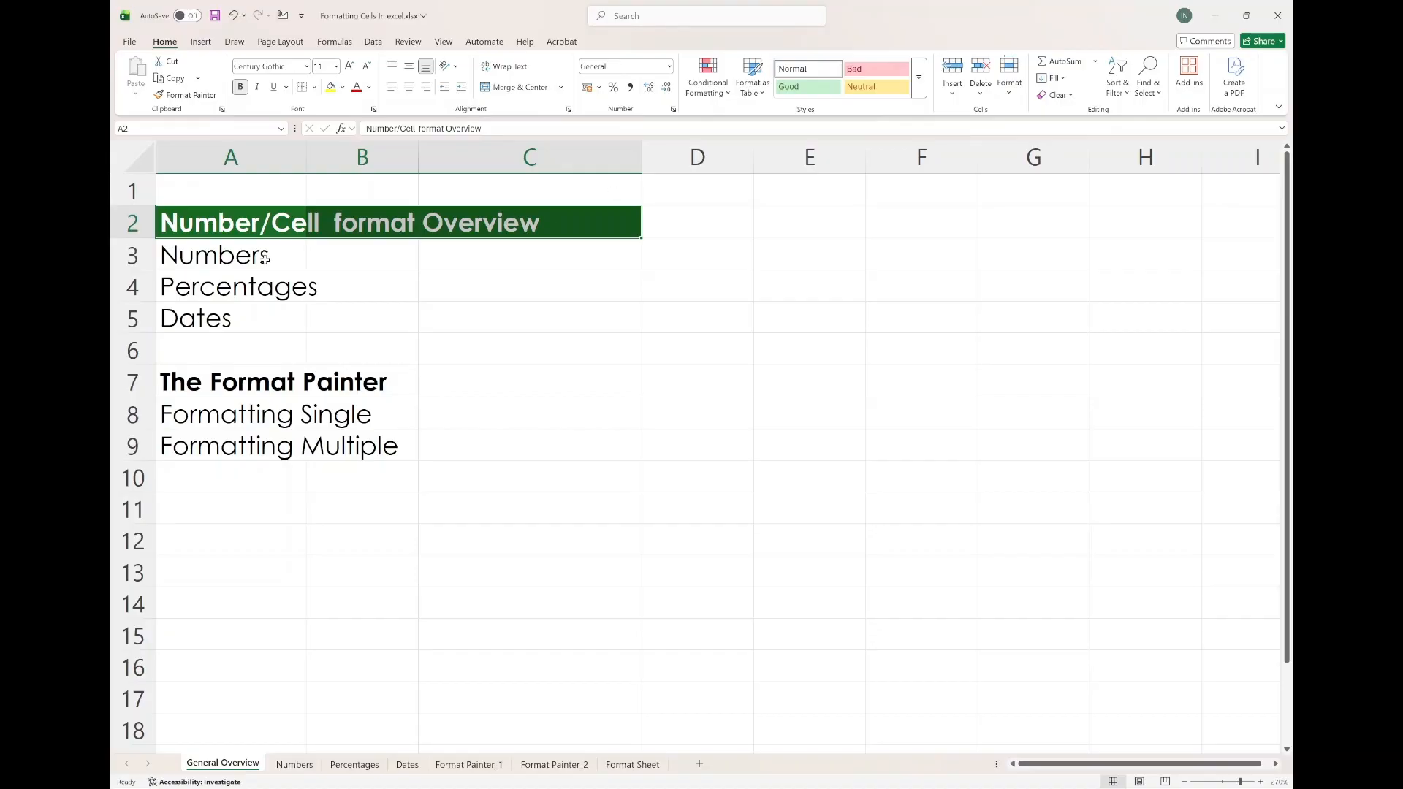
- Review the number format and Format Painter topics listed on the General Overview sheet
click(263, 290)
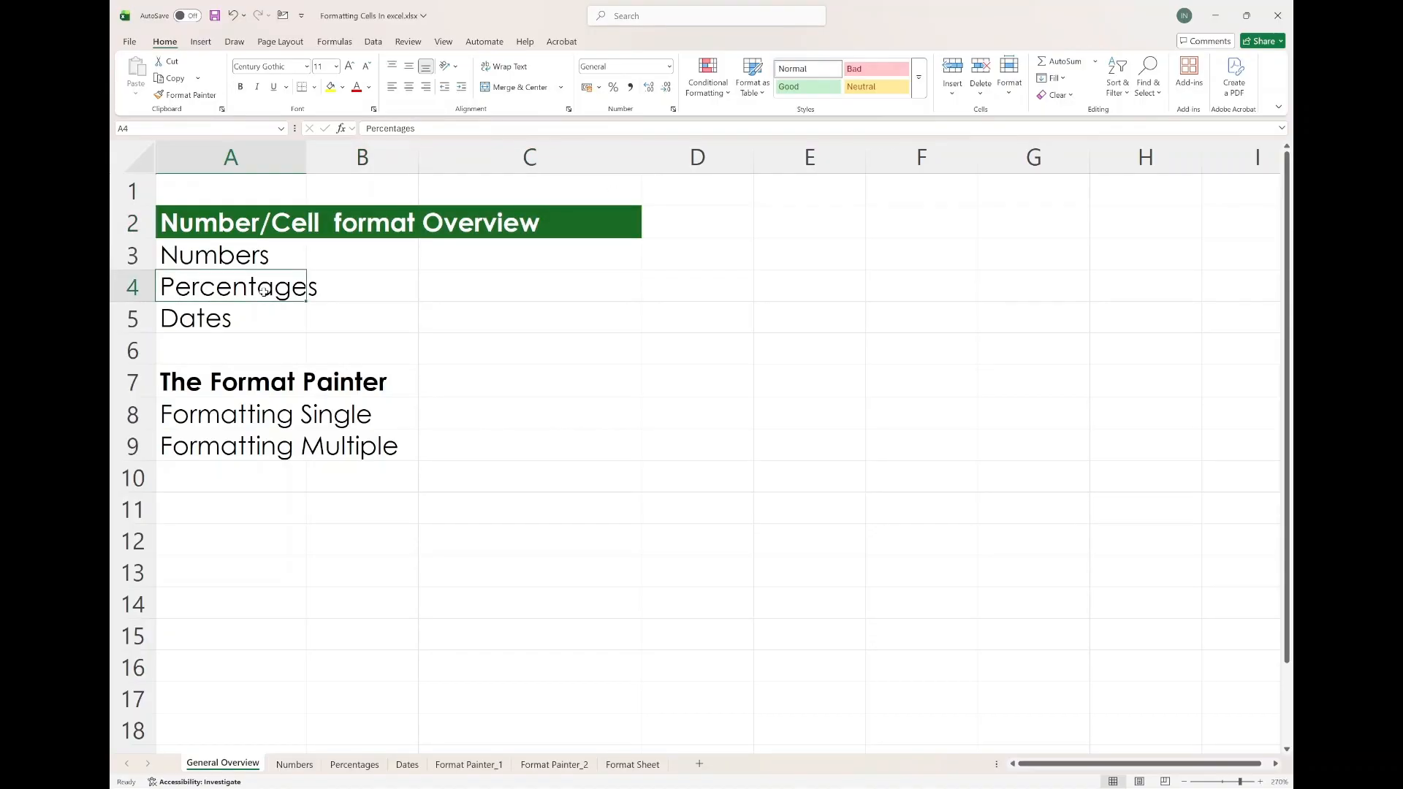
click(255, 315)
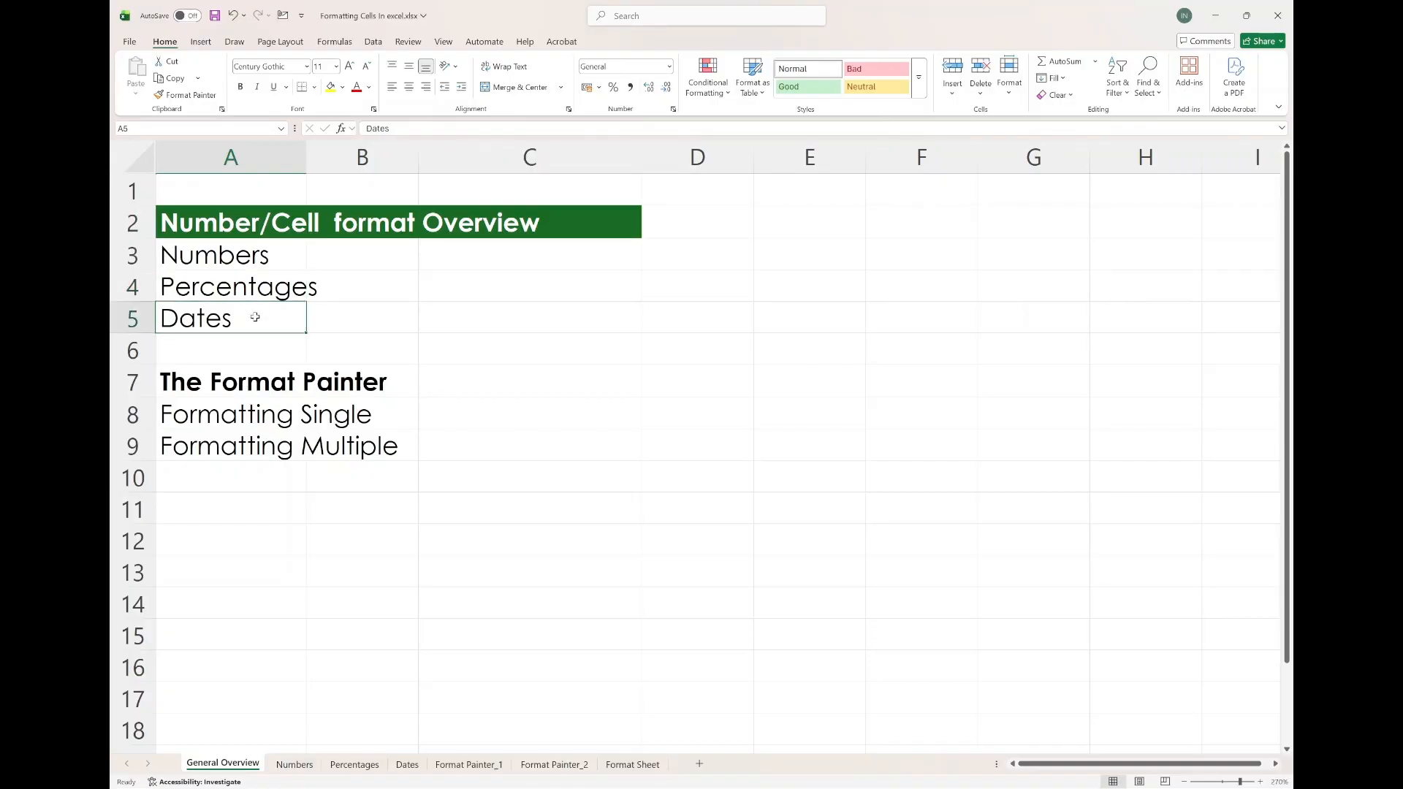
click(220, 380)
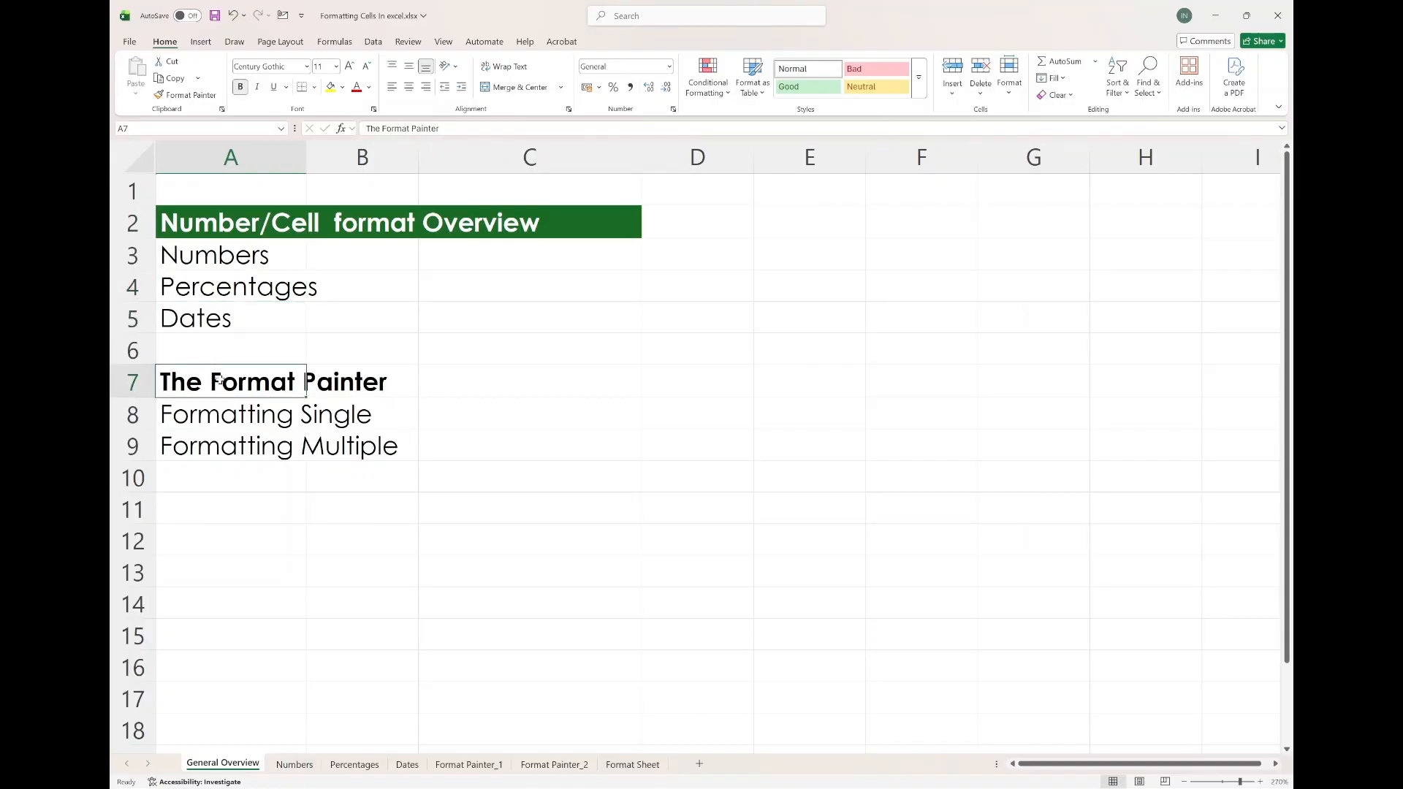
click(212, 415)
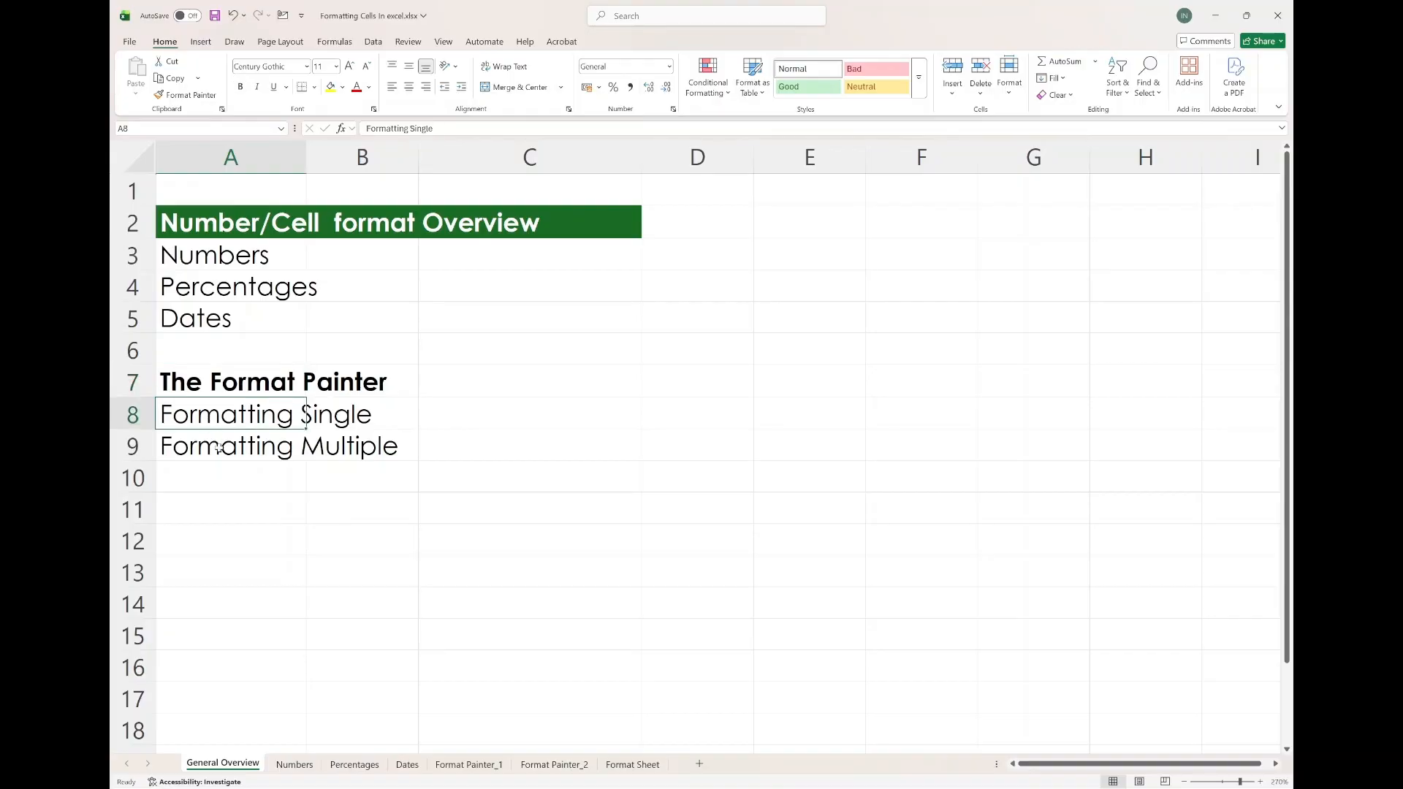
click(218, 448)
- Go to the Numbers sheet and compare the raw values in the Number column with the Formatted Result column
key(ctrl+Page_Down)
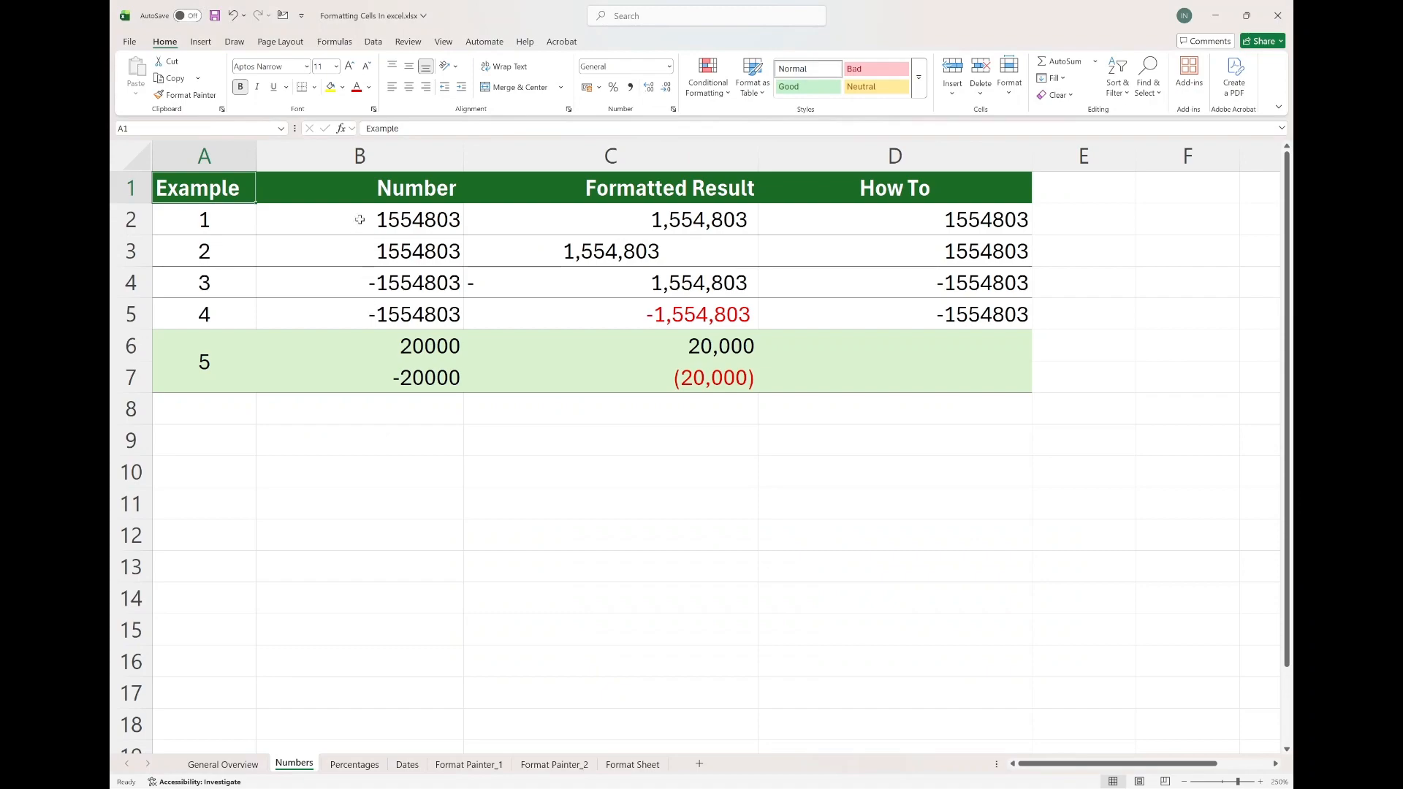
drag(360, 220, 364, 376)
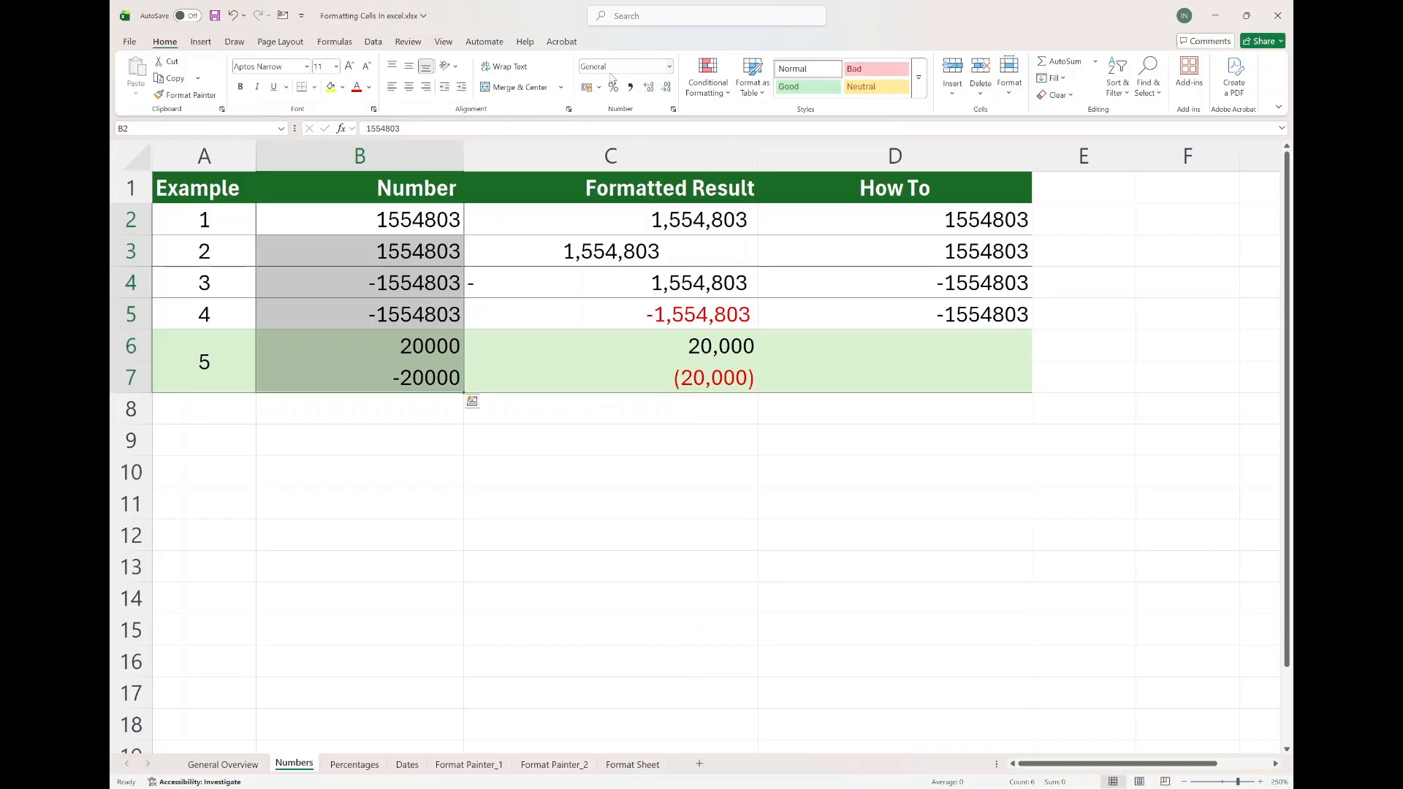
drag(550, 209, 574, 371)
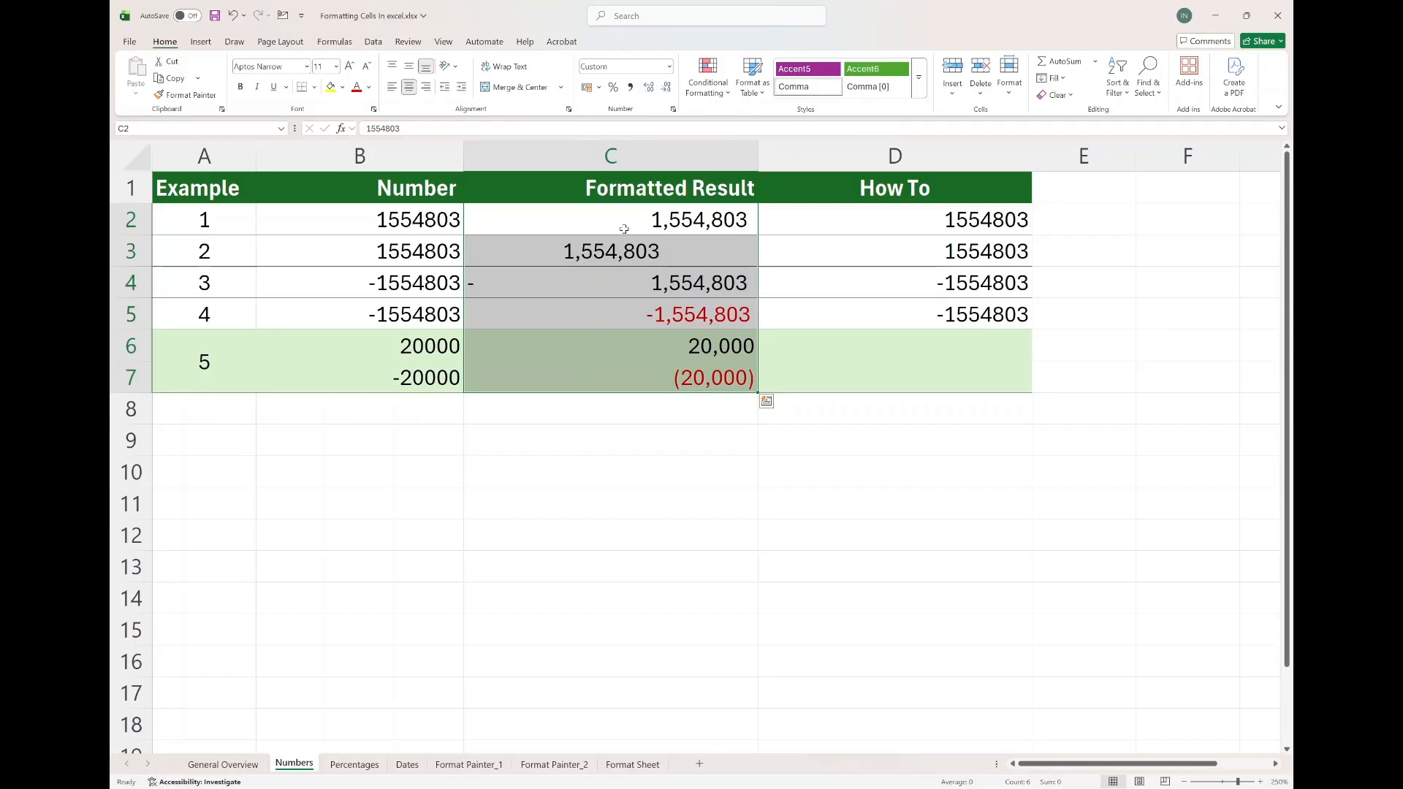
click(848, 220)
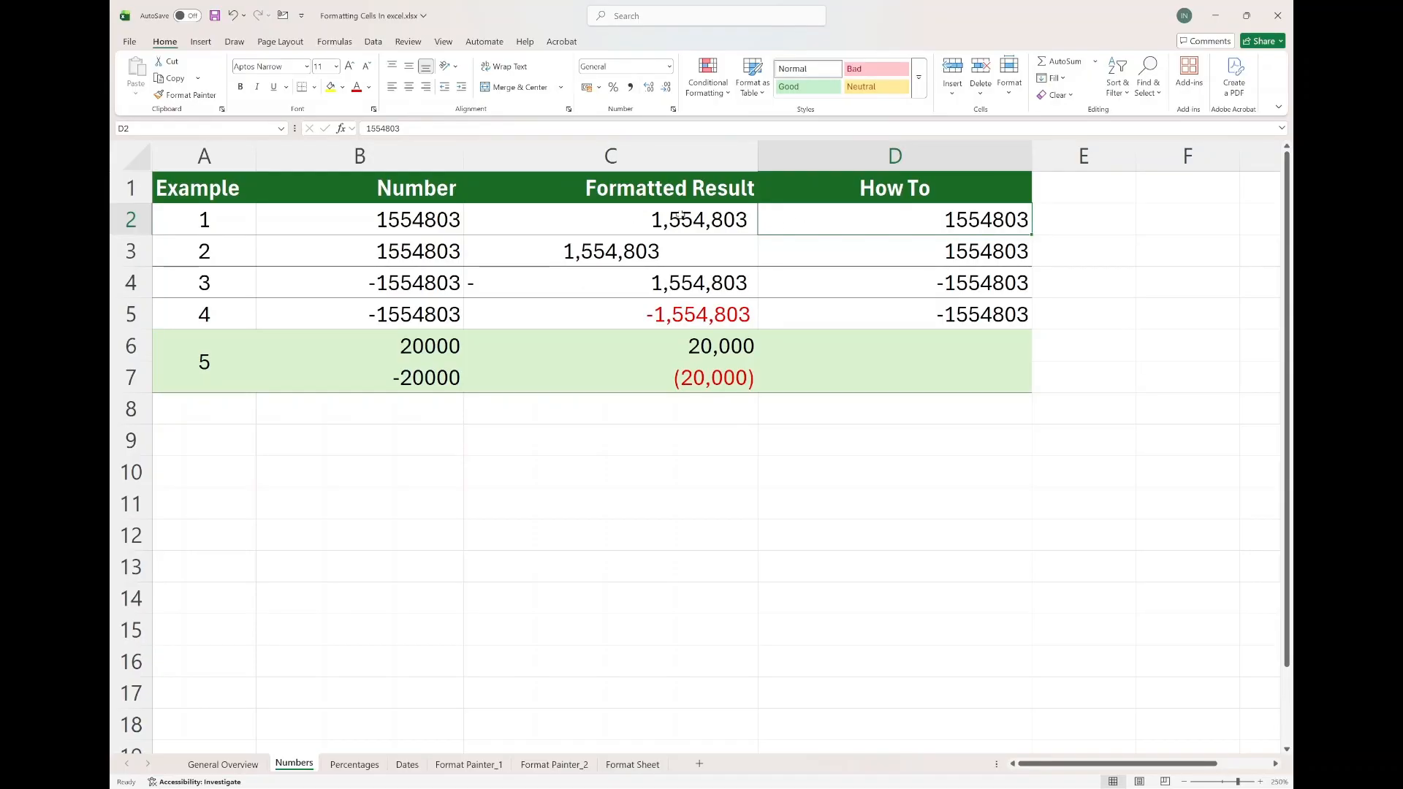
click(579, 222)
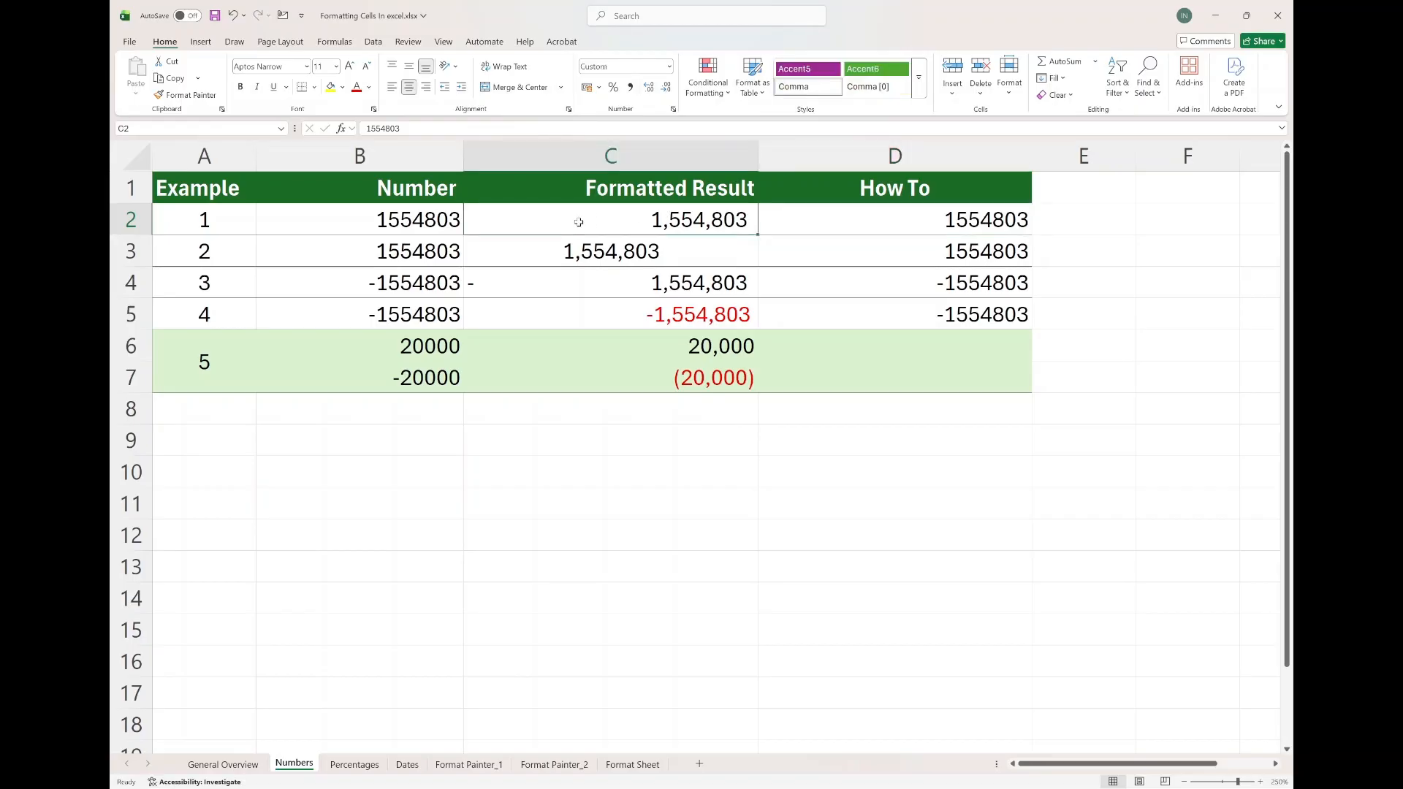
- Format cell D2 with the comma style and reduce it to no decimal places
click(817, 222)
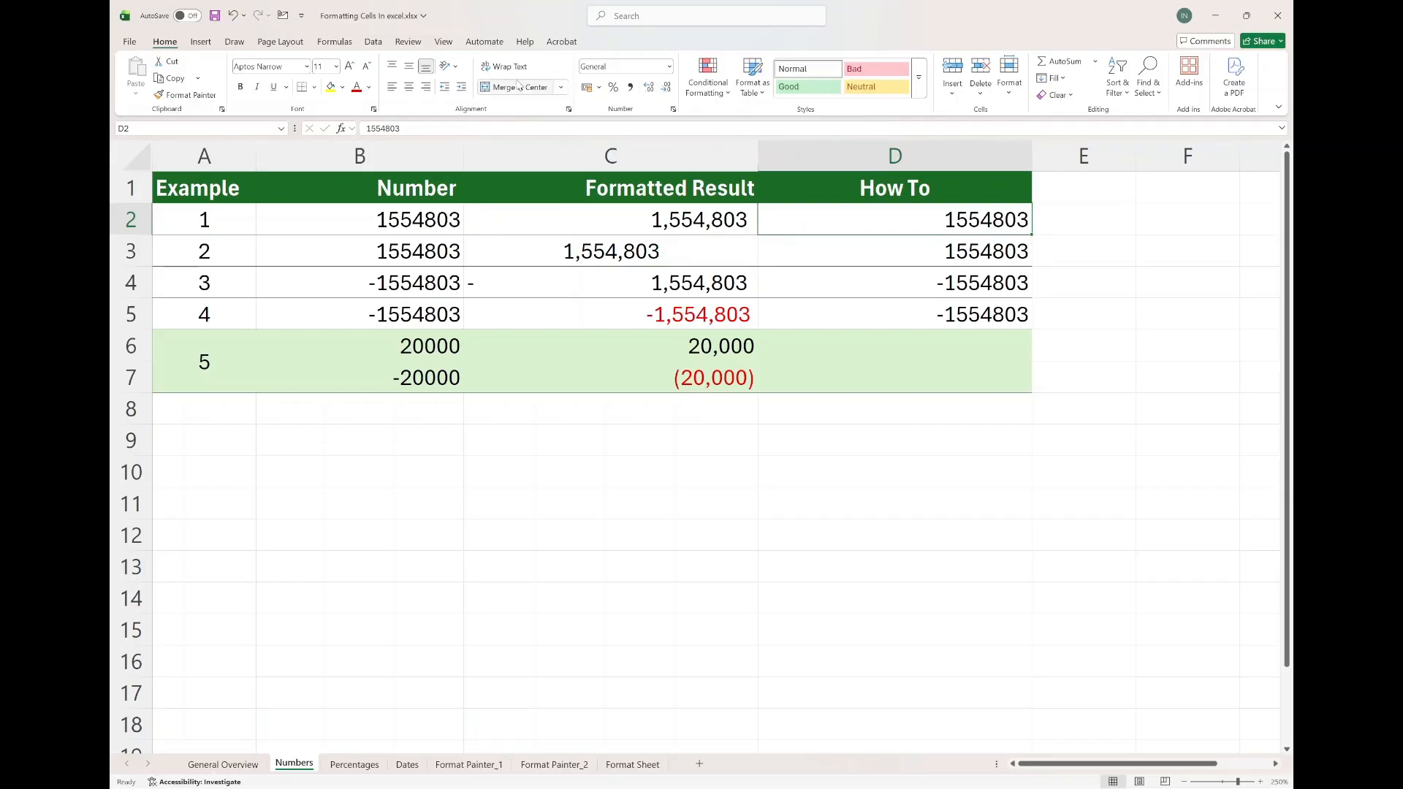
click(631, 87)
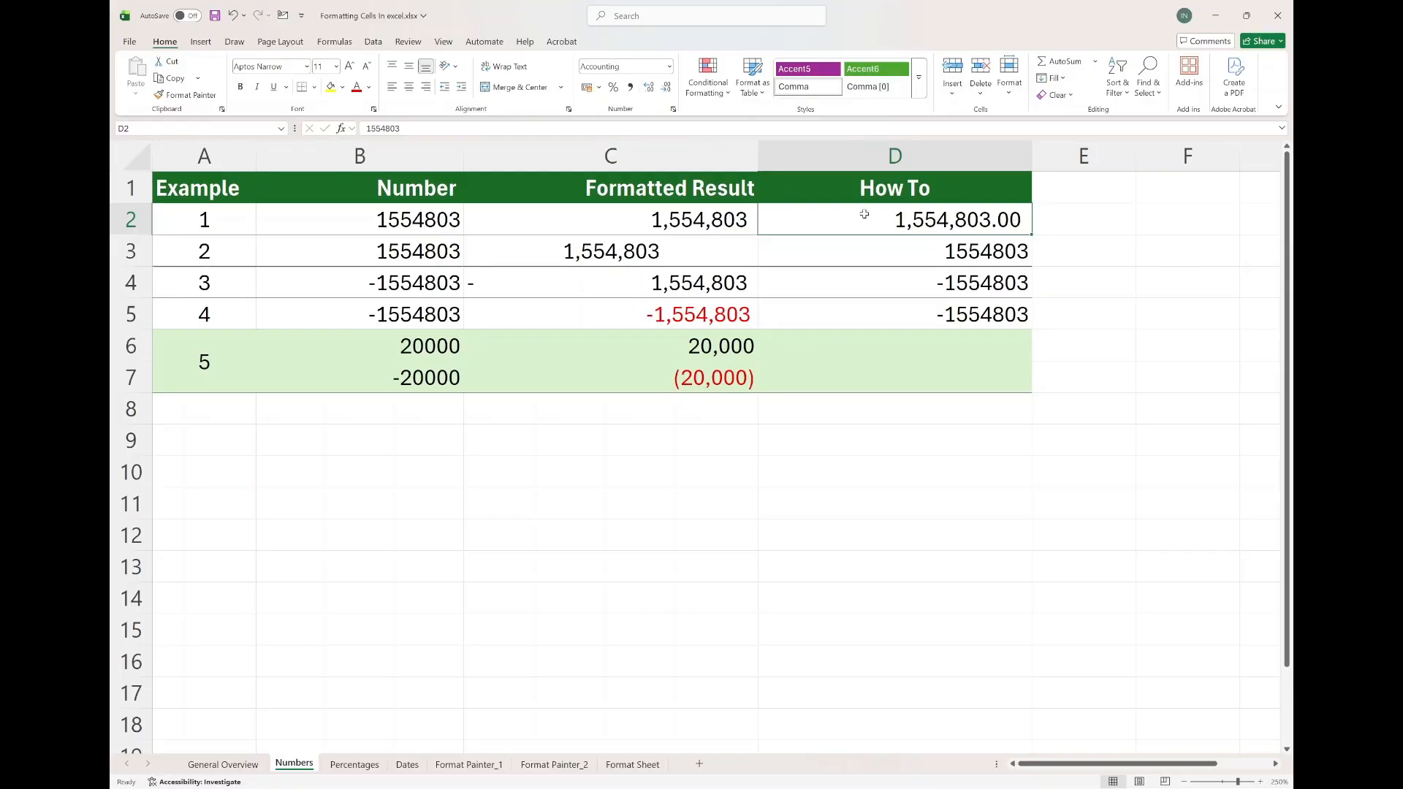
click(666, 88)
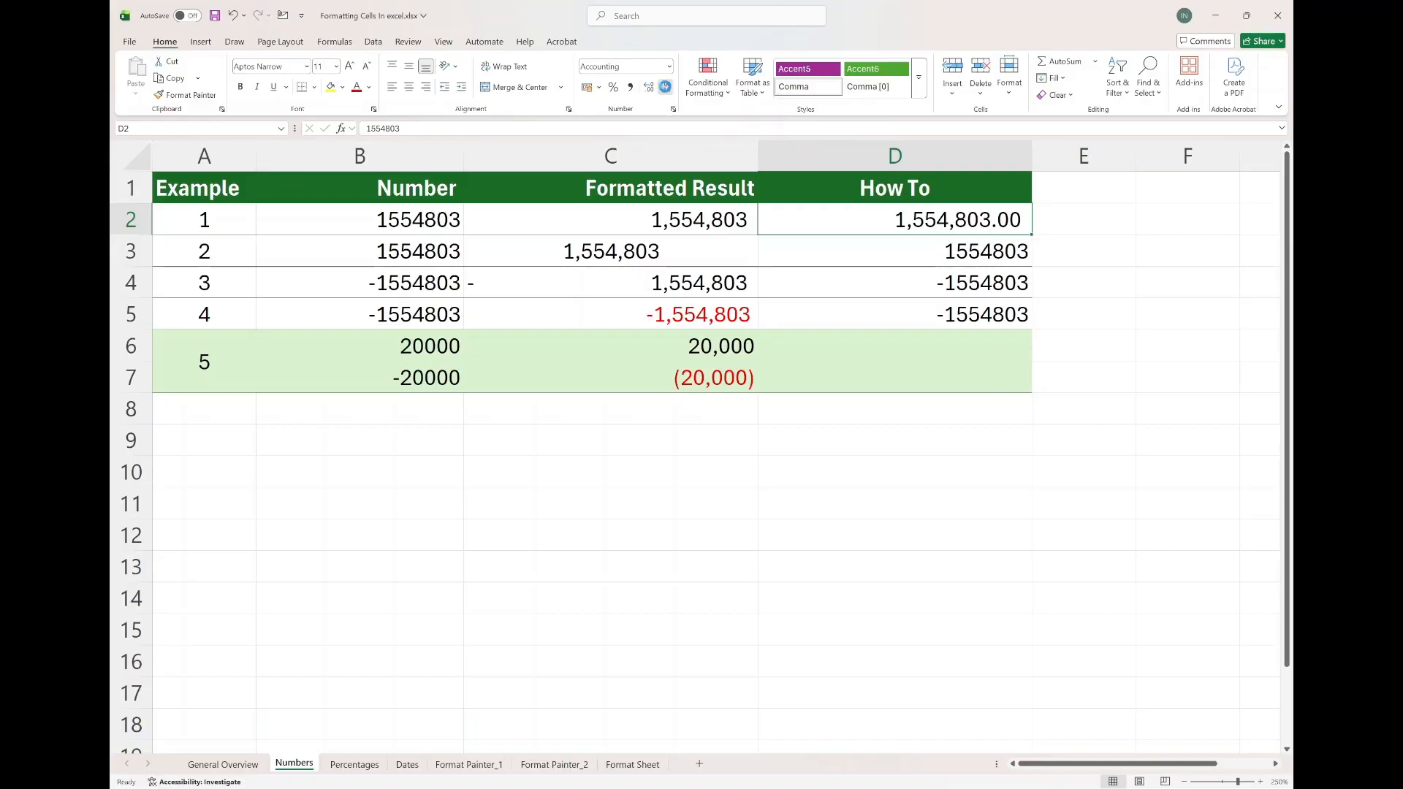
click(666, 89)
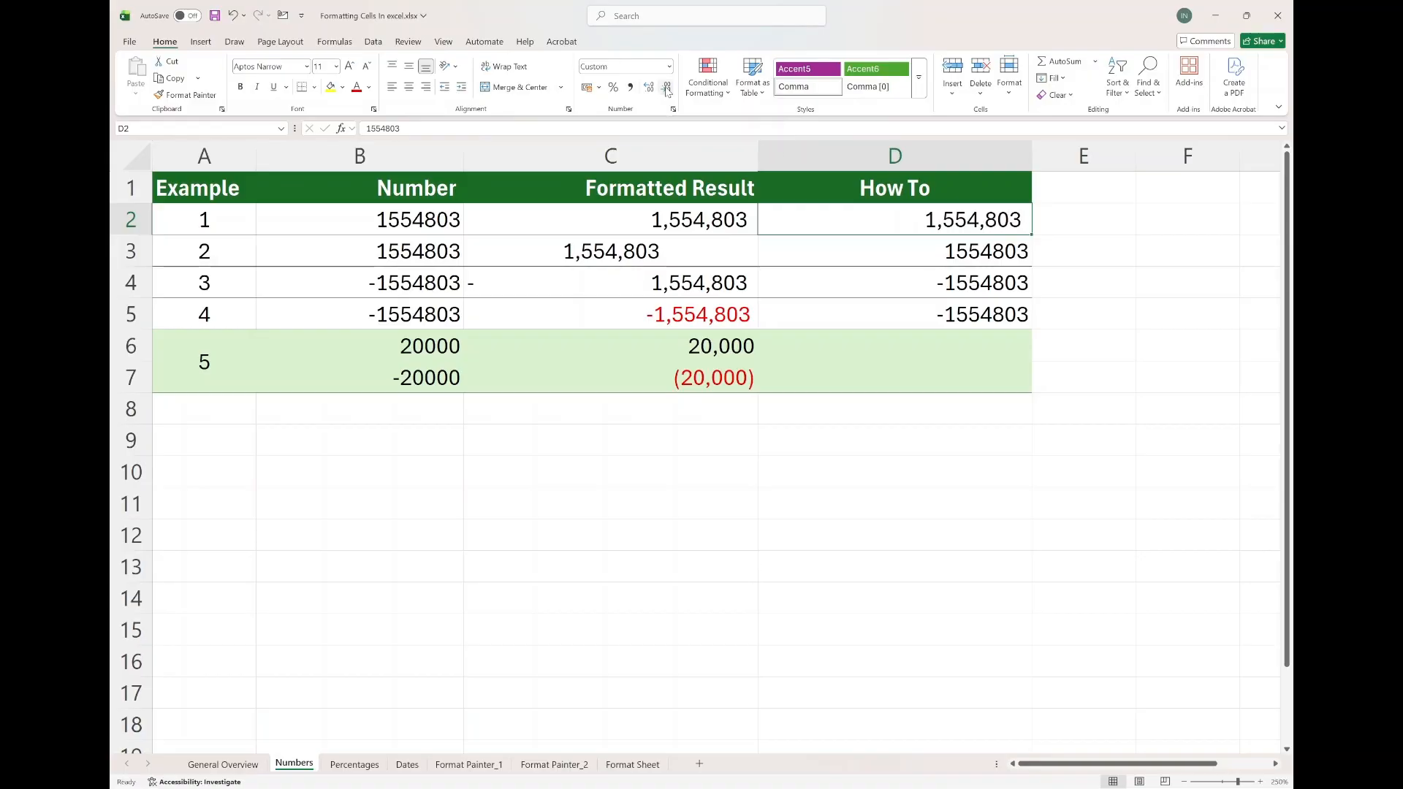
- Add two decimal places back to the number in D2 and remove them again
click(649, 88)
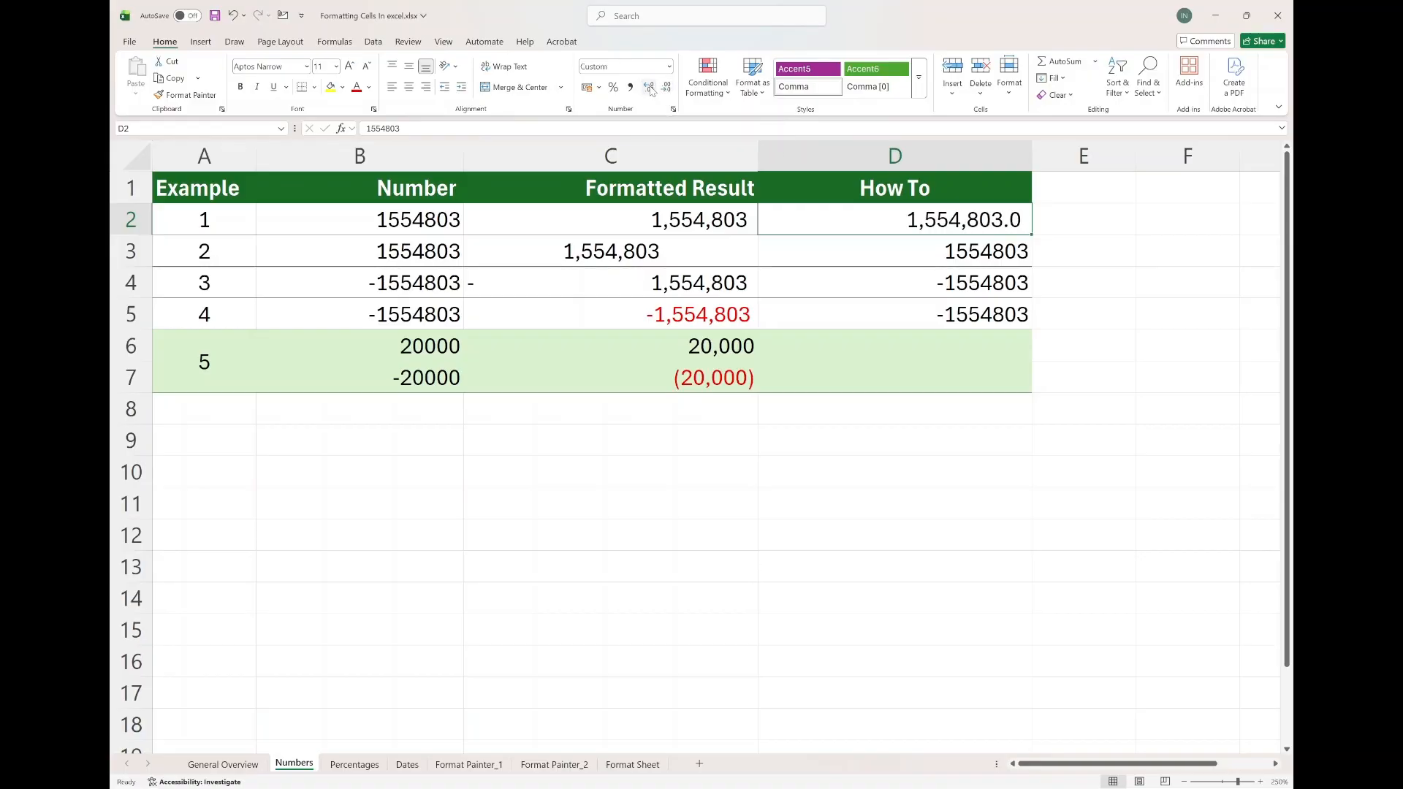
click(650, 88)
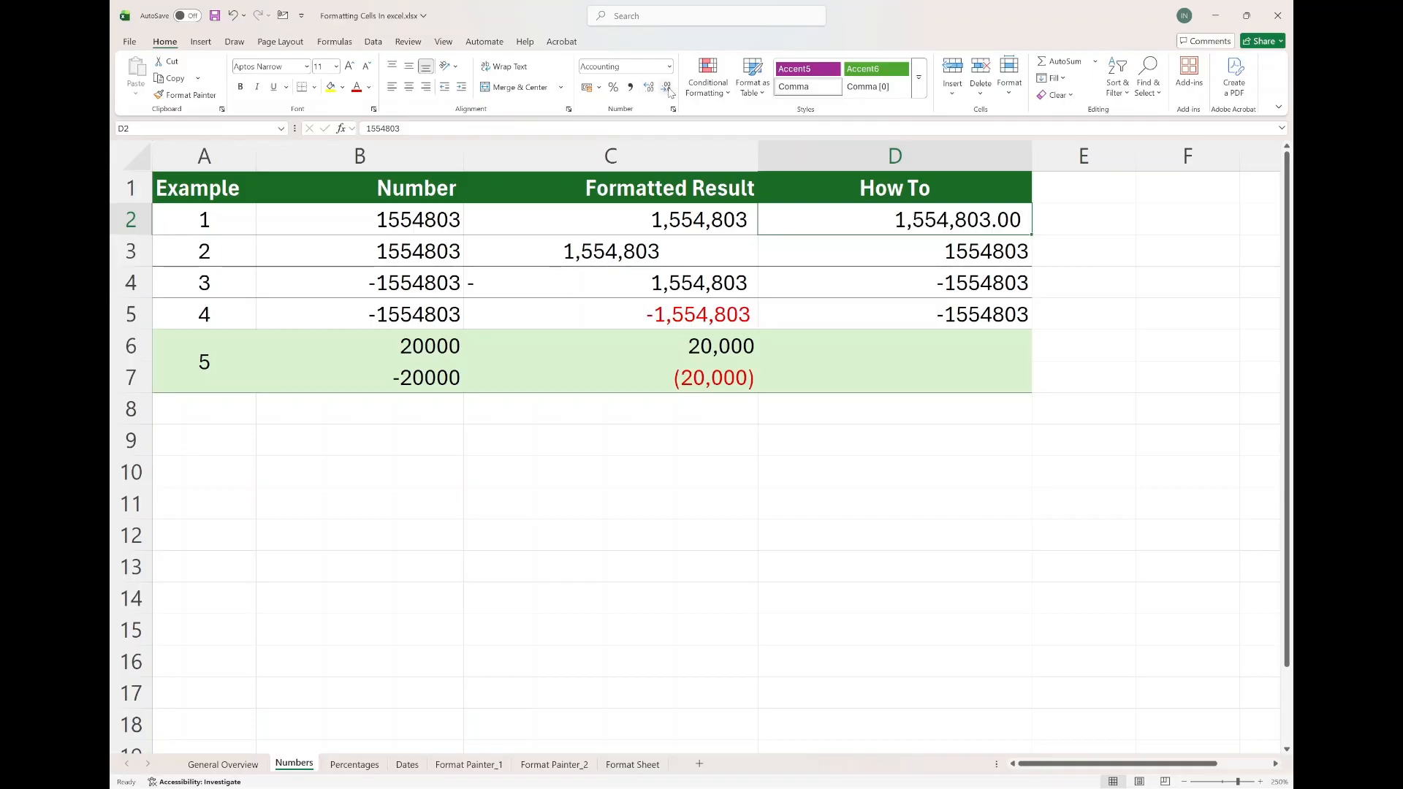
click(669, 91)
click(668, 91)
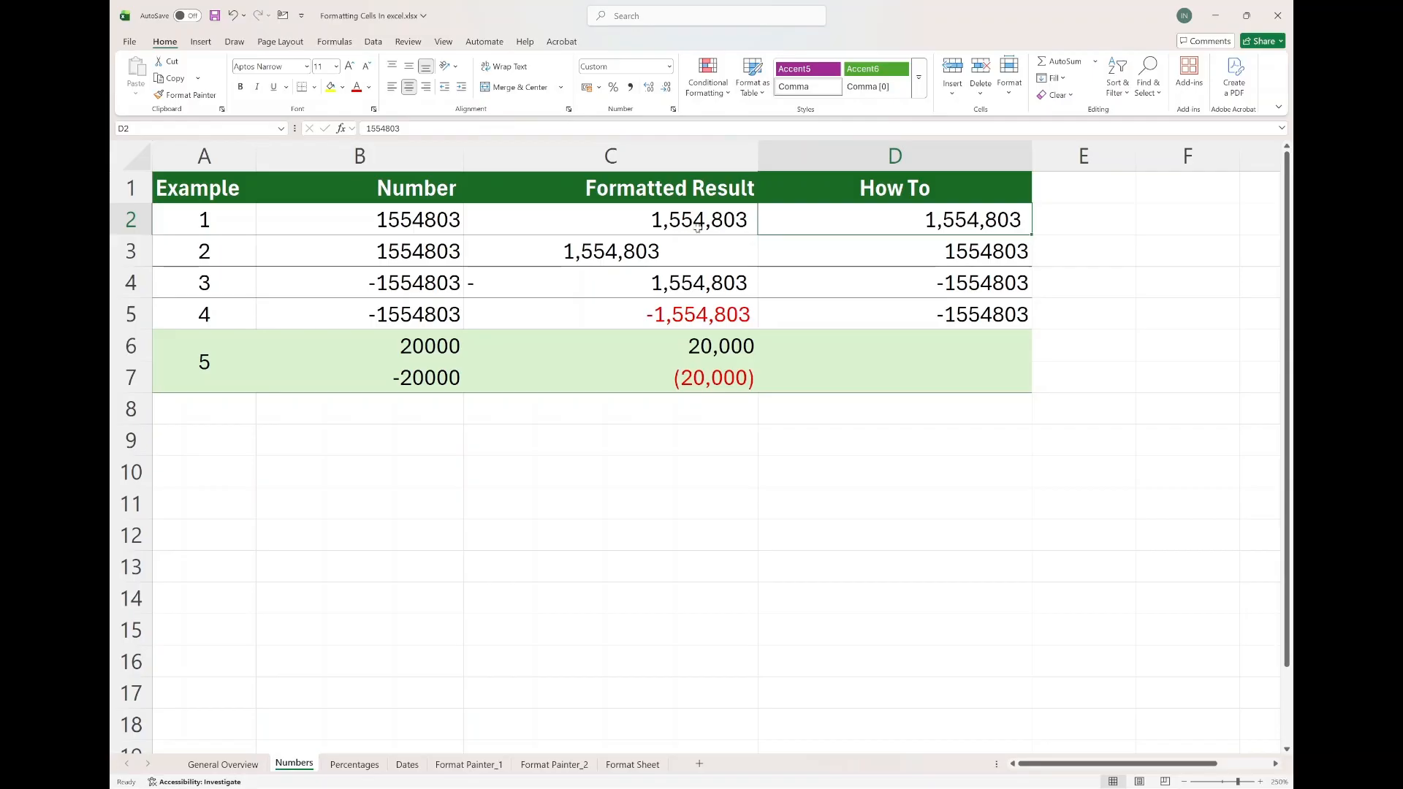
- Apply the custom number format #,##0 to cell D3 and centre it horizontally
click(680, 247)
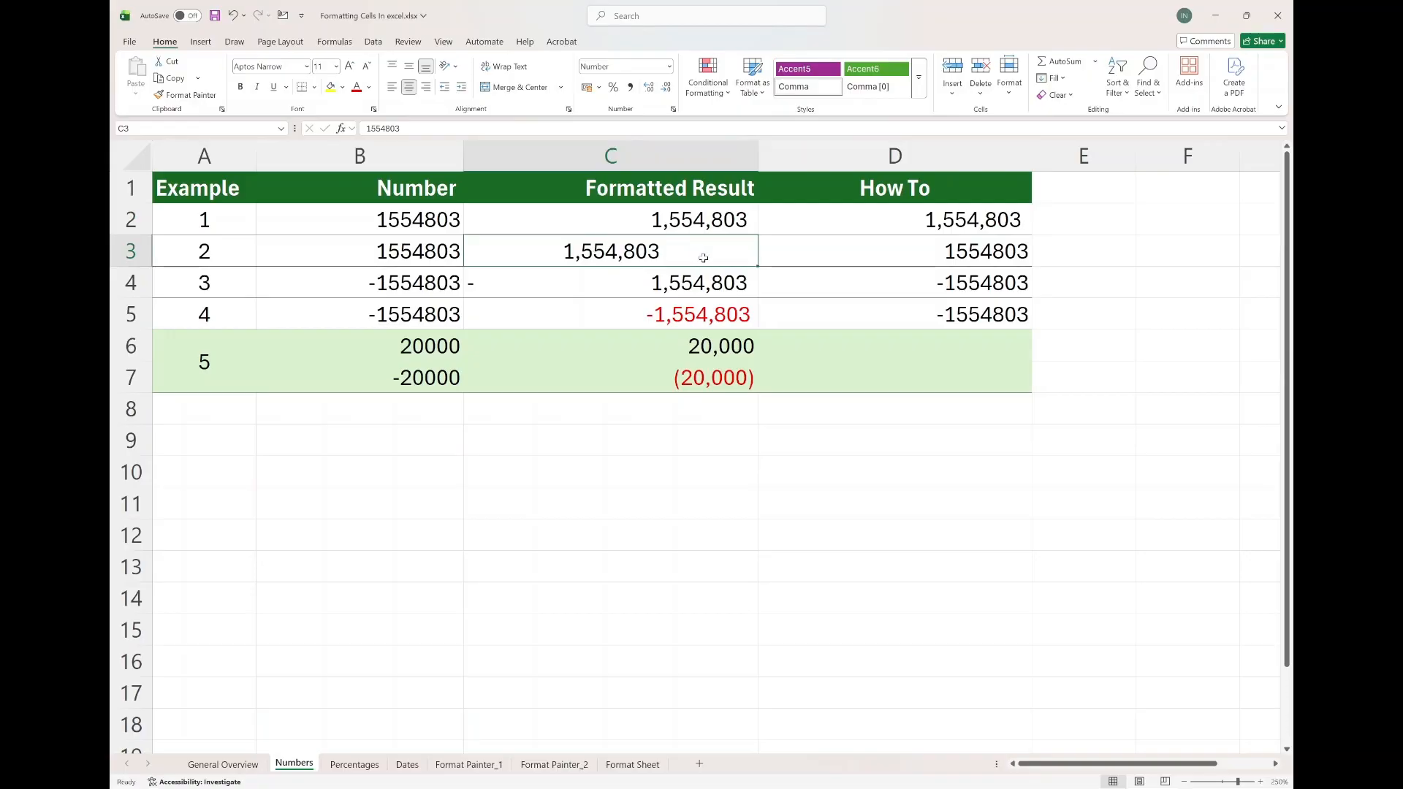
click(837, 254)
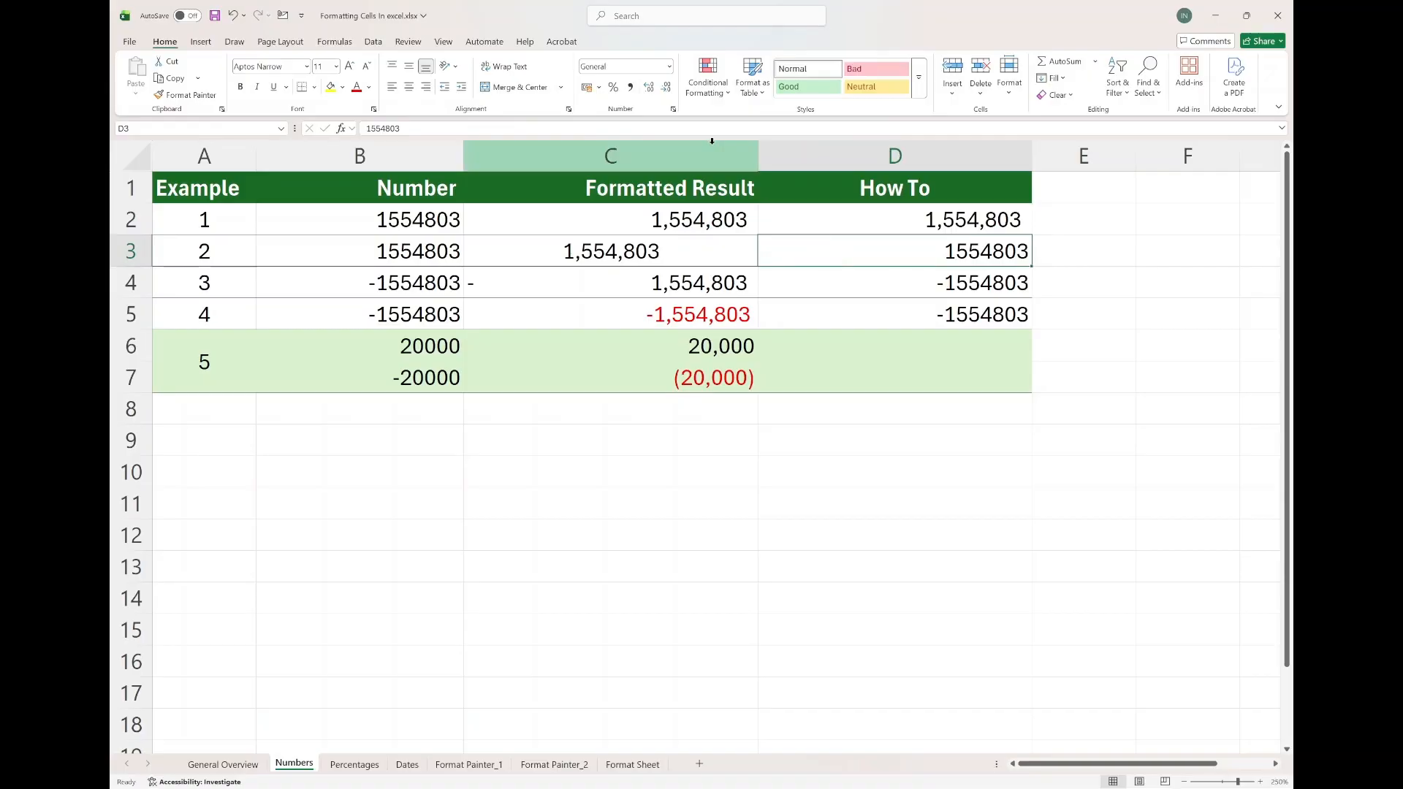
click(673, 110)
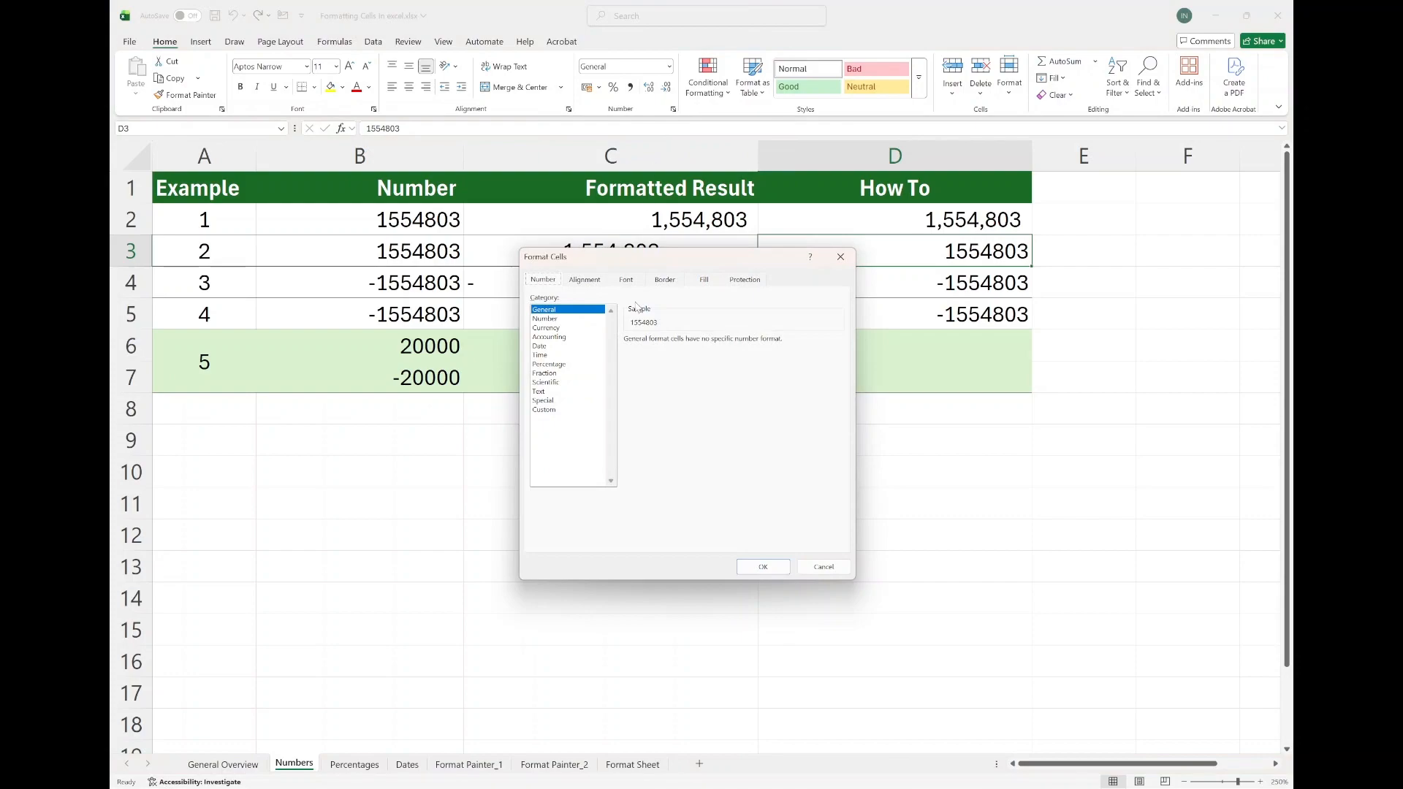
click(543, 410)
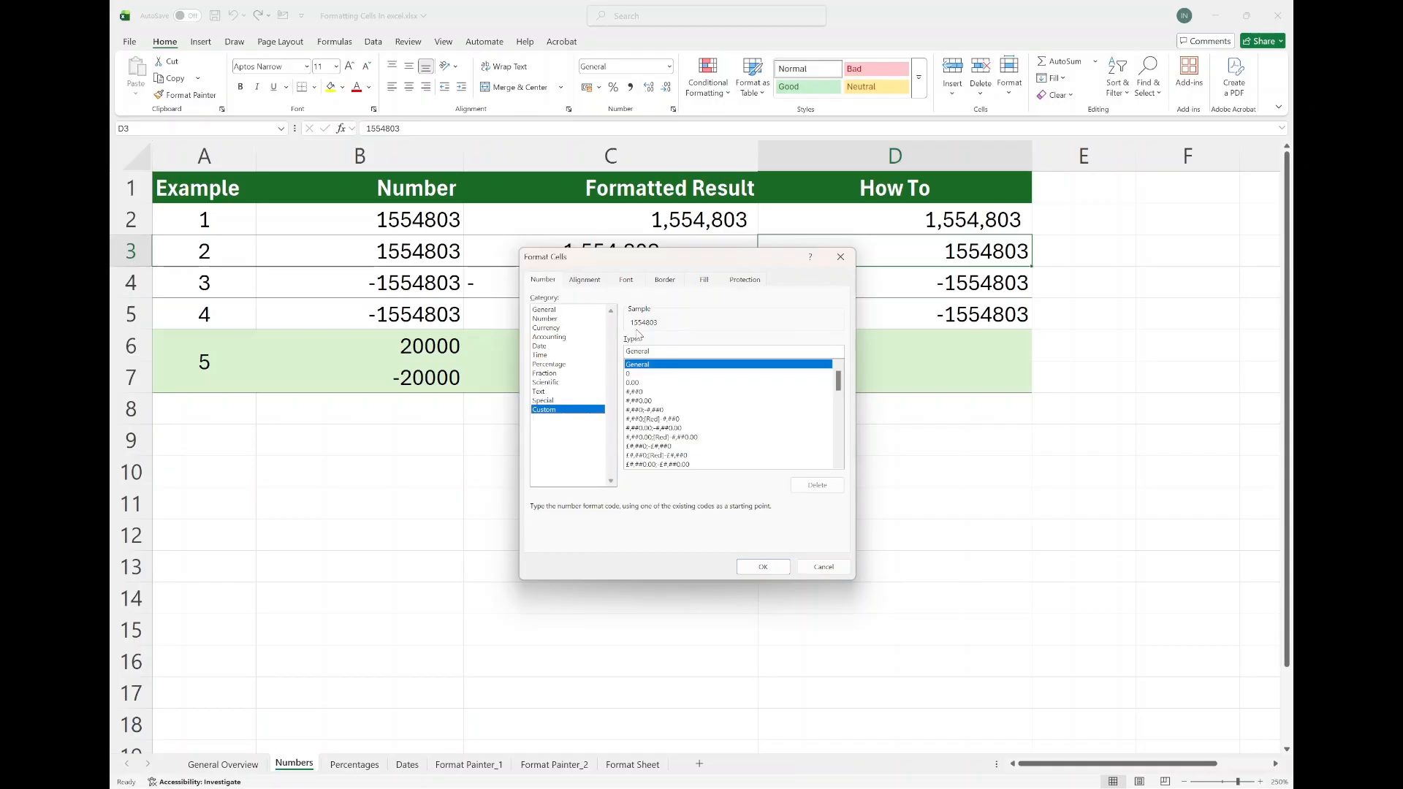
click(637, 384)
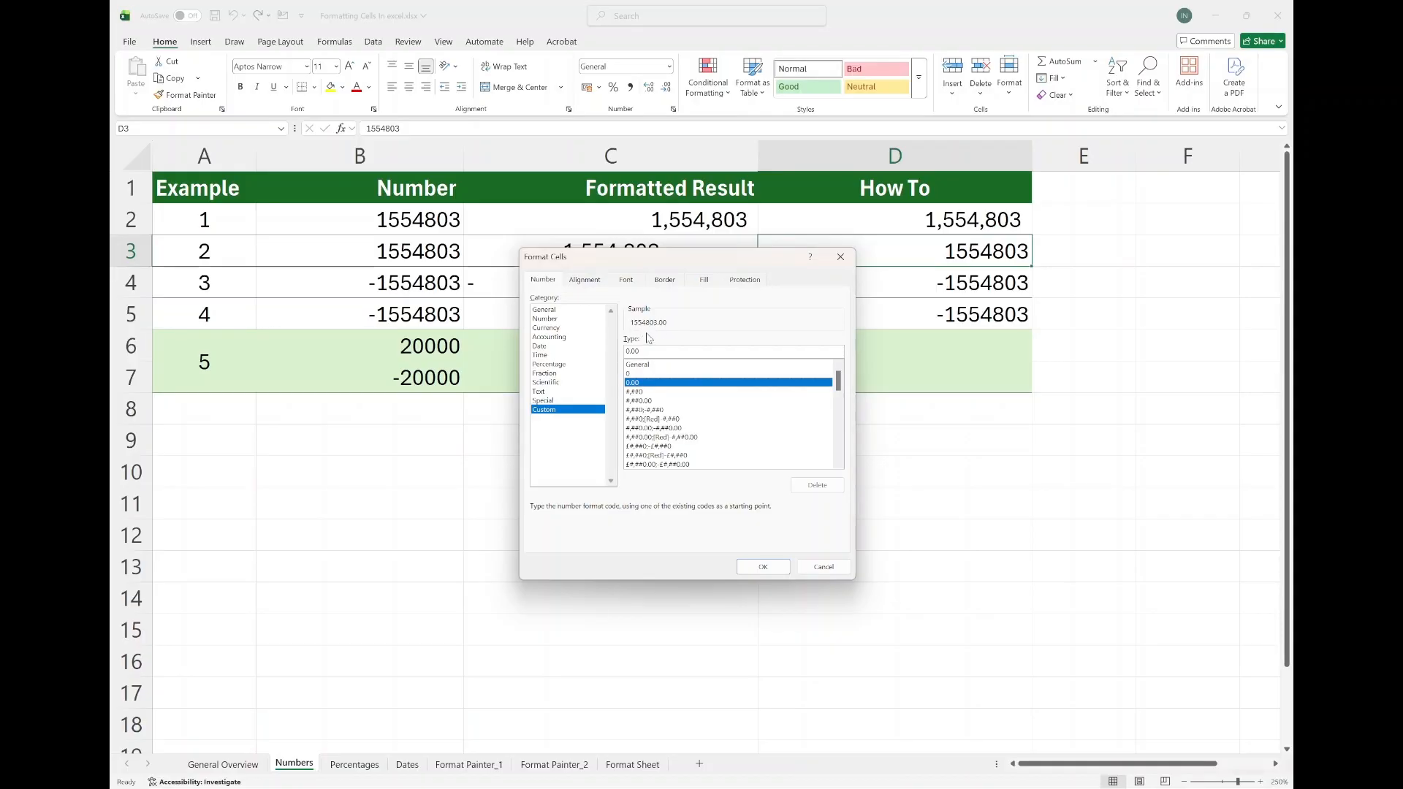
click(637, 392)
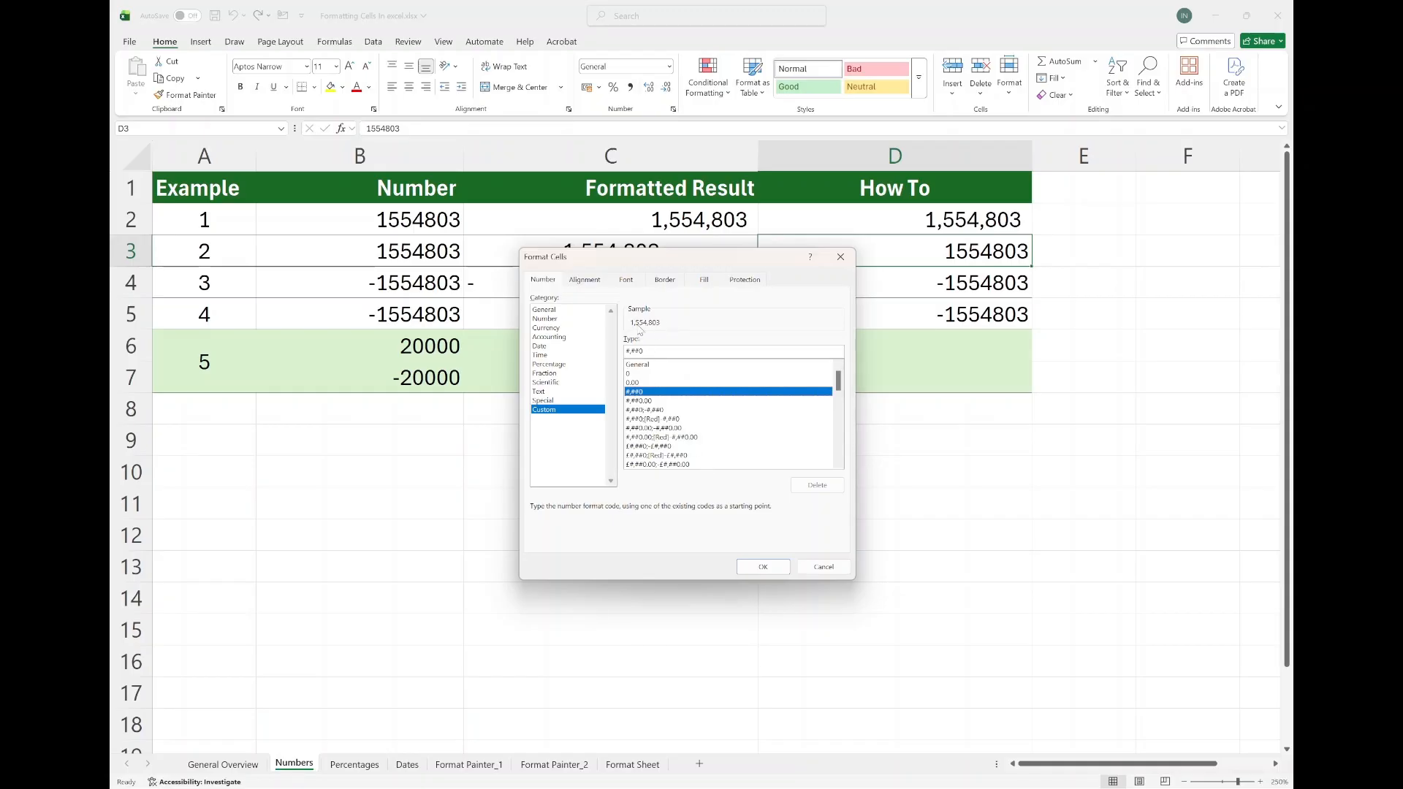
click(763, 568)
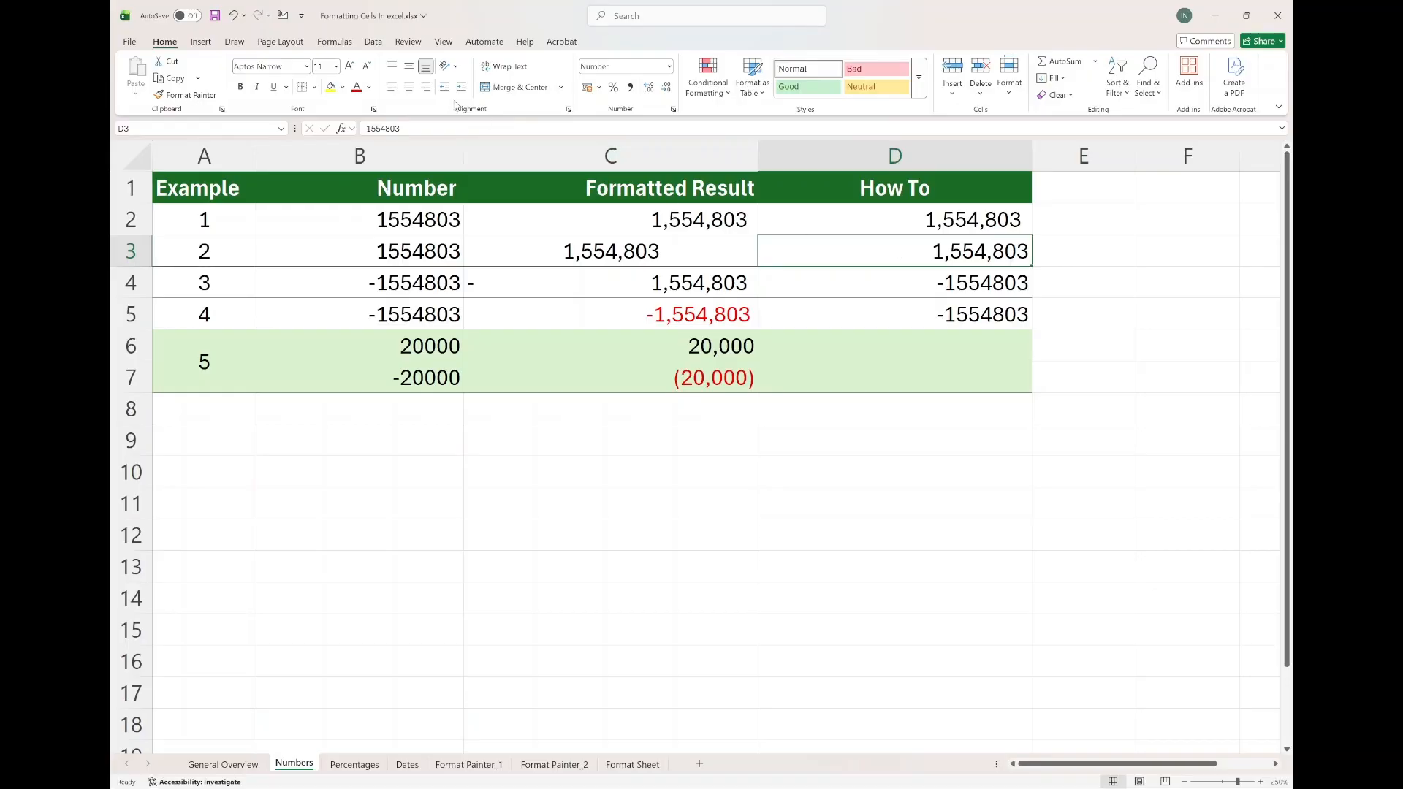
click(409, 87)
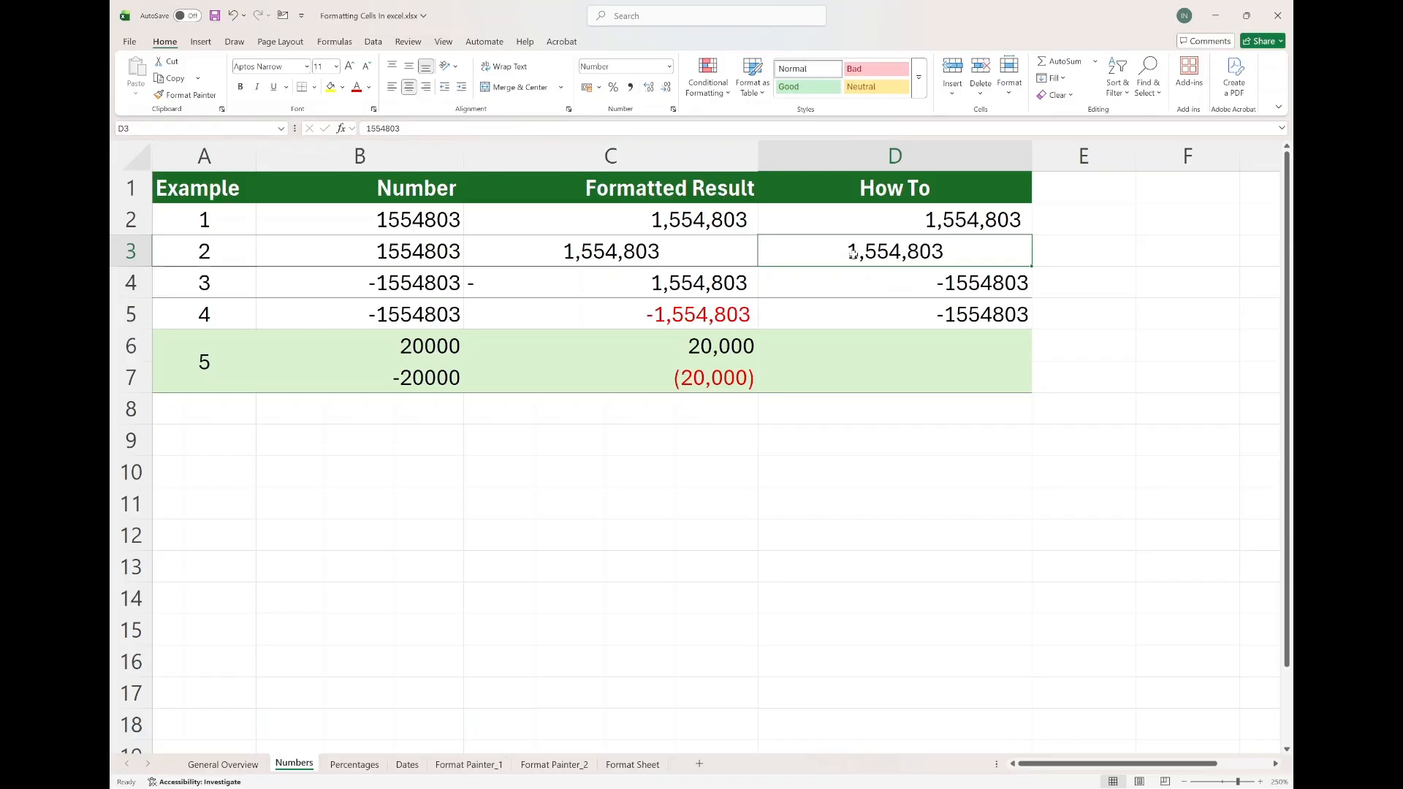
- Compare the number formats and alignment of cells D2 and D3 in the How To column
click(884, 229)
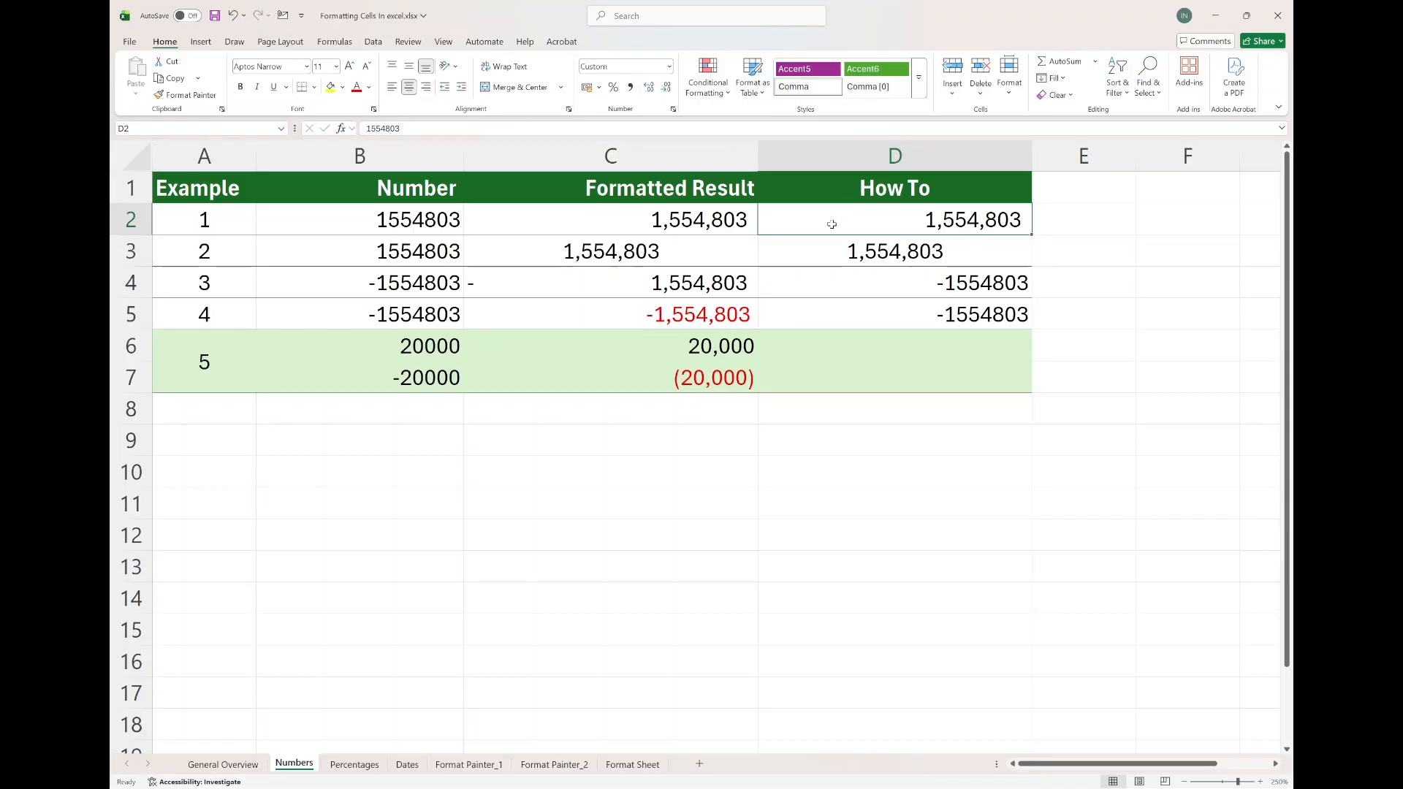
click(831, 255)
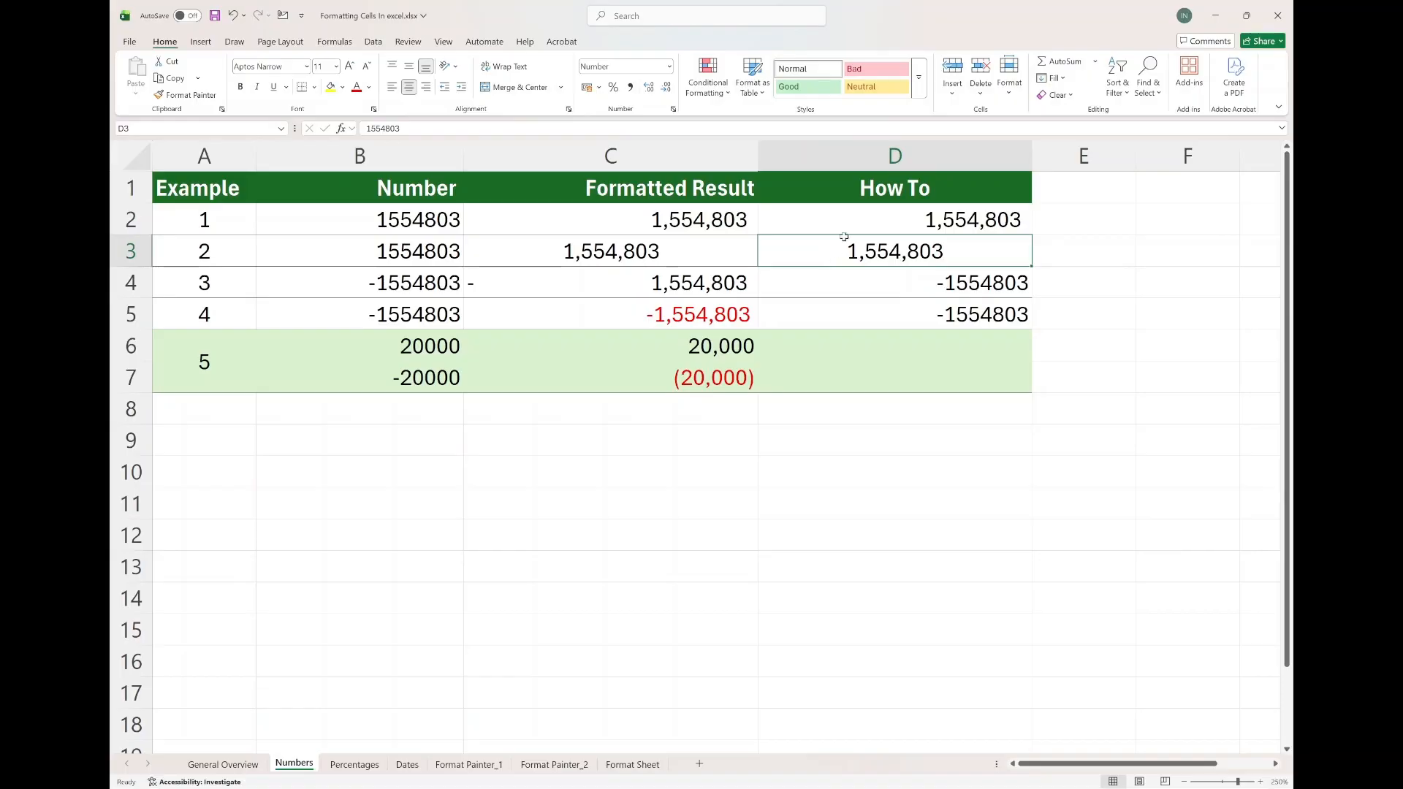
click(881, 191)
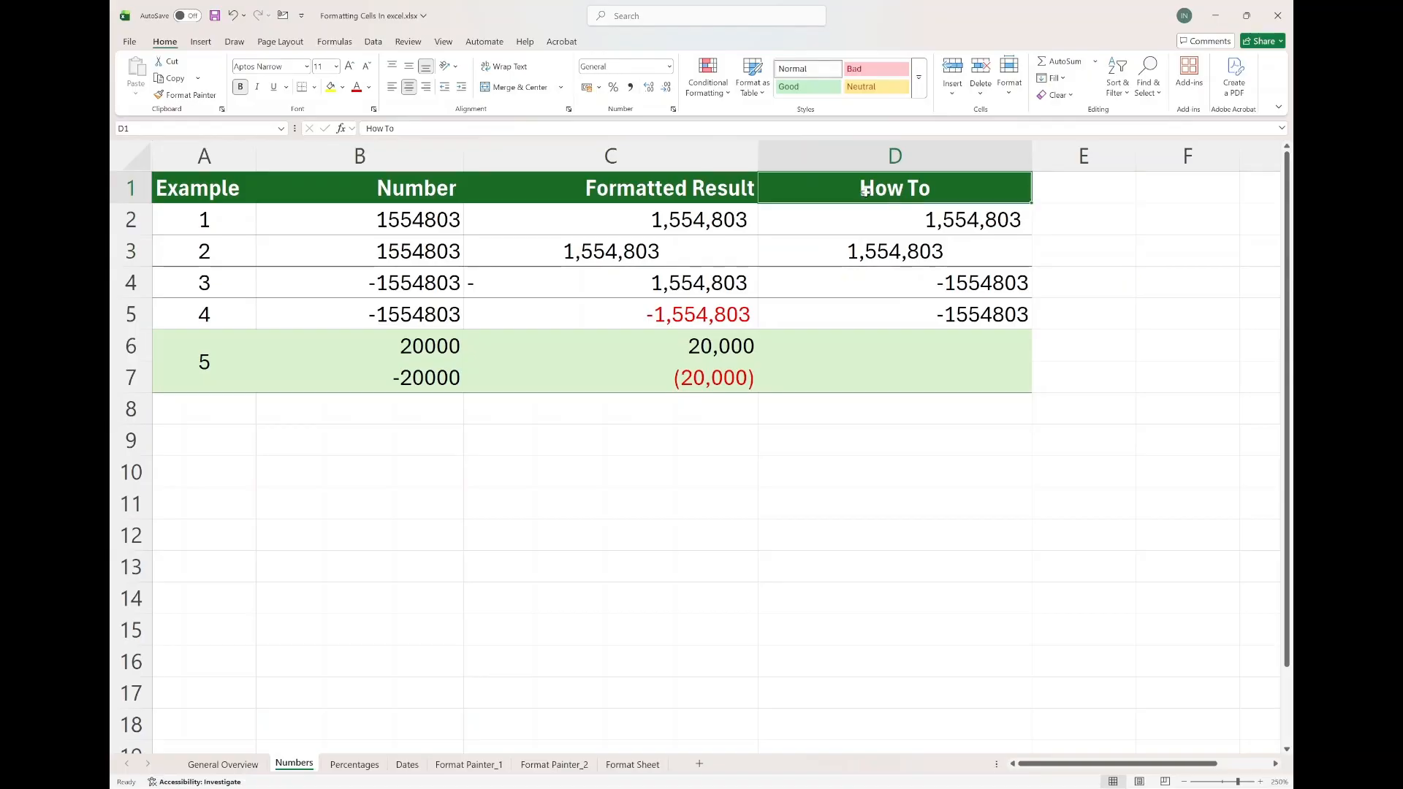
click(852, 250)
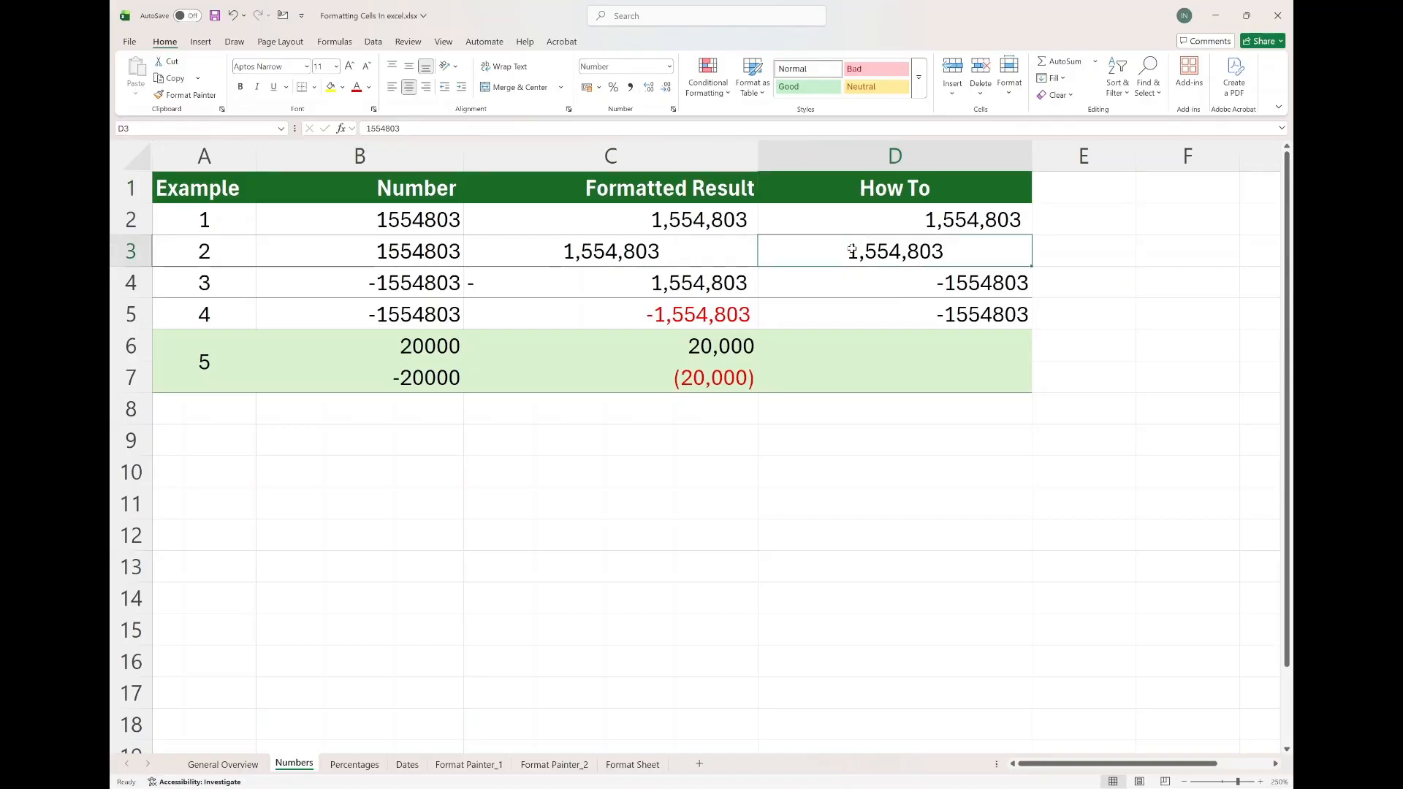
click(865, 226)
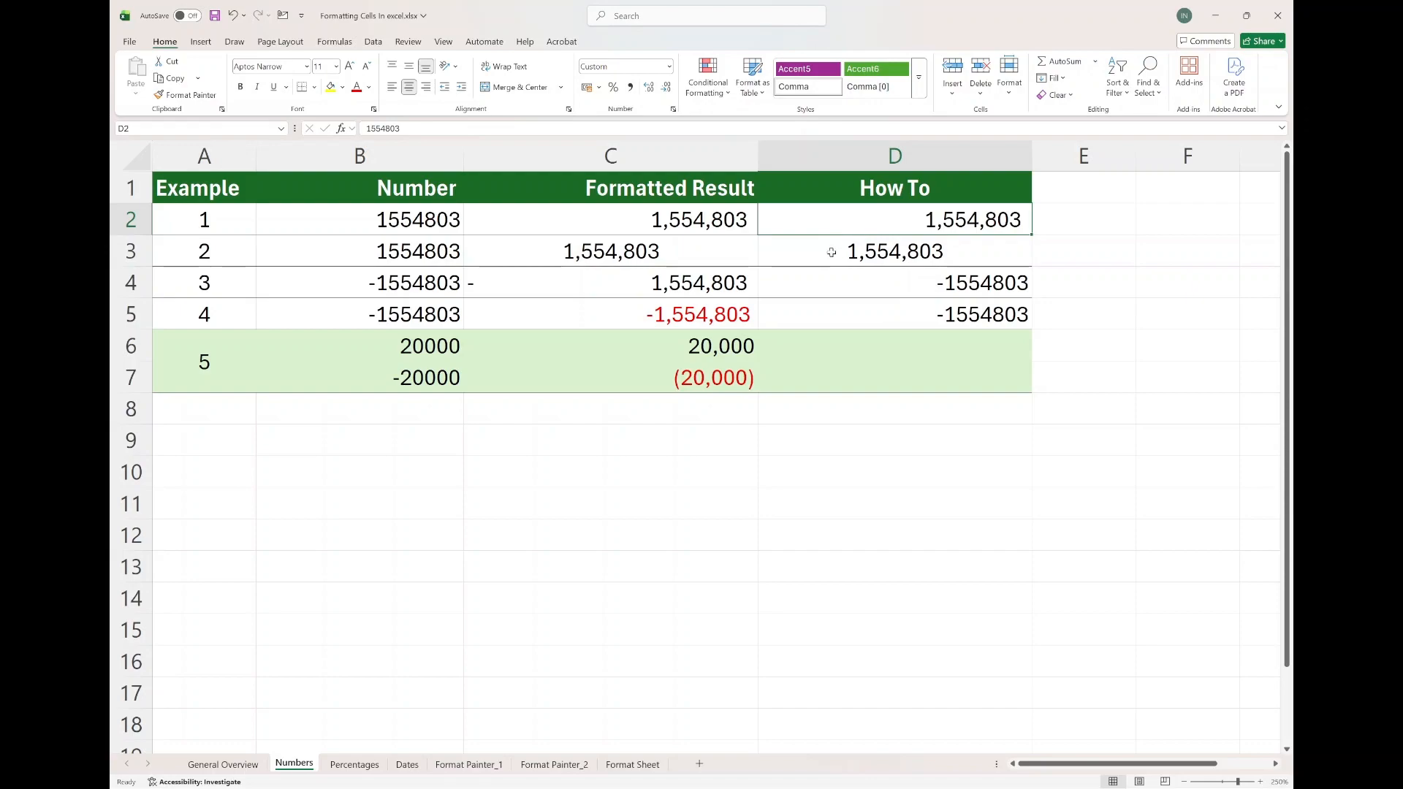
click(832, 252)
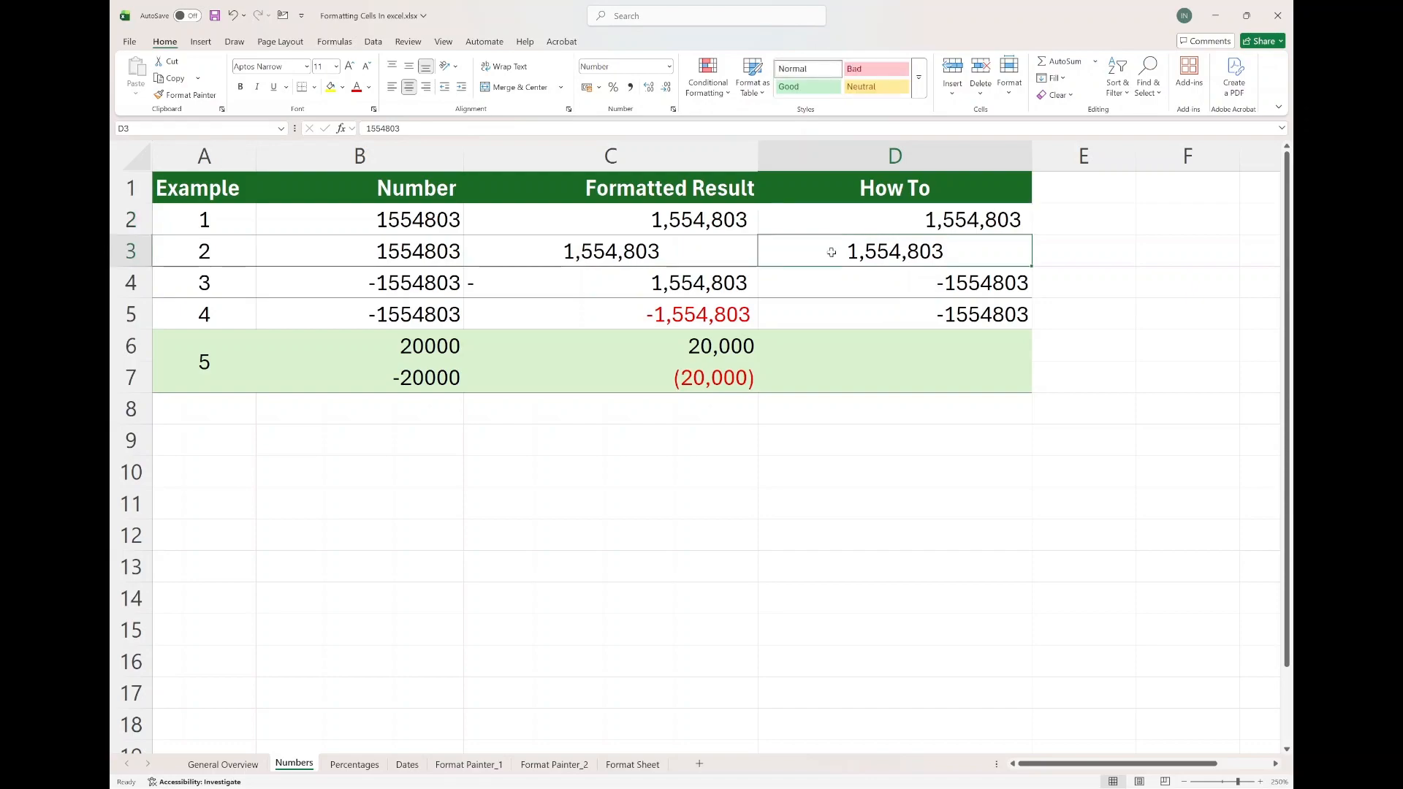
- Format the negative number in cell D4 with the comma style and no decimal places
click(646, 281)
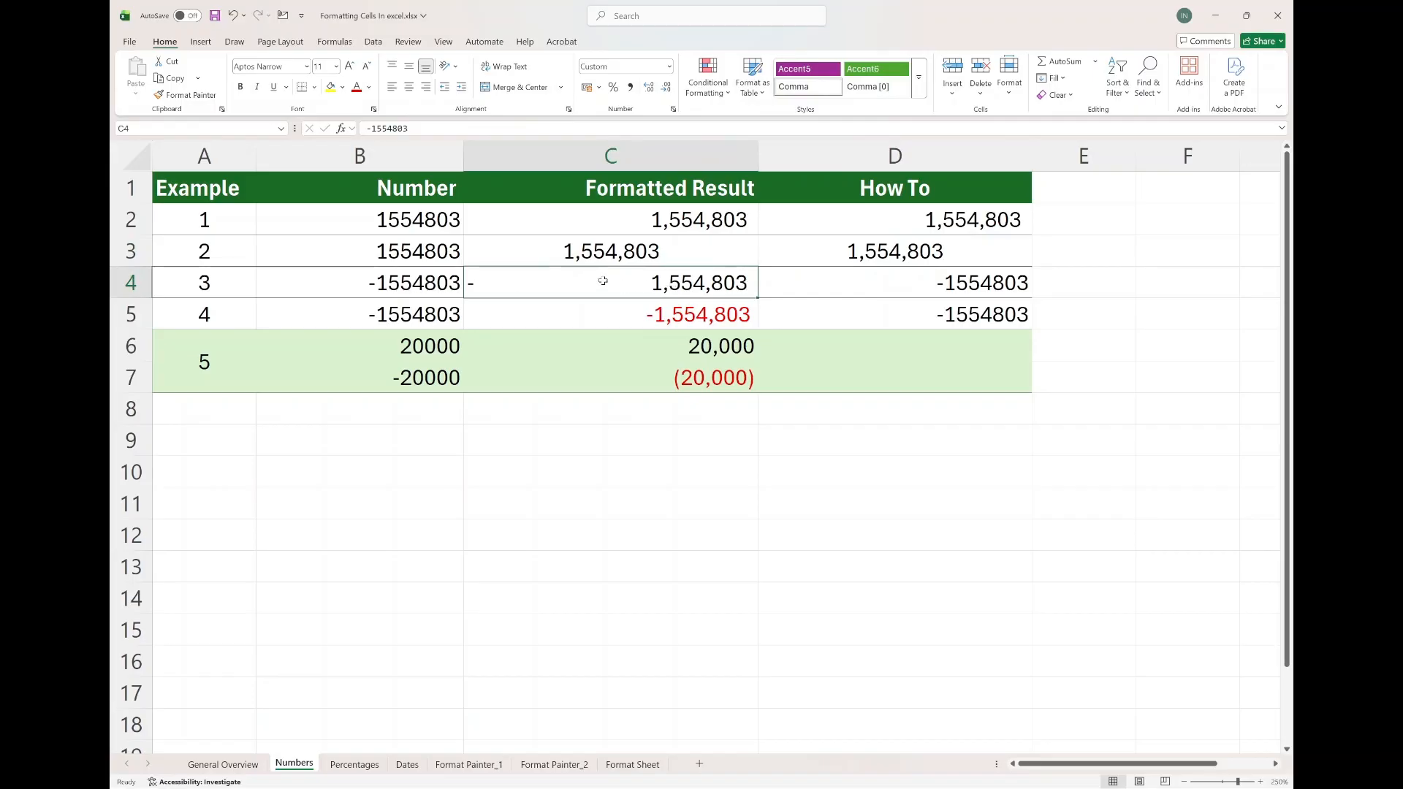
click(811, 282)
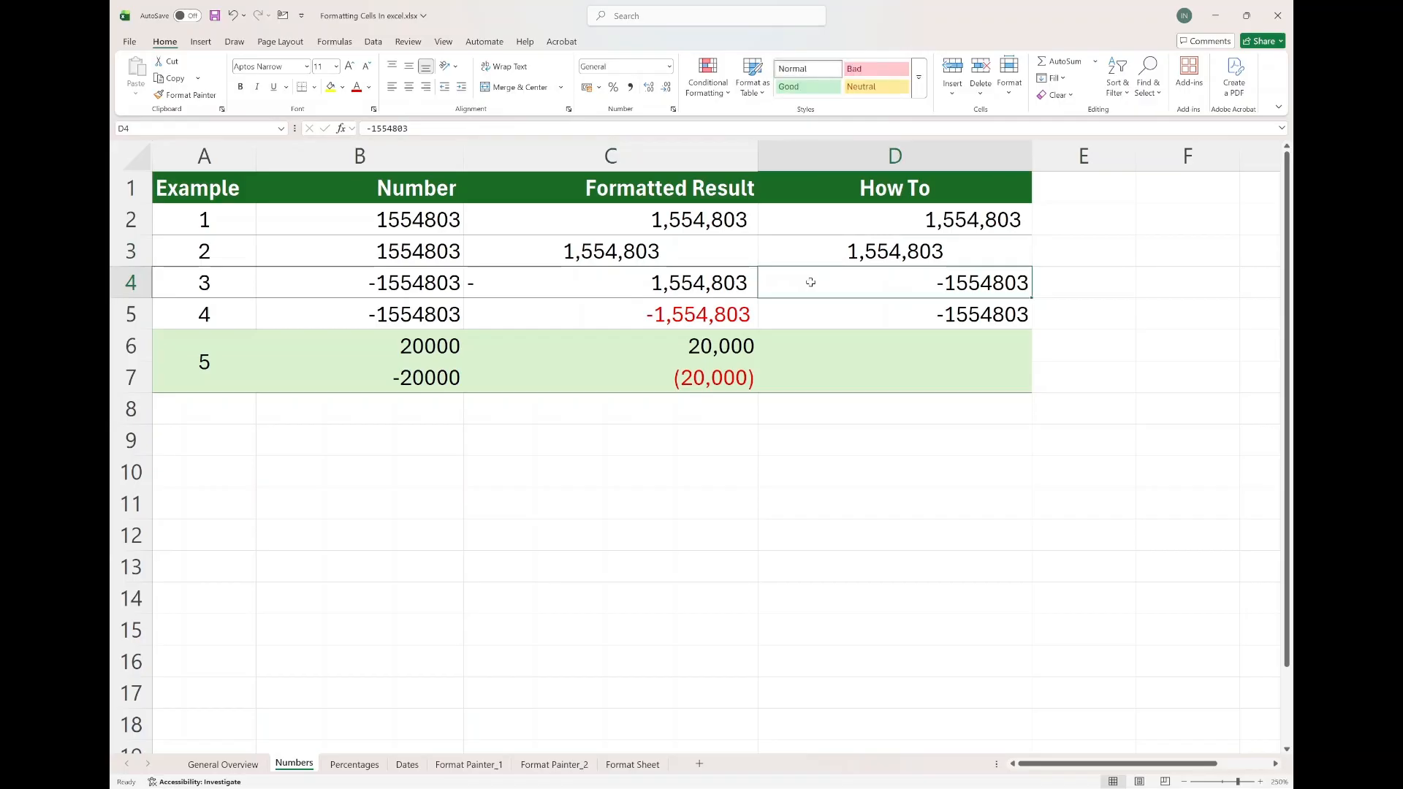
click(630, 88)
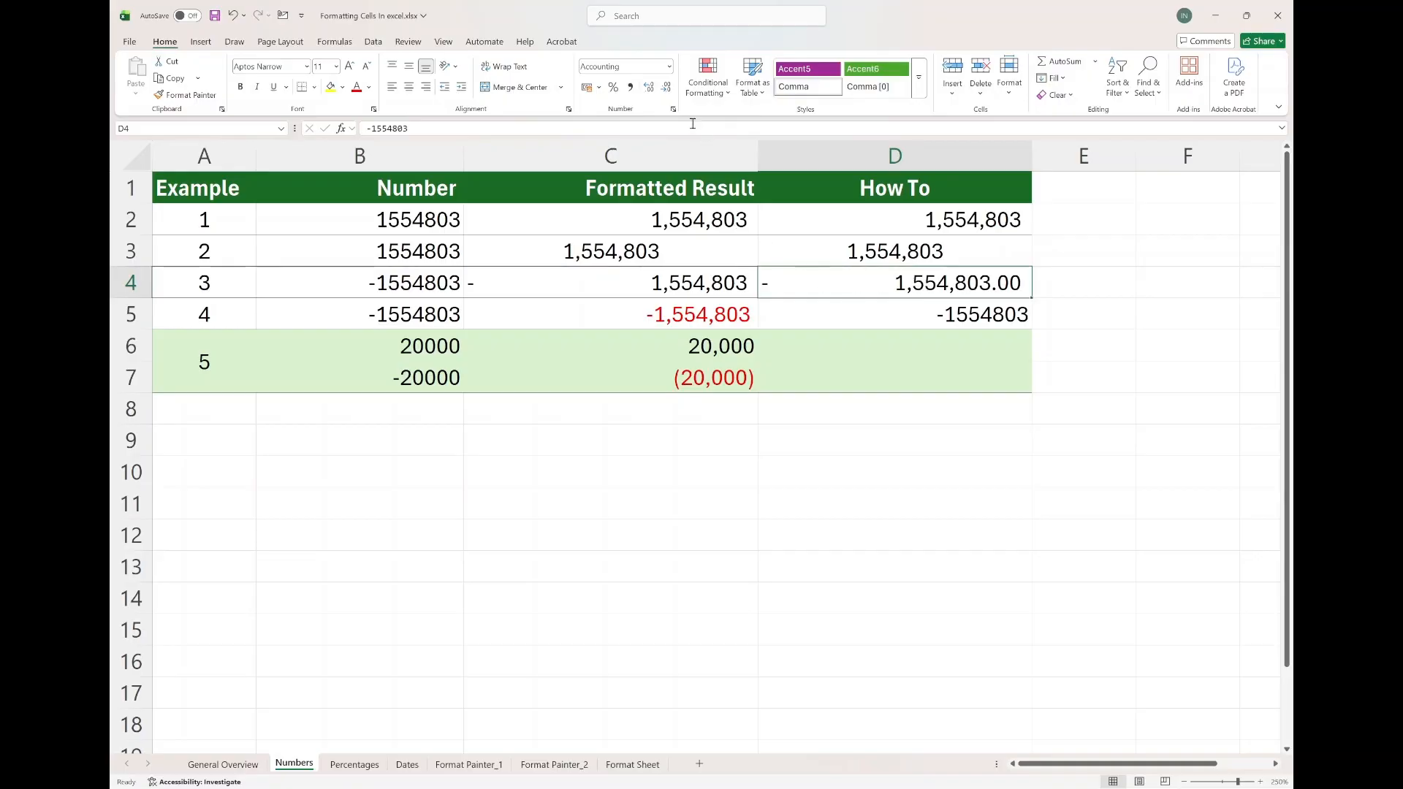
click(666, 88)
click(666, 92)
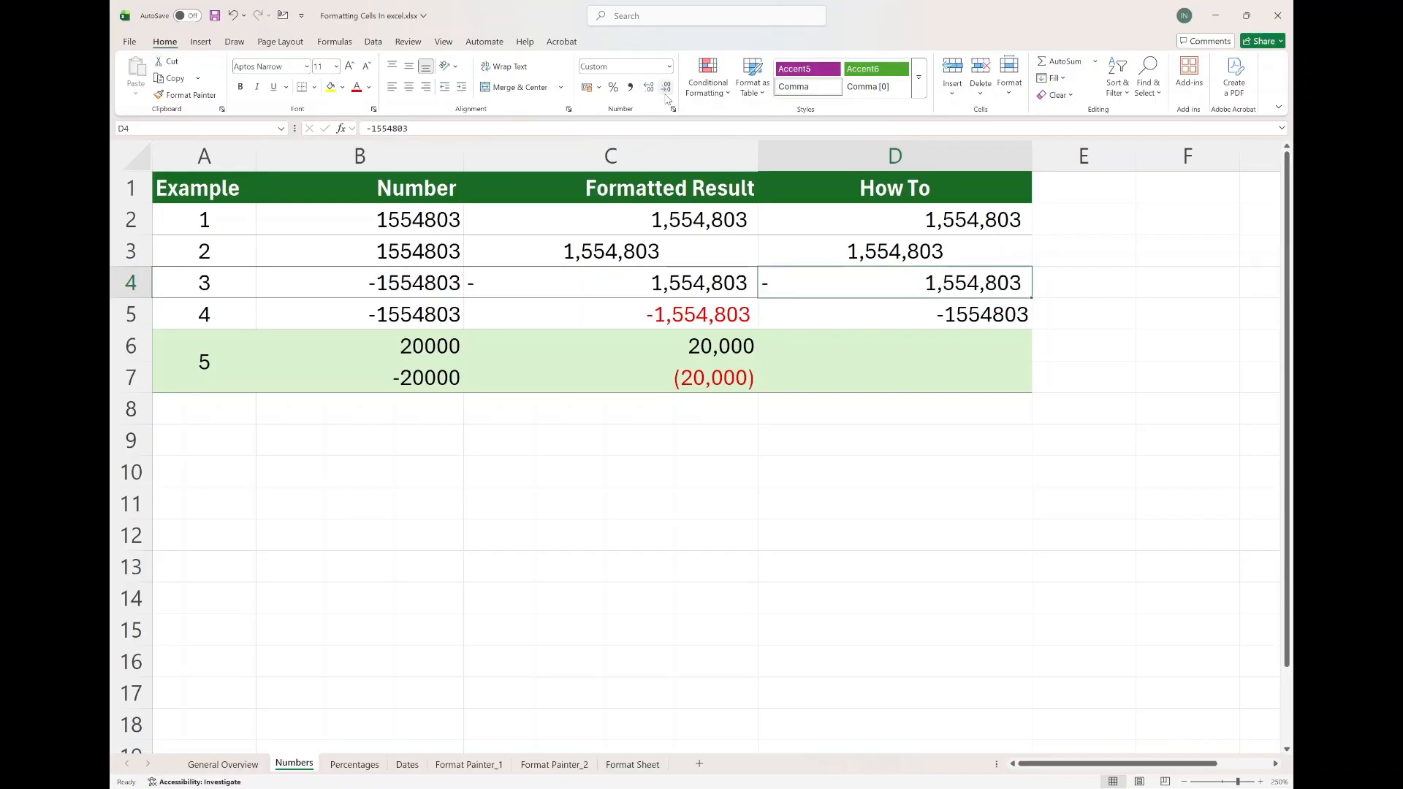
- Apply the comma style with no decimal places to the negative number in cell D5
click(594, 320)
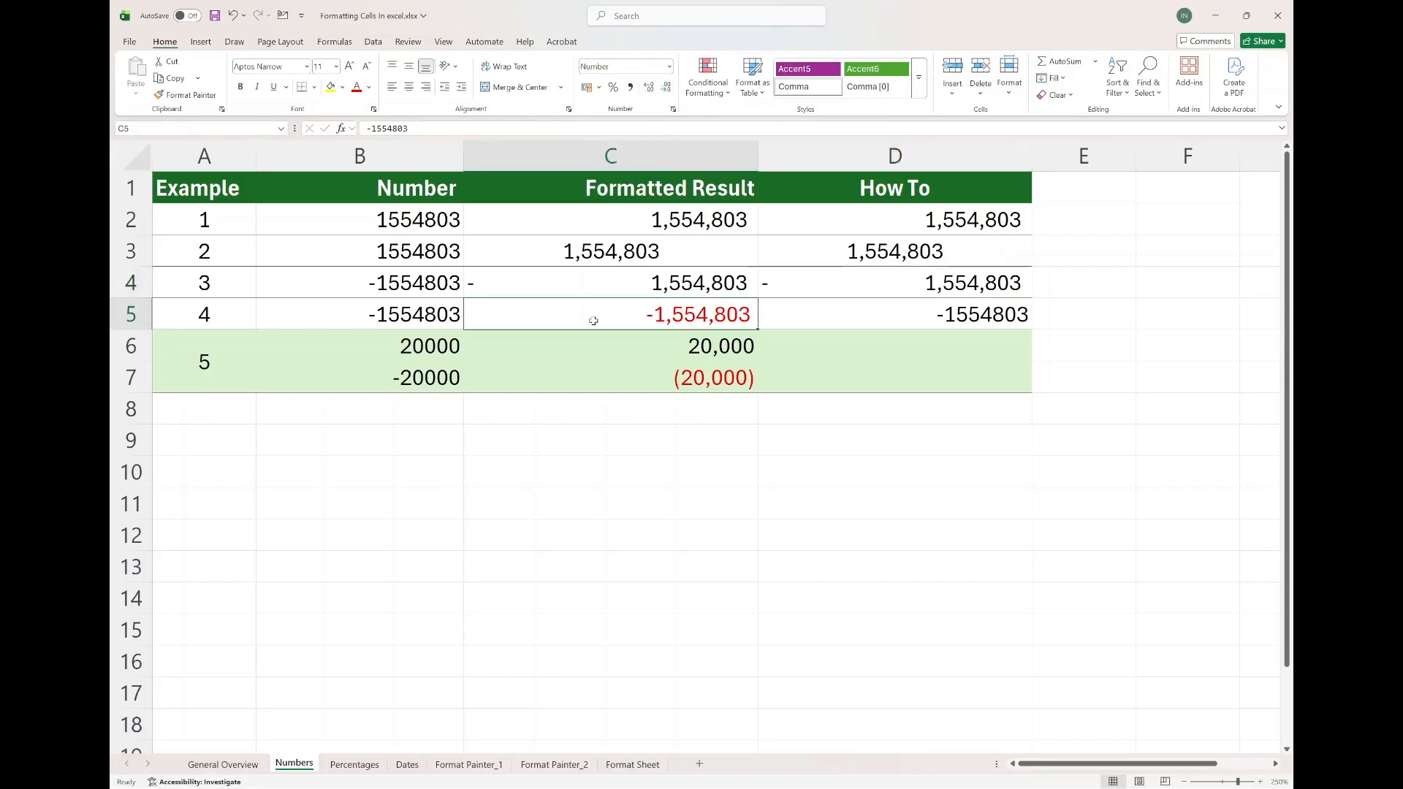
click(804, 318)
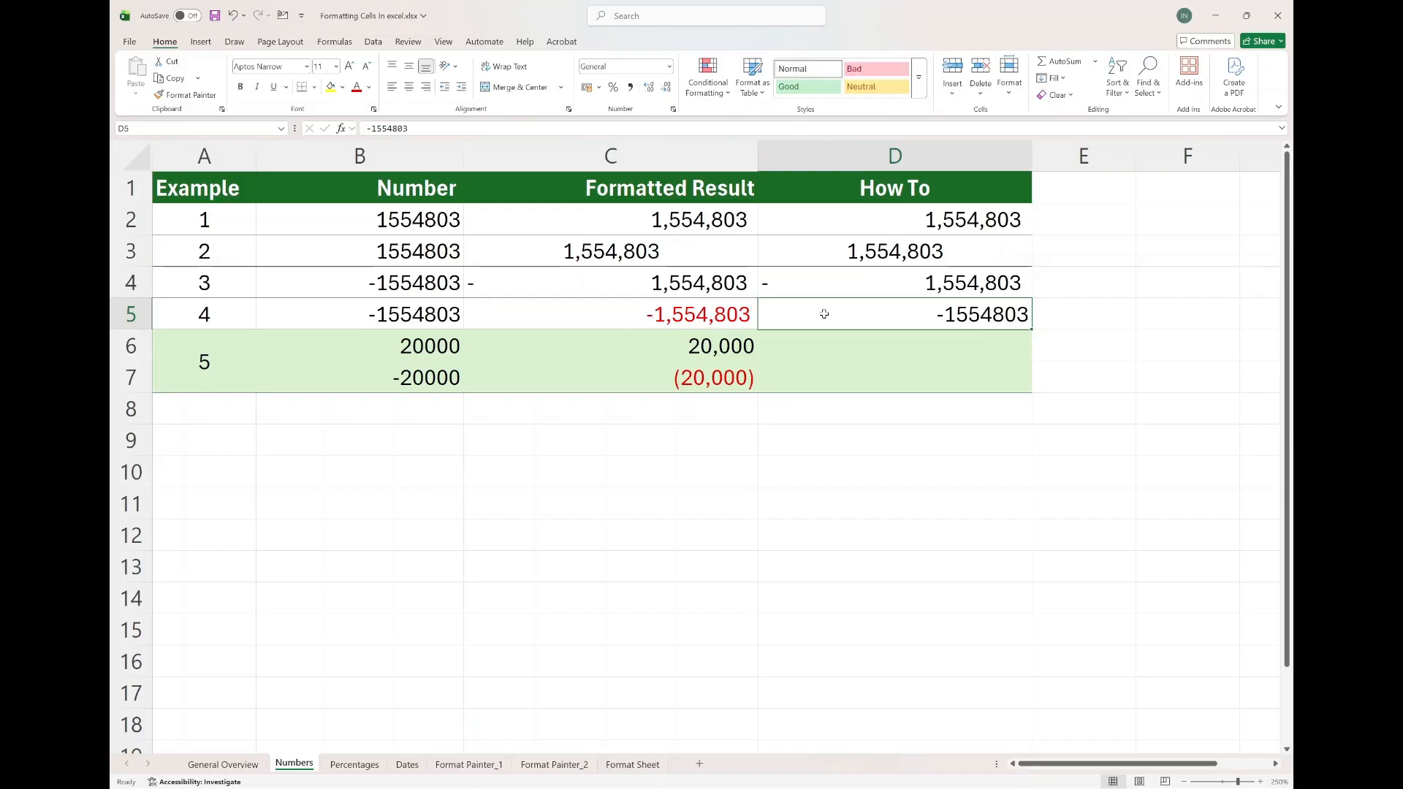
click(631, 88)
click(666, 88)
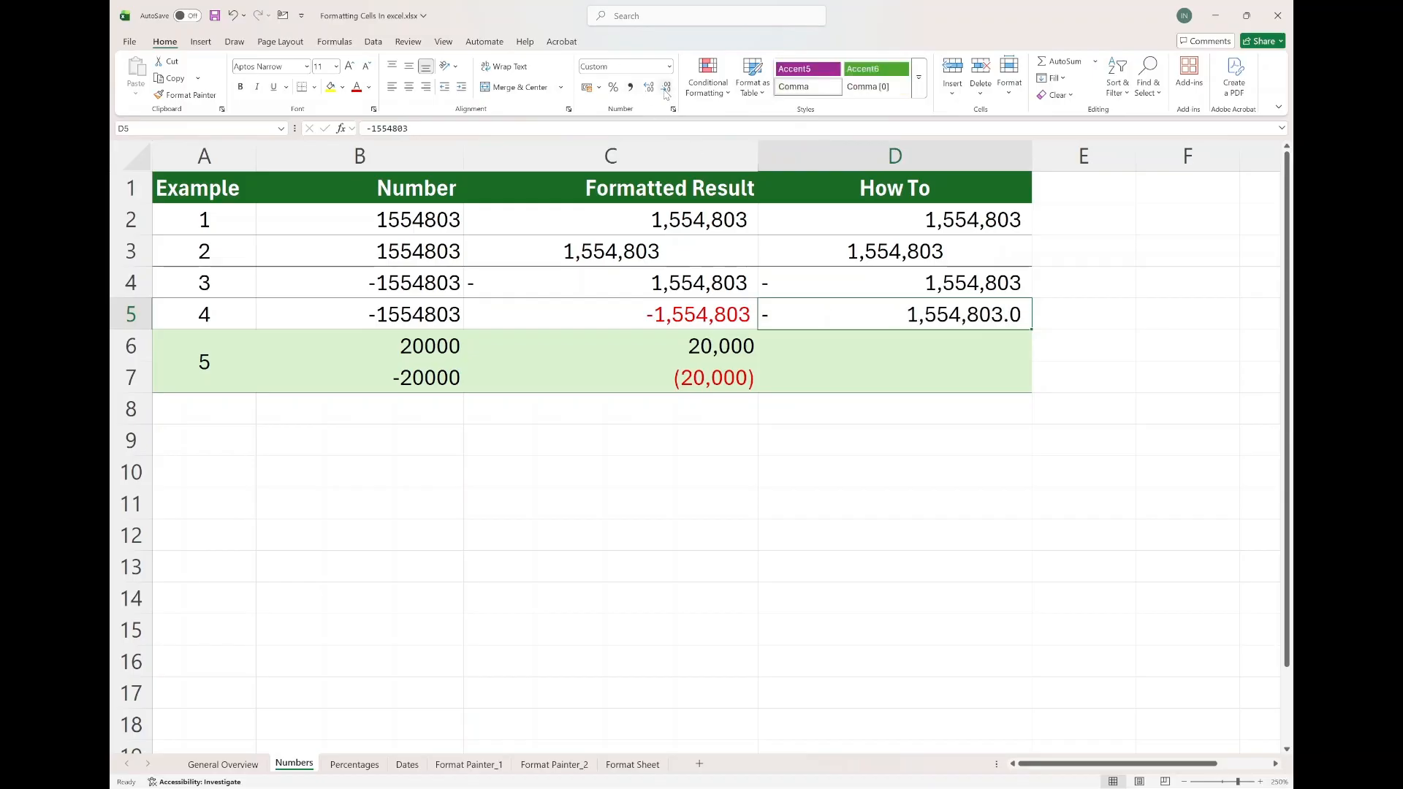
click(666, 89)
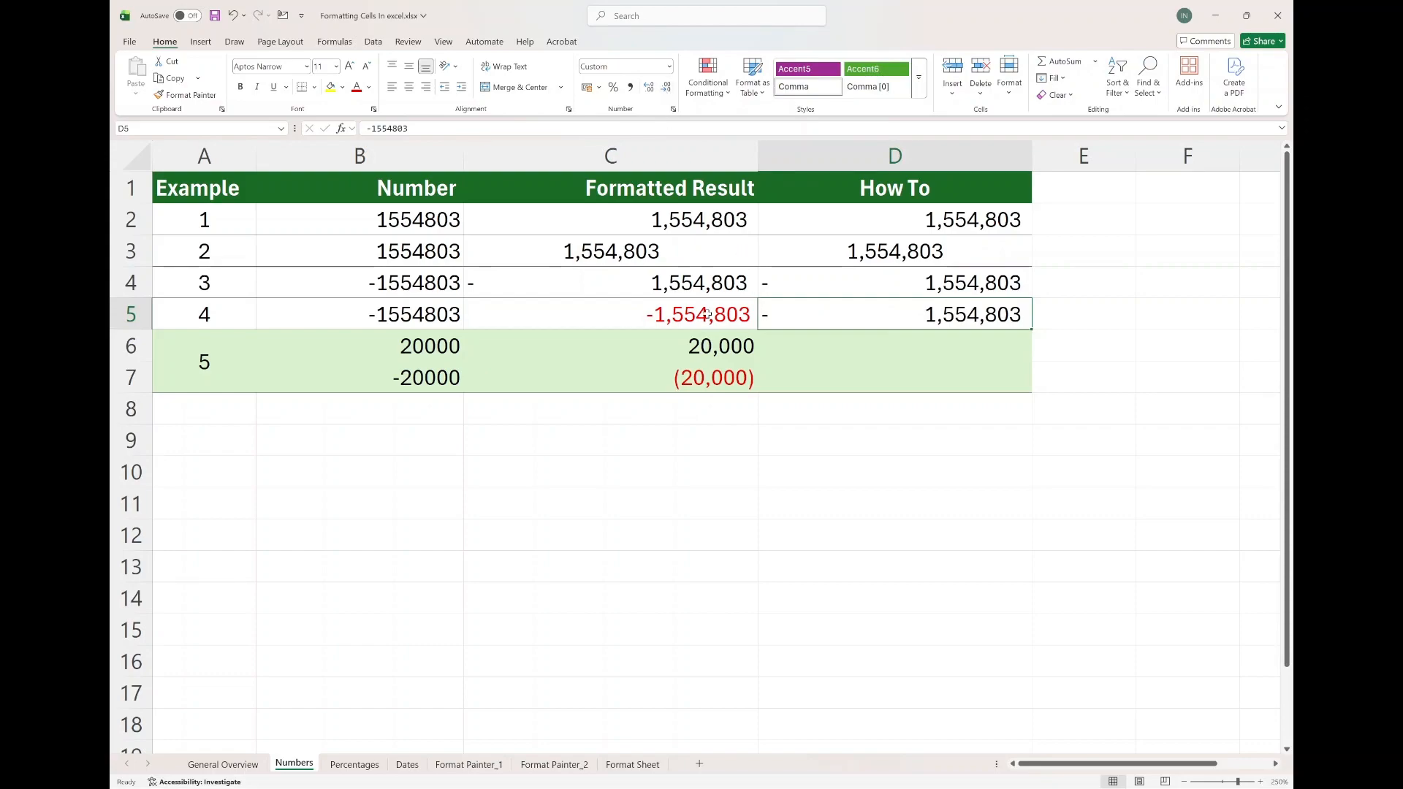
- Change D5 to the Number category, showing negative numbers in red with a minus sign, thousands separator and 0 decimal places
click(673, 110)
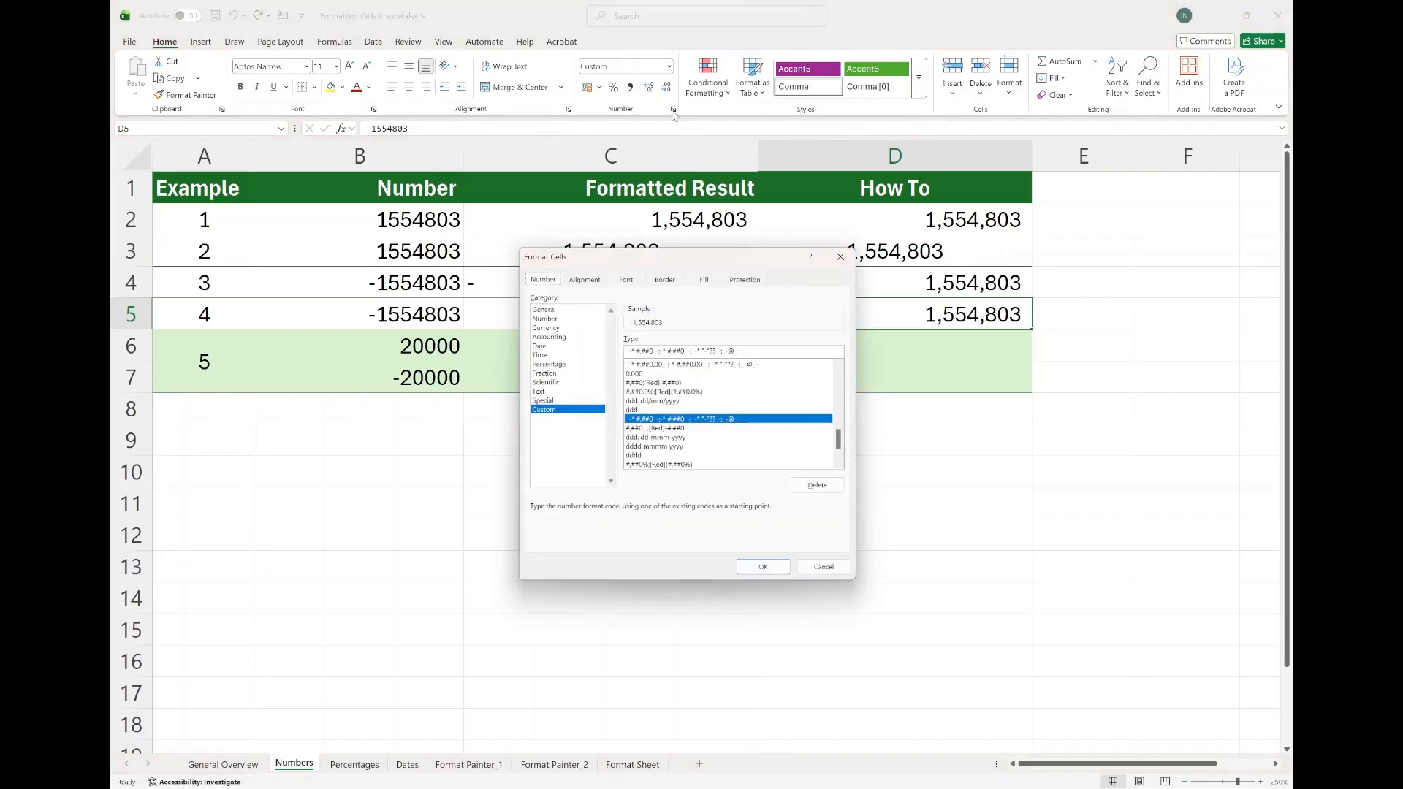
click(553, 319)
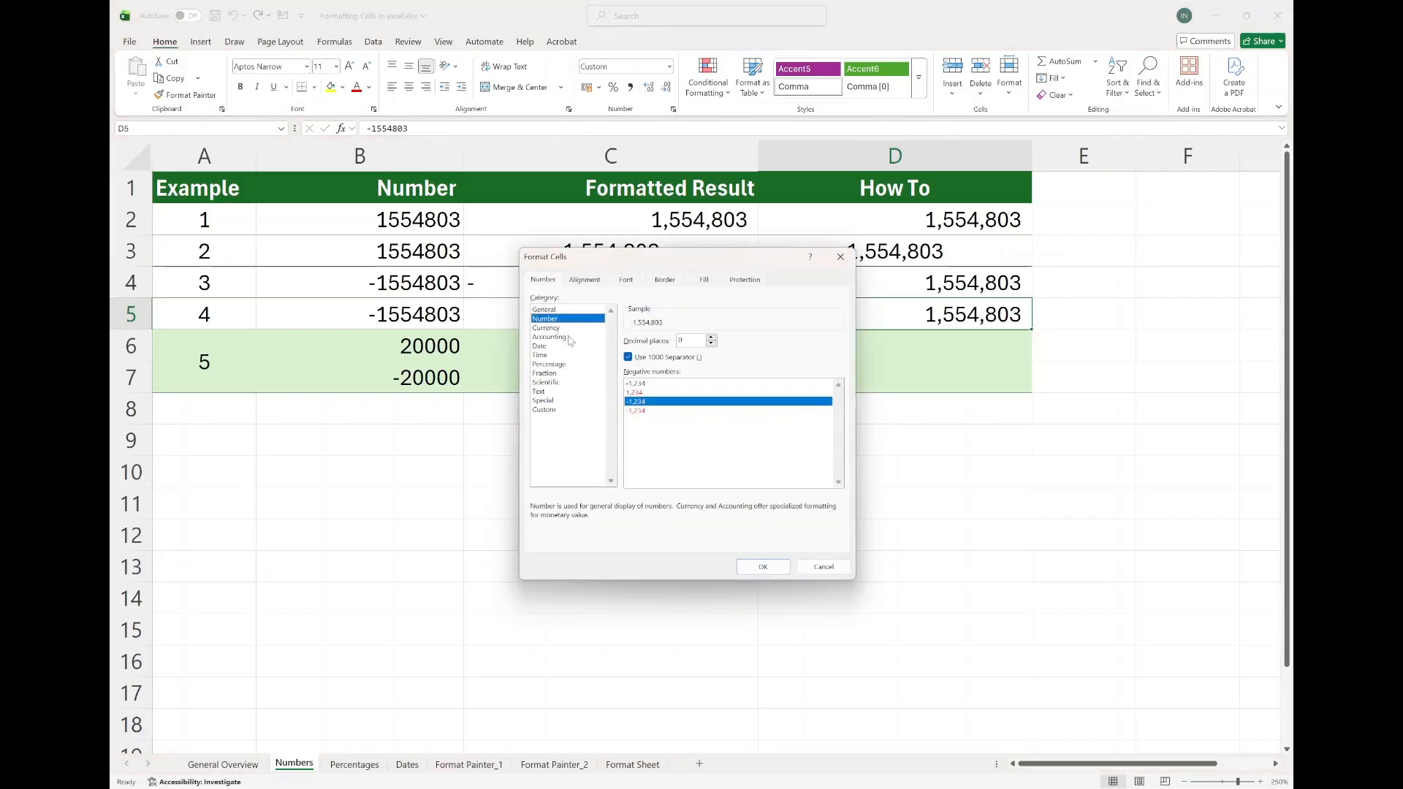
click(636, 411)
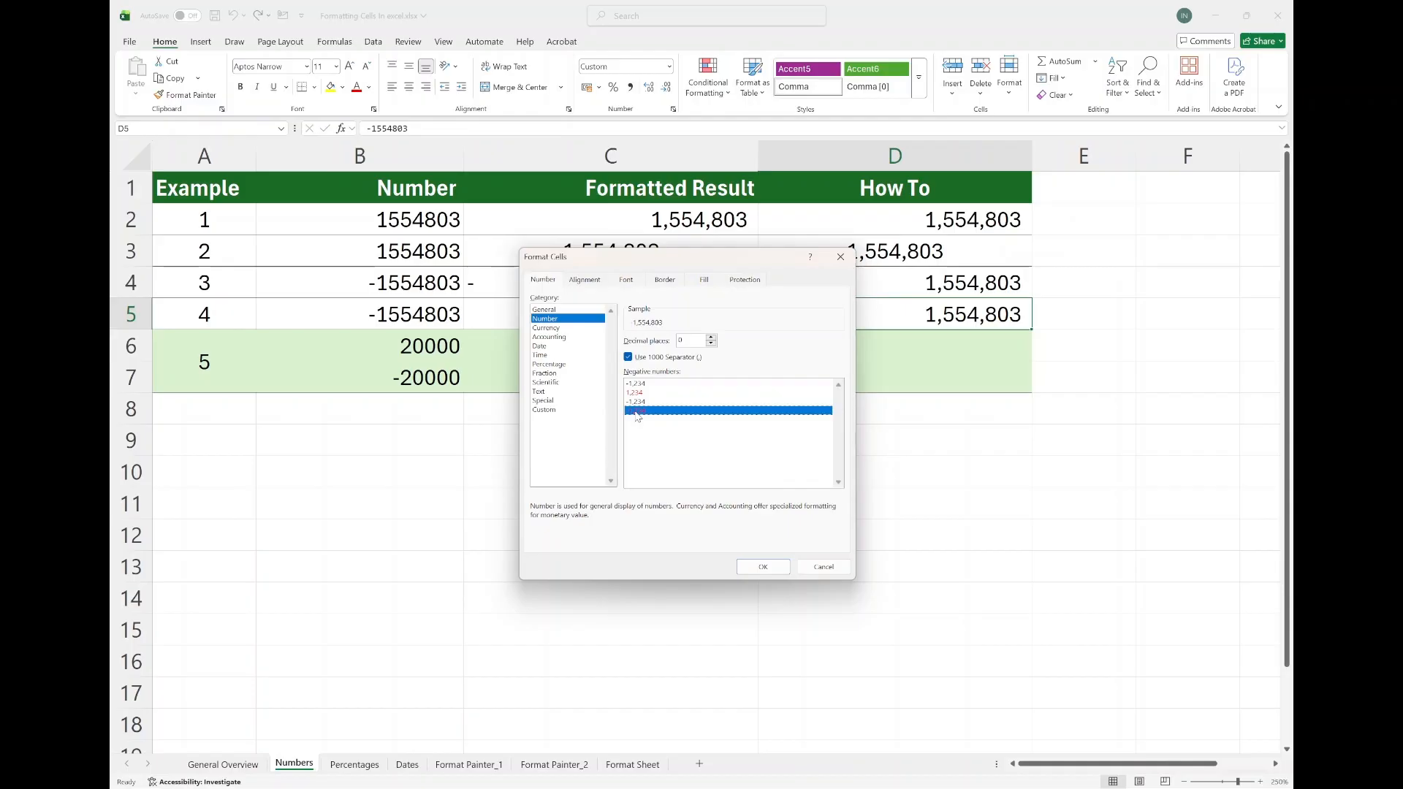
click(760, 566)
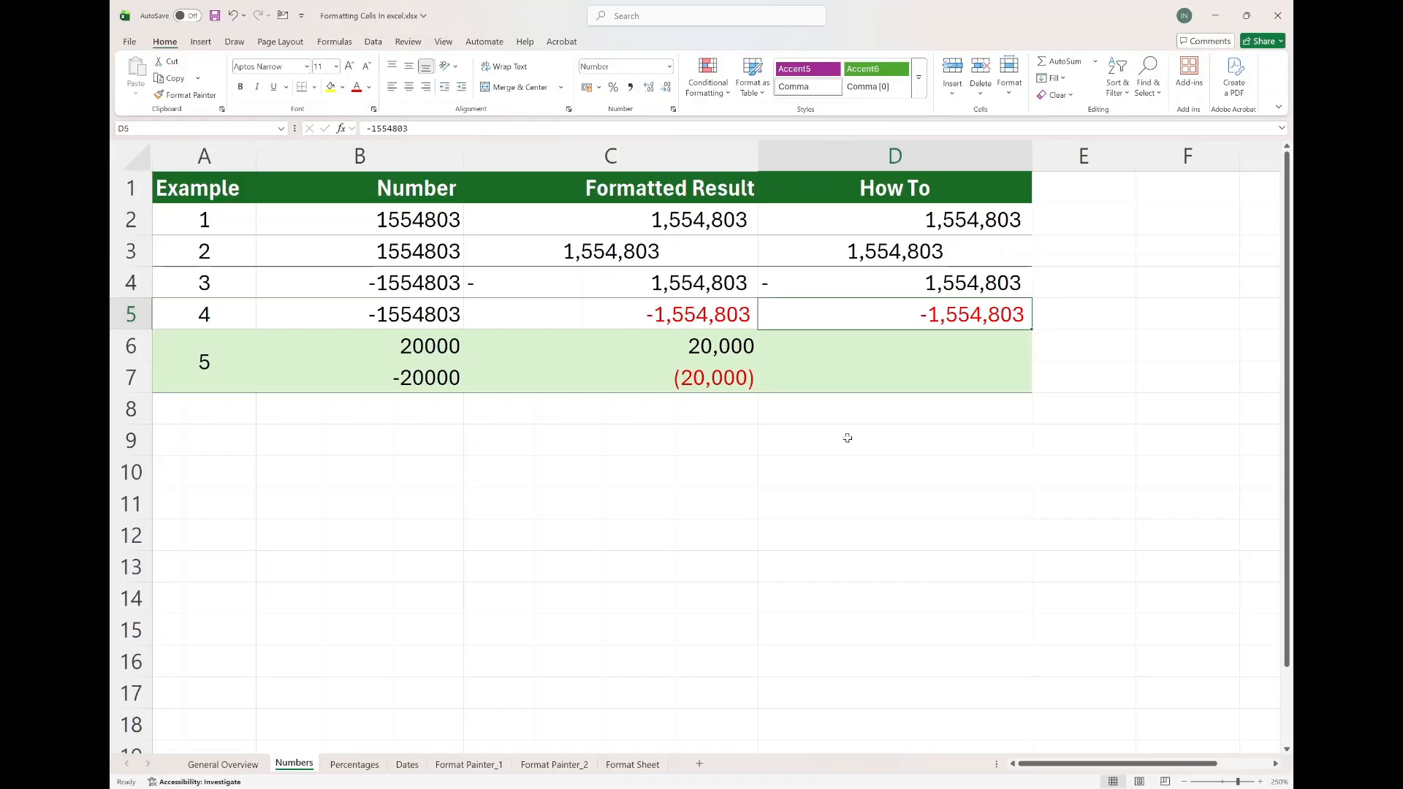
- Compare the positive and negative Formatted Result cells C6 and C7 with the empty How To cell for example 5
click(822, 350)
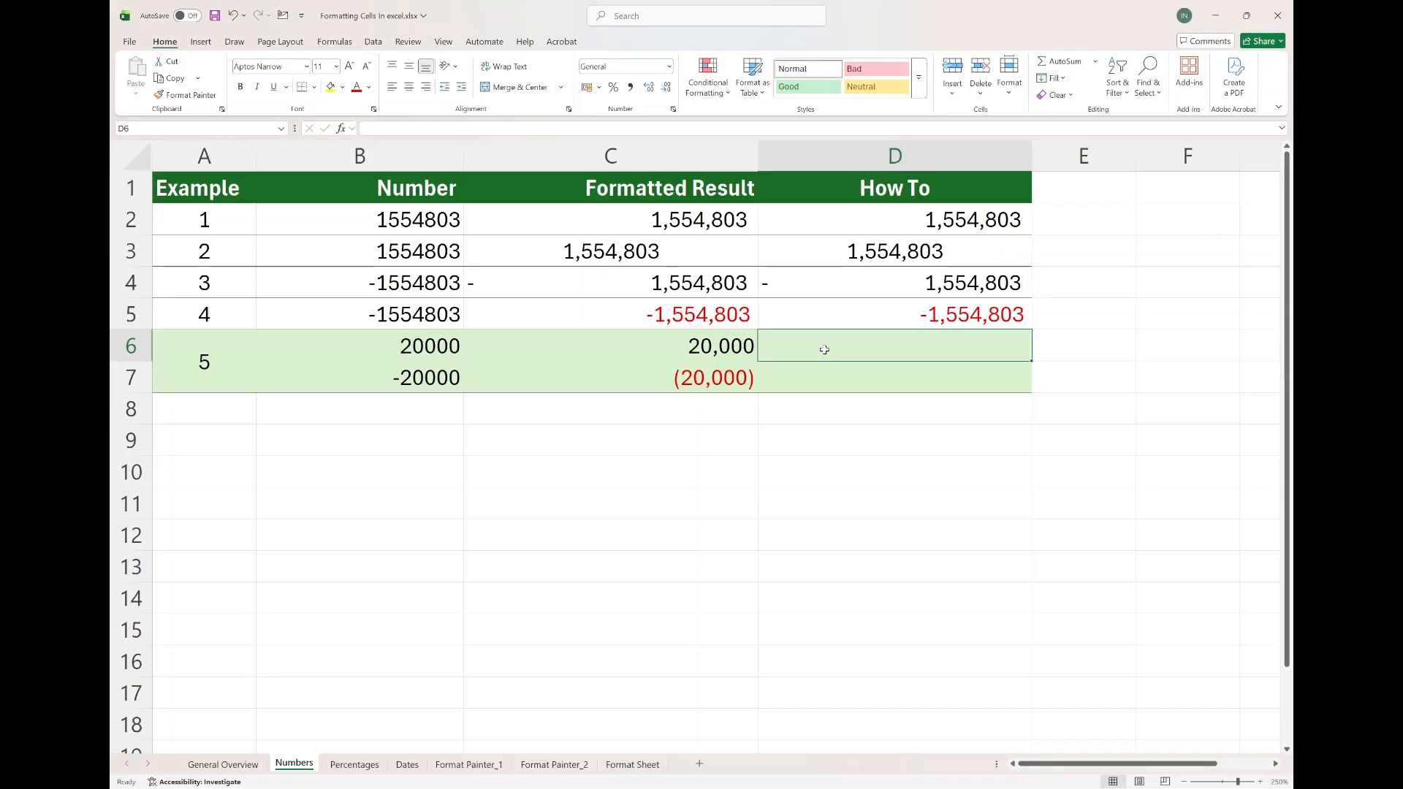
drag(670, 347, 669, 372)
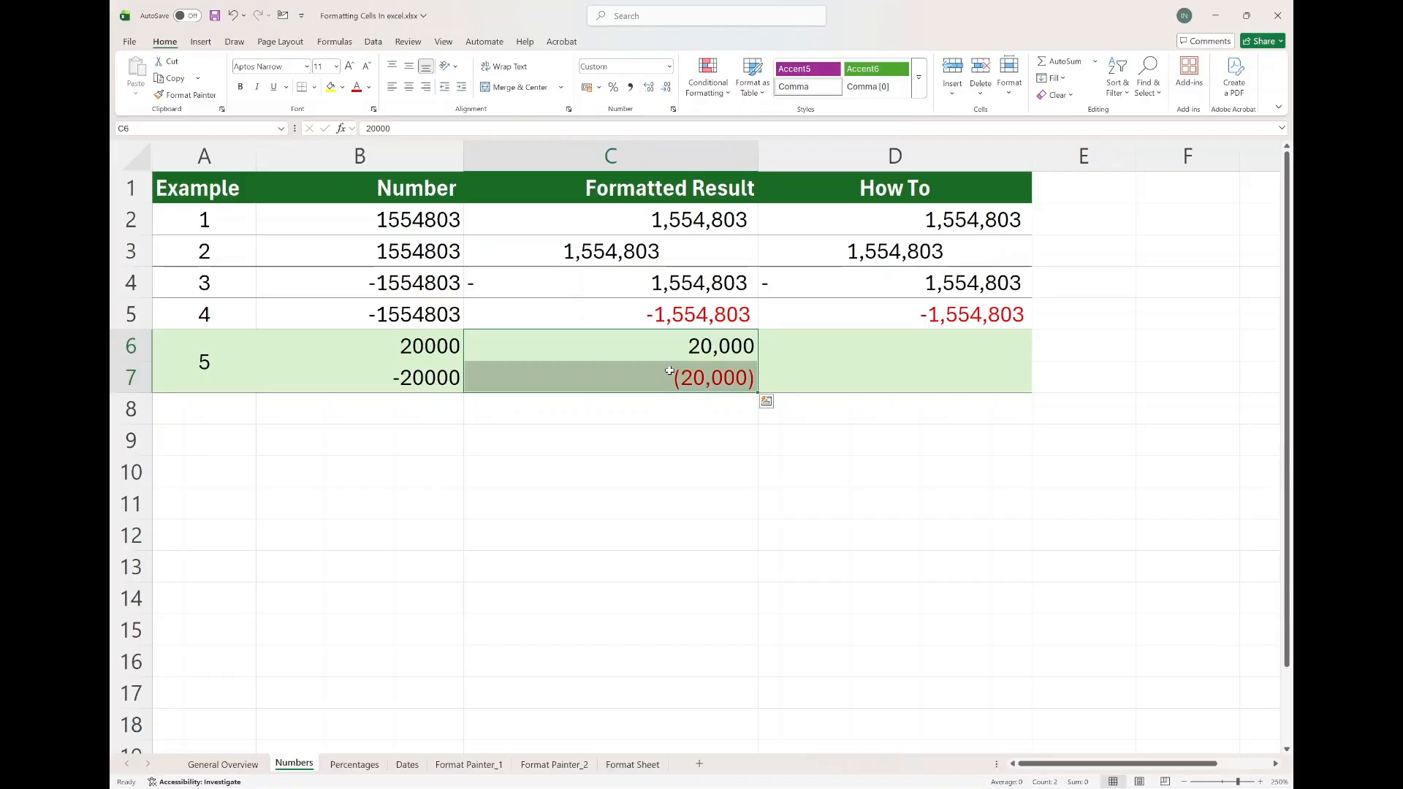
click(622, 346)
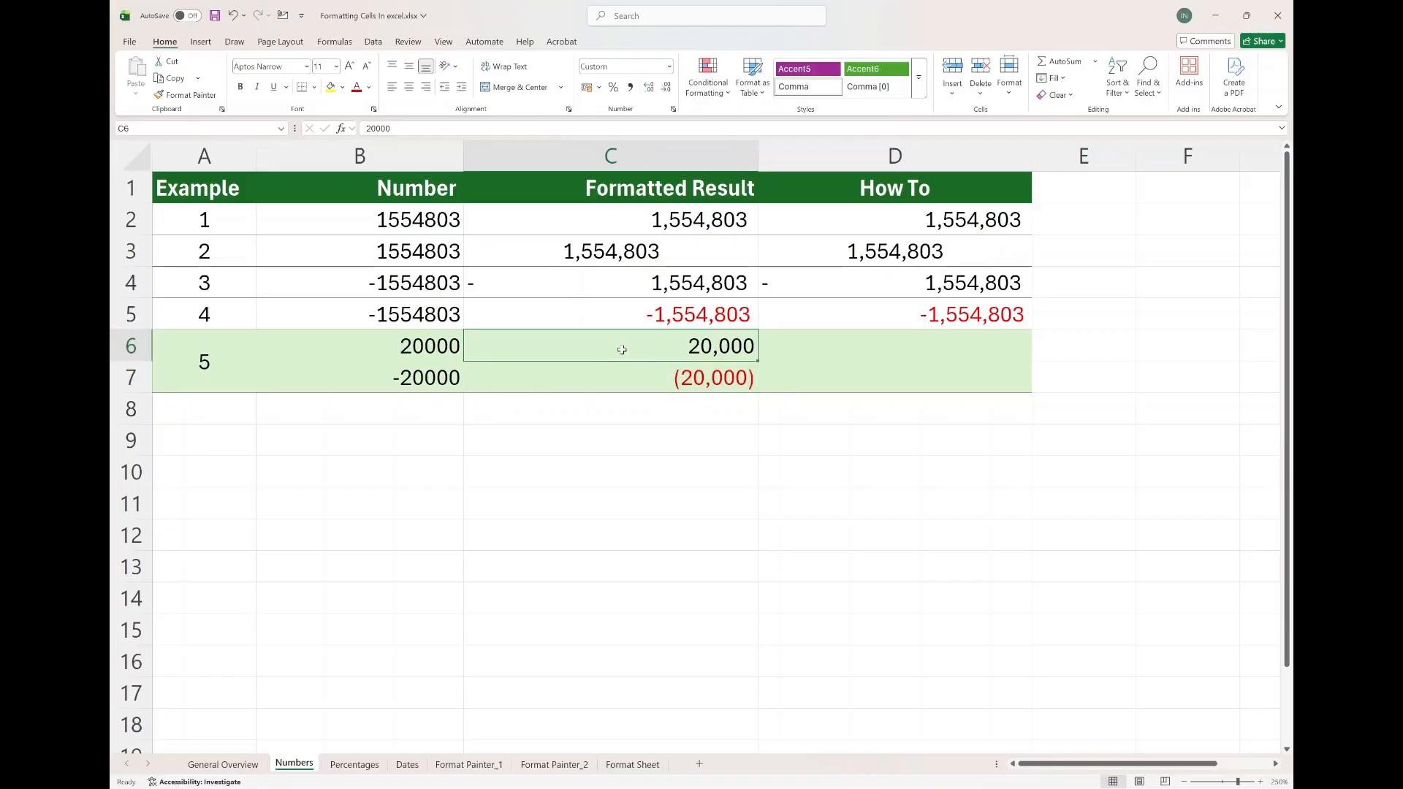
click(840, 344)
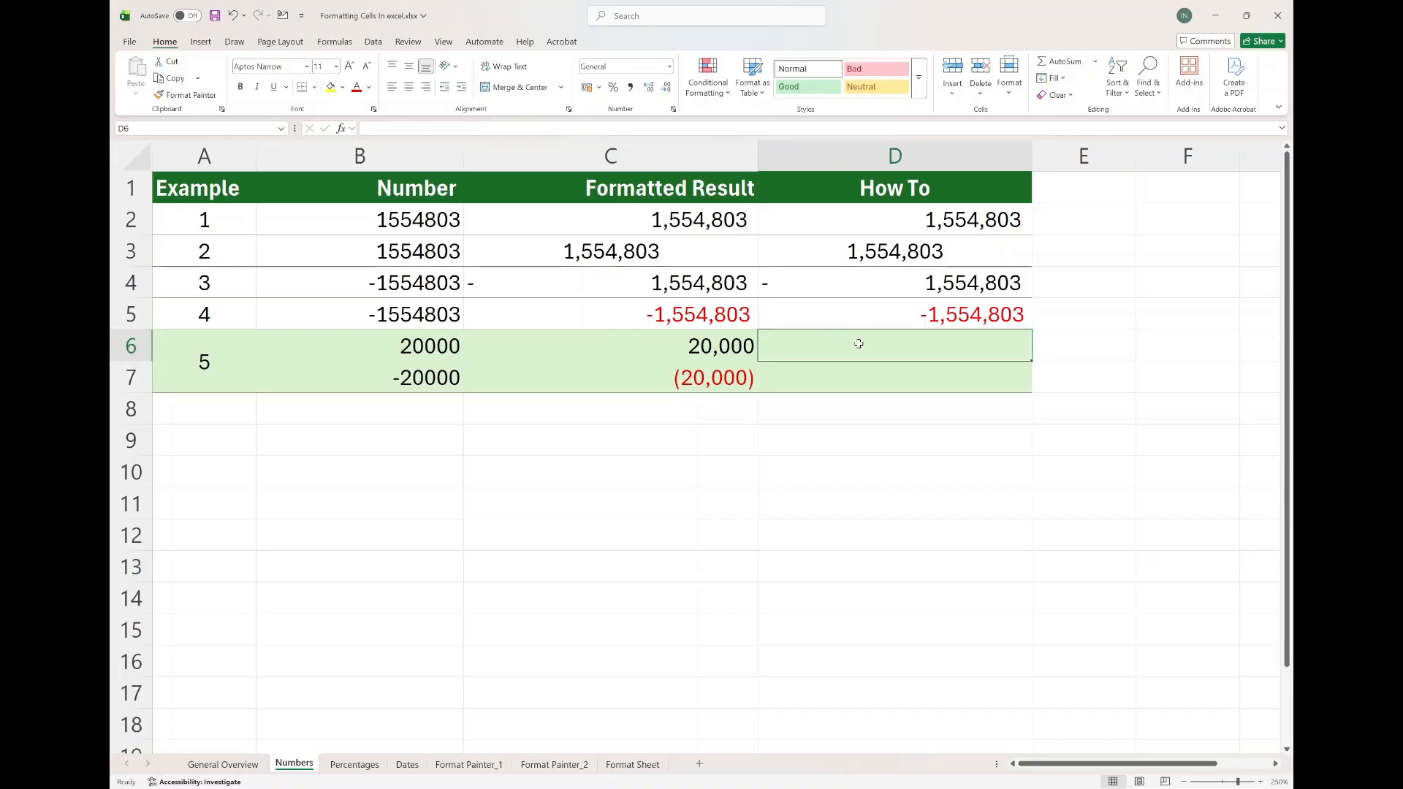
click(657, 382)
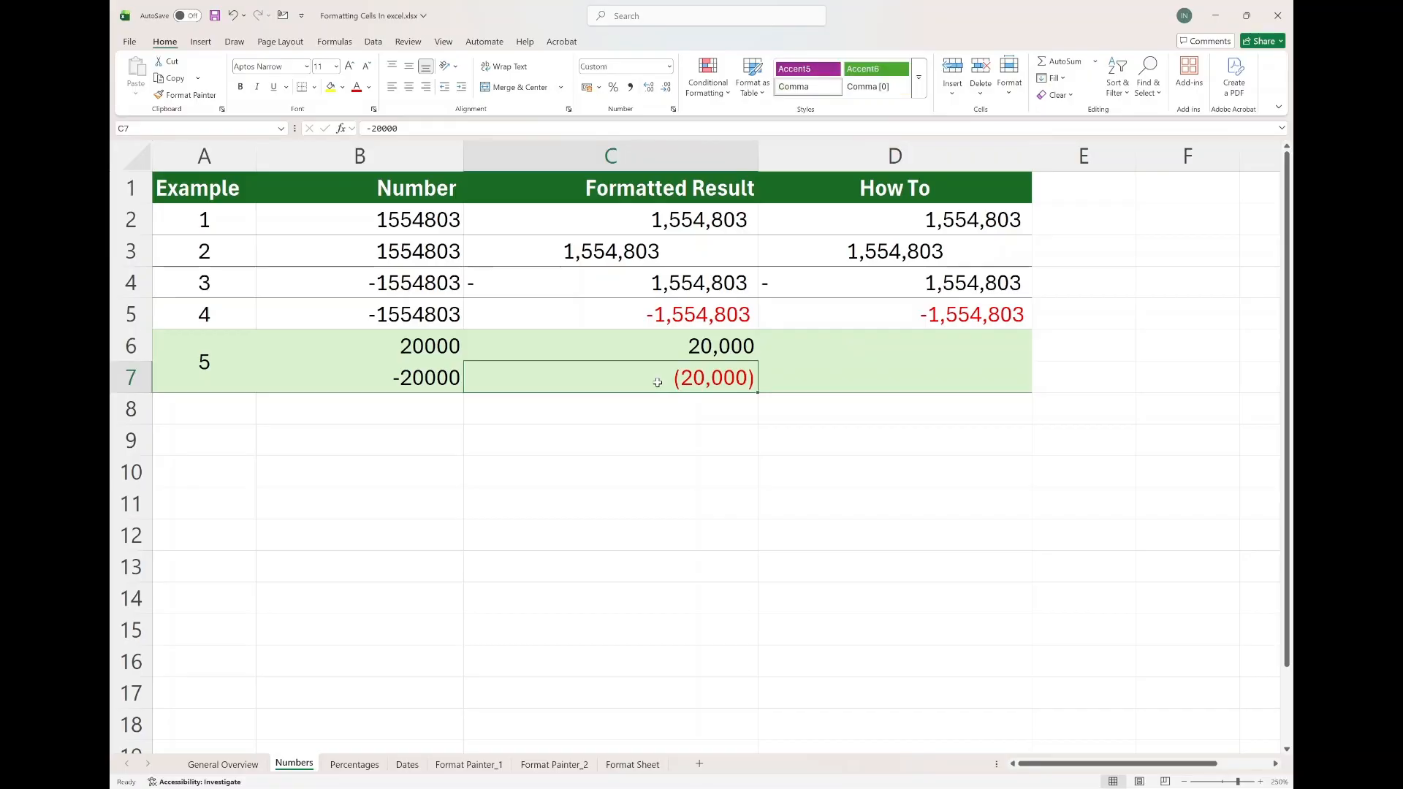
- Adapt the custom format #,##0;[Red]-#,##0 for cell D6 into #,##0;[Red](#,##0)
click(829, 344)
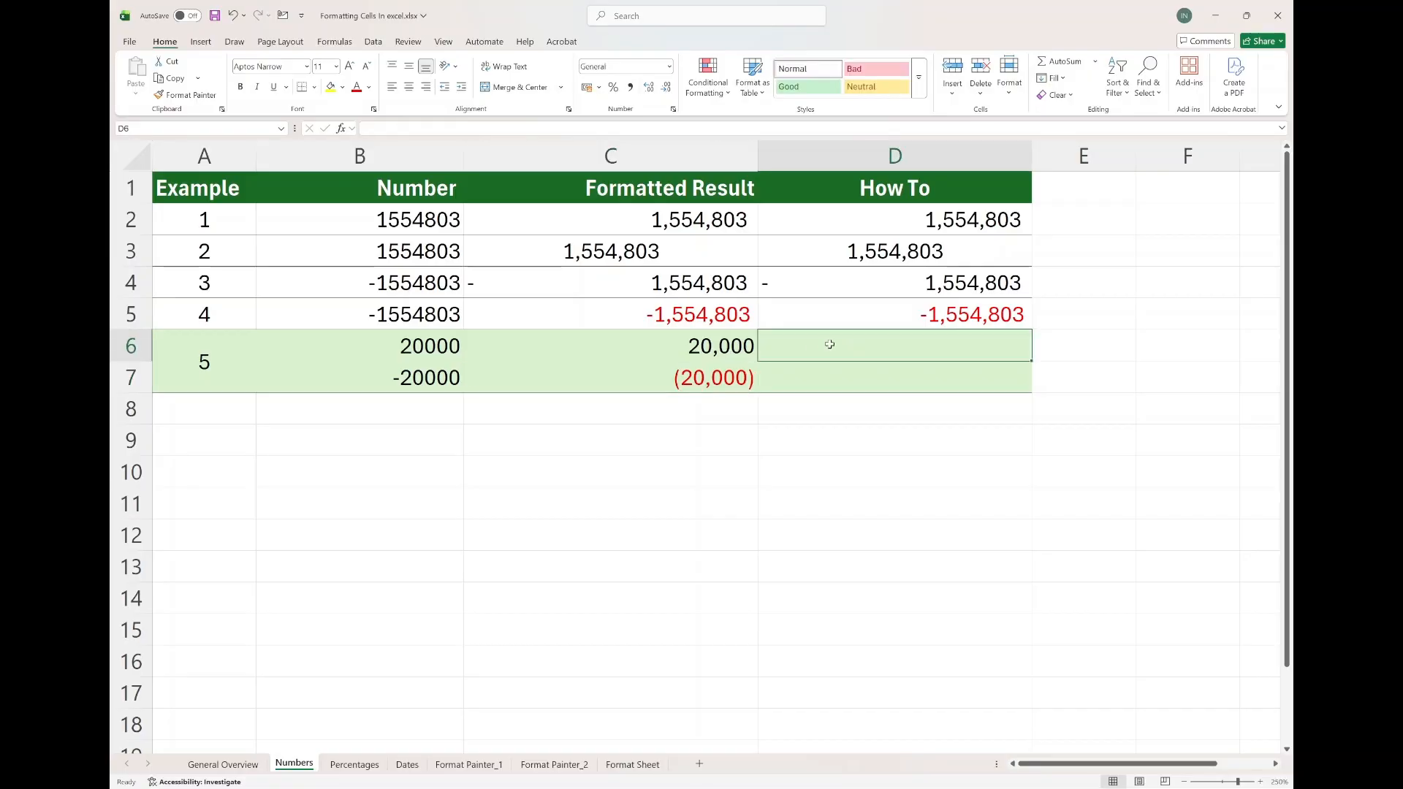
click(673, 111)
click(554, 410)
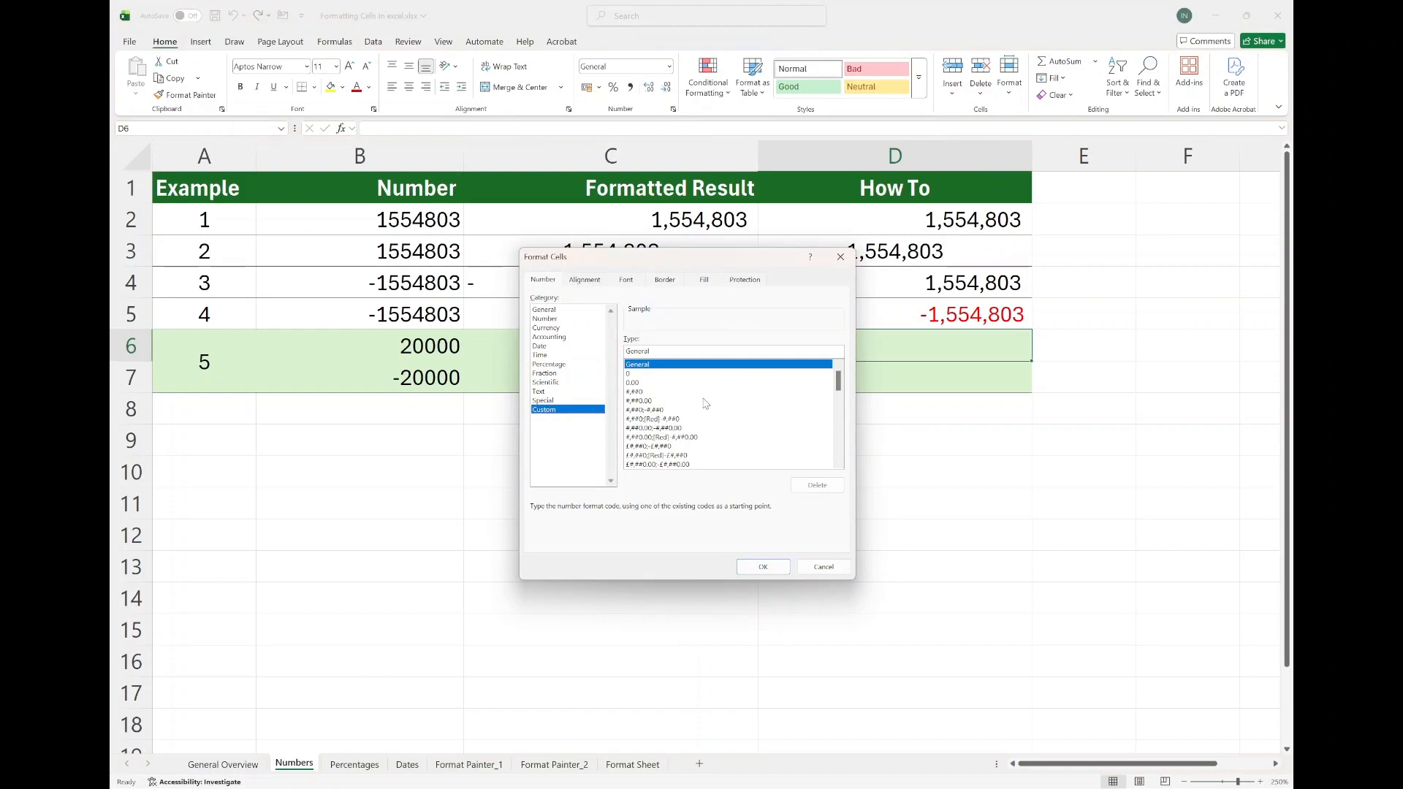
click(656, 421)
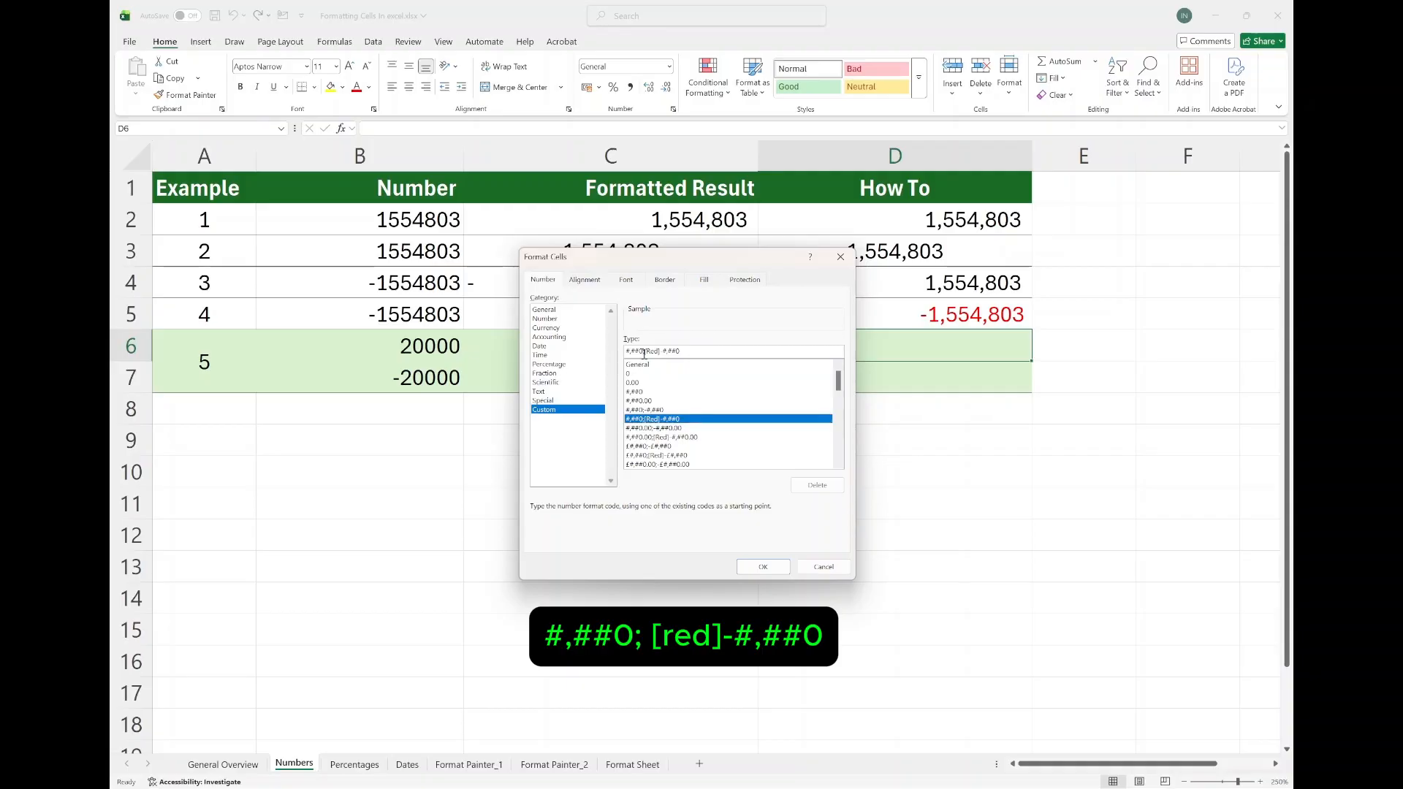
drag(643, 353, 613, 358)
click(688, 355)
key(BackSpace)
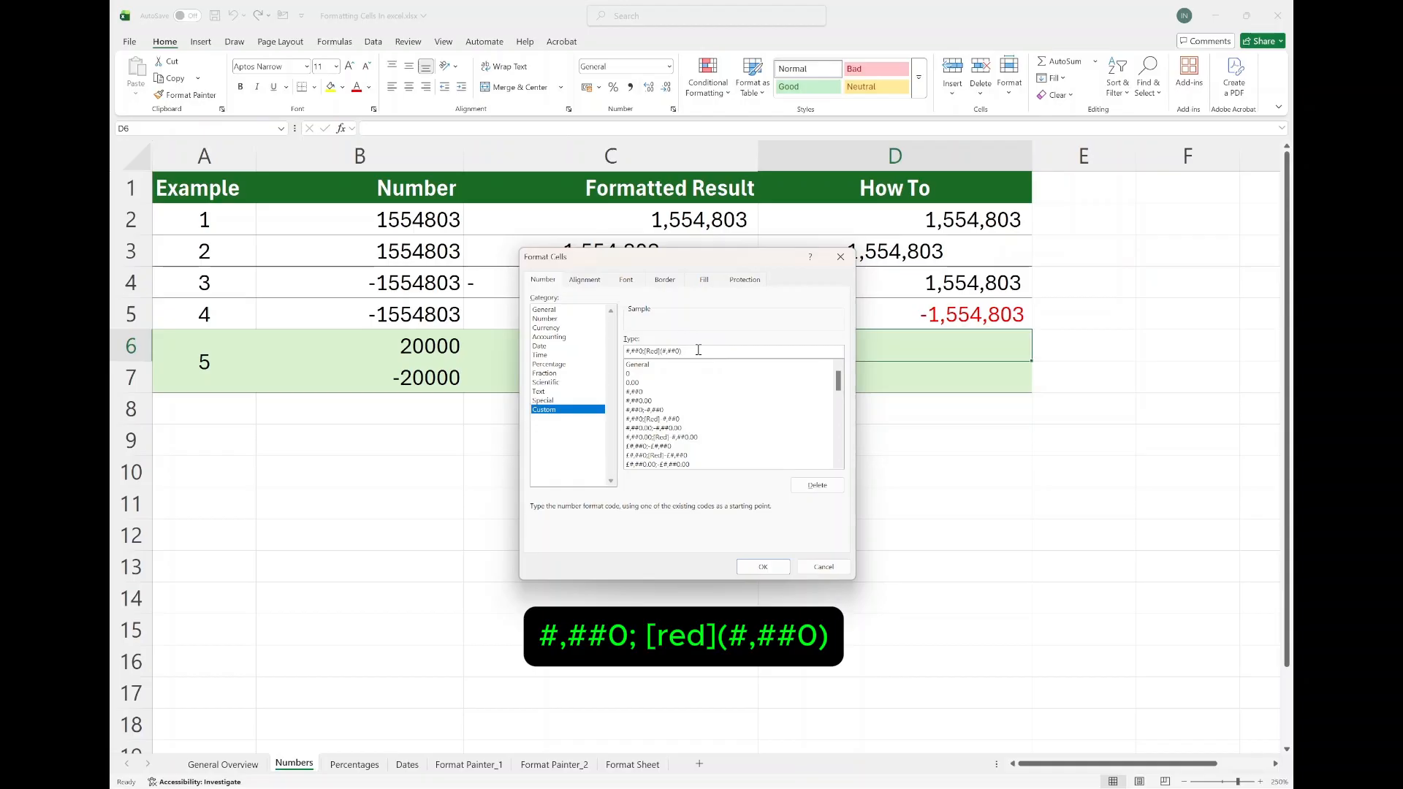
- Rewrite the custom format code from scratch as #,##0;[red](#,##0) and apply it to cell D6
drag(697, 350, 619, 355)
key(BackSpace)
text(#,##0)
text(ed])
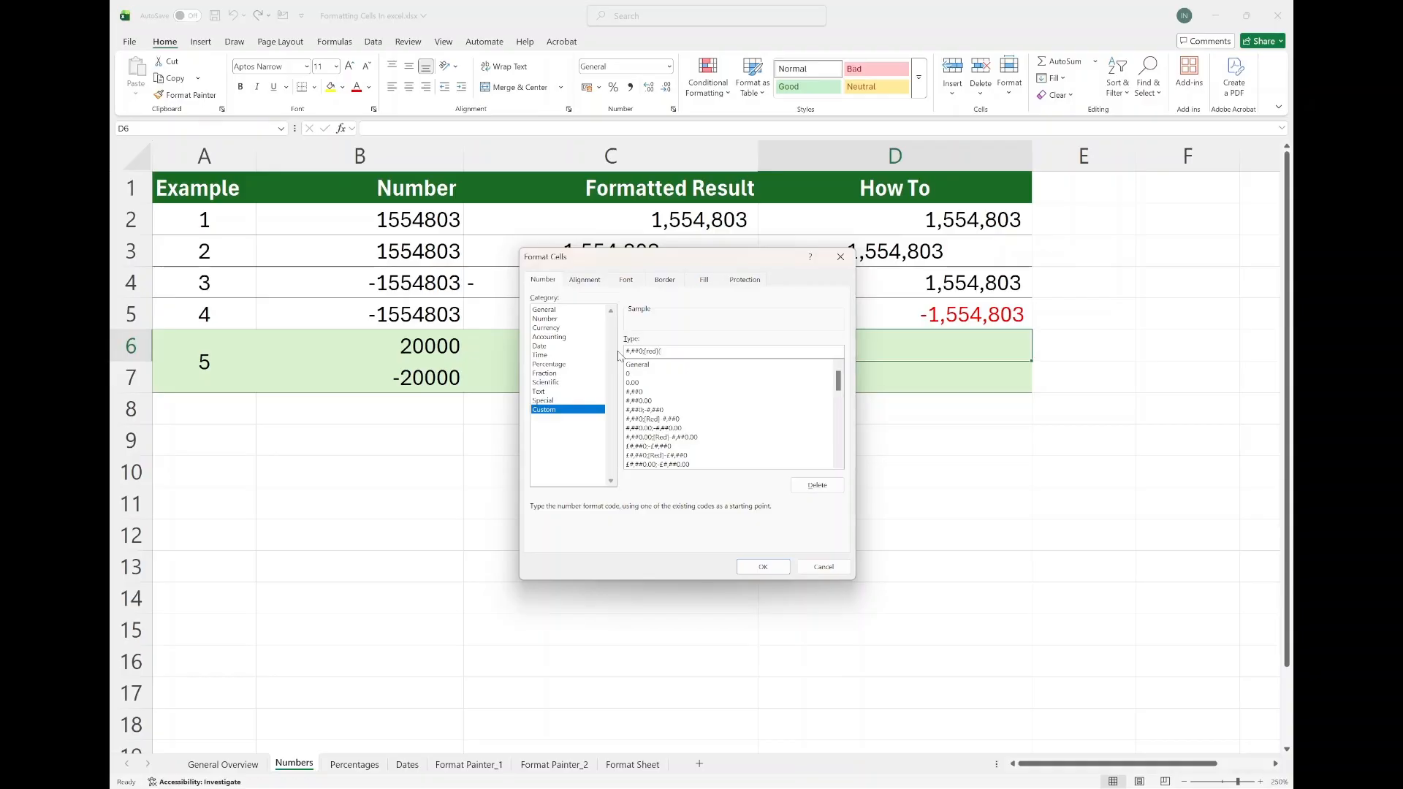
text(()
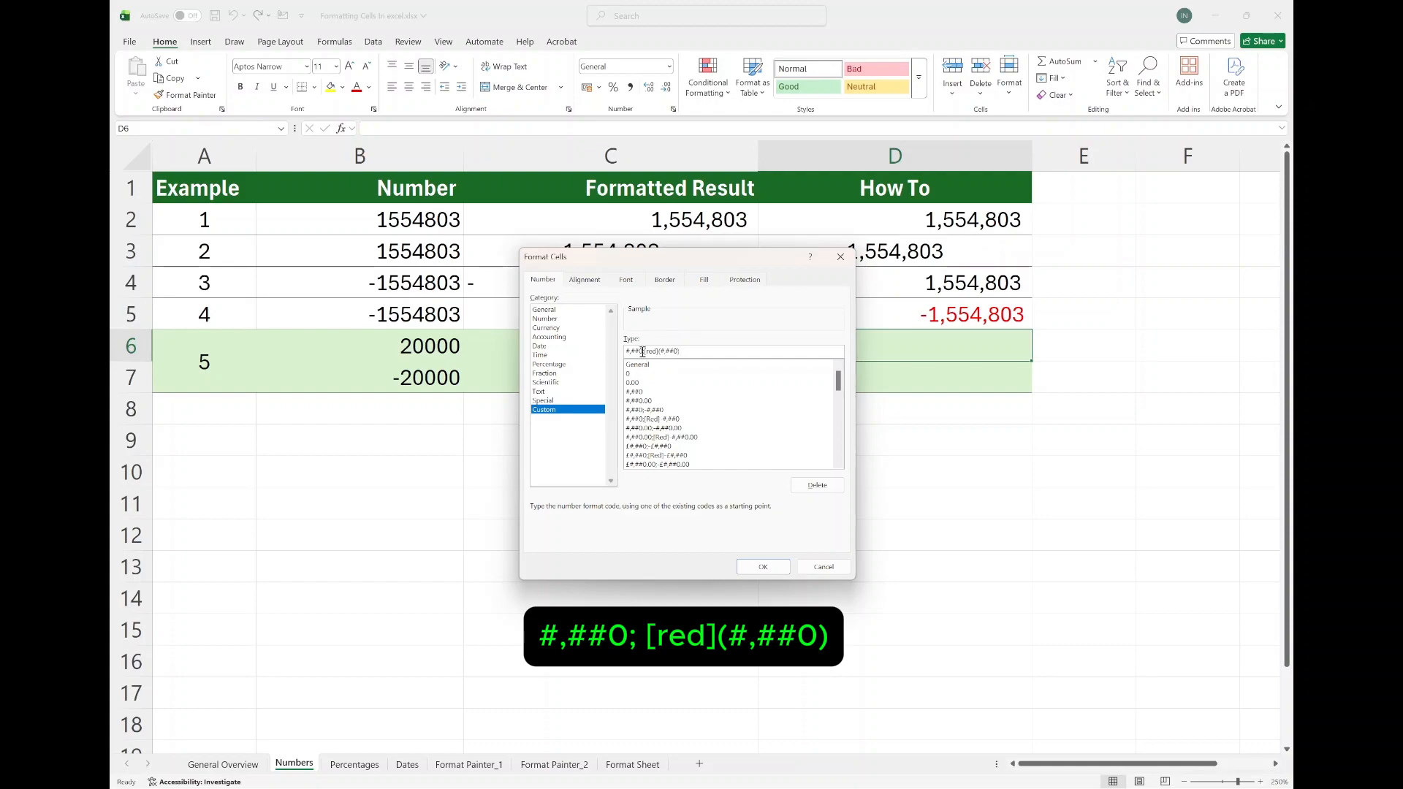
mouse_move(643, 352)
mouse_down()
mouse_move(624, 352)
mouse_move(681, 352)
mouse_move(646, 352)
mouse_up()
click(698, 352)
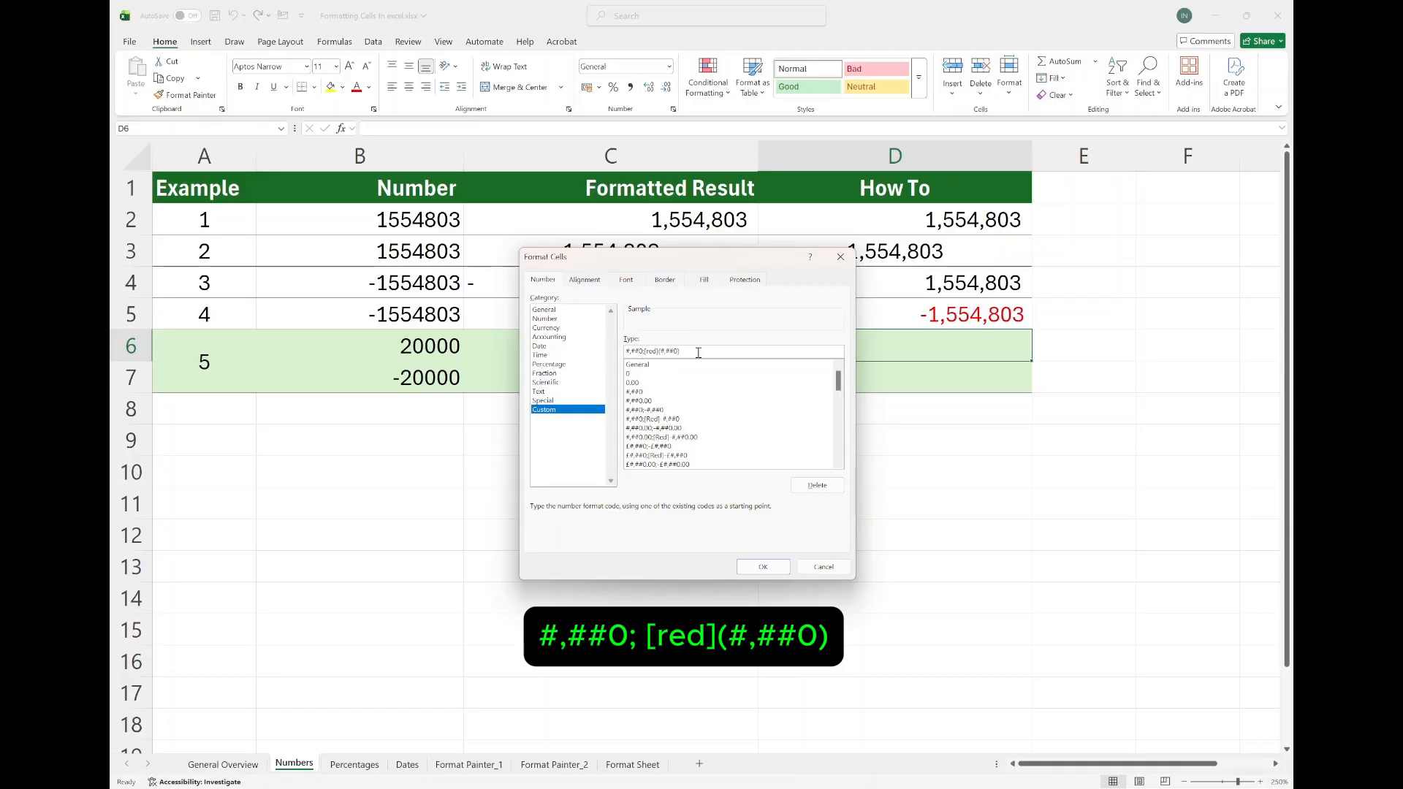
click(749, 573)
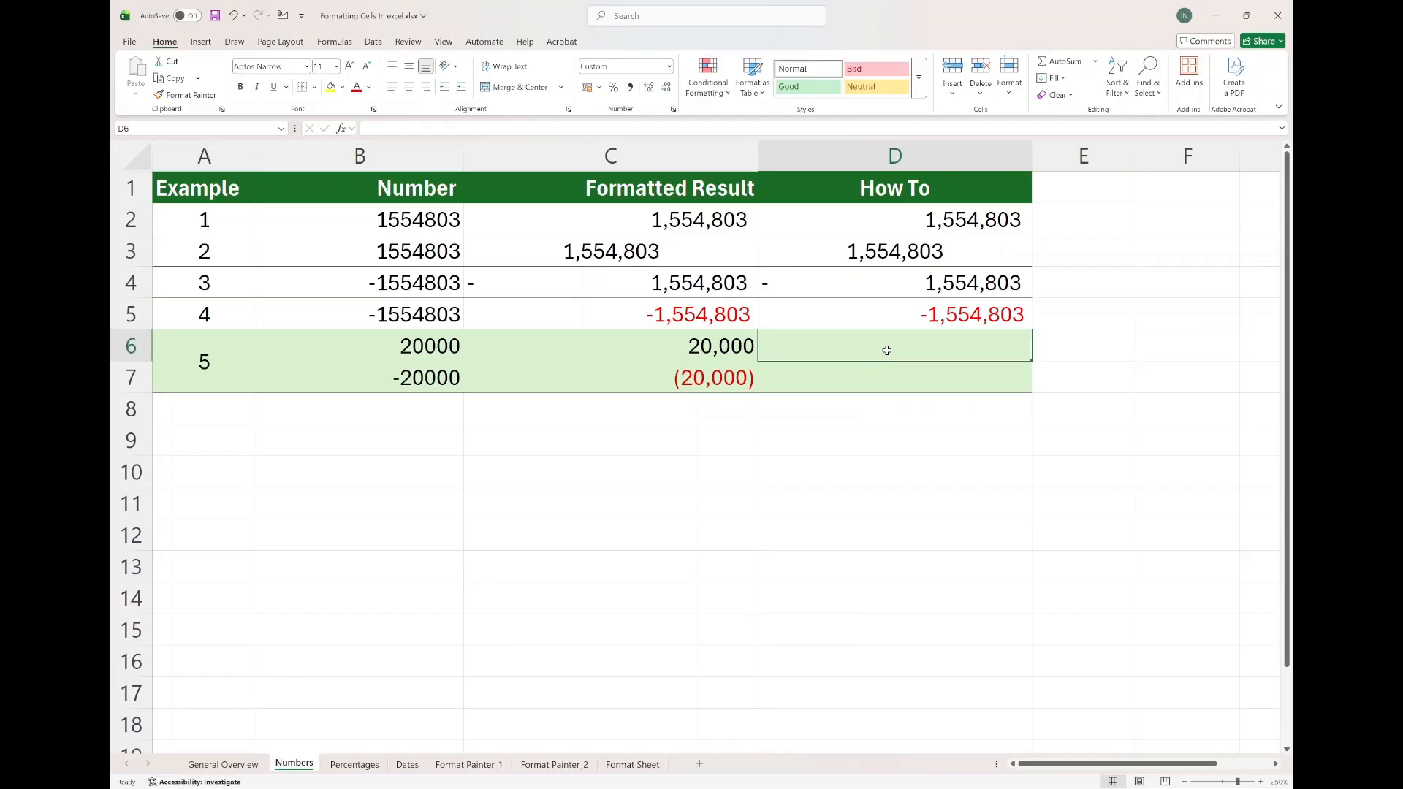
- Test the custom format in cell D6 by entering 20000 and replacing it with -20000
click(746, 335)
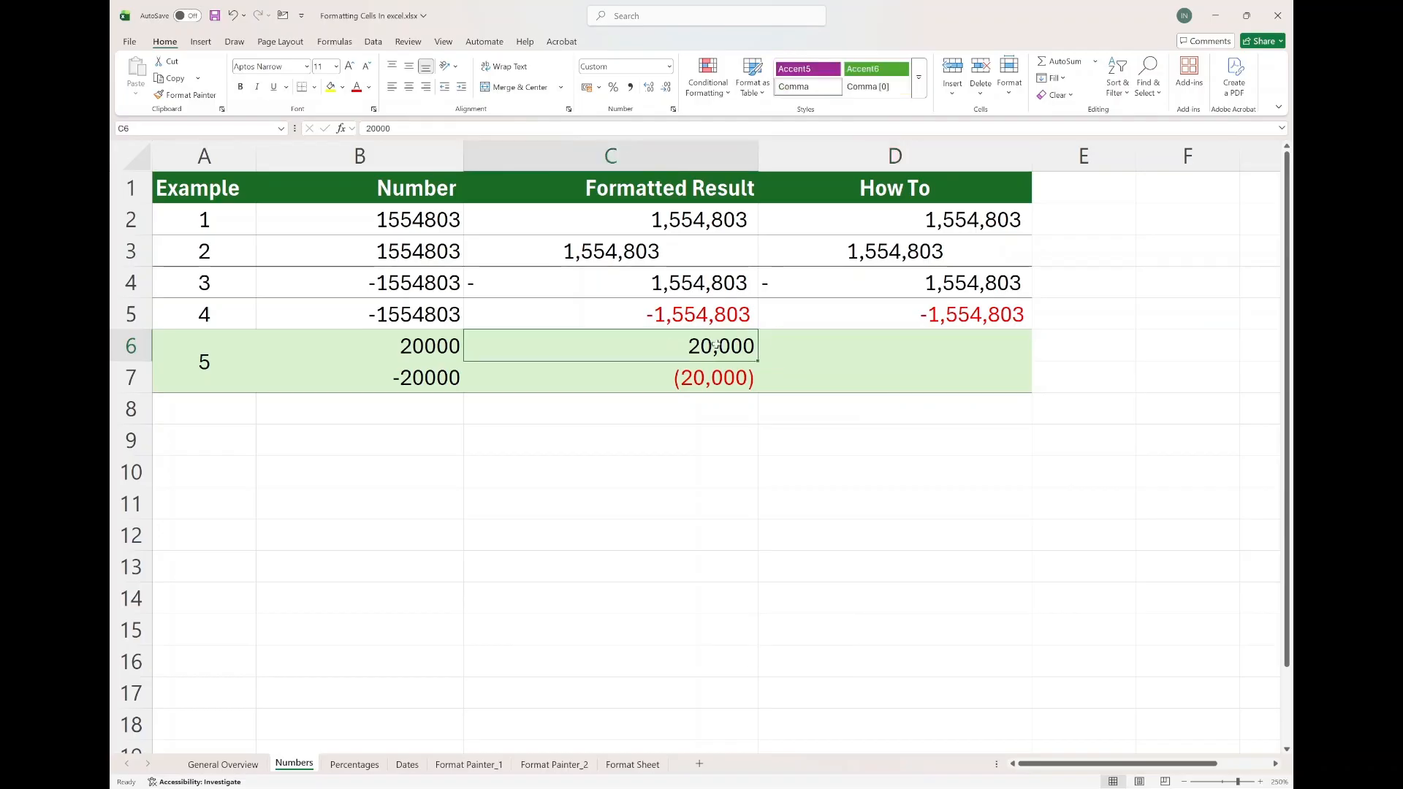
click(797, 354)
text(20000)
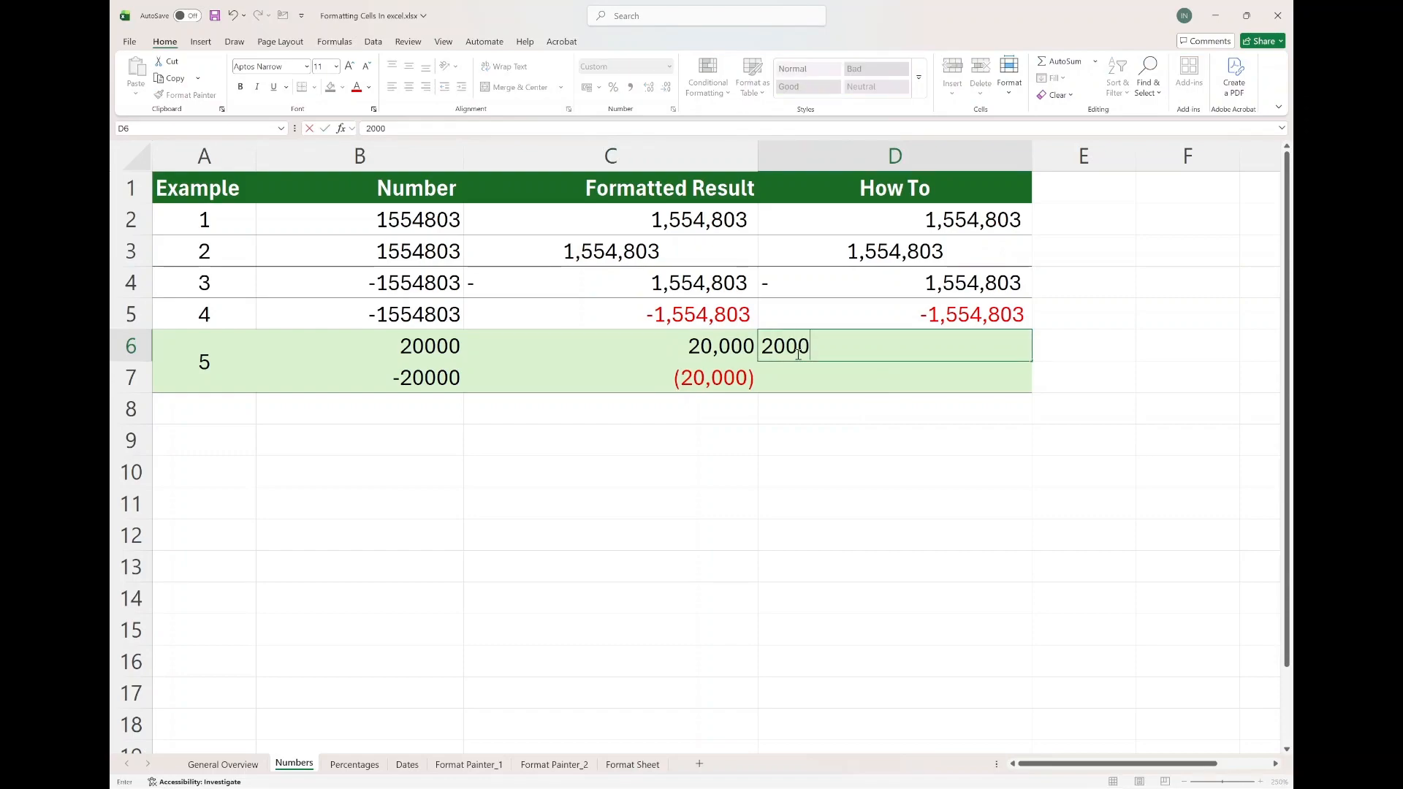
key(Return)
click(798, 354)
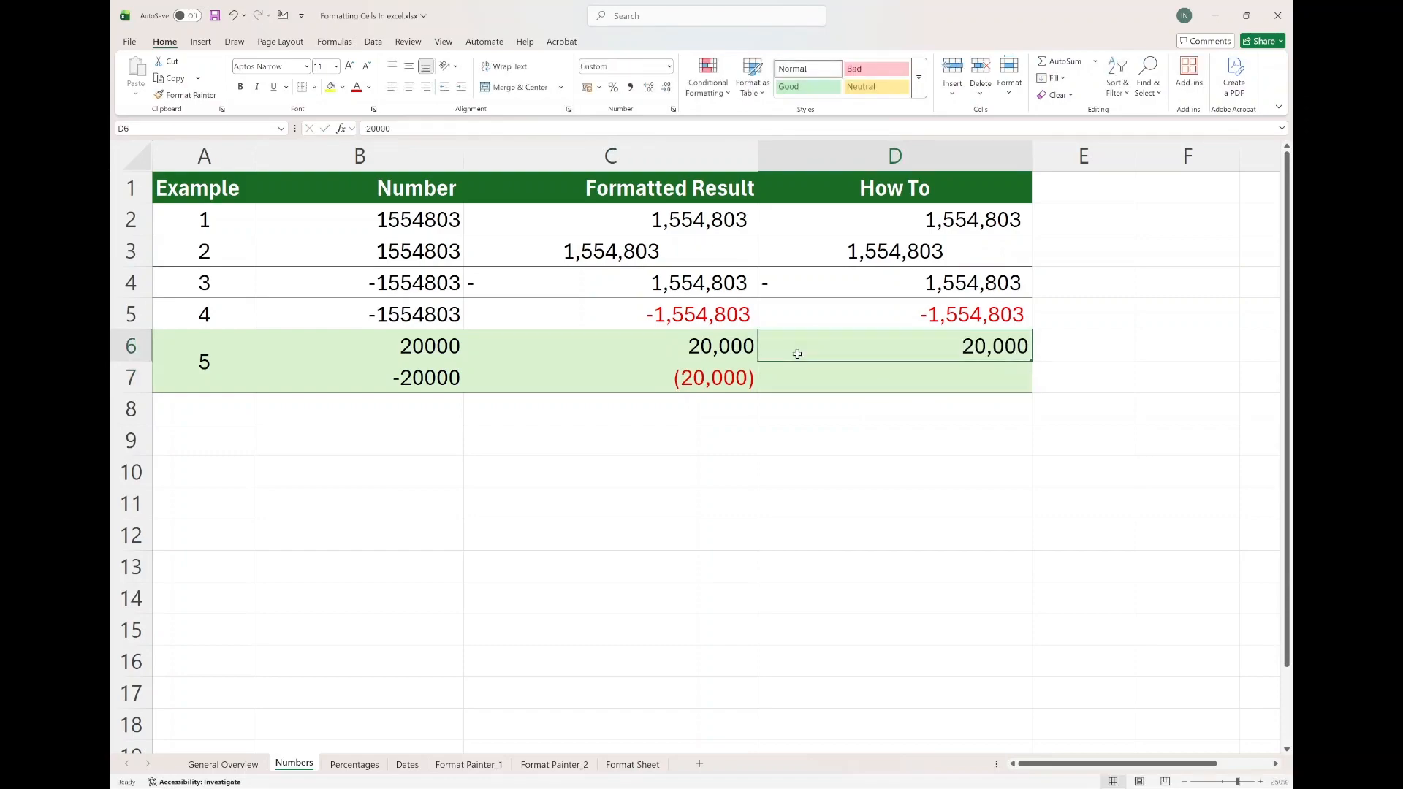
text(-20000)
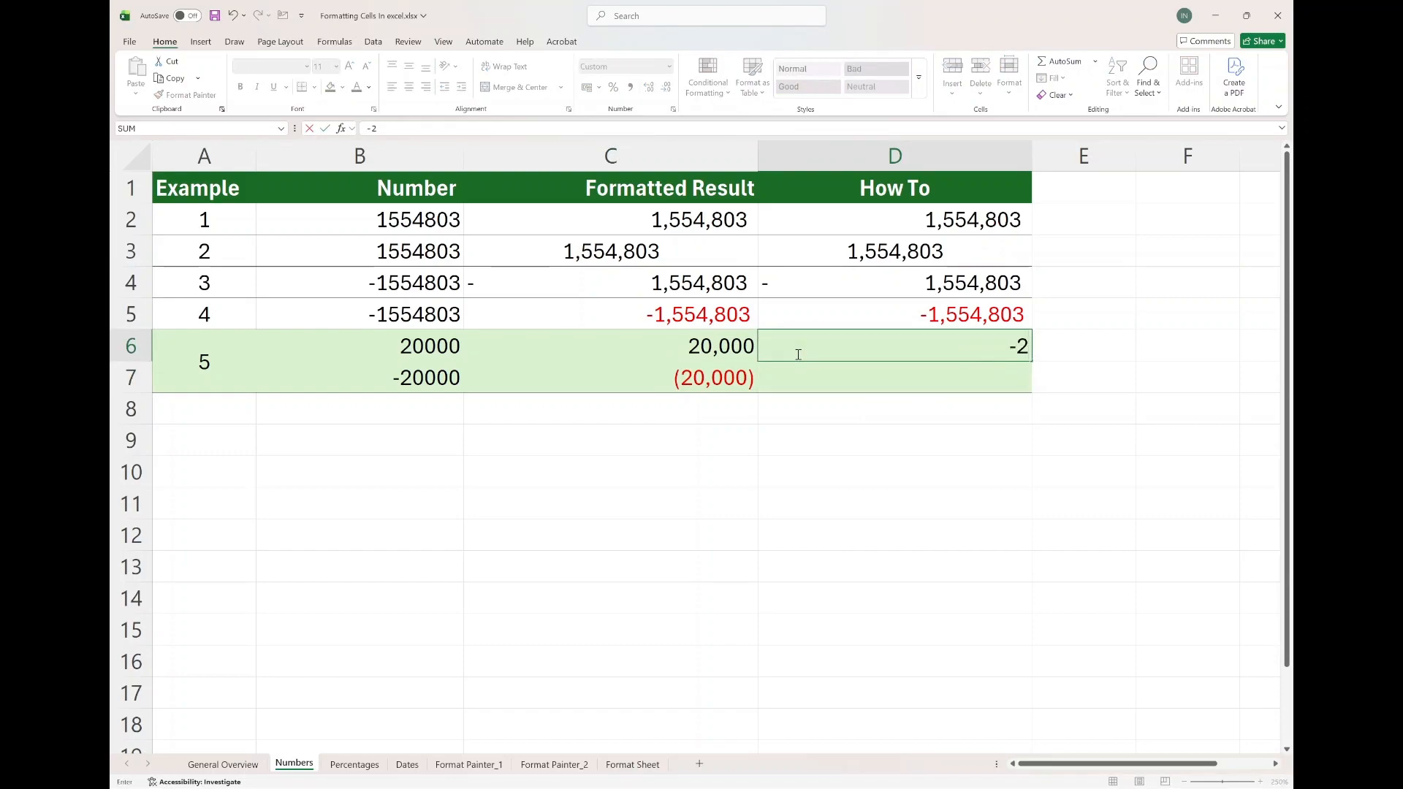
key(Return)
- Add dollar signs to D6's custom format, making it "$"#,##0;[Red]("$"#,##0)
click(820, 349)
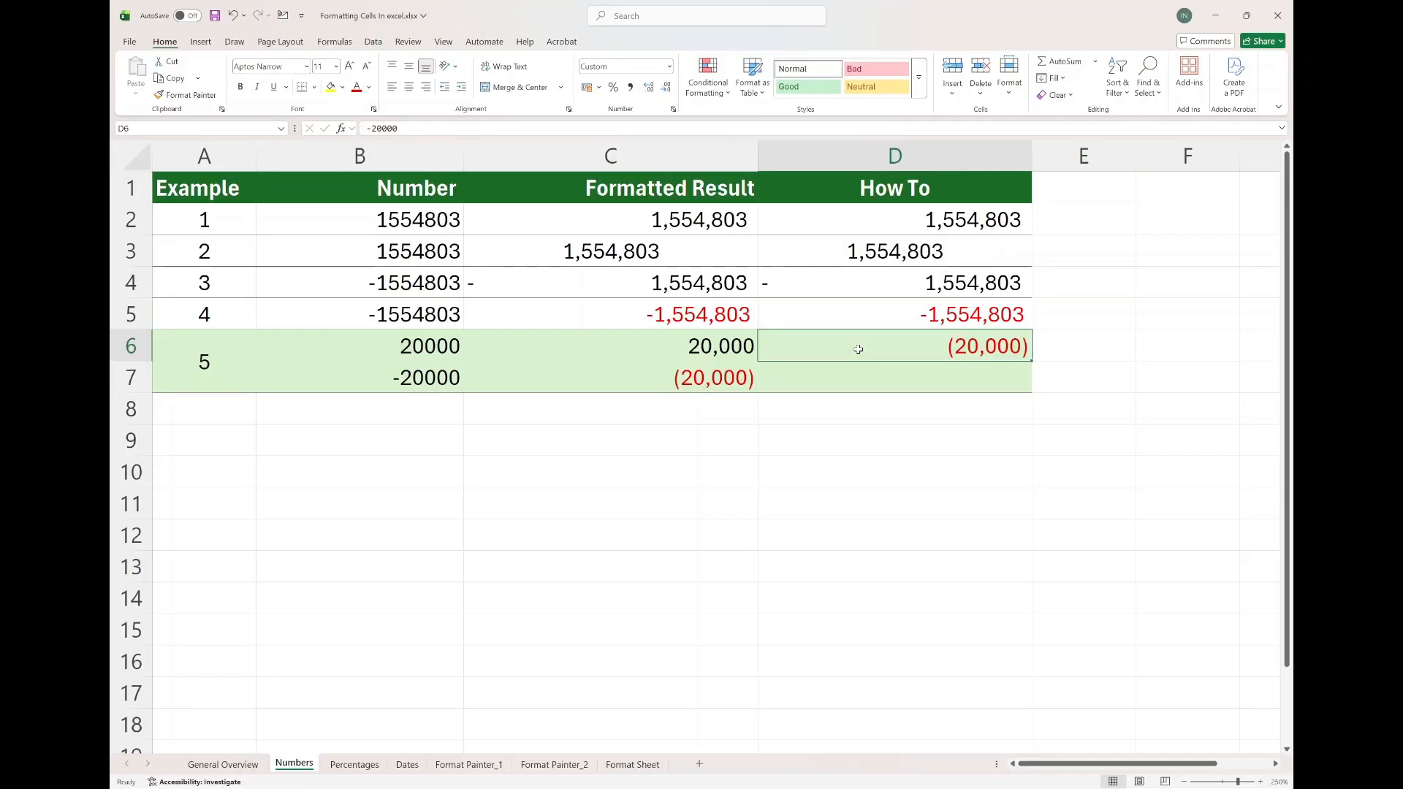
click(673, 109)
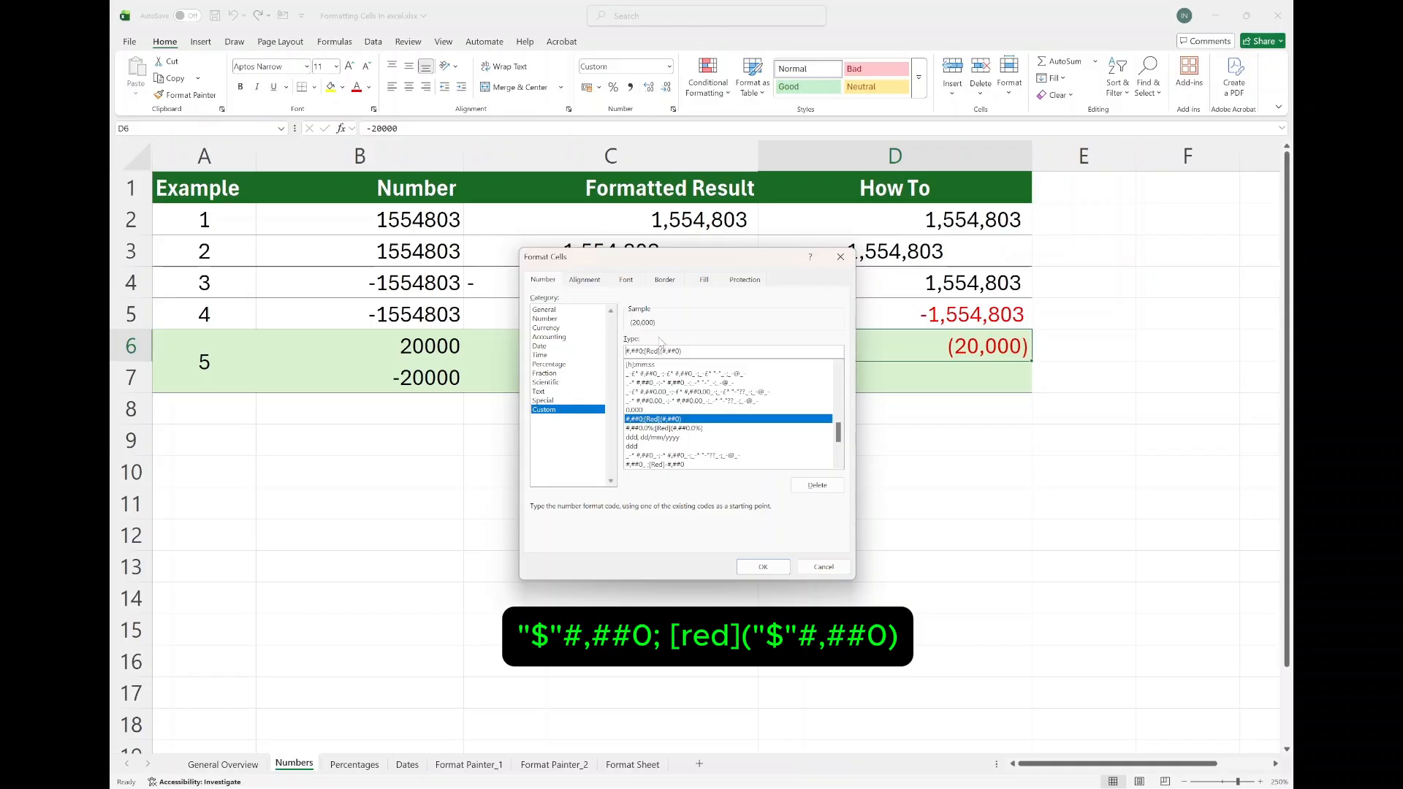
text(")
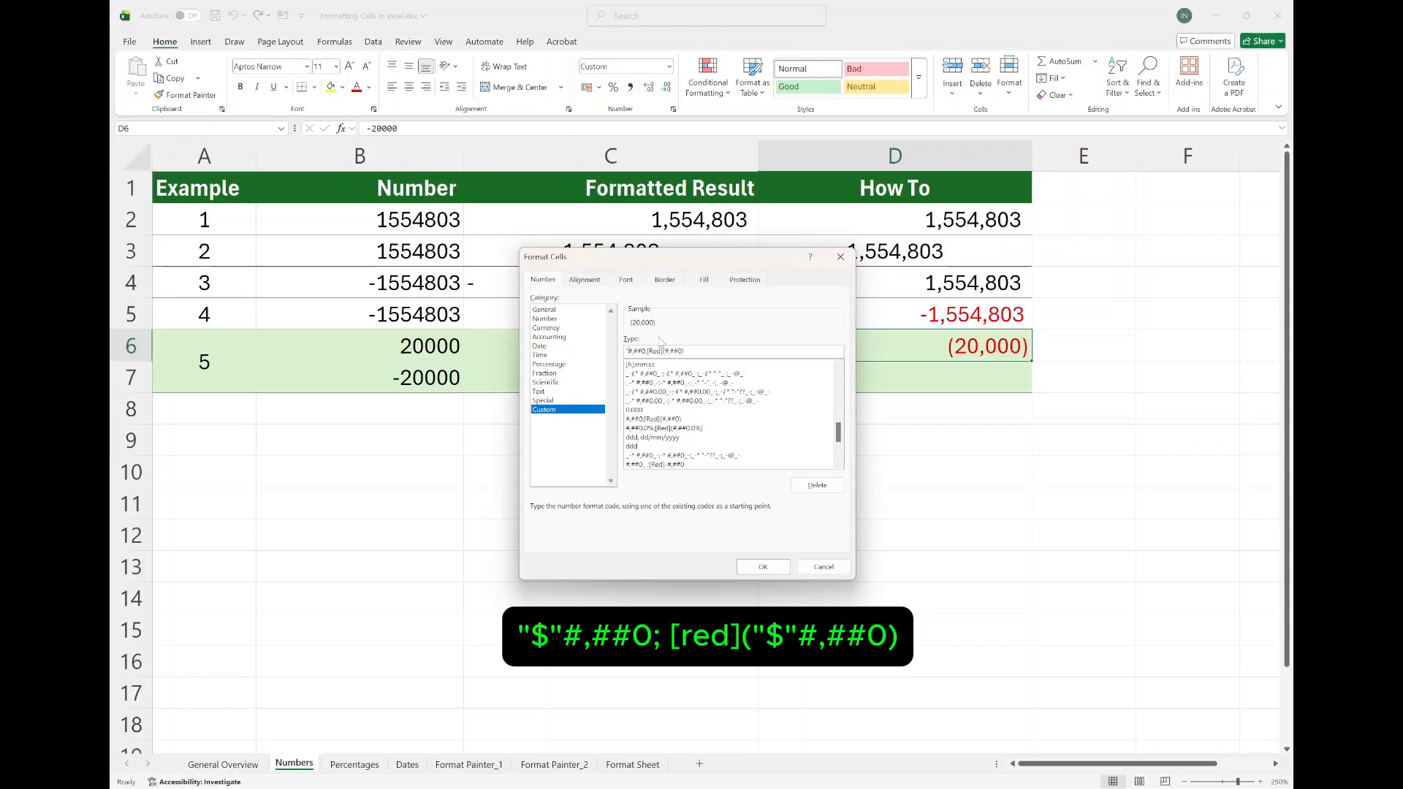
text($")
text("$")
click(762, 567)
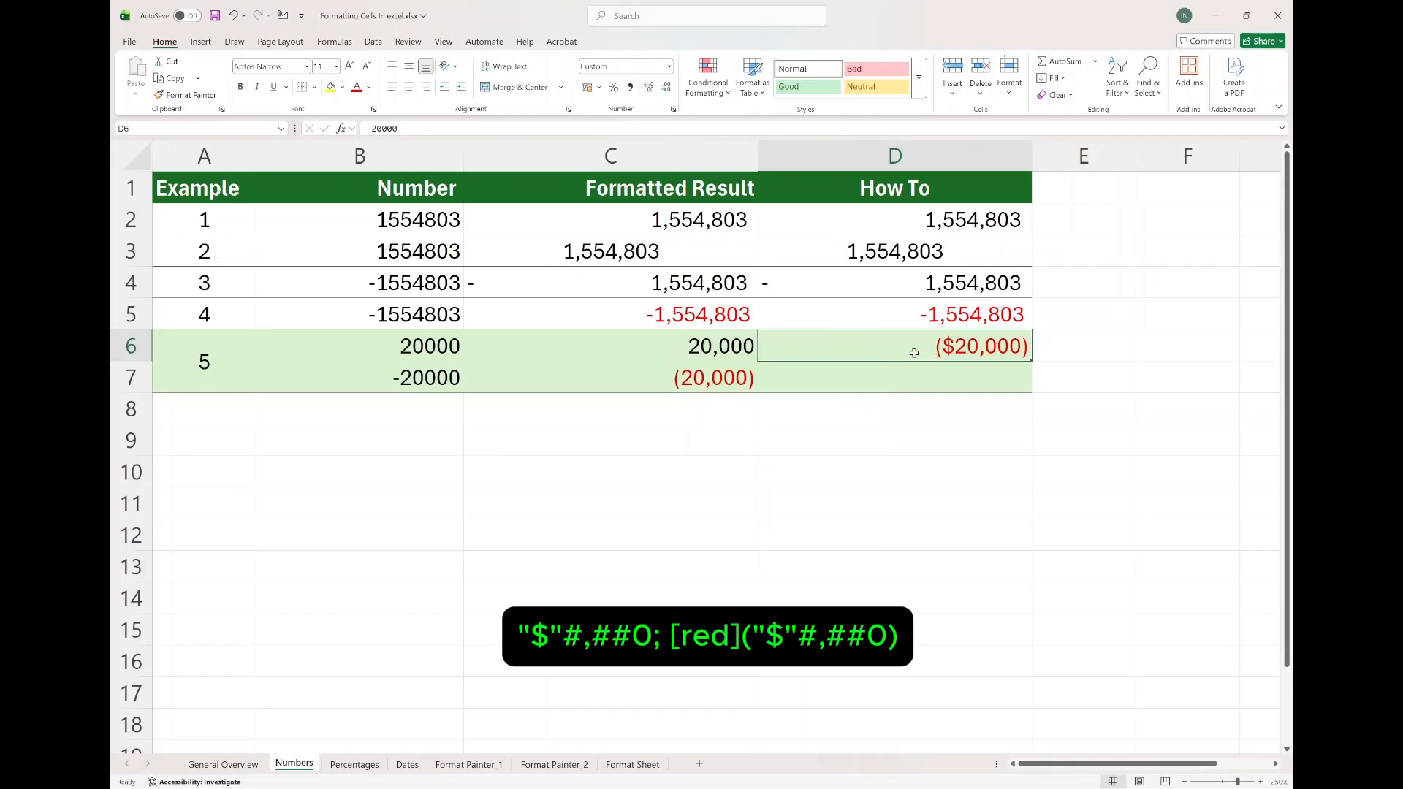
- Enter 500000 in cell D6 to test the dollar format with a positive number
text(500000)
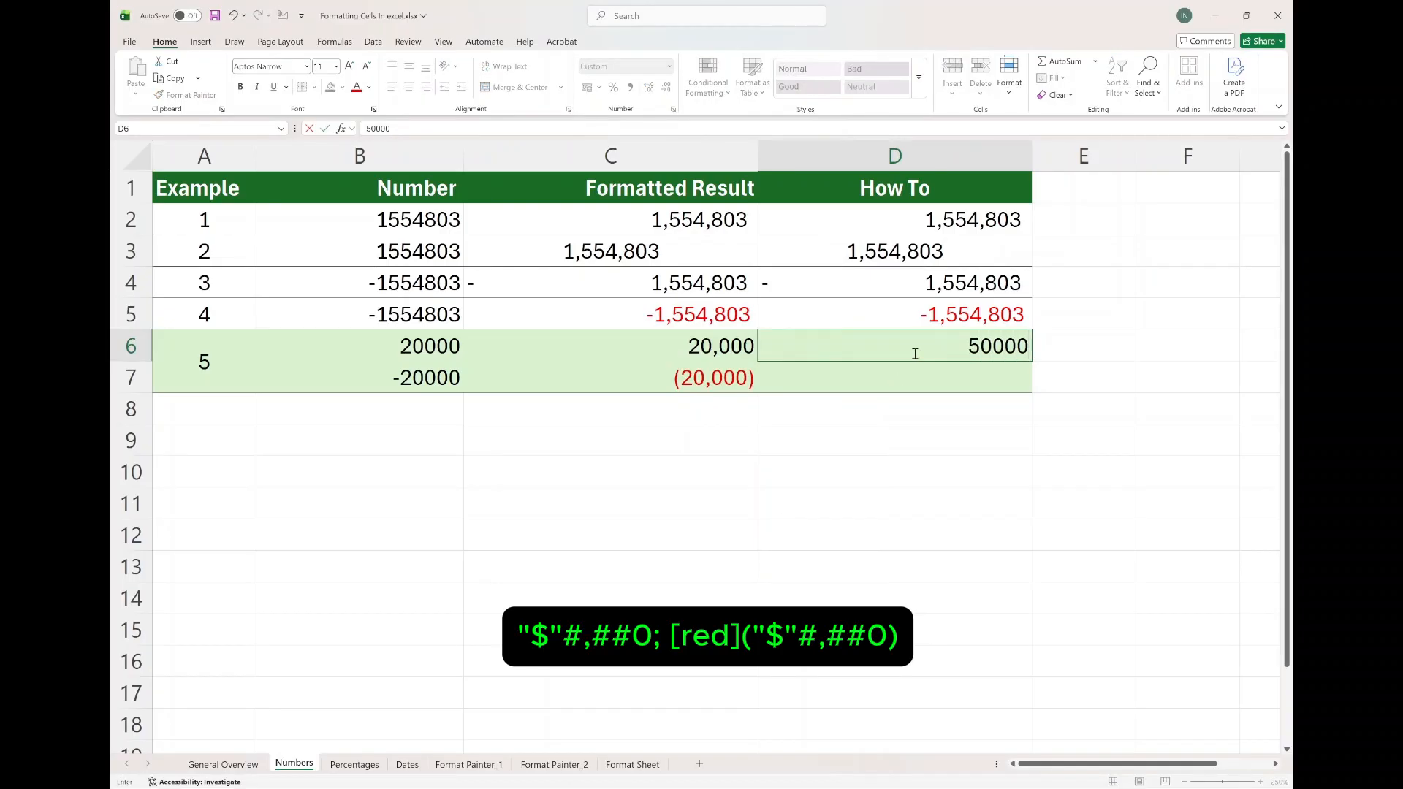
key(Return)
click(914, 353)
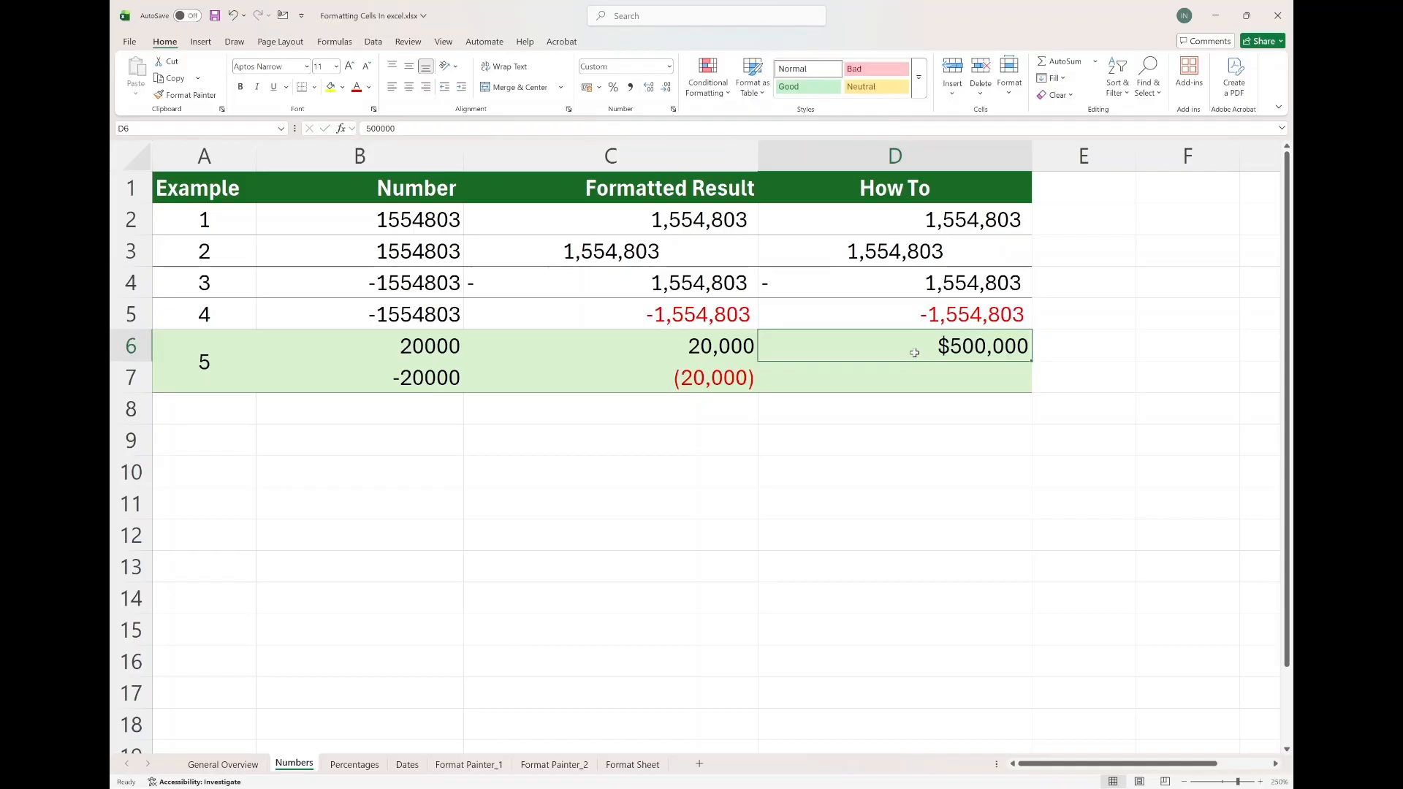
- Go to the Percentages sheet and examine the source values in B2:B5 and the Formatted Result in C2
key(ctrl+Page_Down)
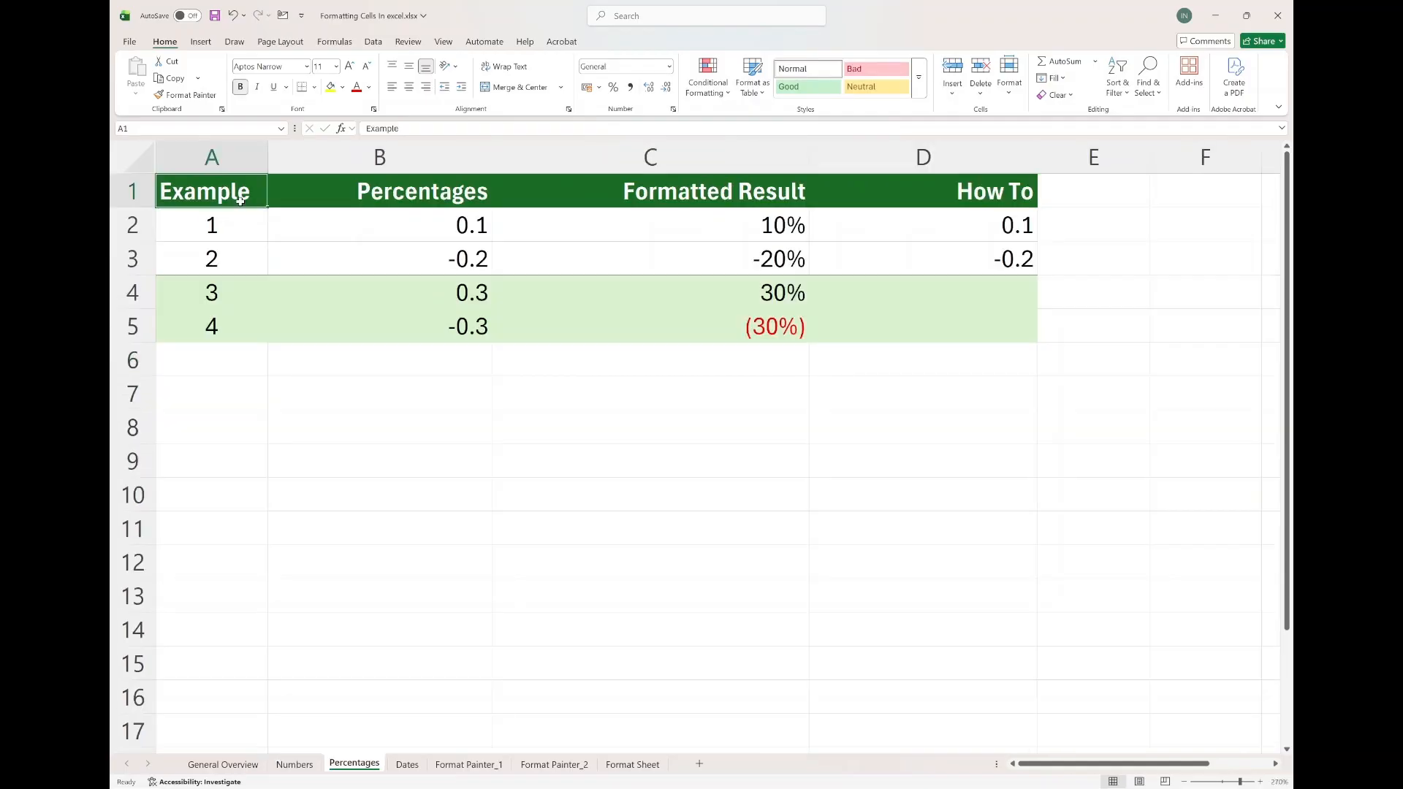
click(307, 230)
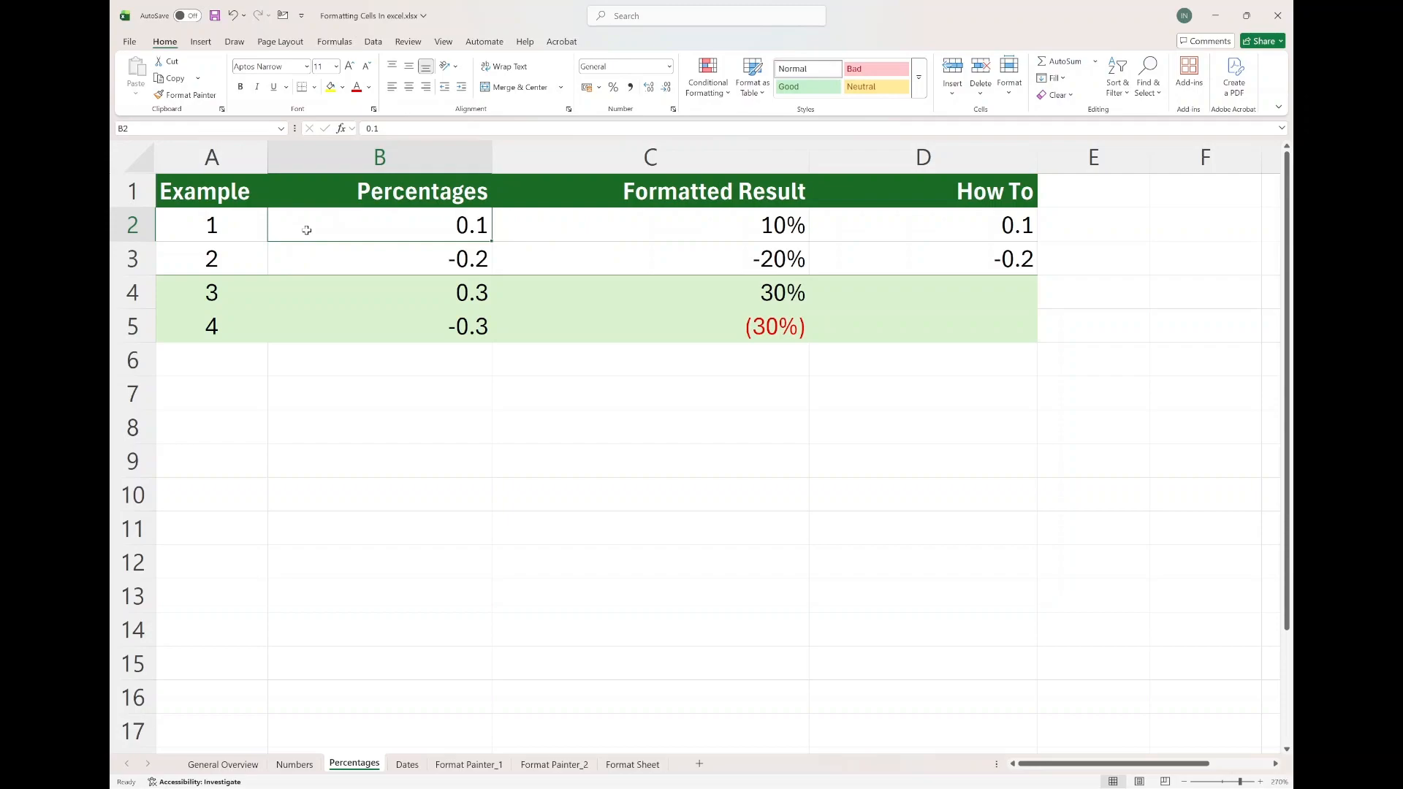
drag(307, 230, 322, 319)
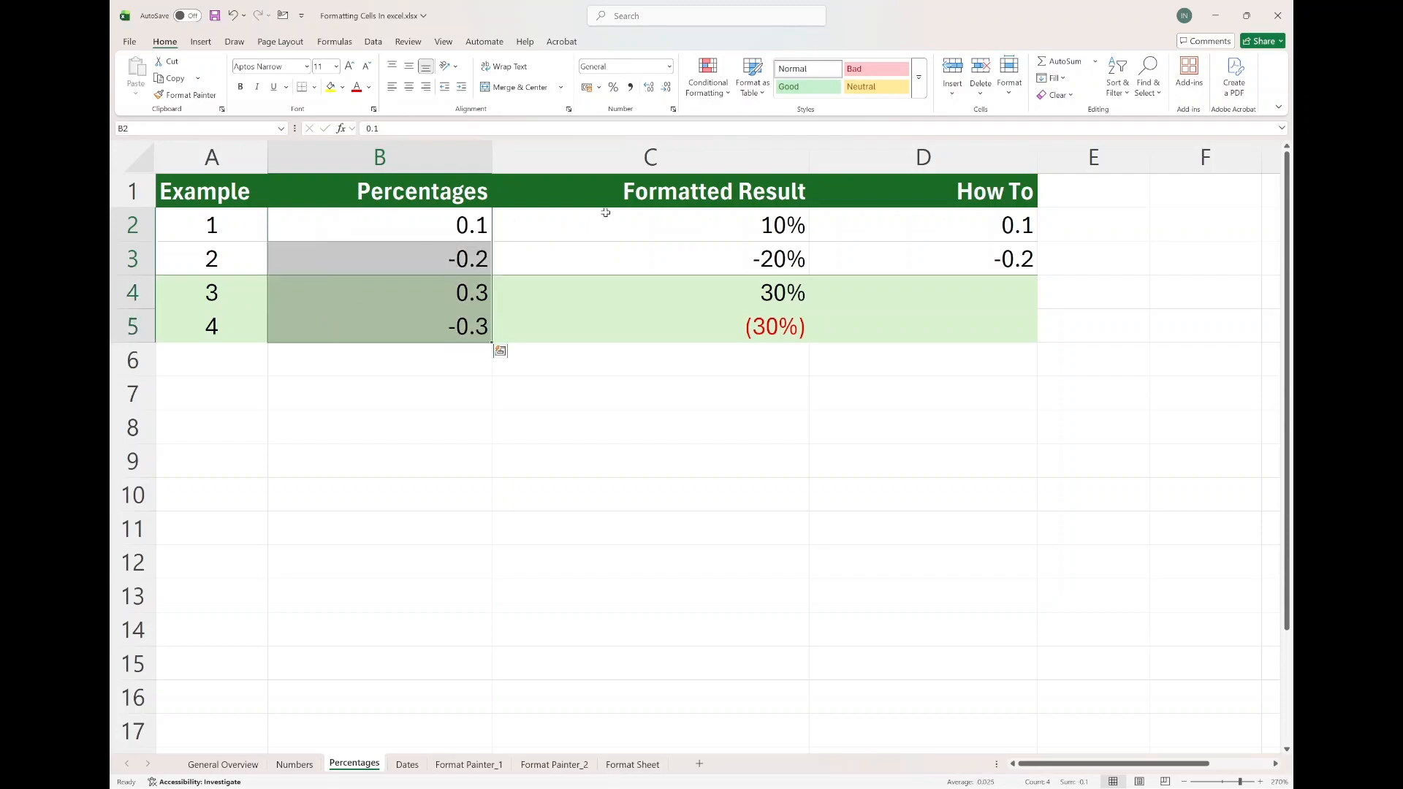
click(643, 226)
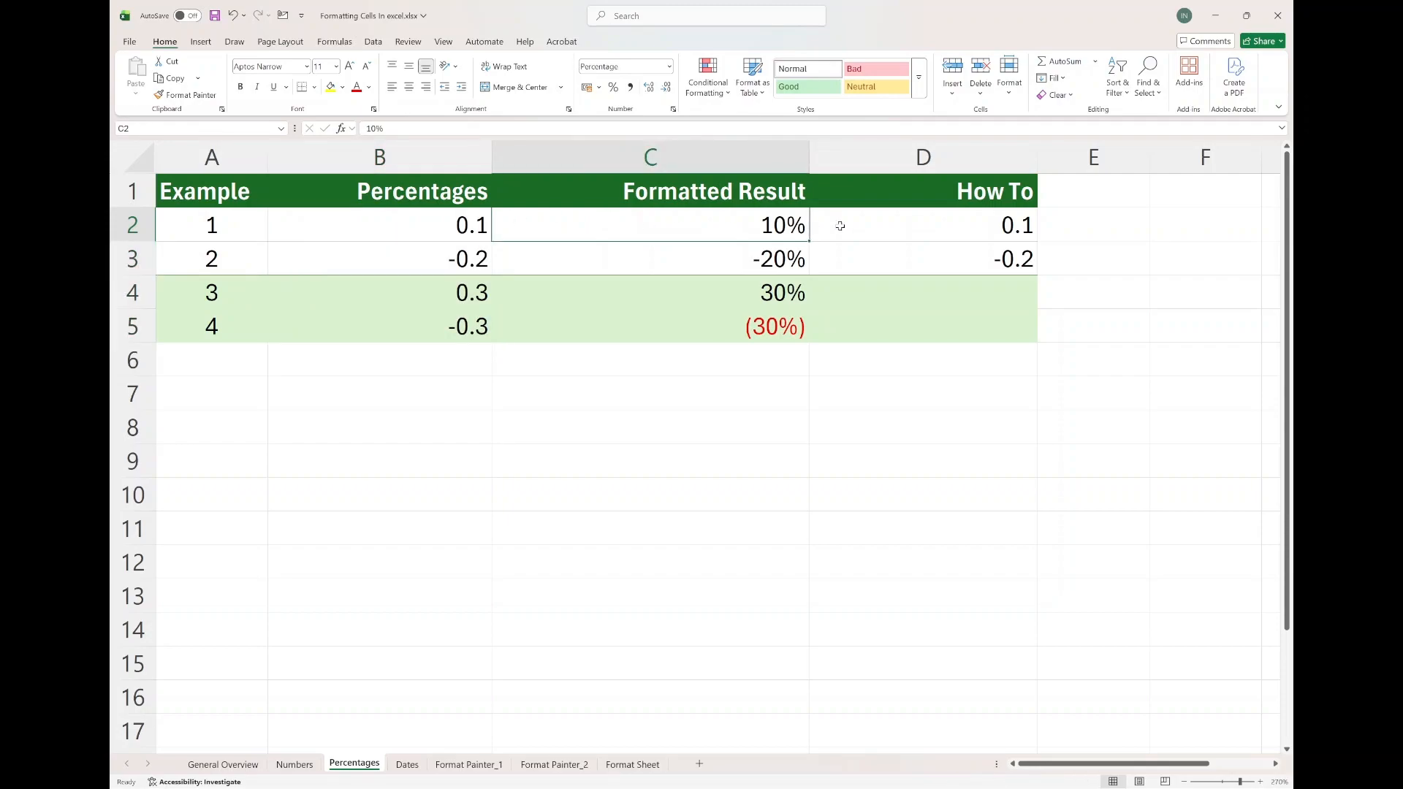
- Format D2 and D3 as percentages and compare D3 with the Formatted Result in C3
click(879, 228)
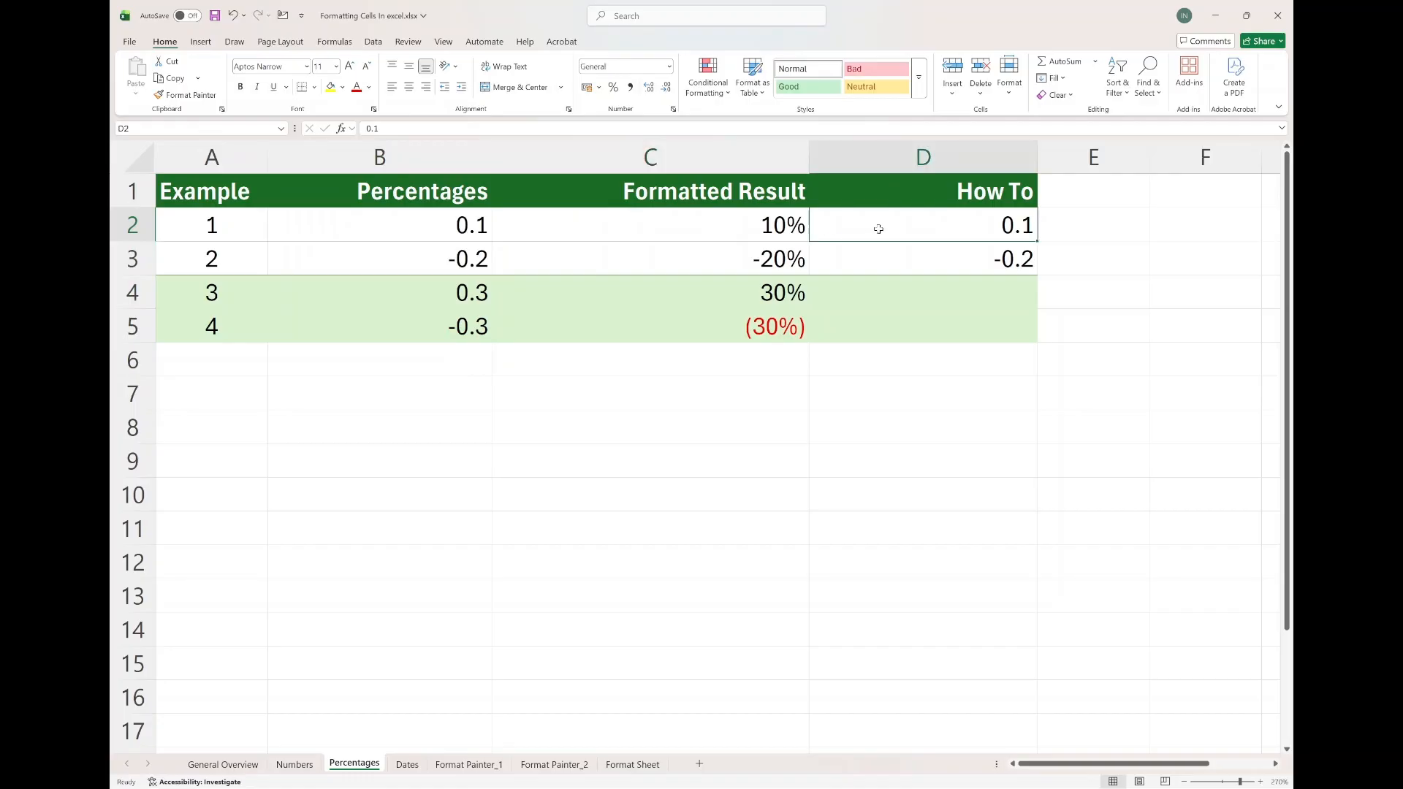
click(614, 88)
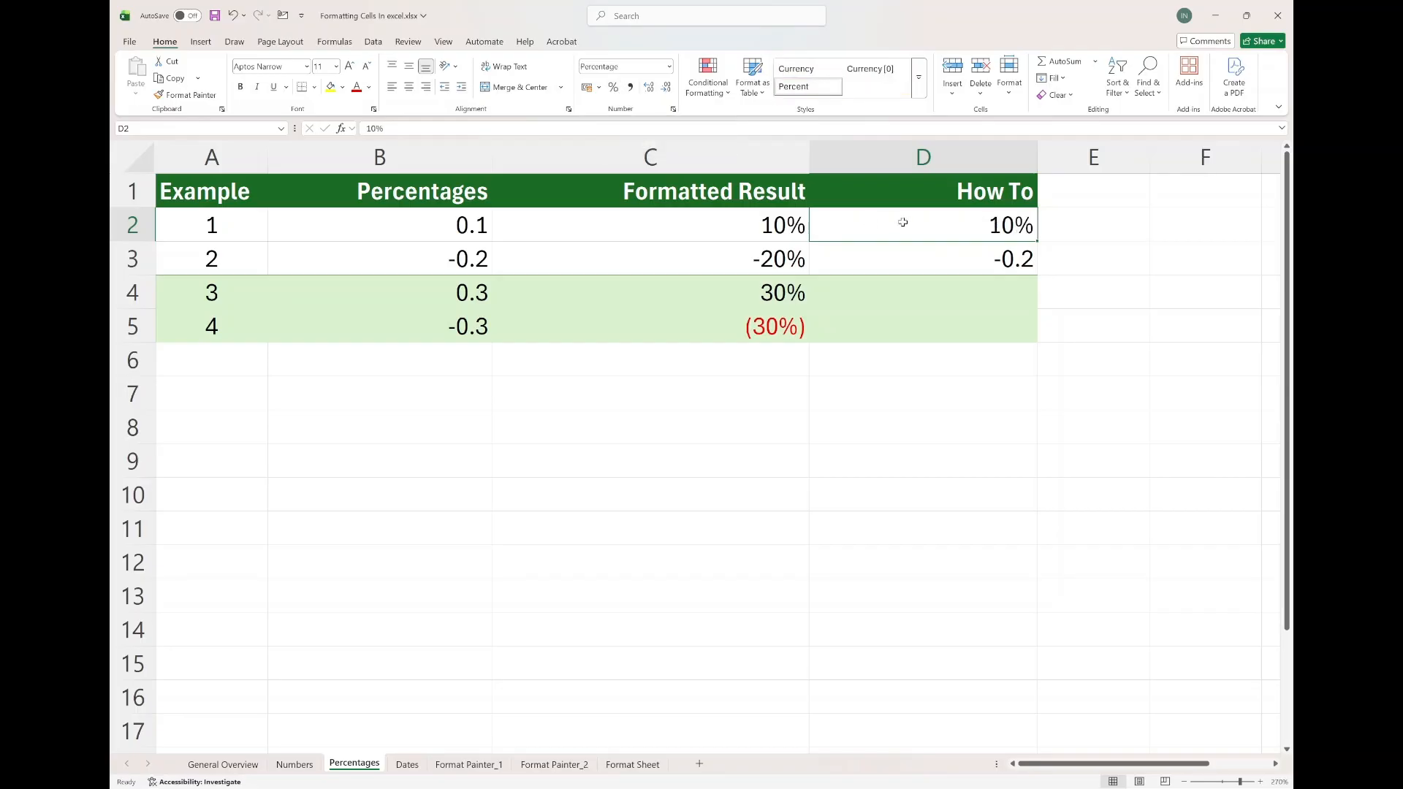
click(880, 259)
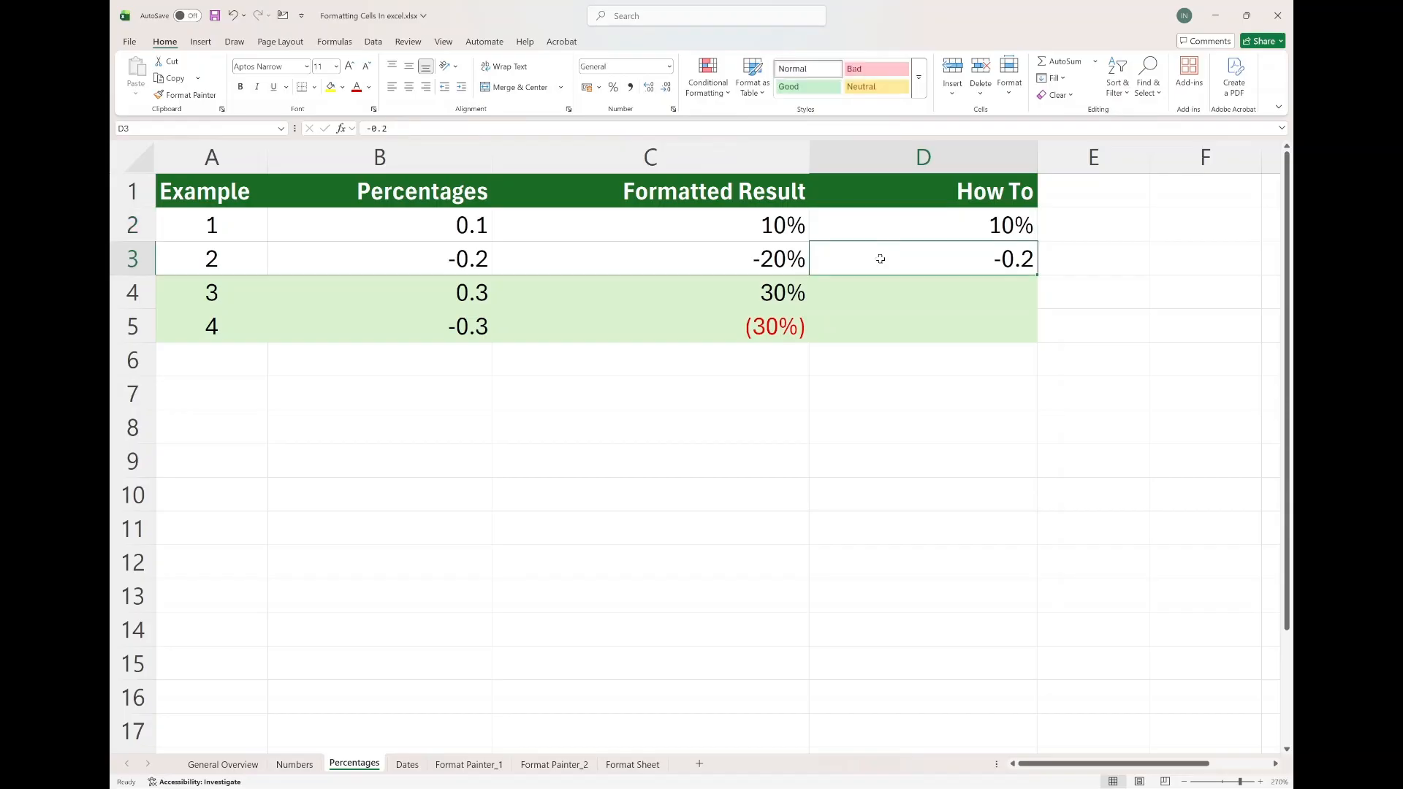
click(614, 88)
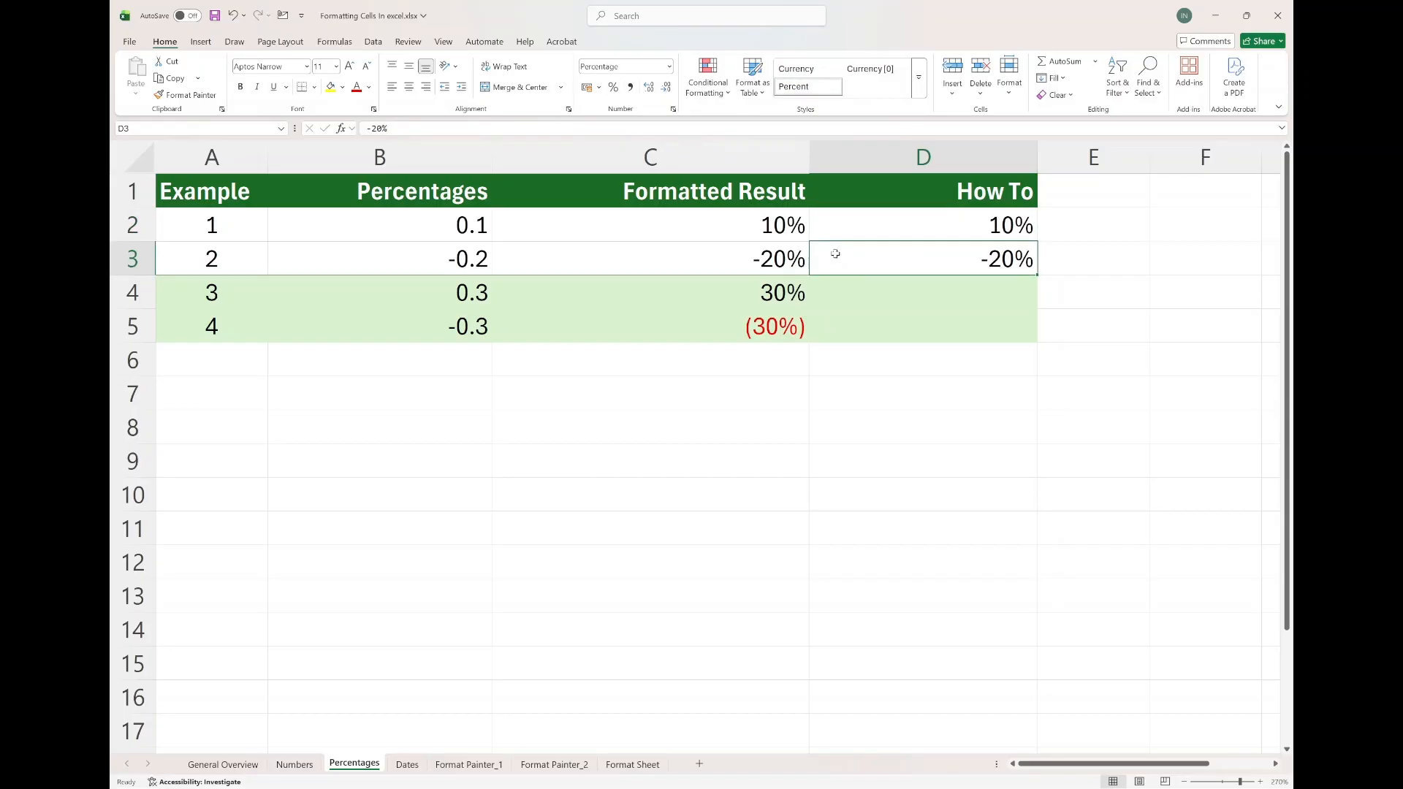
click(682, 261)
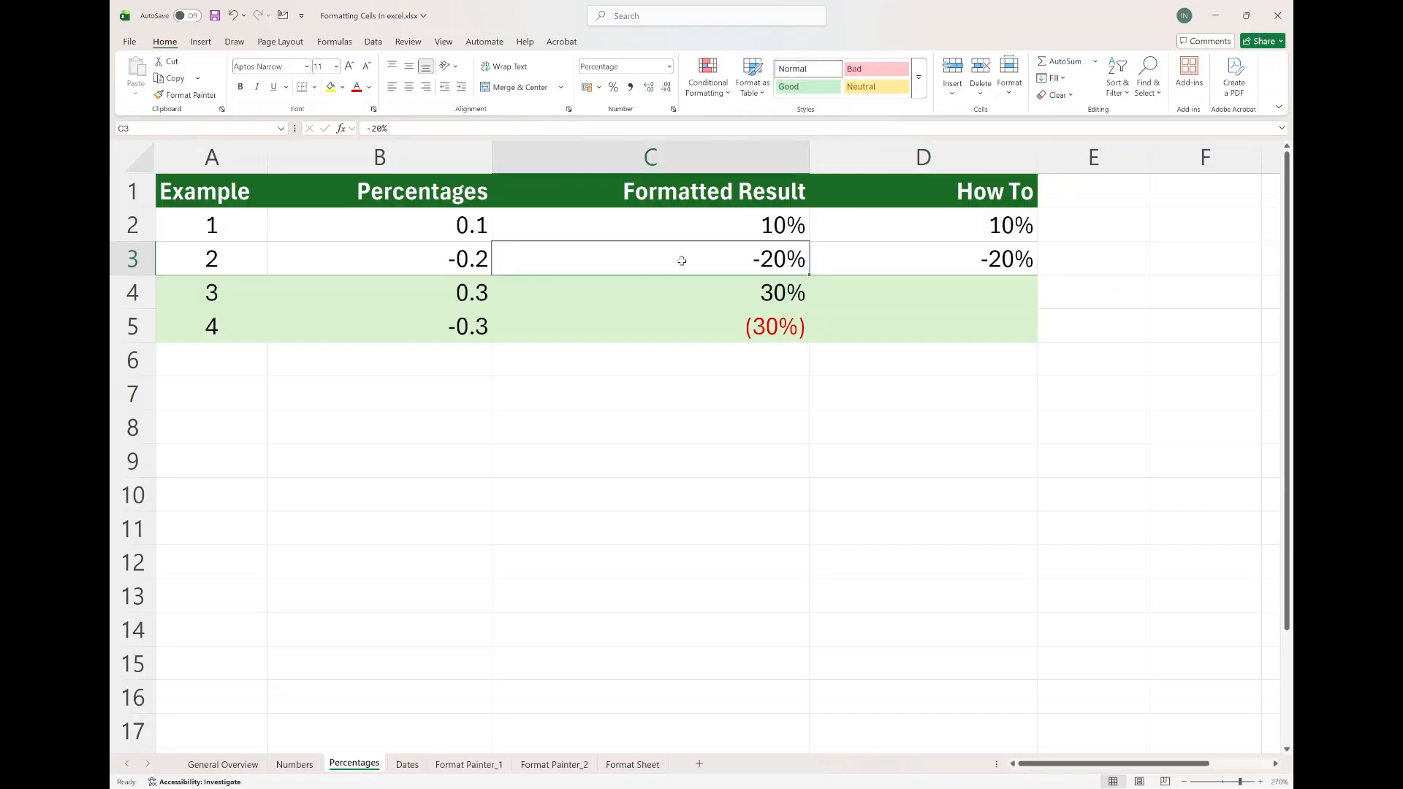
- Apply the custom number format #,##0.0%; [red](#,##0.0%) to cell D4
click(872, 293)
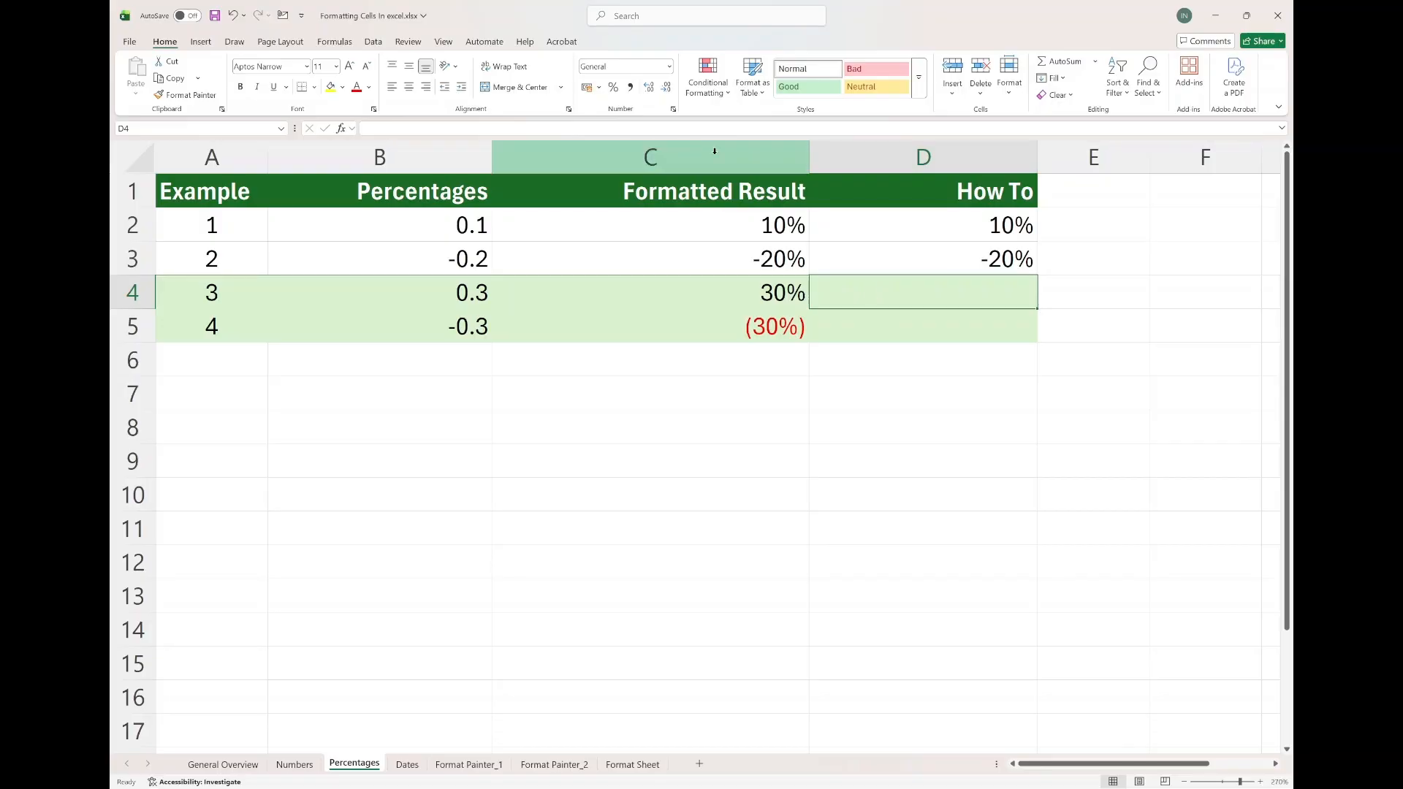
click(673, 110)
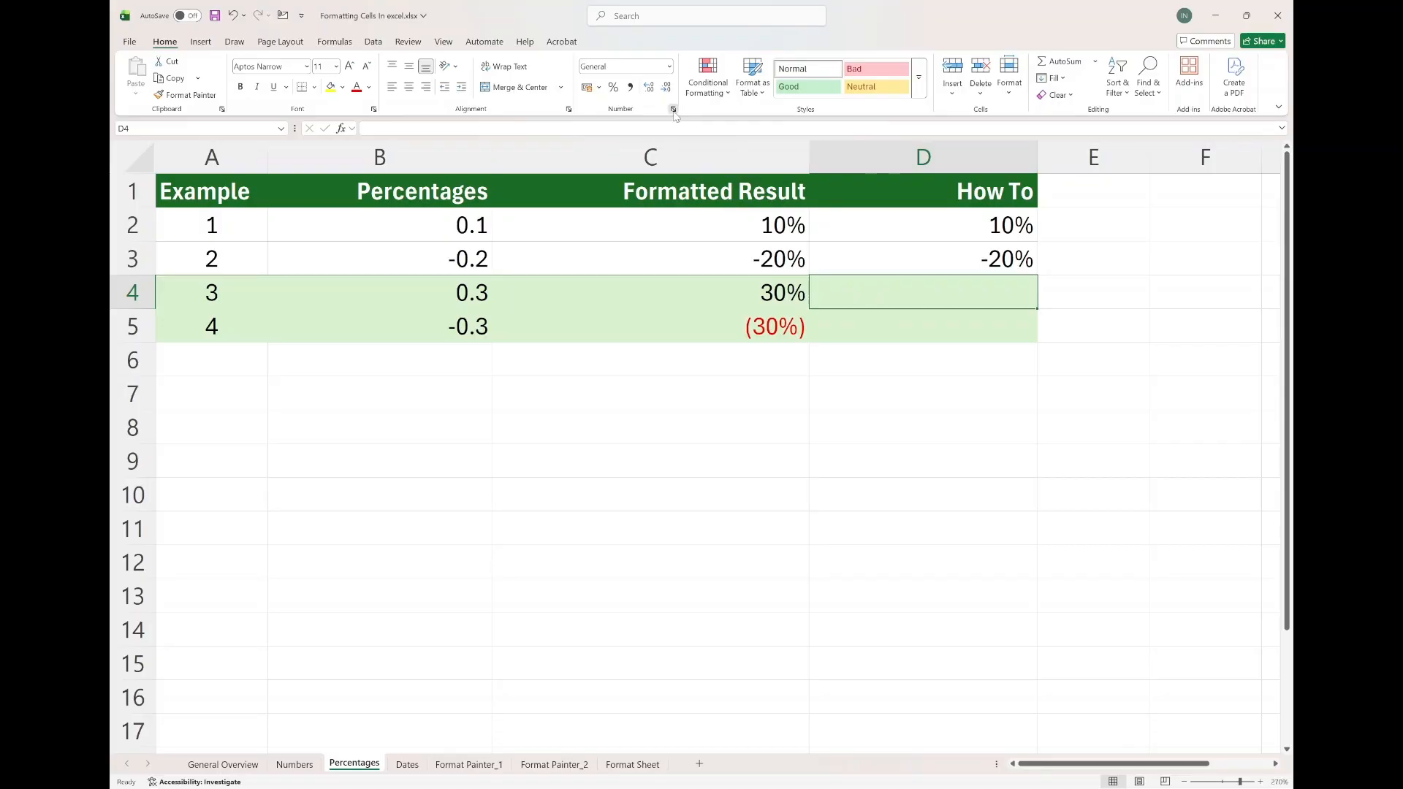
click(548, 410)
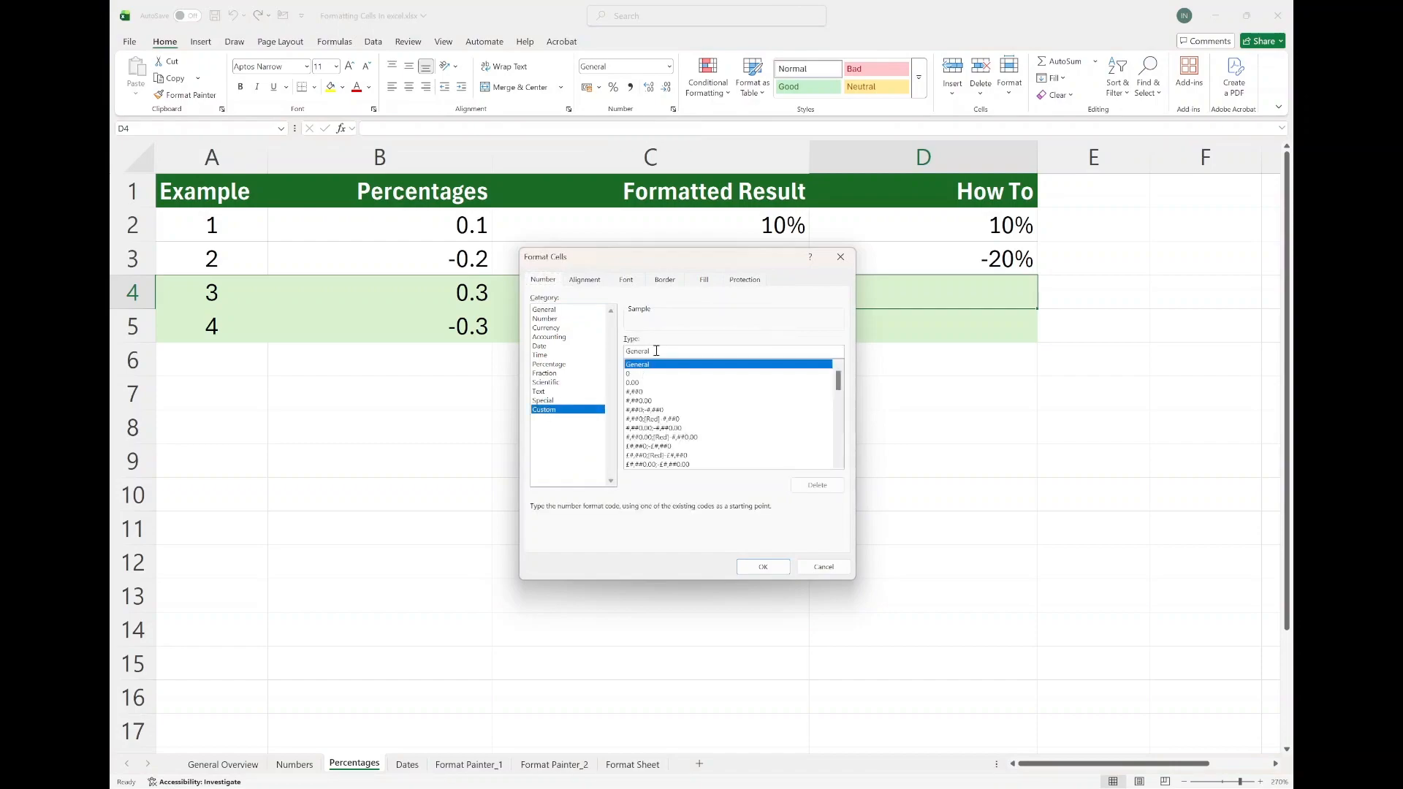
drag(653, 351, 617, 358)
text(#,##0.0%)
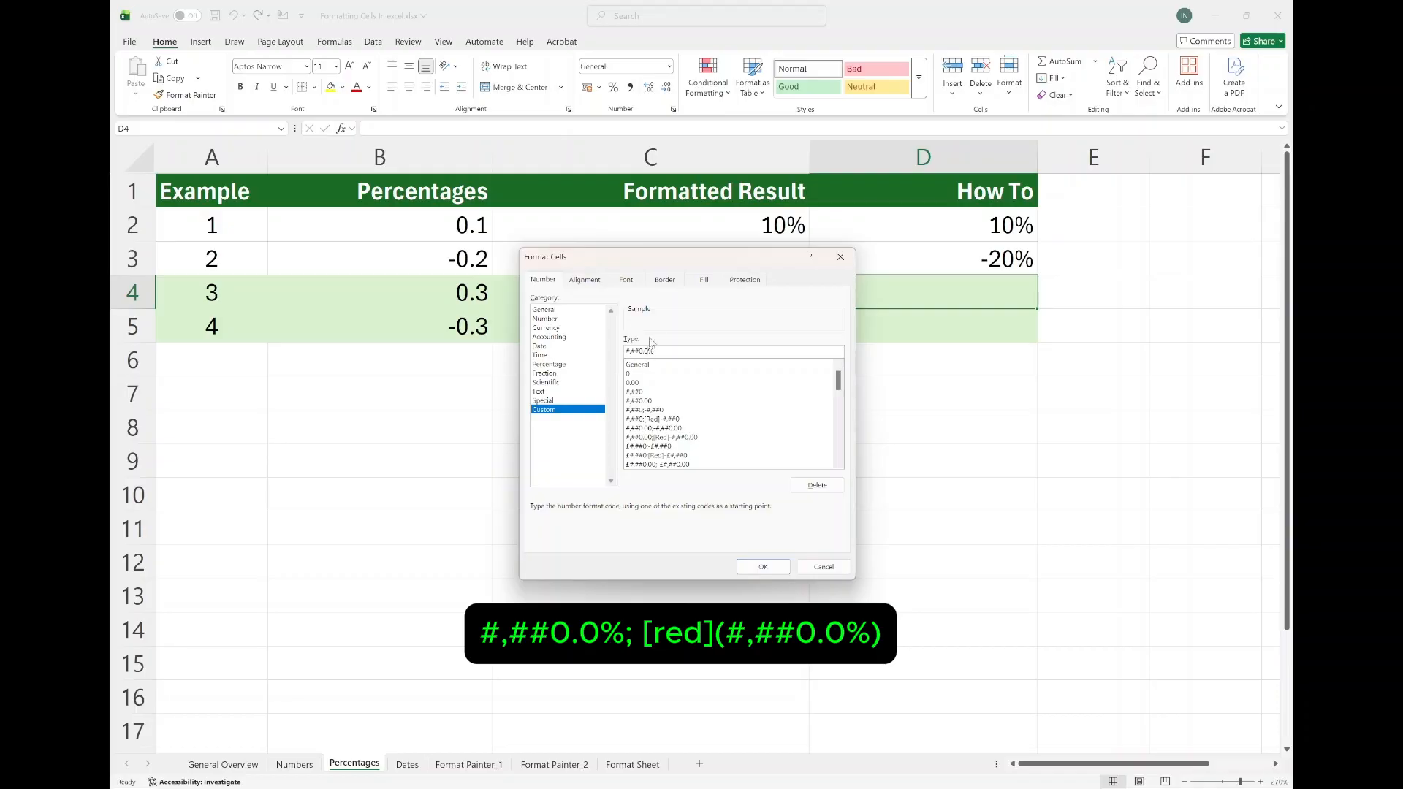
key(BackSpace)
text(.0%))
click(762, 567)
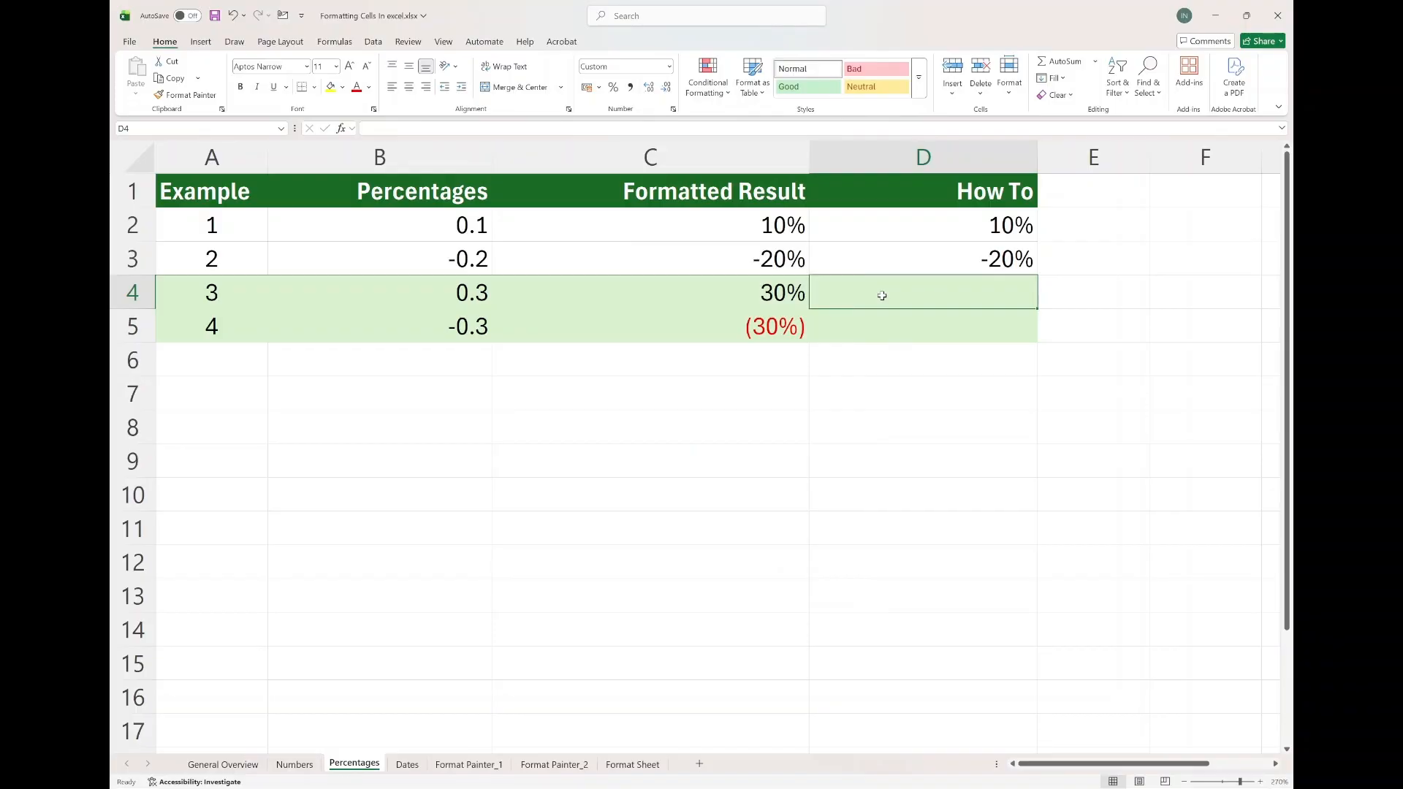
- Test D4's custom format by entering 30%, removing the decimal place from the display, and replacing the value with -30
text(30%)
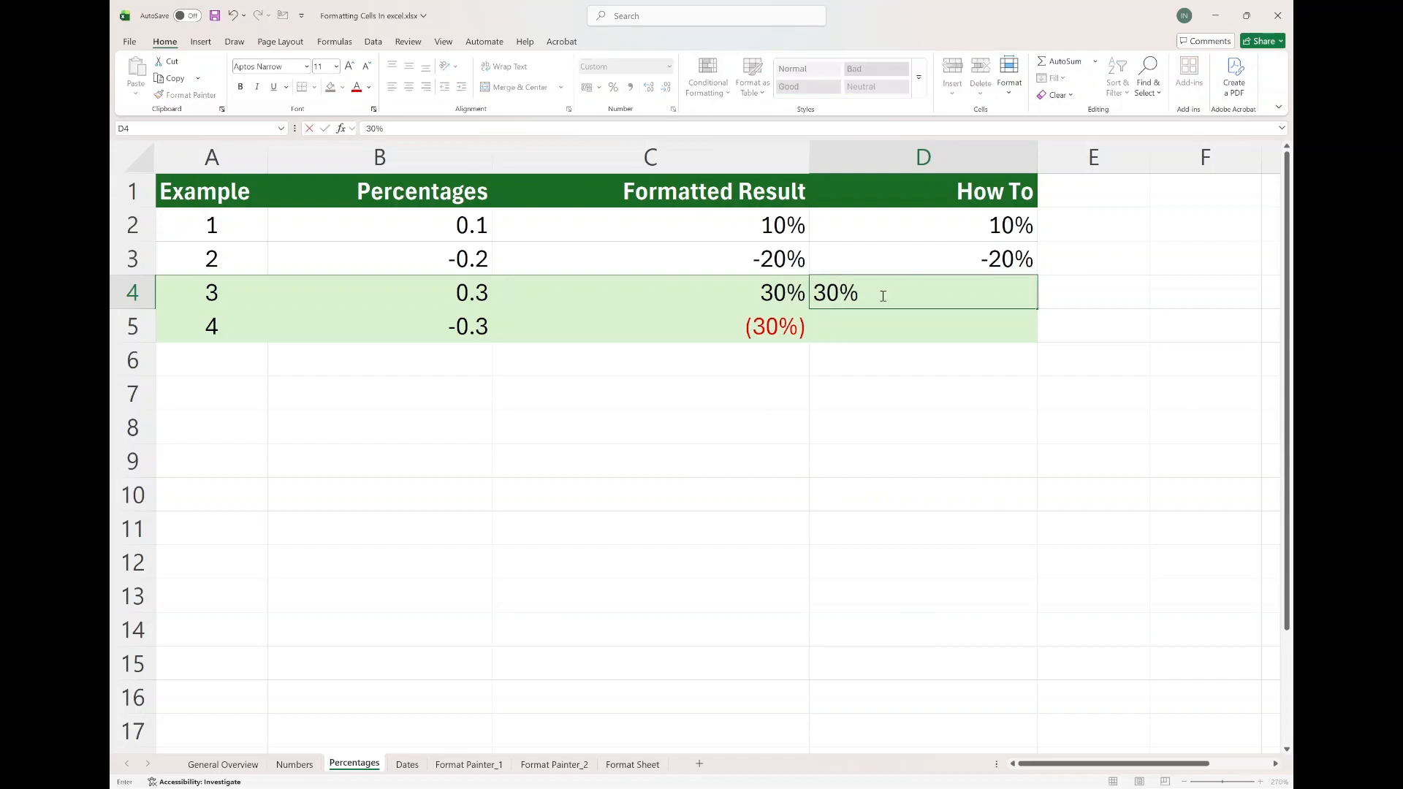
key(Return)
click(882, 296)
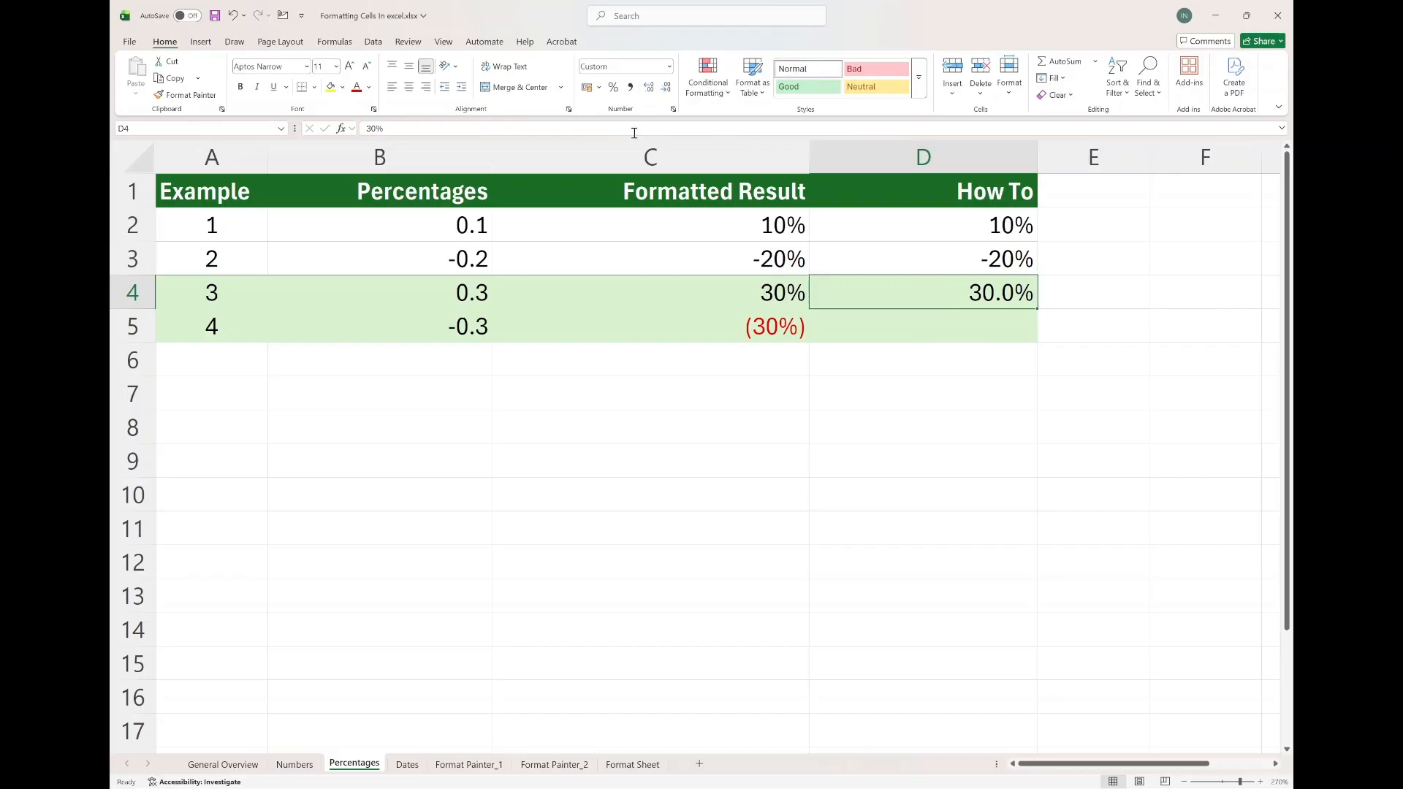
click(667, 88)
text(-30)
key(ctrl+Return)
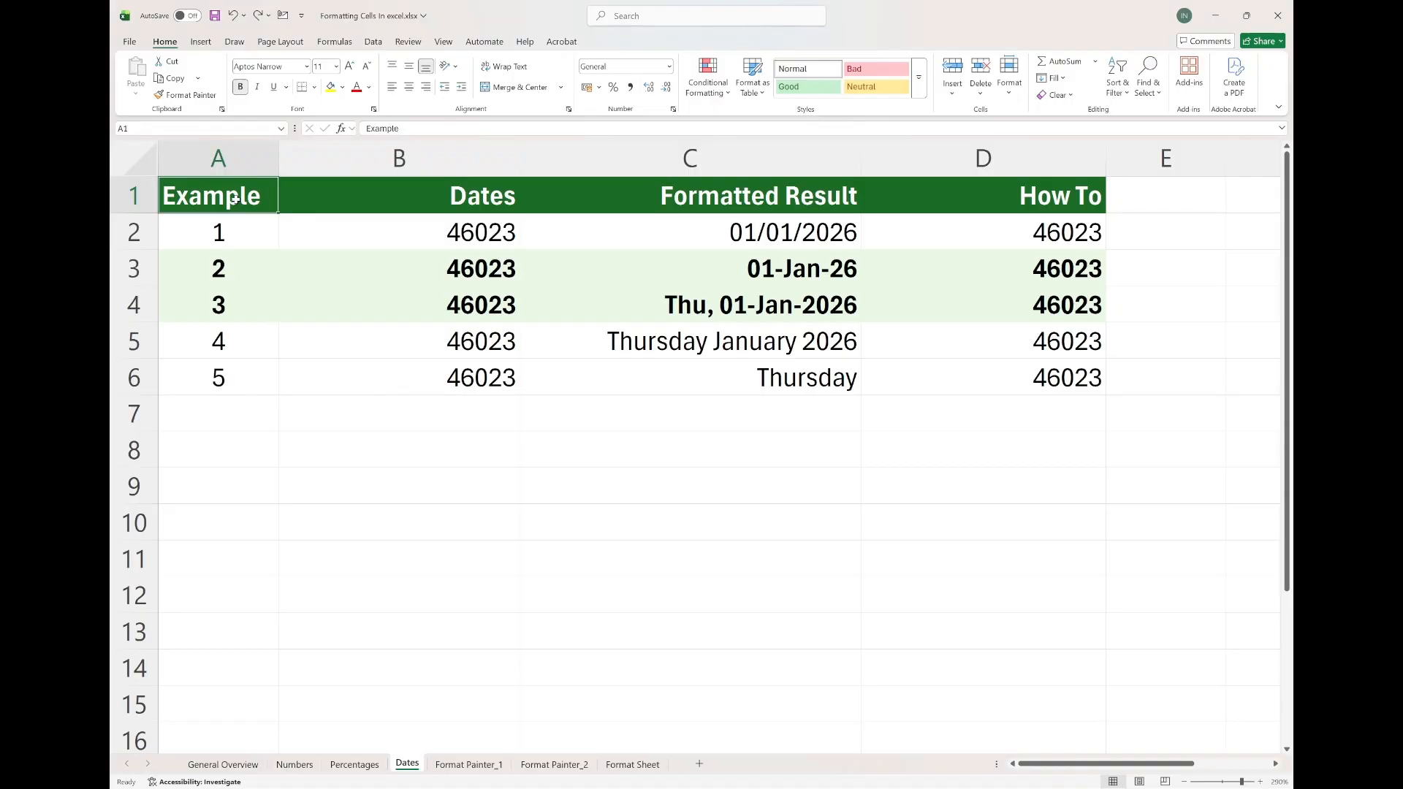
- On the Dates sheet, examine the values in B2:B6 and compare B2 with the Formatted Result in C2
drag(370, 223, 385, 379)
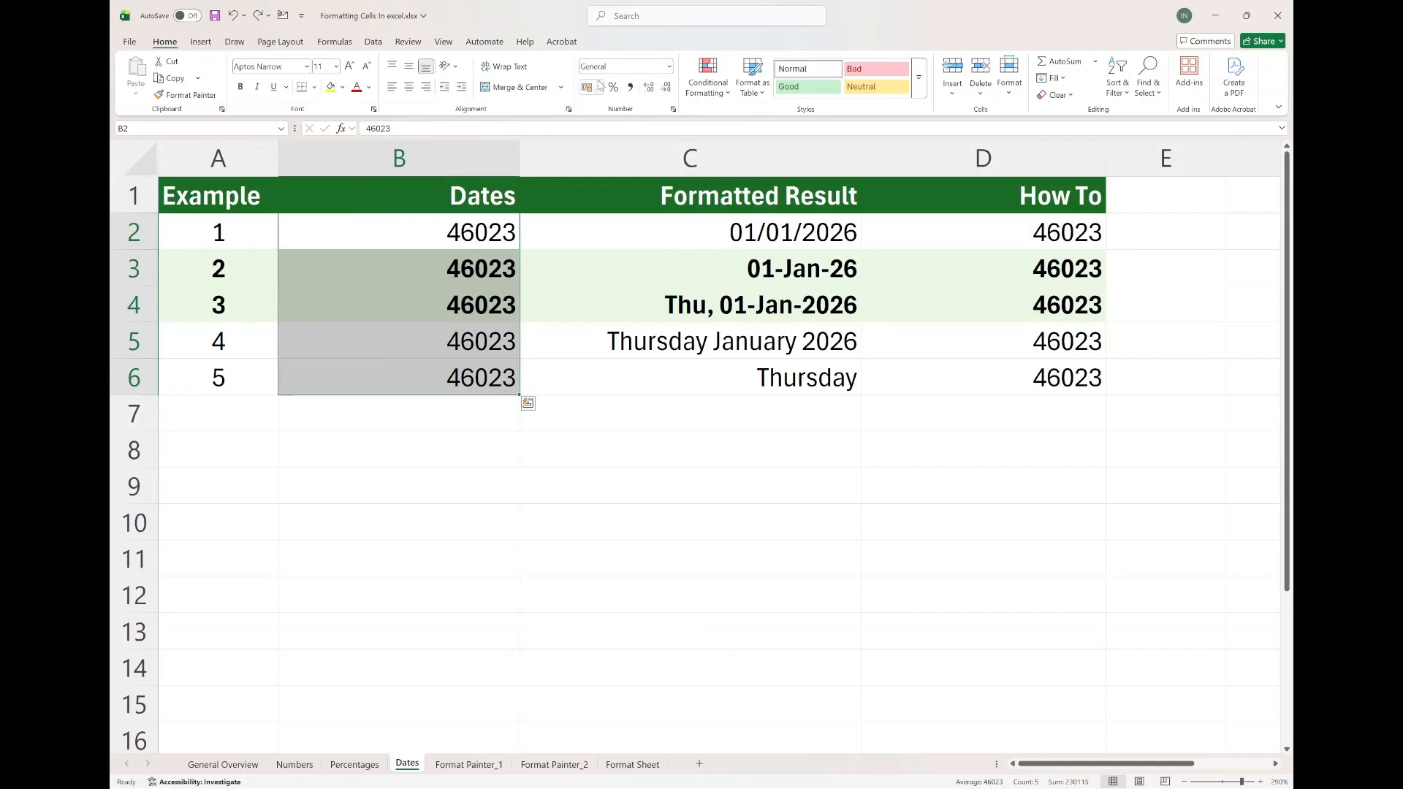
click(404, 230)
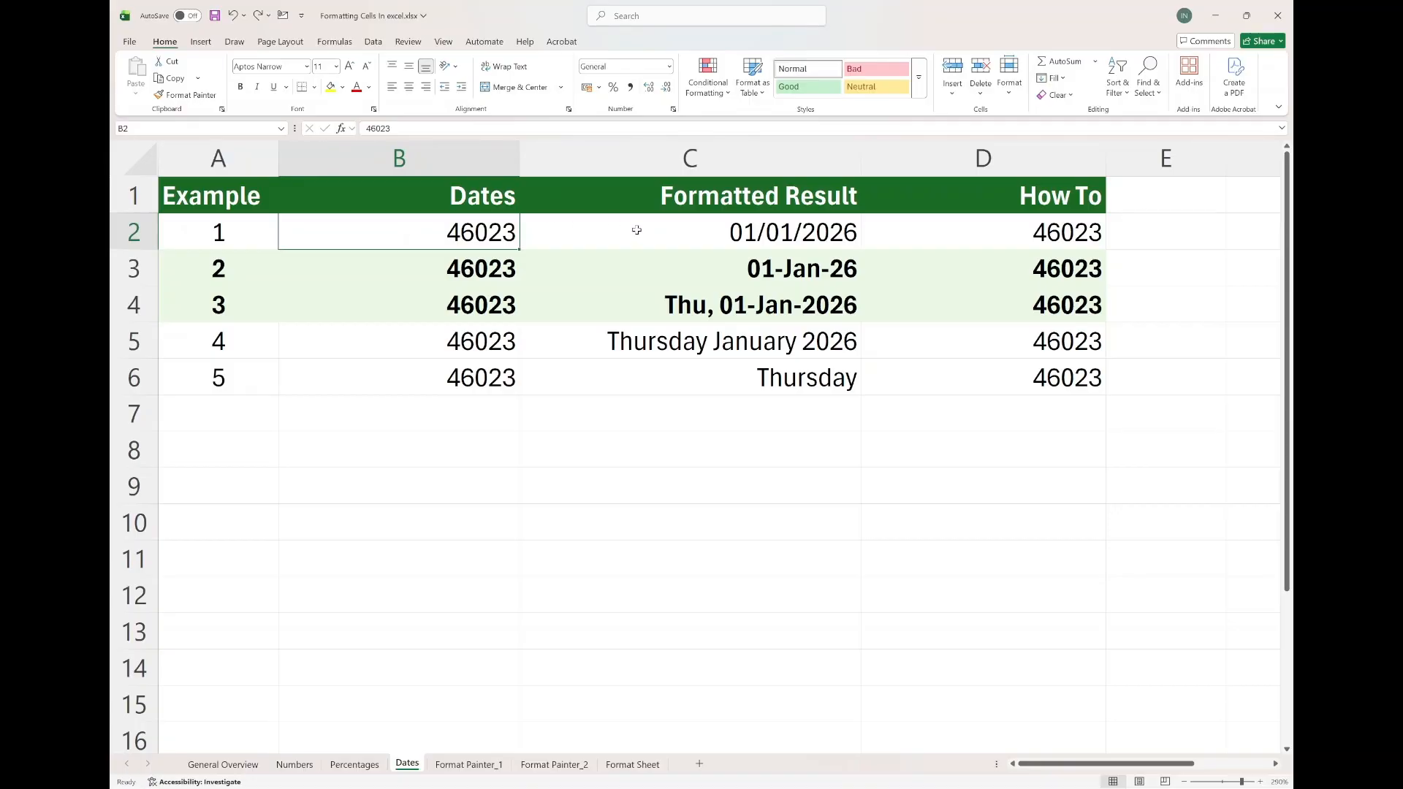
click(667, 232)
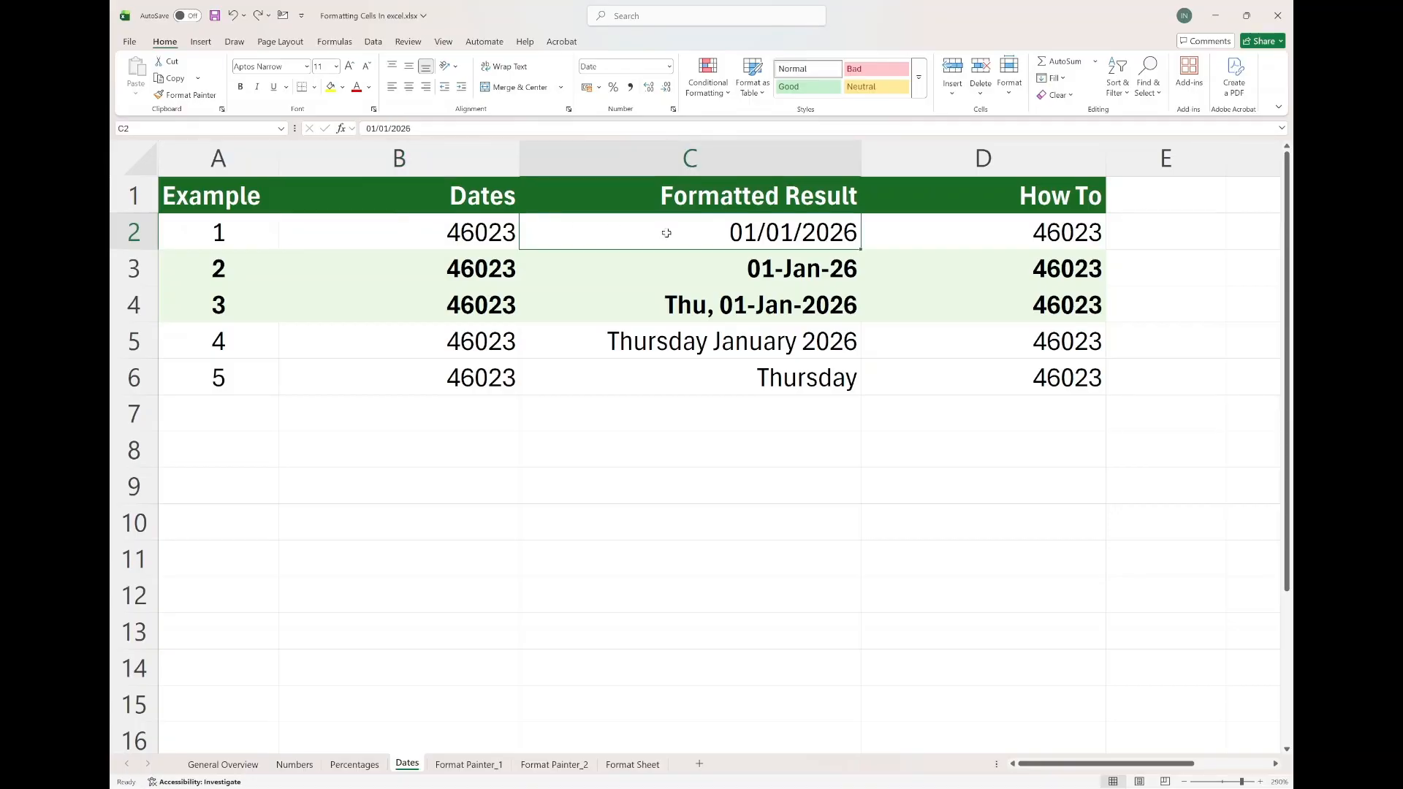
click(377, 229)
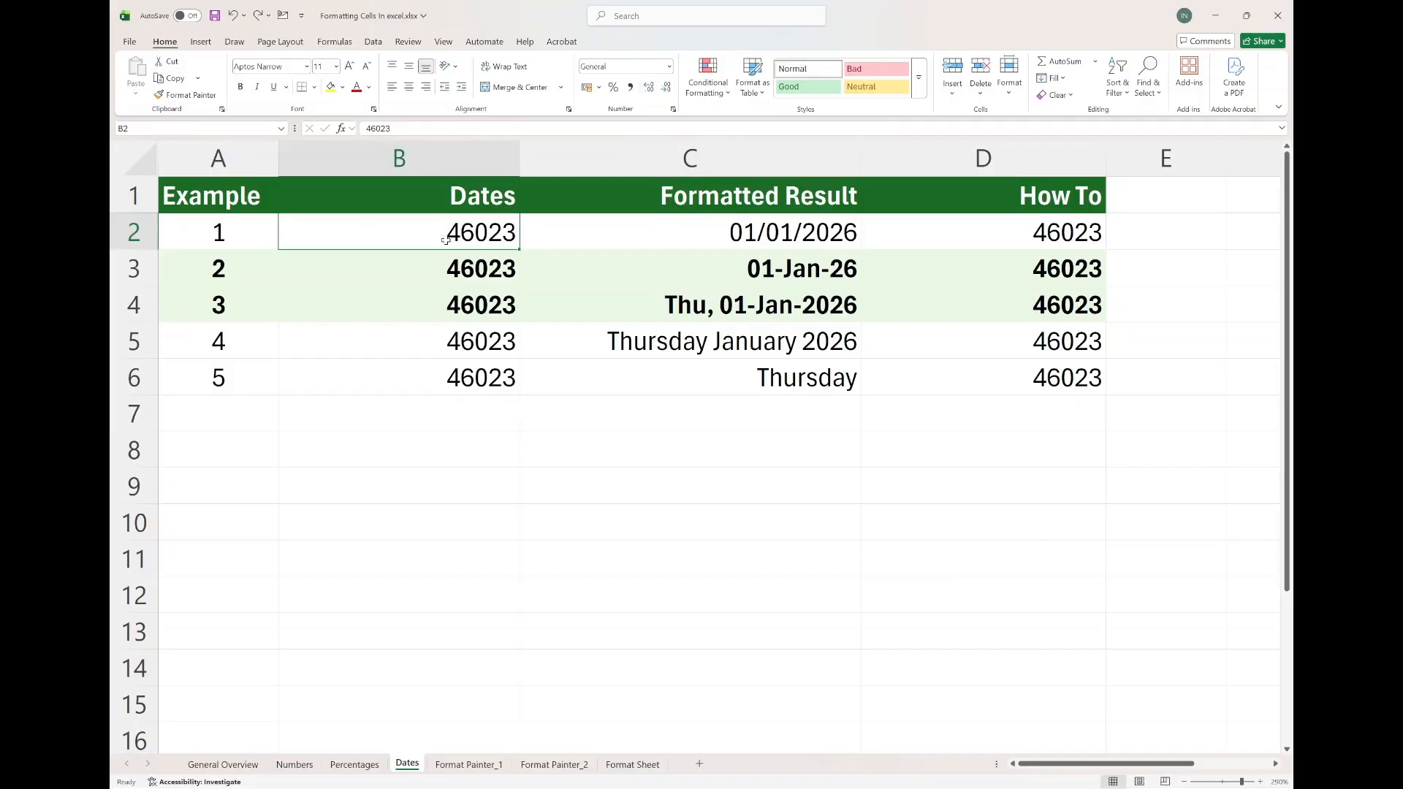
click(681, 234)
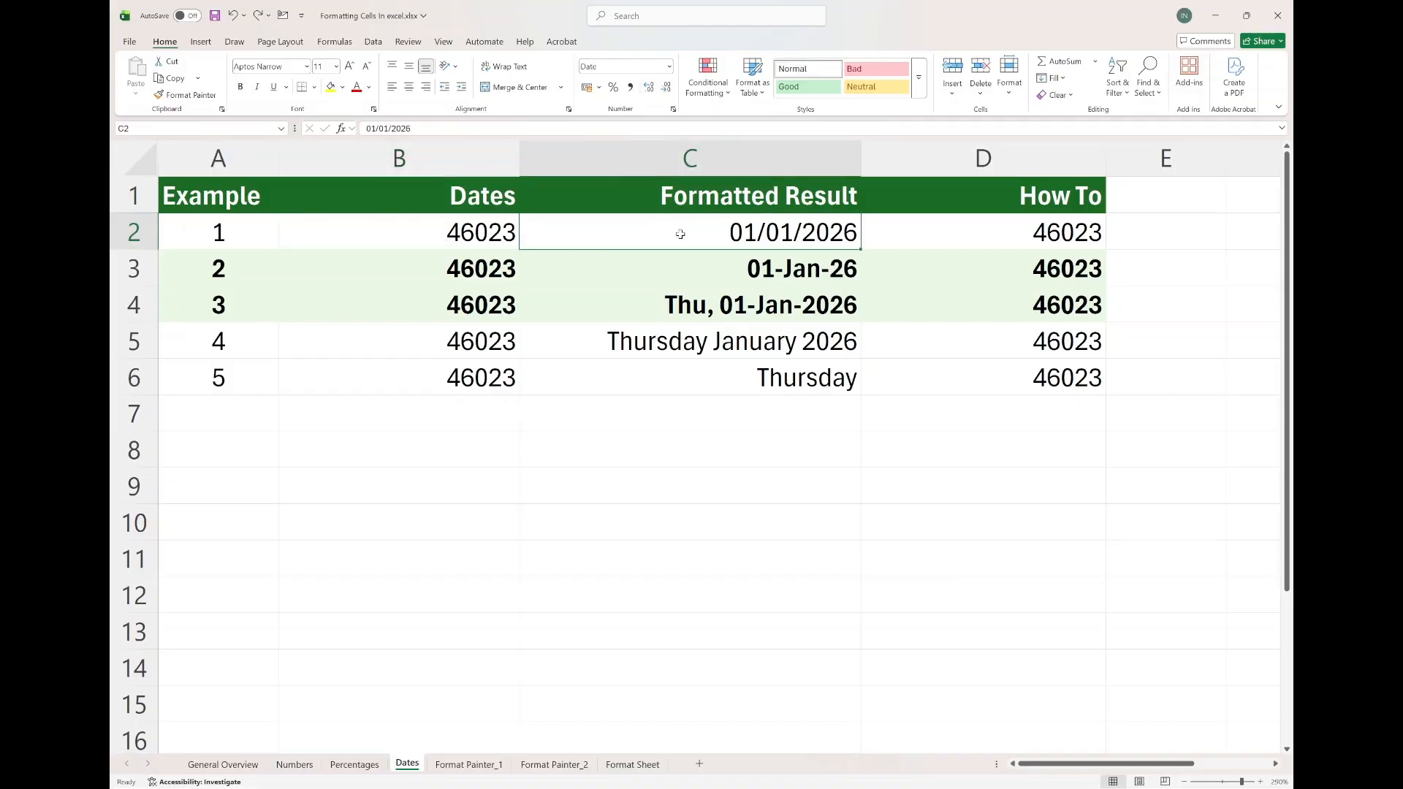
- Format cell D2 as a Short Date
click(940, 231)
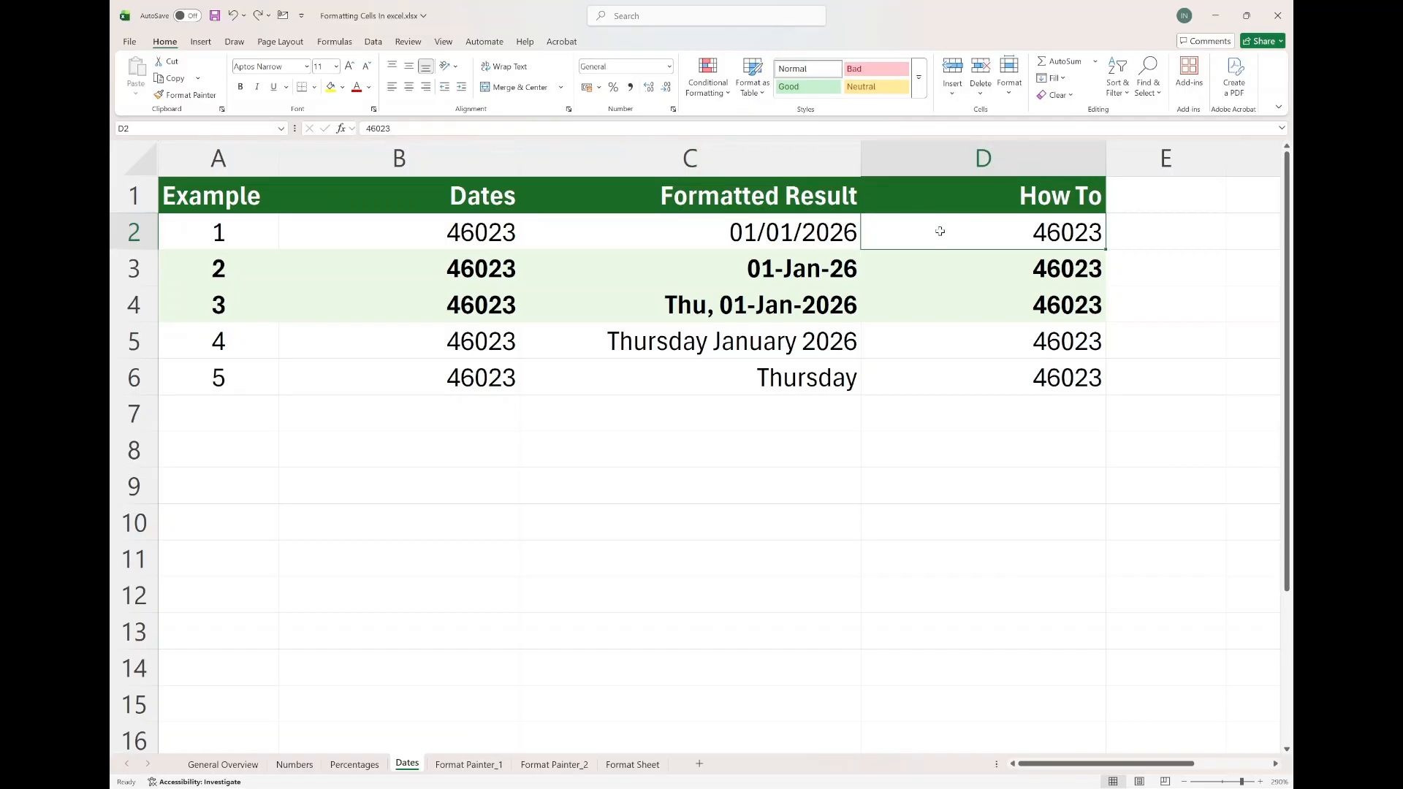
click(670, 66)
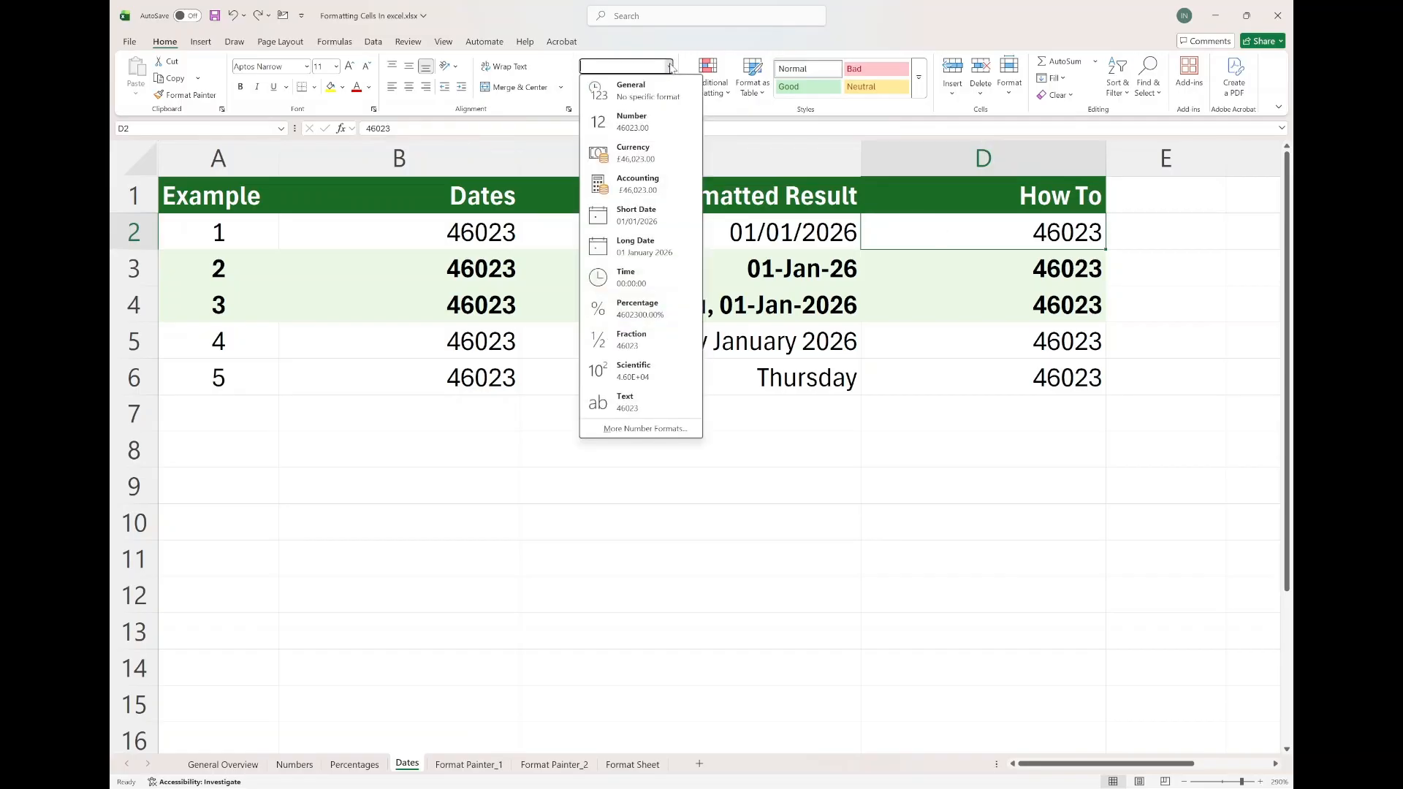
click(641, 220)
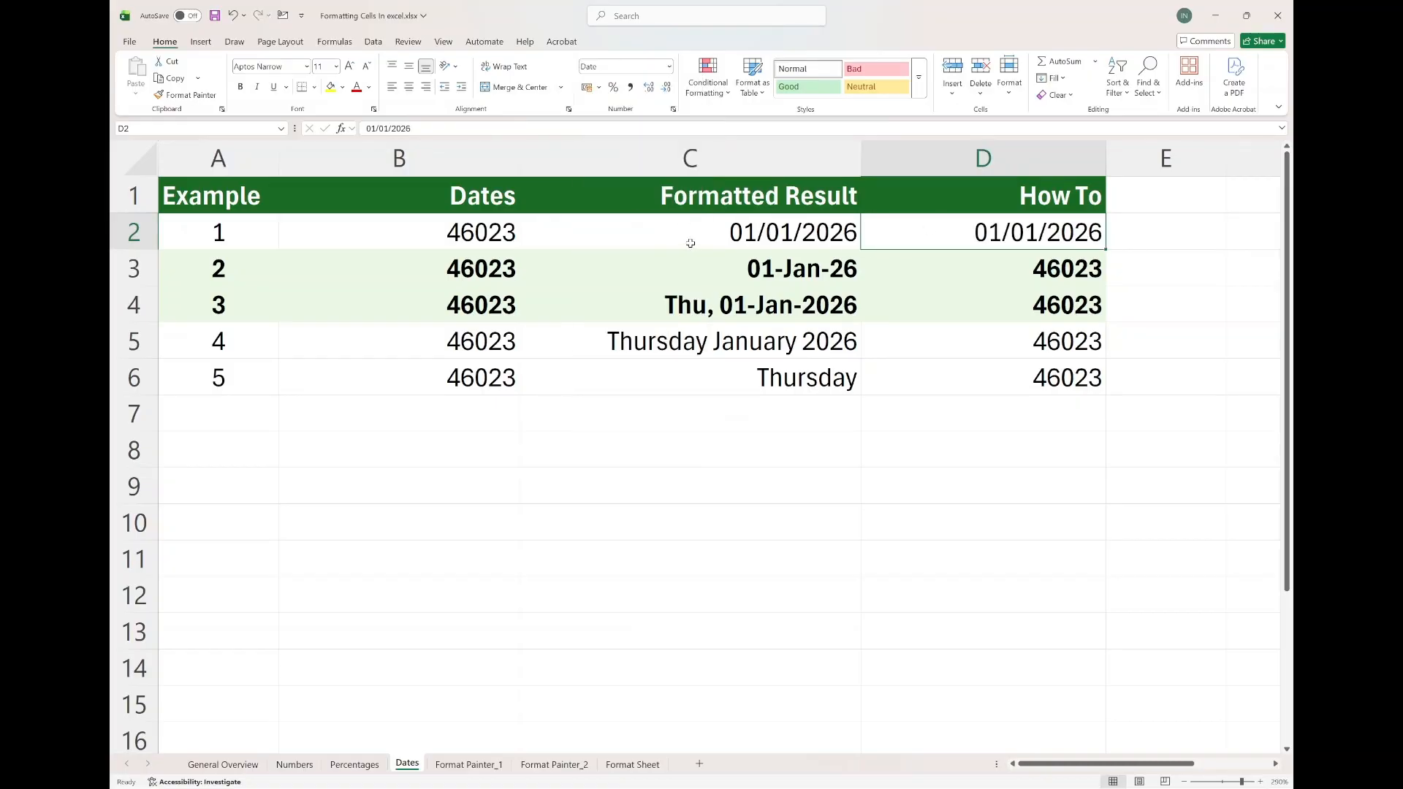
- Open the custom number formats for cell D3 and preview the built-in date codes from dd/mm/yyyy through mmm-yy
click(919, 269)
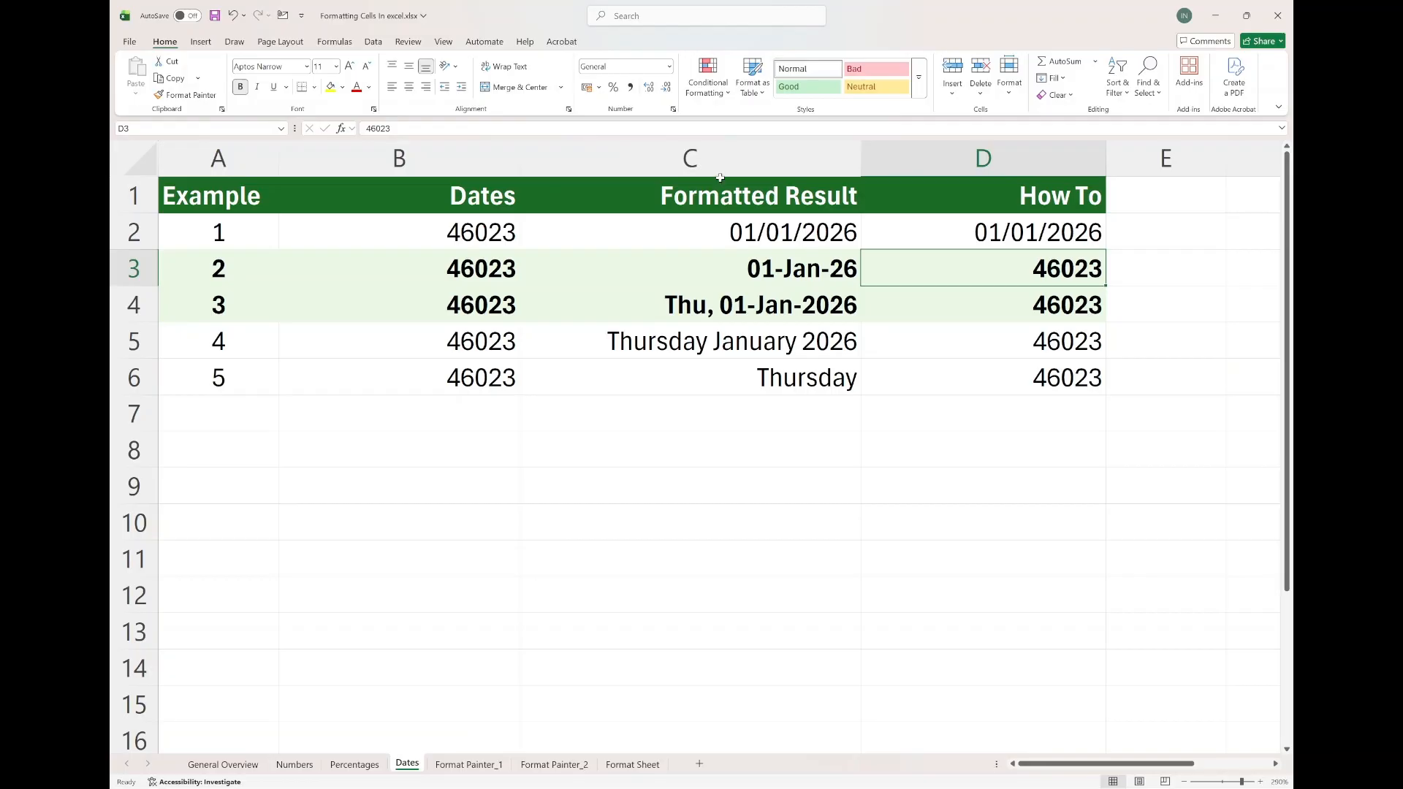
click(673, 110)
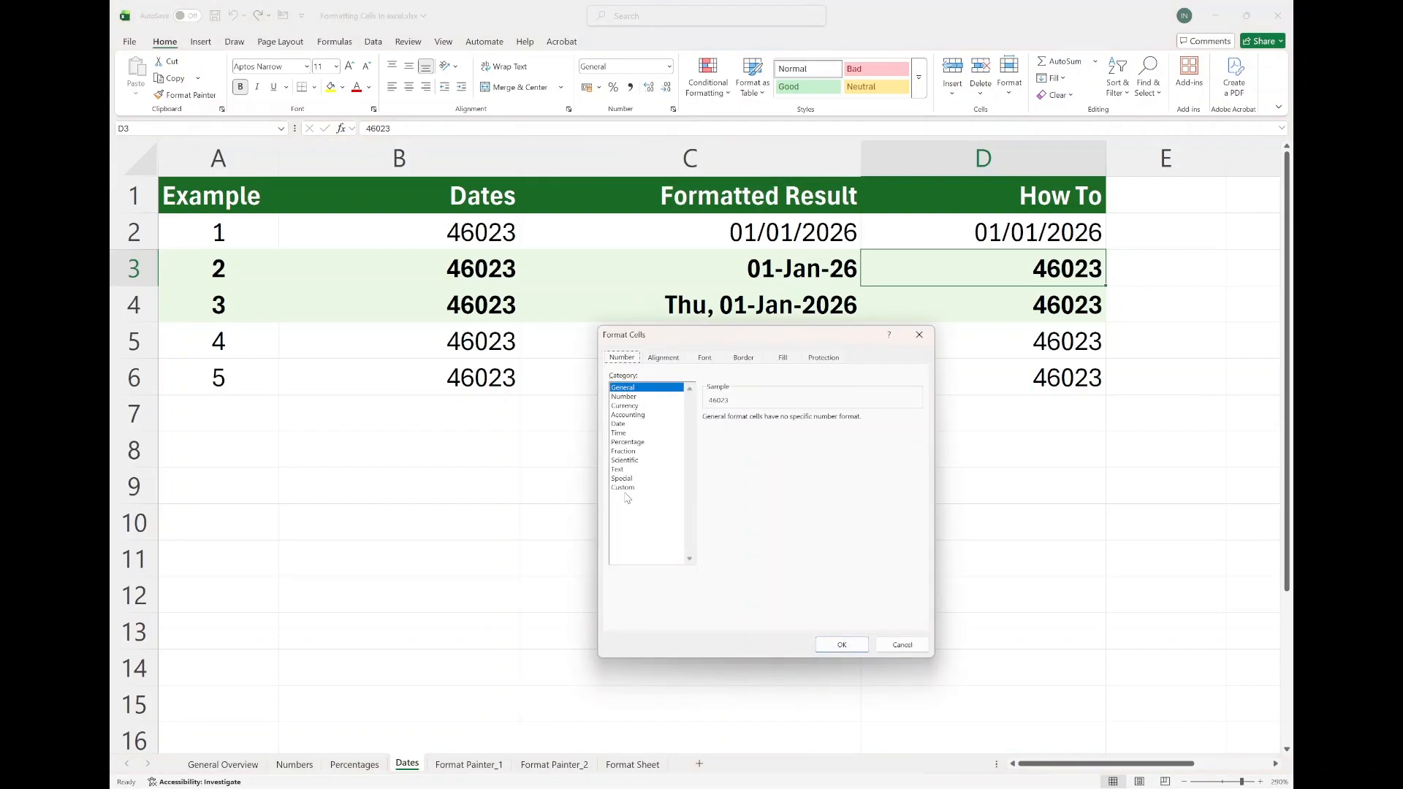
click(626, 488)
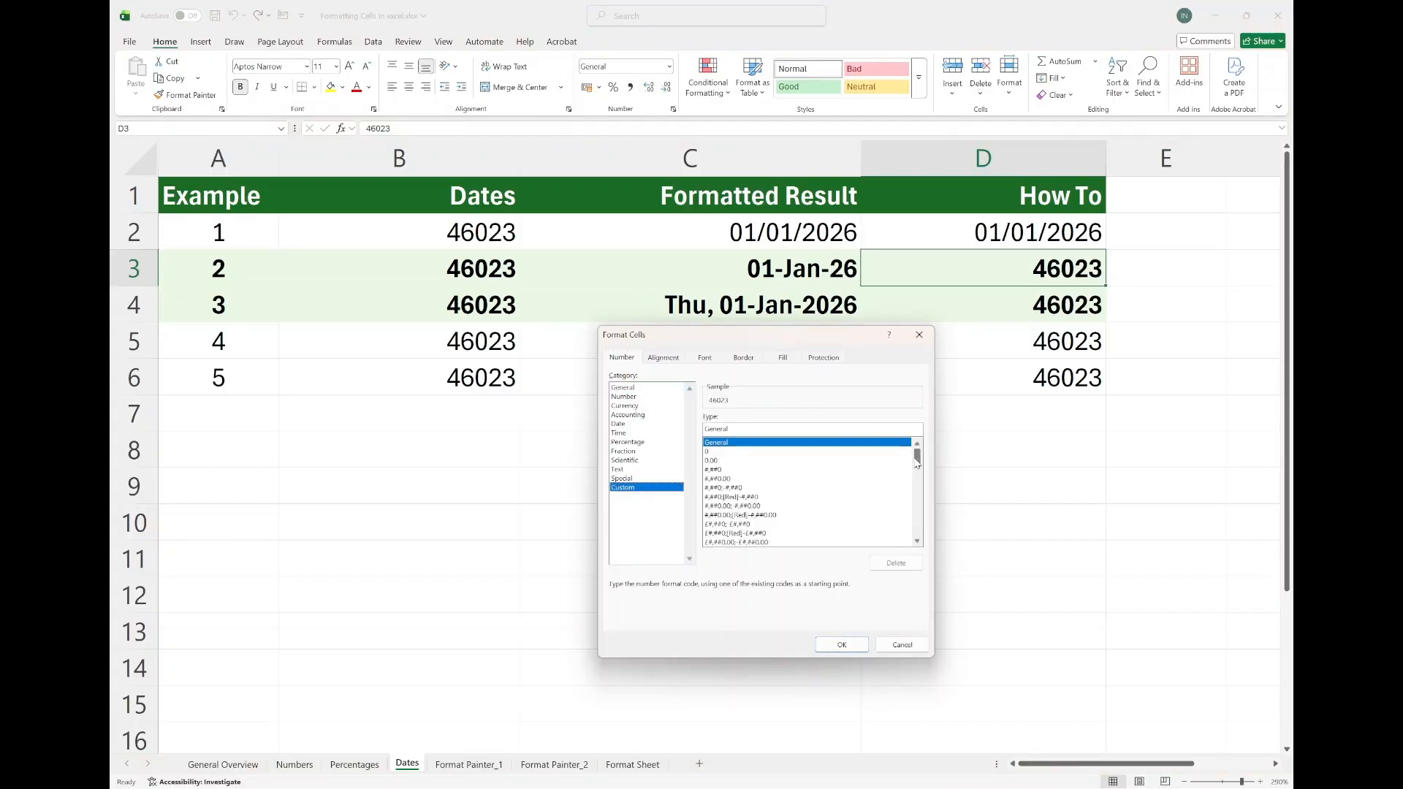
drag(917, 462, 922, 488)
click(733, 470)
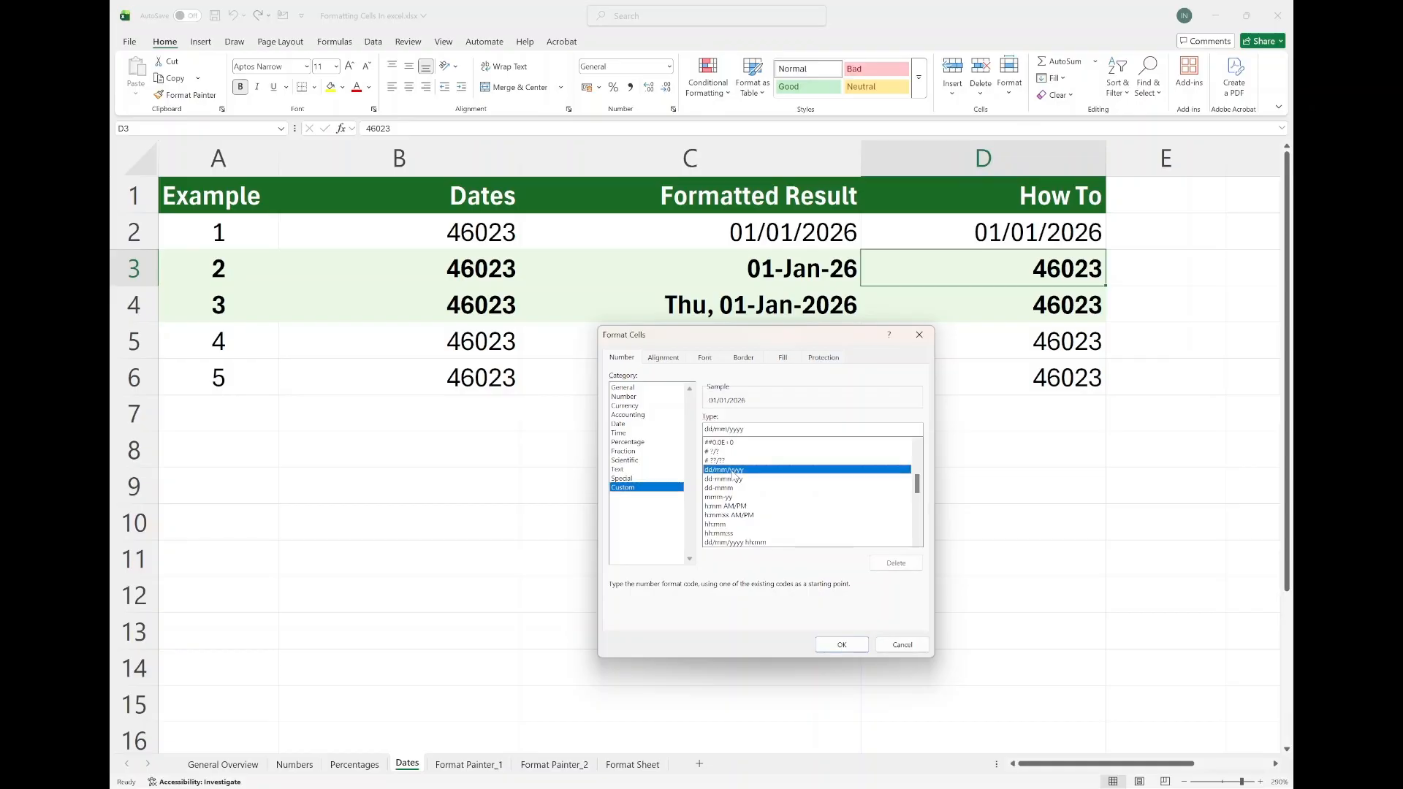
key(Down)
key(Down)
key(Down)
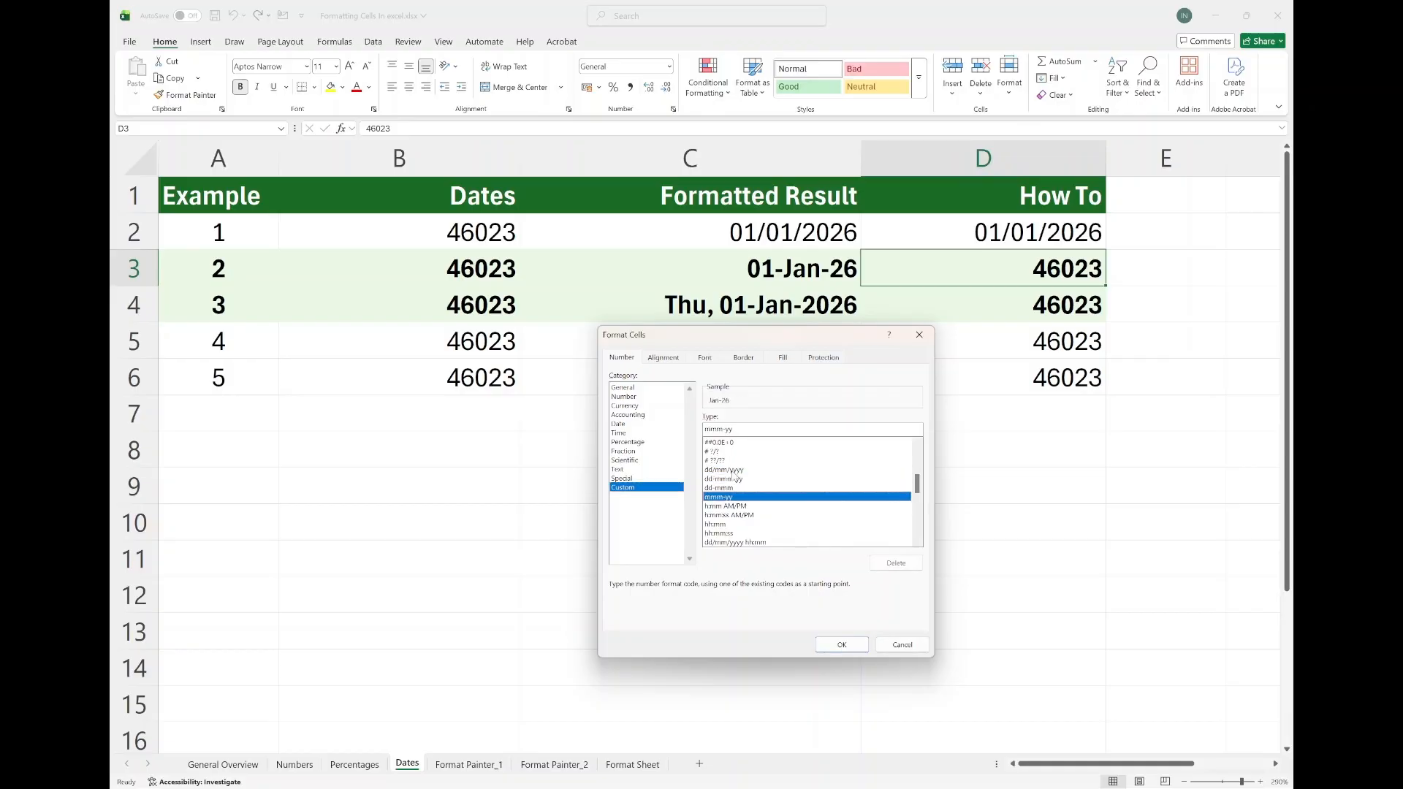
- Apply the custom date format dd-mmm-yy to D3 and compare the cell with the source value in B3
drag(742, 429, 690, 432)
text(dd-m)
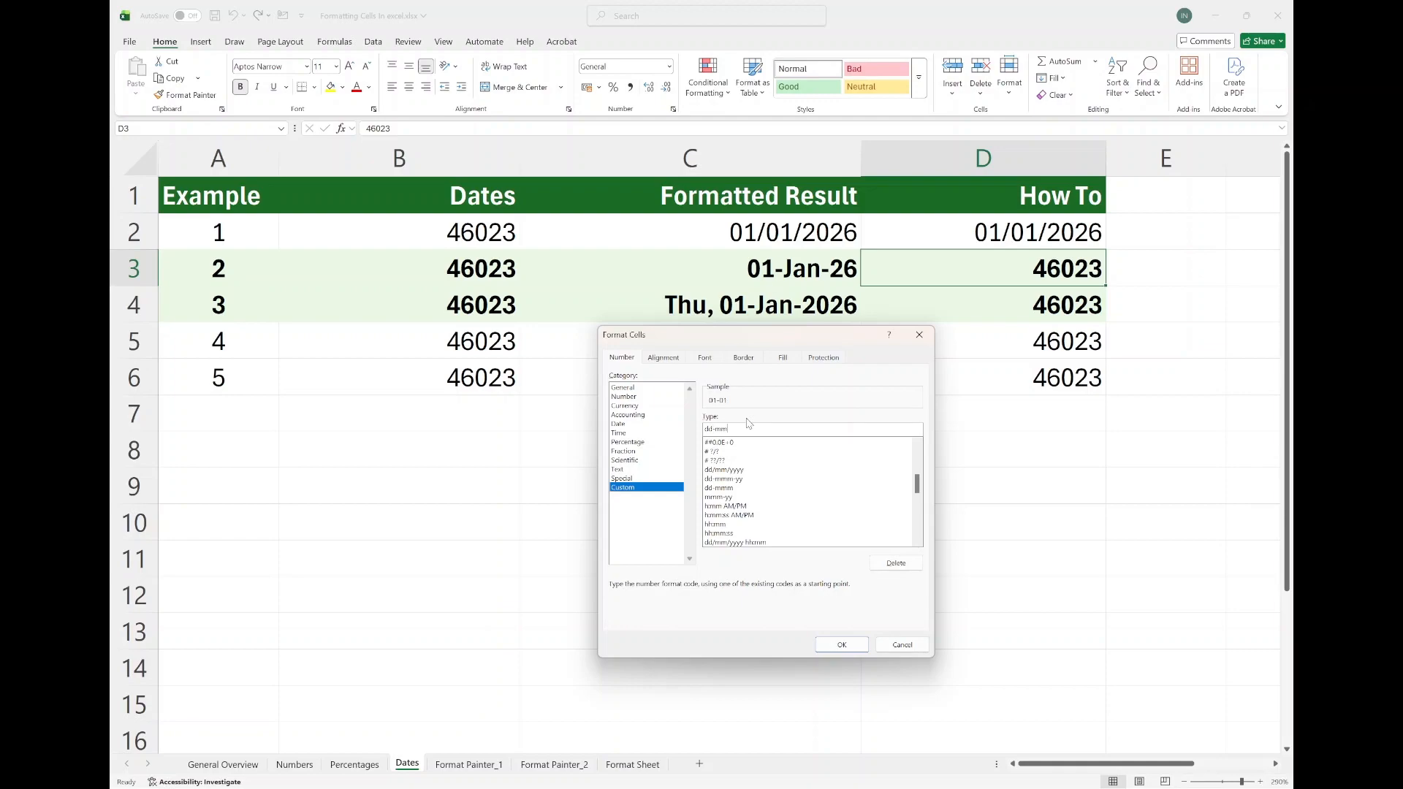
text(m)
key(BackSpace)
key(BackSpace)
text(-mmm-yy)
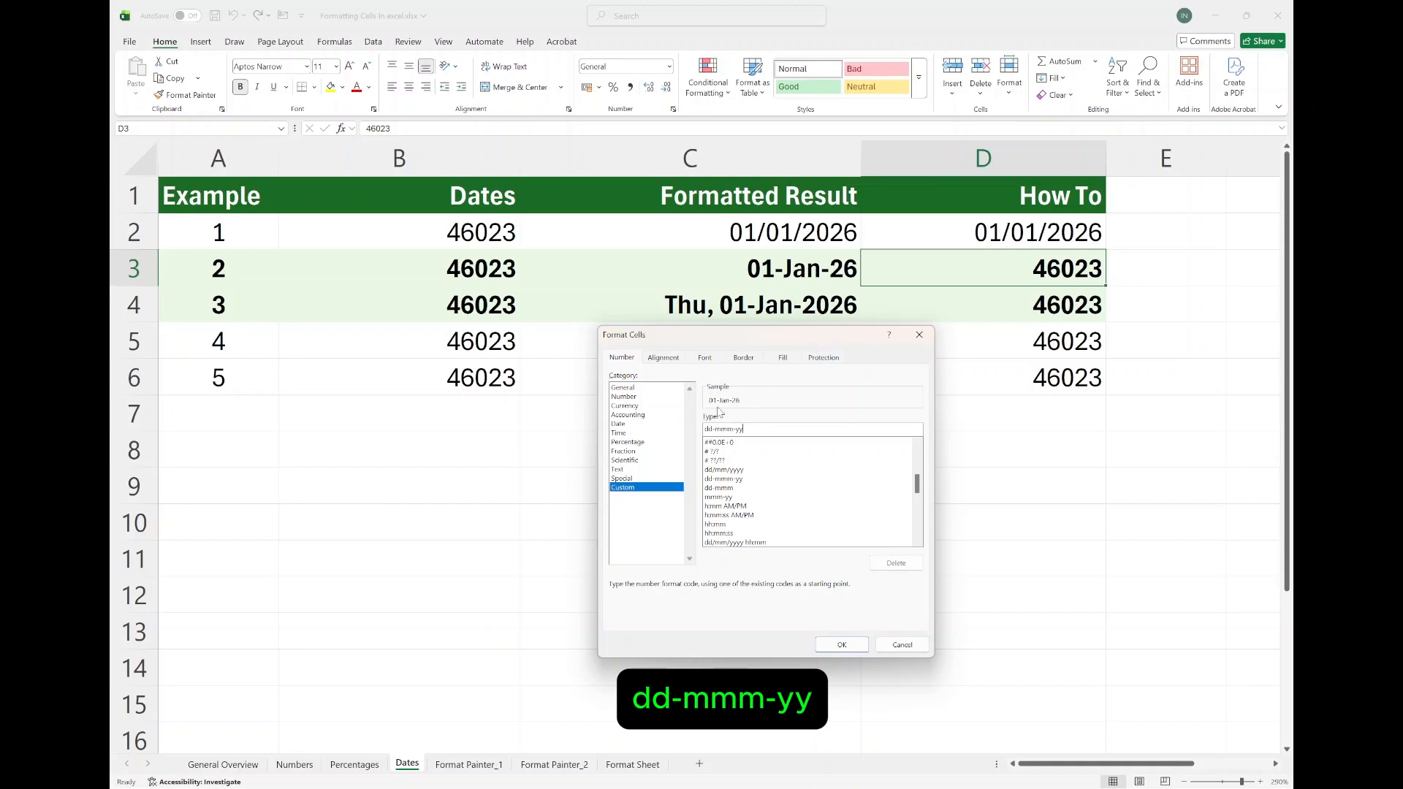
click(840, 645)
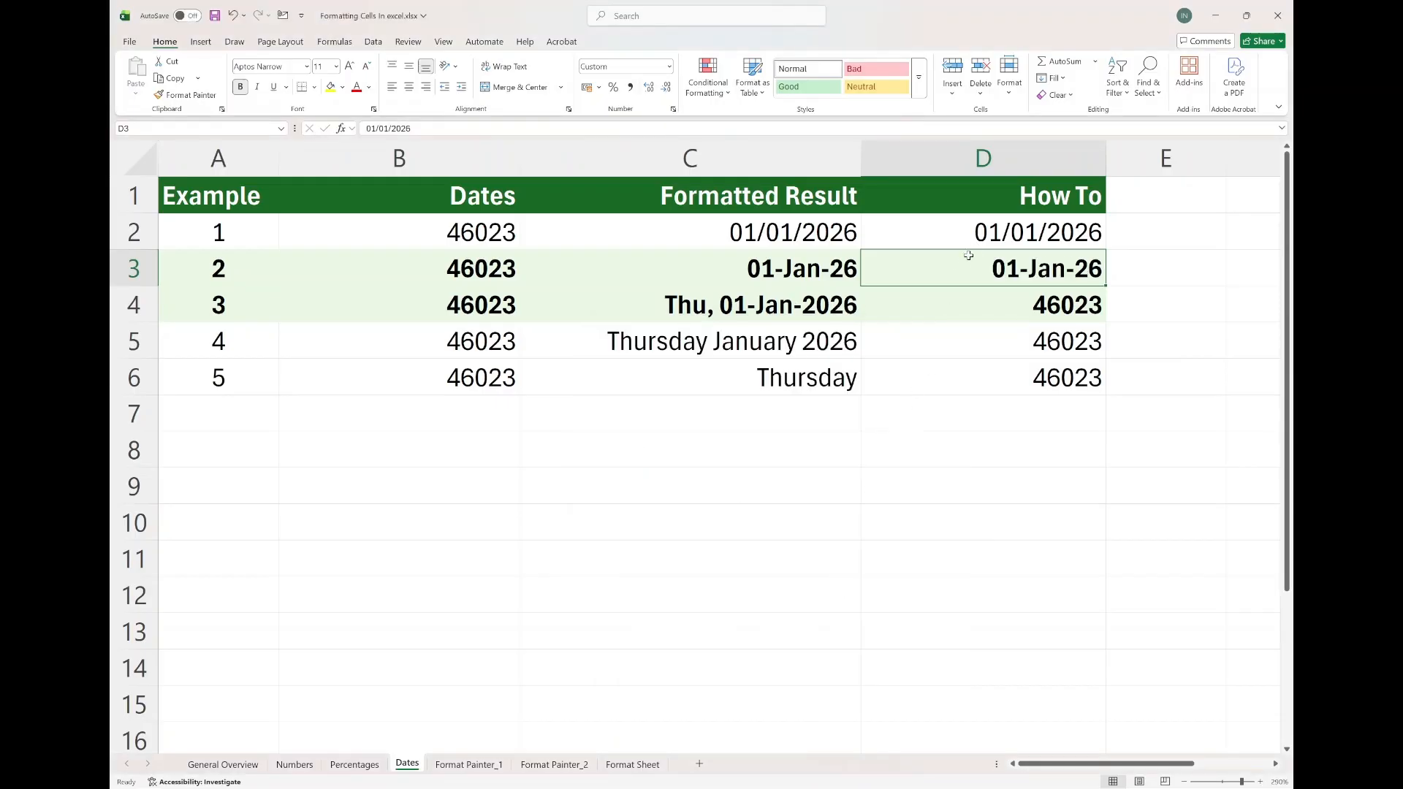
click(432, 263)
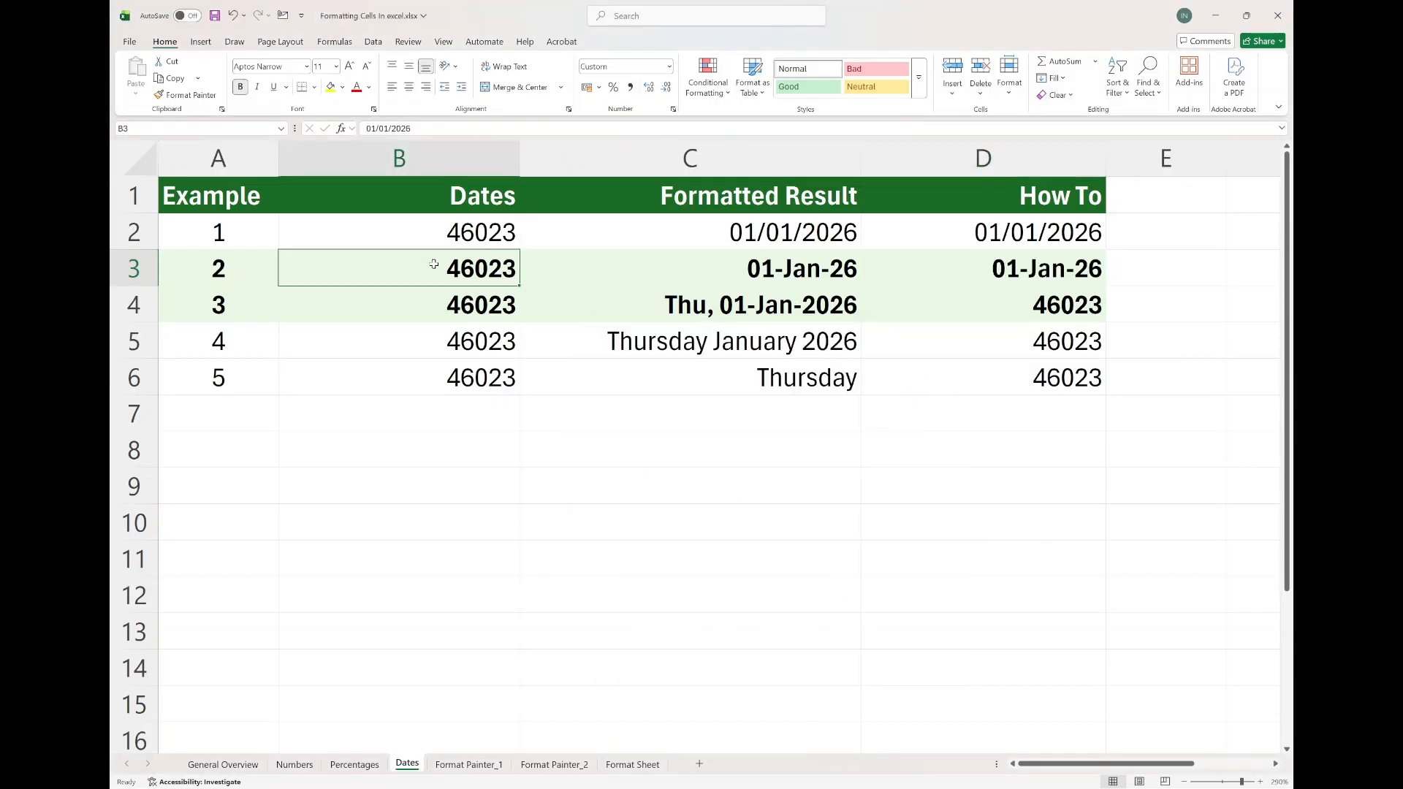
click(978, 272)
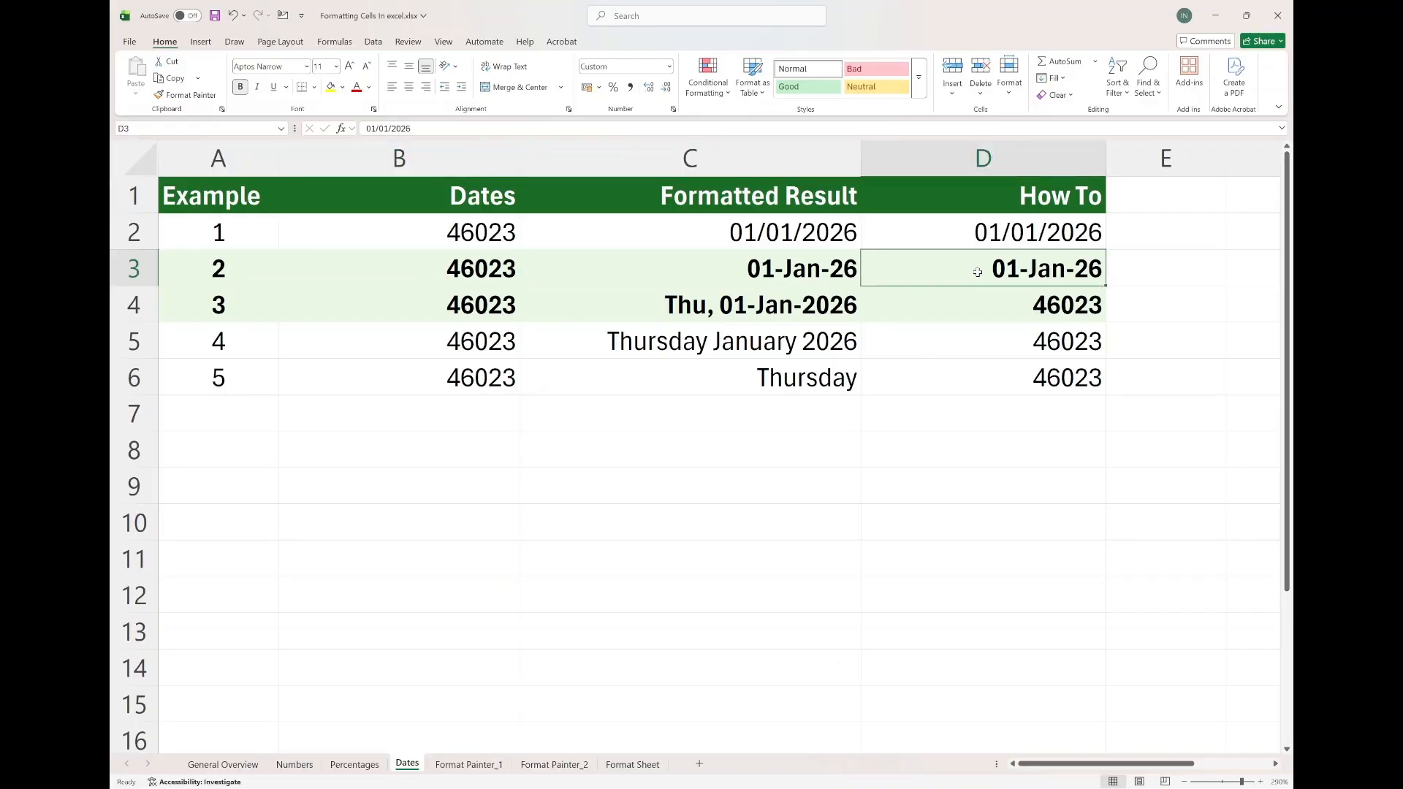
- Apply the custom date format ddd, dd-mmm-yyyy to cell D4
click(955, 313)
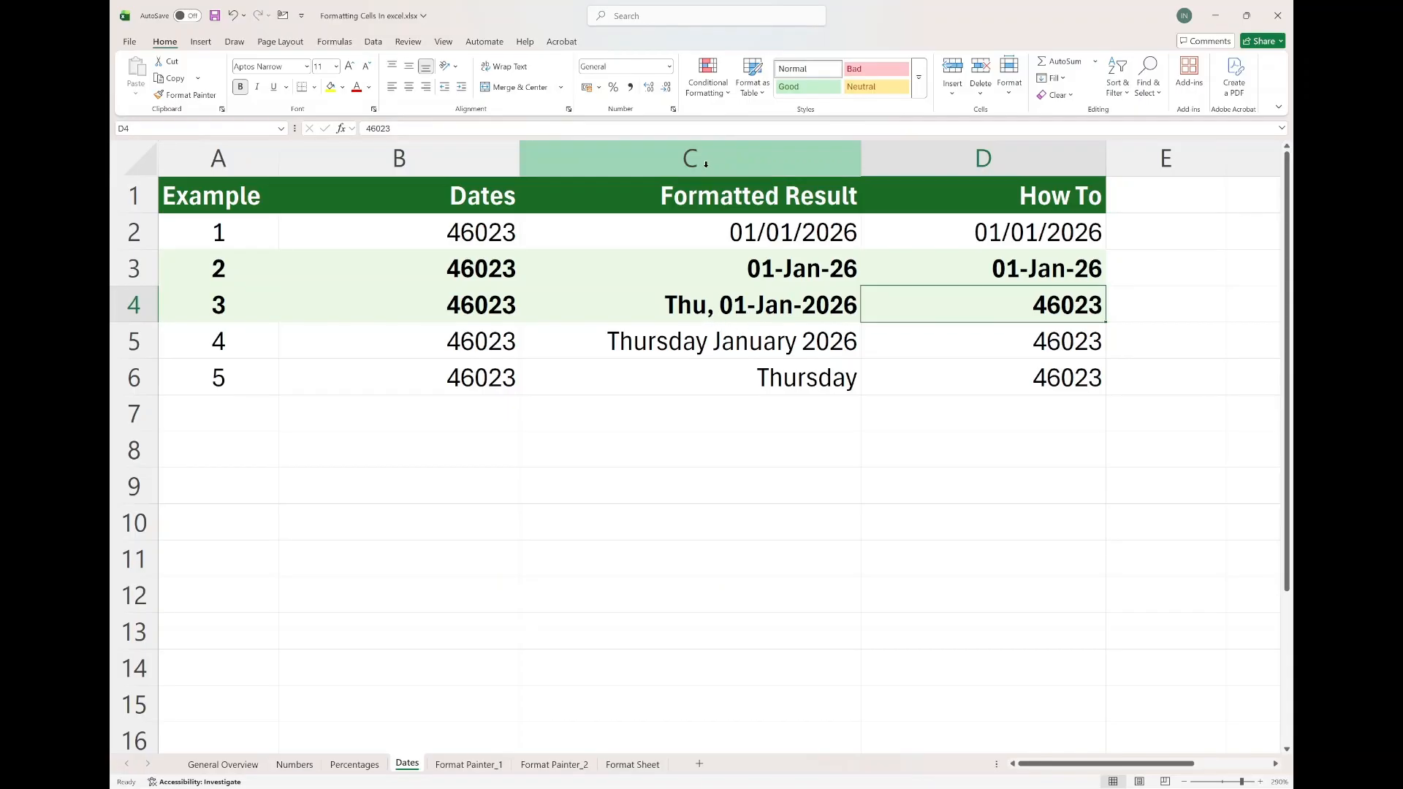
click(673, 111)
click(627, 487)
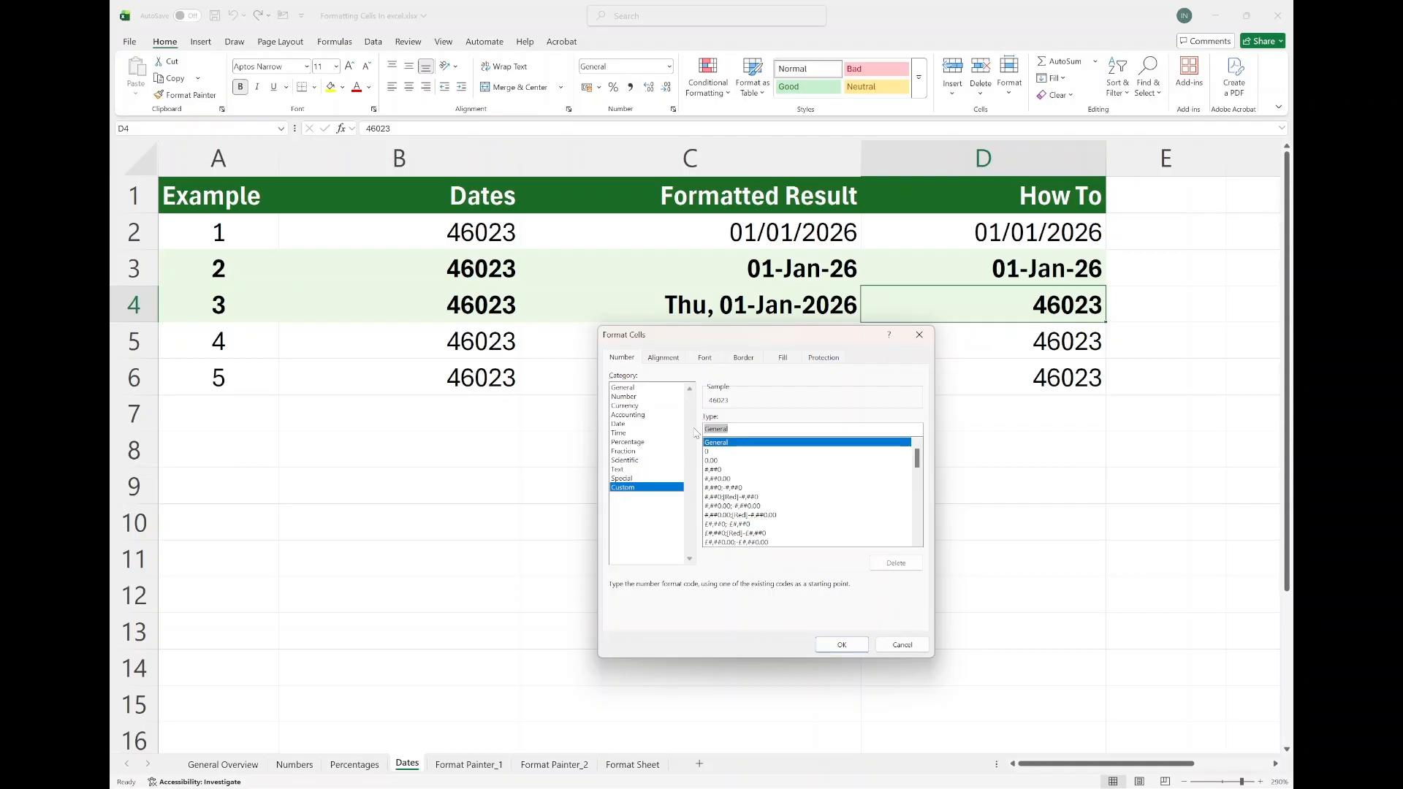
text(d)
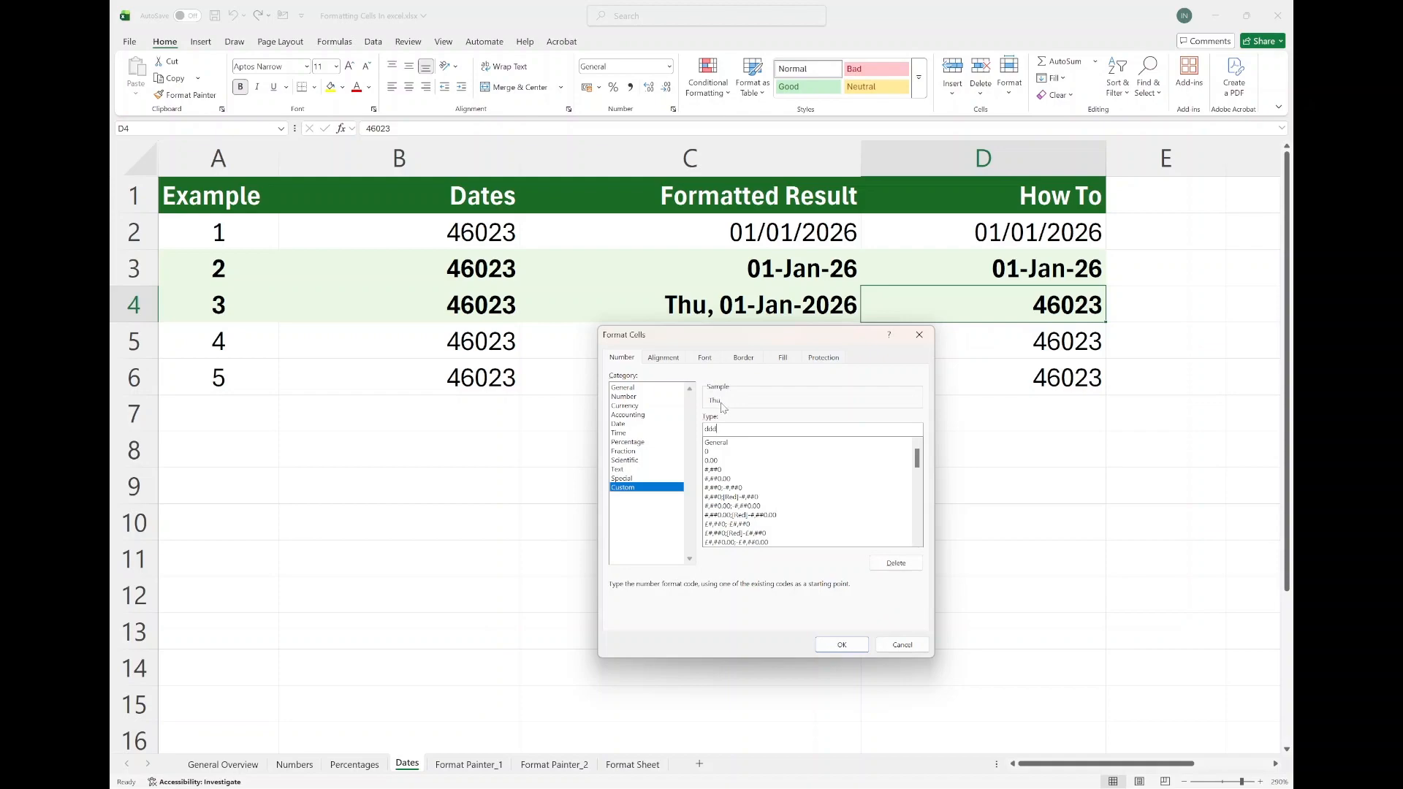
text(d)
key(BackSpace)
text(mmm-yyy)
text(yyyy)
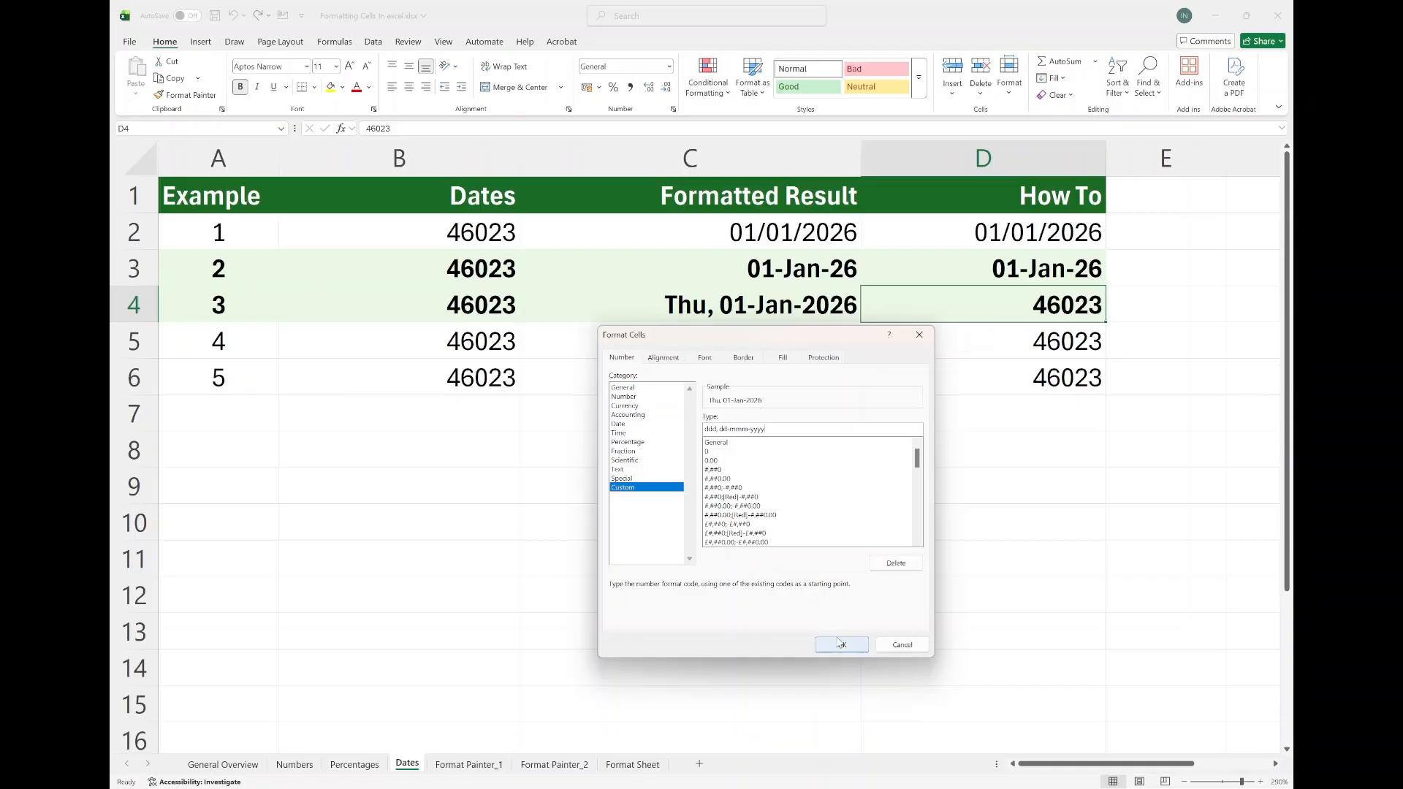
click(840, 643)
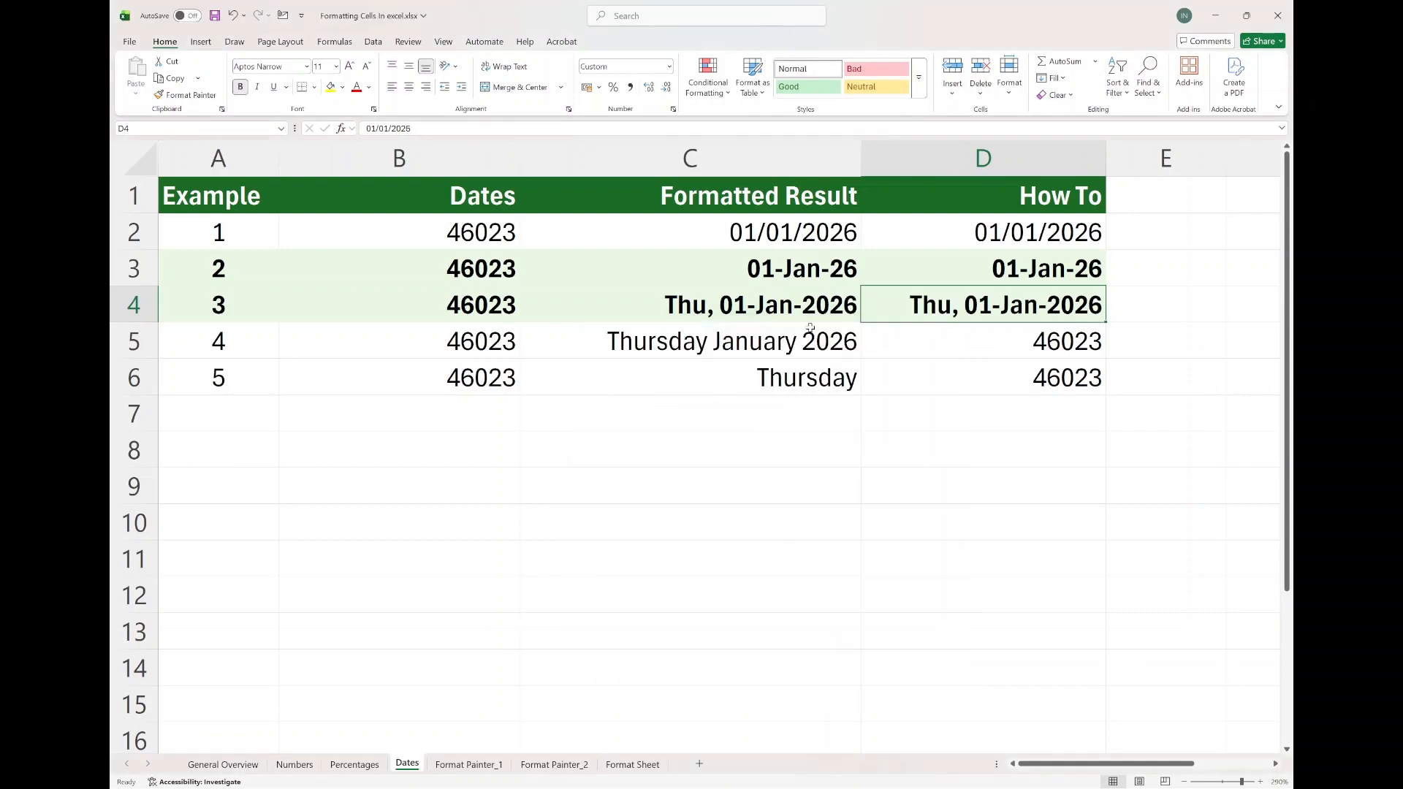
- Apply the custom date format dddd mmmm yyyy to cell D5, keeping the sample results in view
click(939, 333)
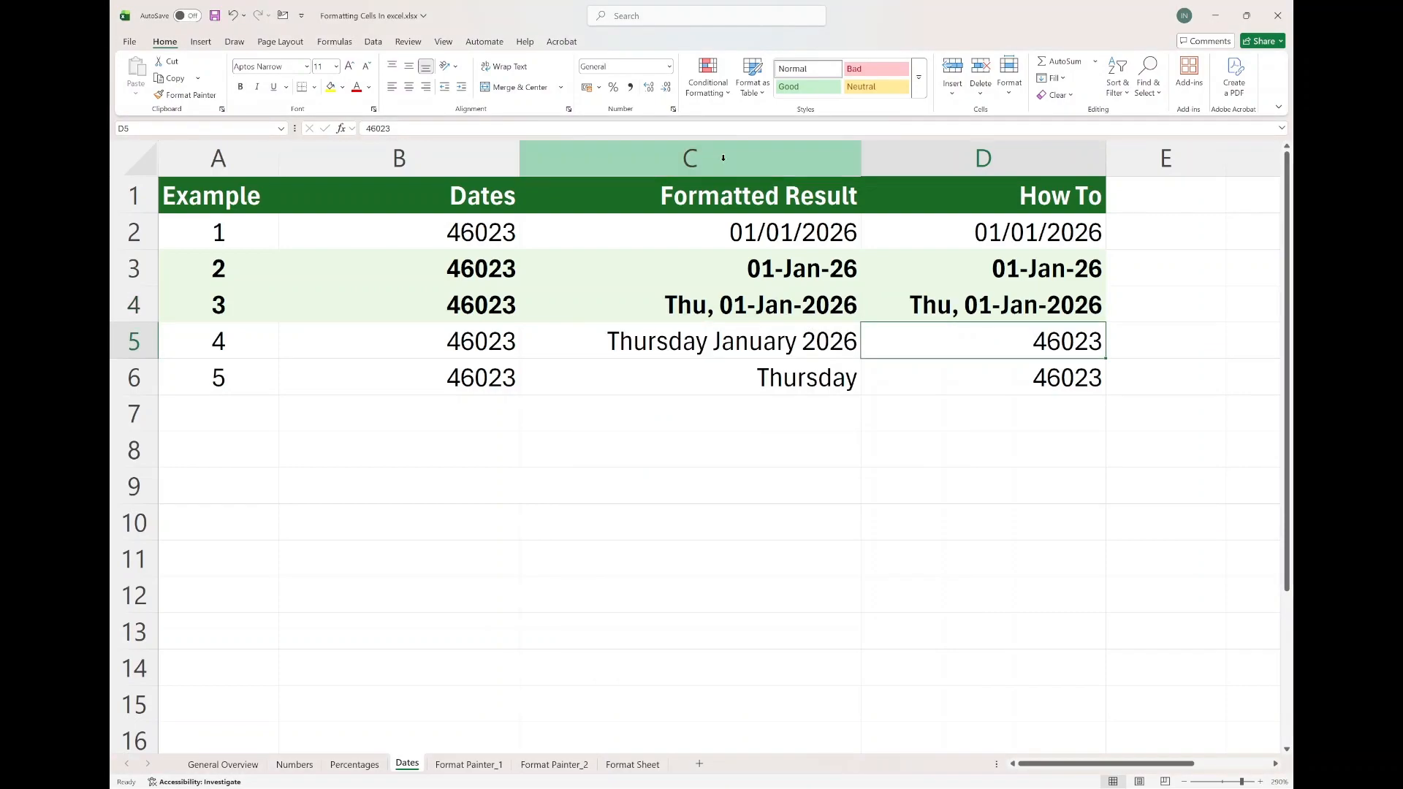
click(673, 109)
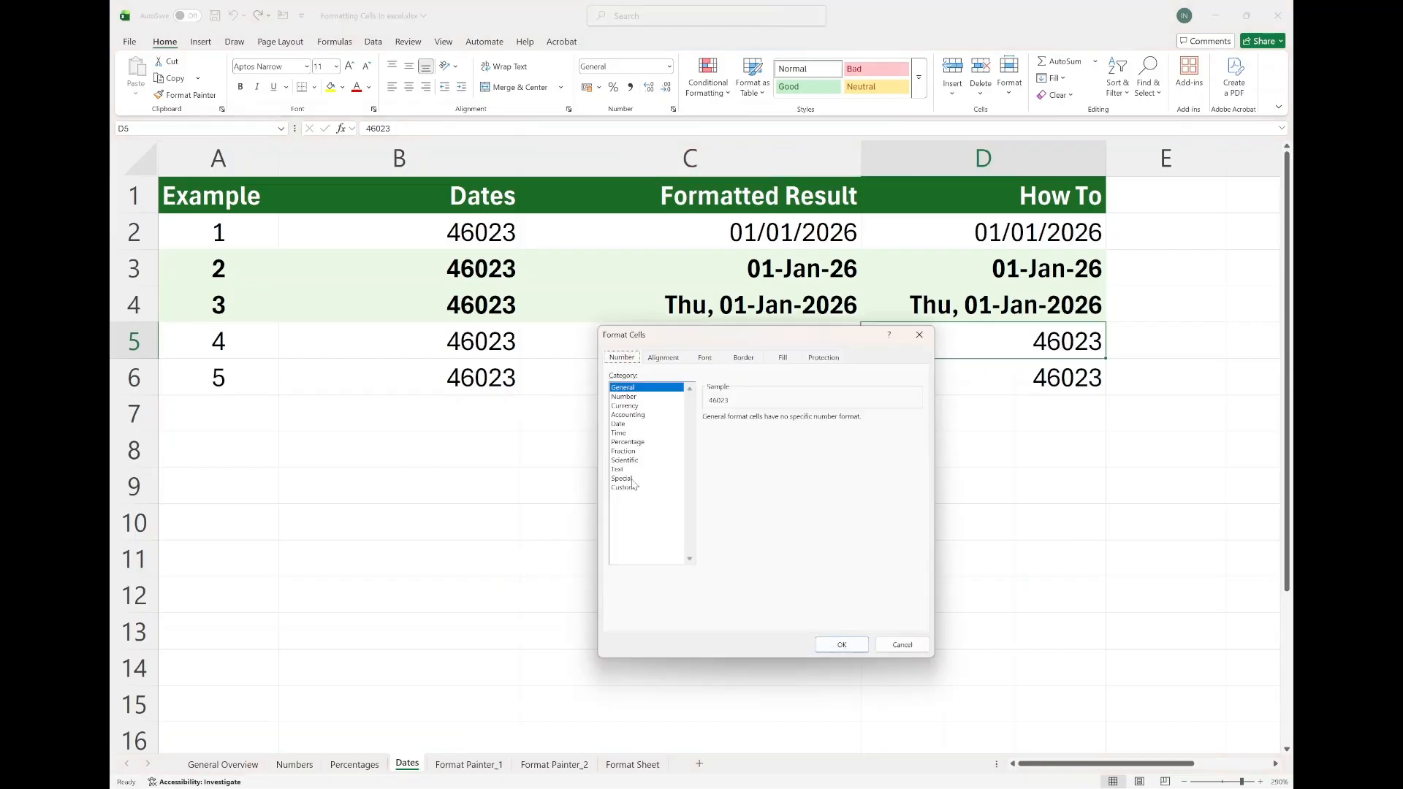
click(623, 487)
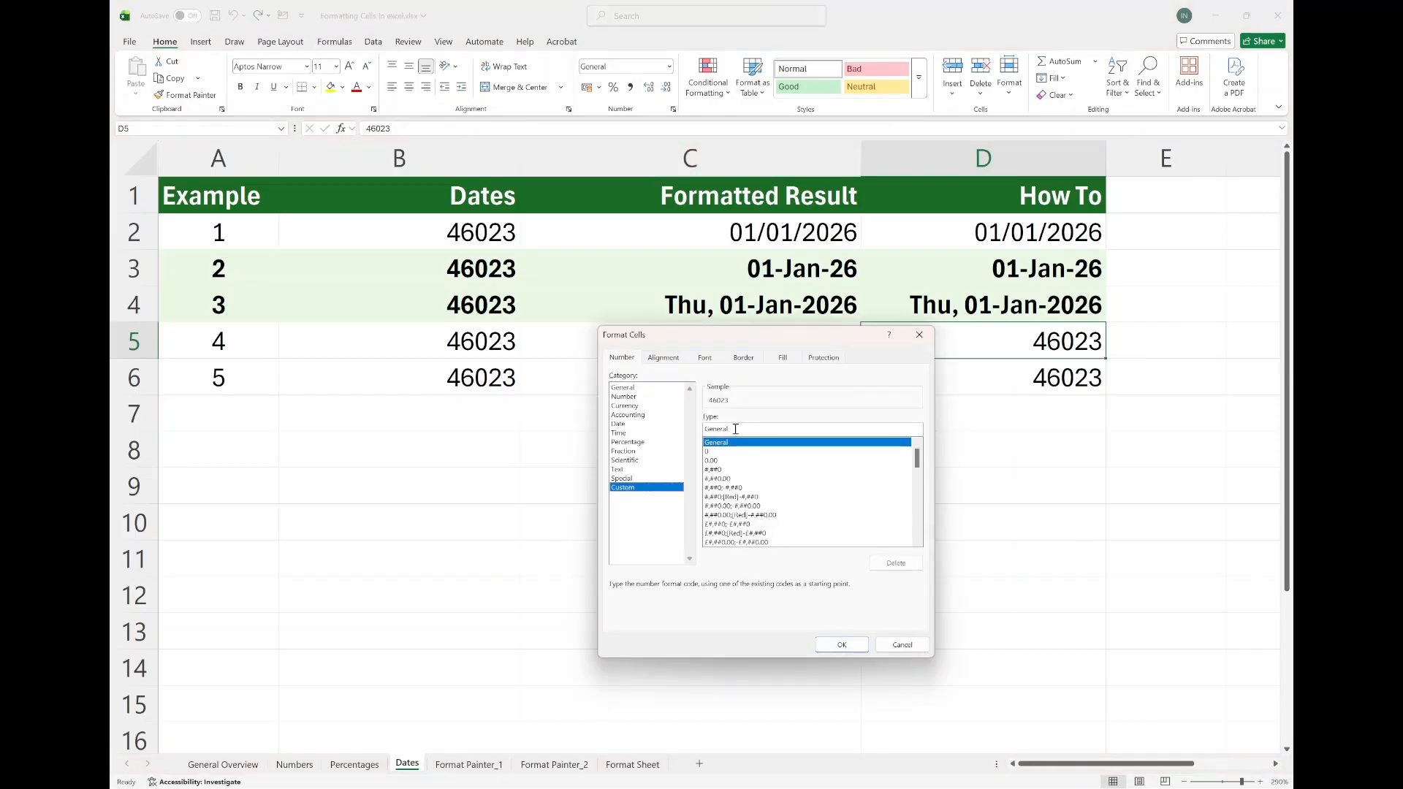
drag(734, 430, 684, 434)
text(dddd)
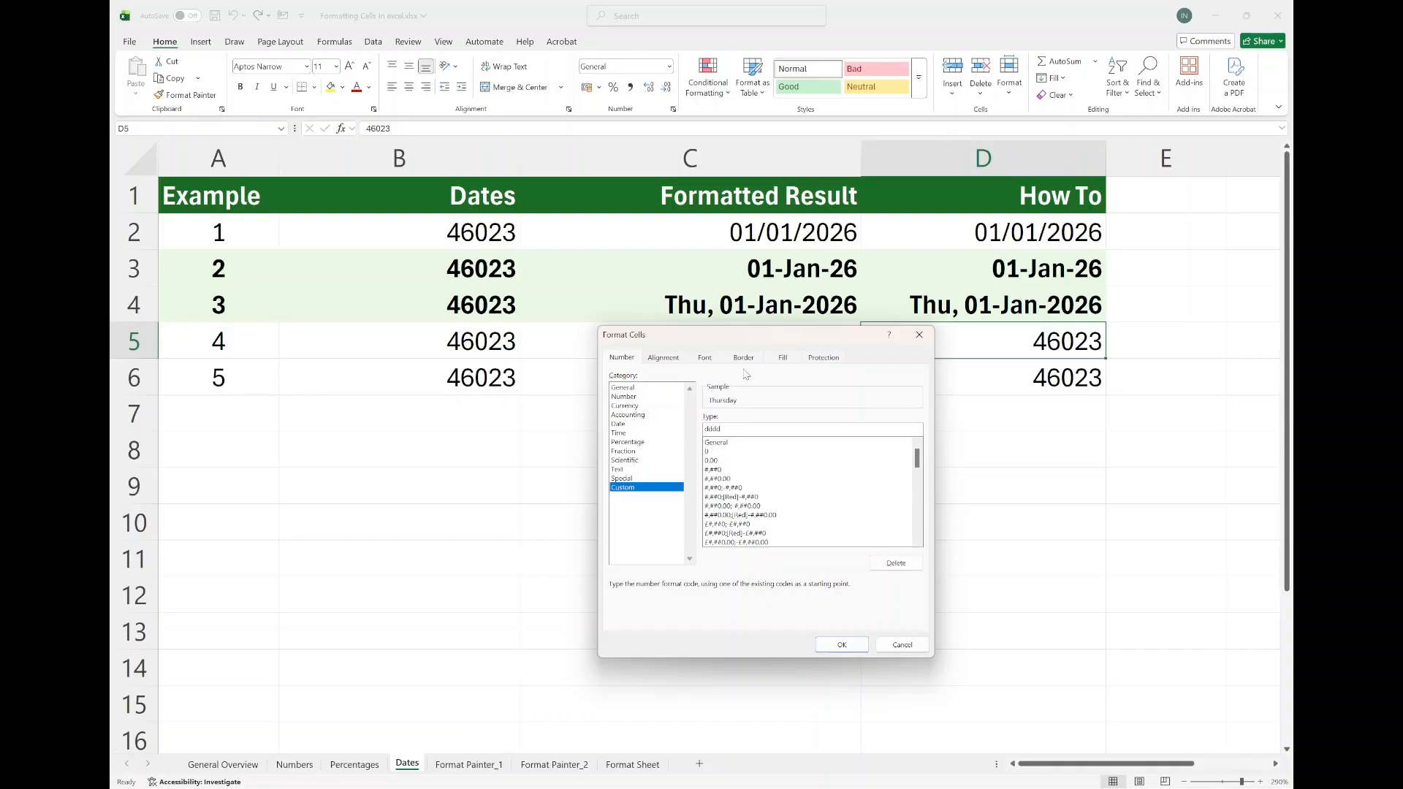
drag(783, 347, 729, 426)
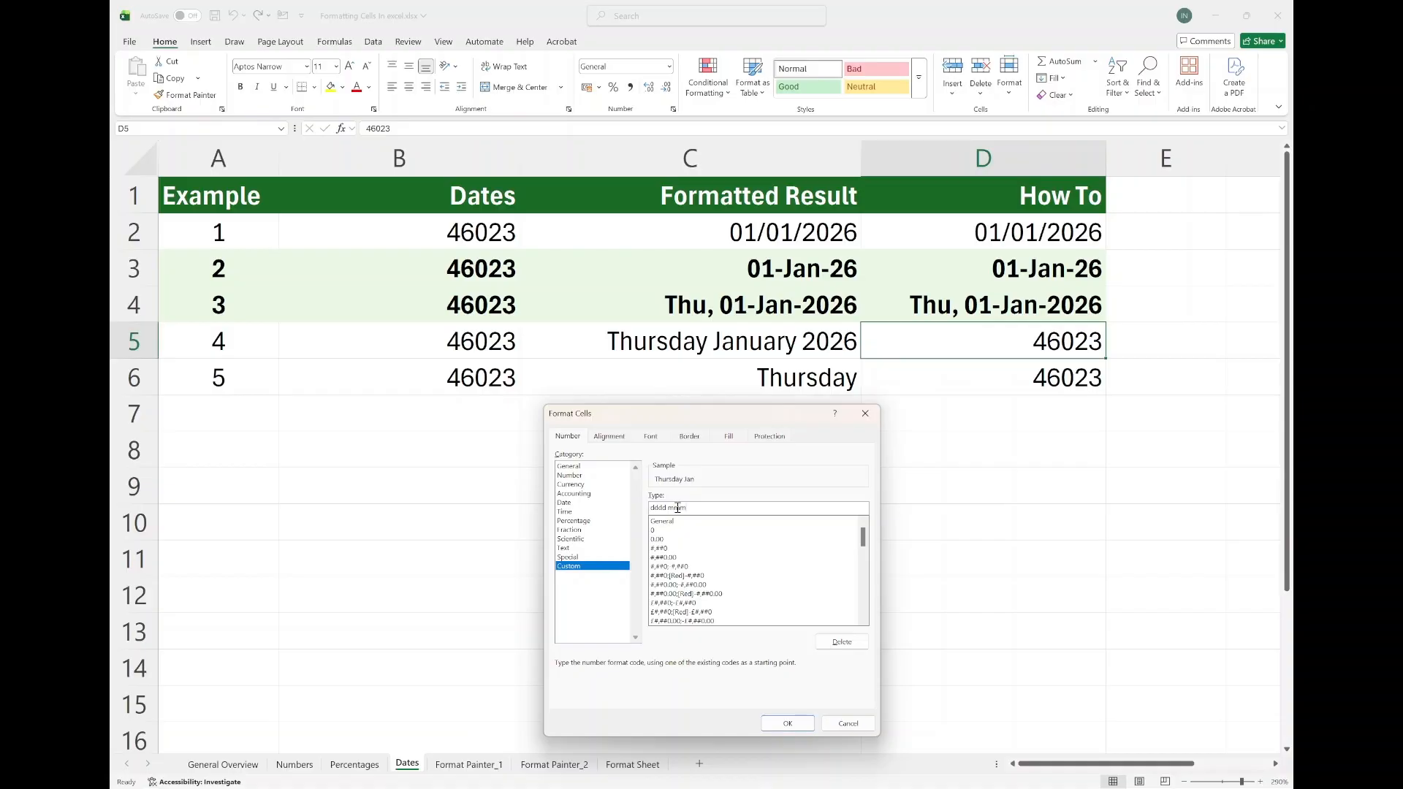
text(m yyyy)
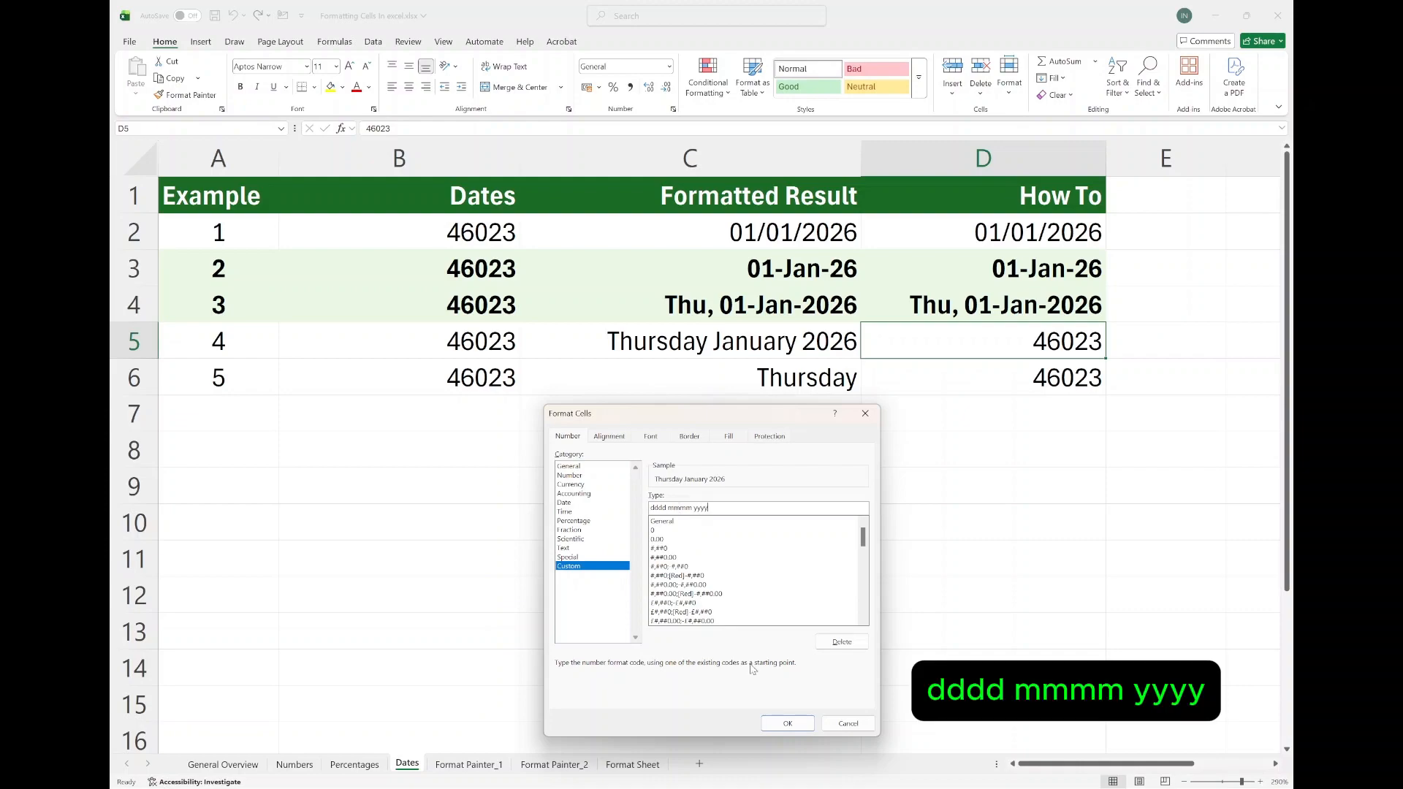
click(787, 719)
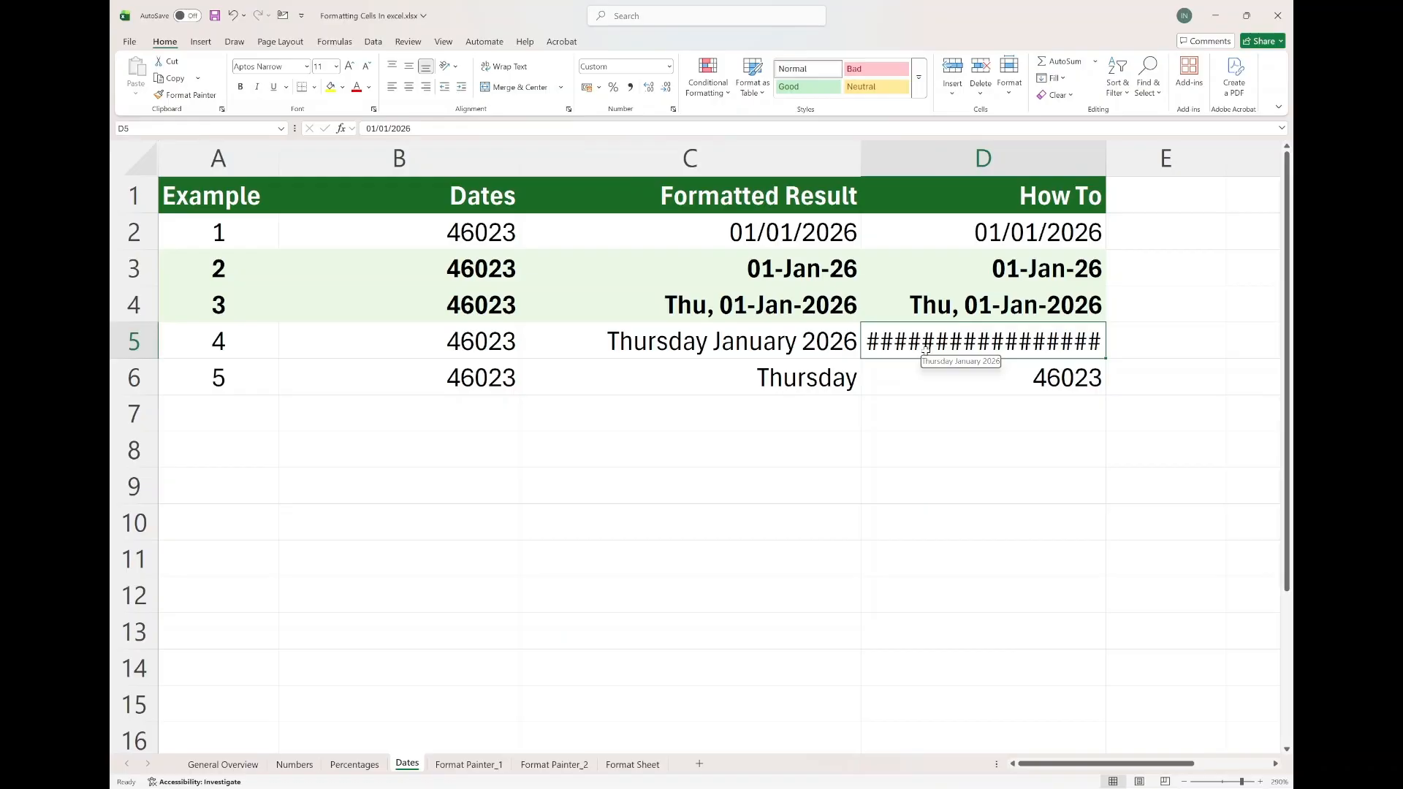
- AutoFit the width of column D to the date in cell D5
key(alt)
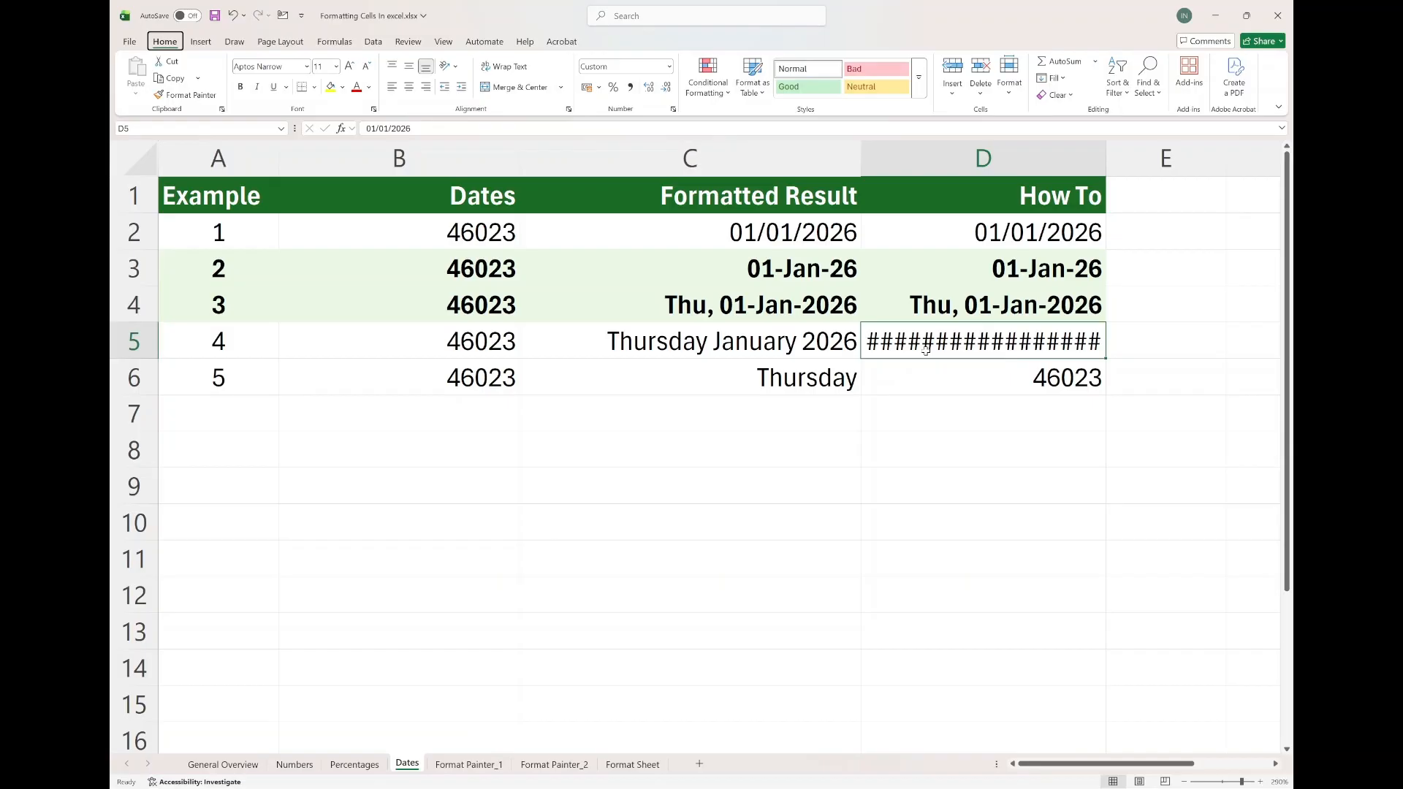
key(h)
key(o)
key(i)
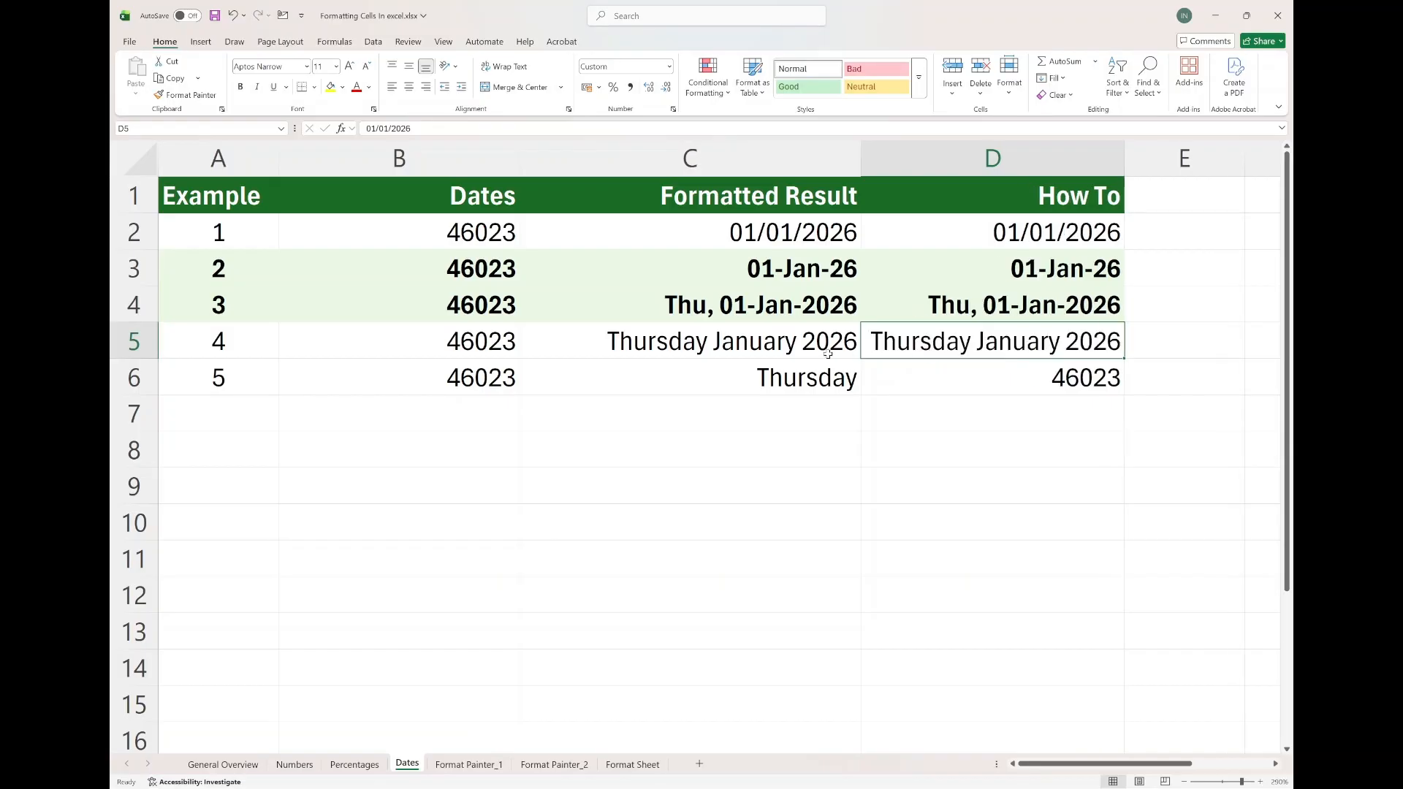
- Apply the custom date format dddd to cell D6
click(885, 378)
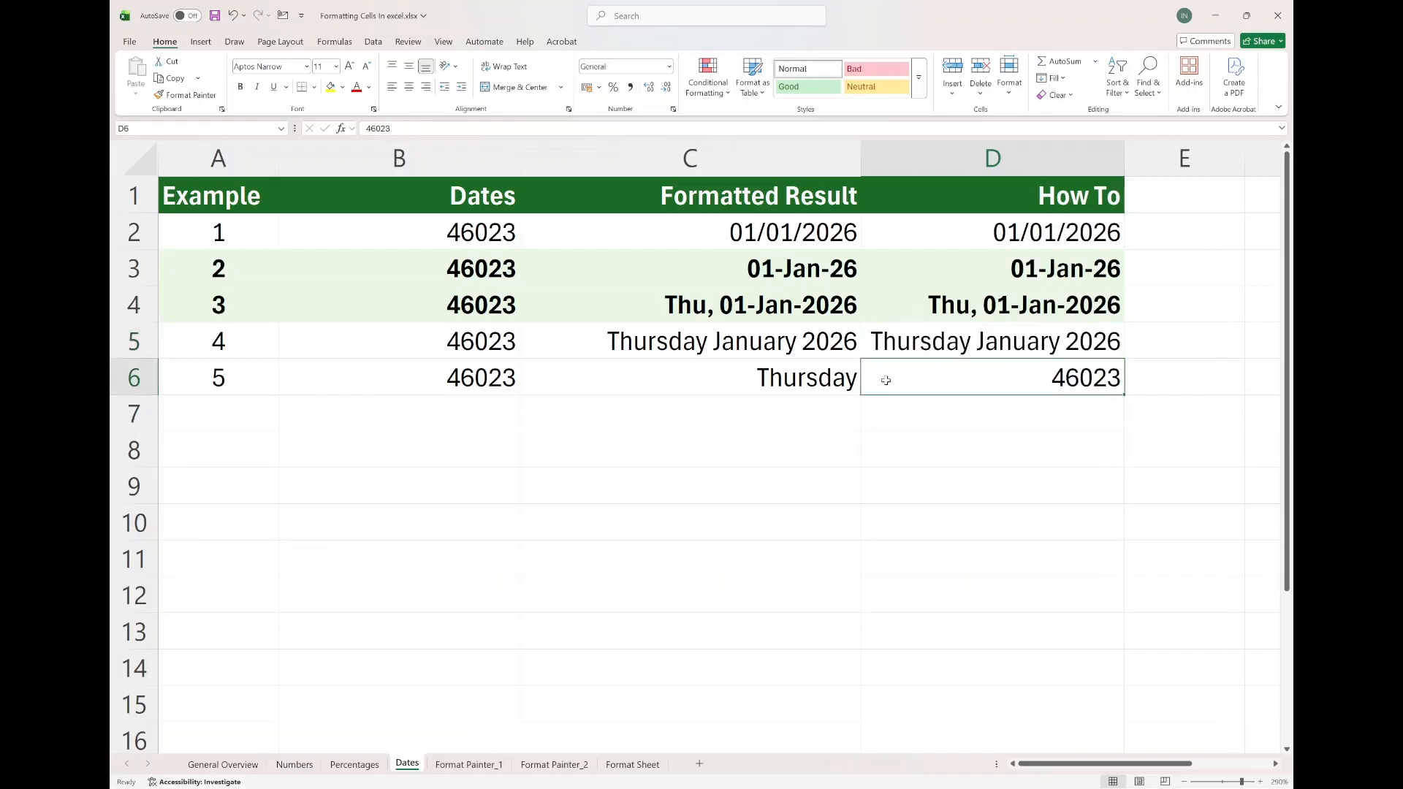
click(673, 110)
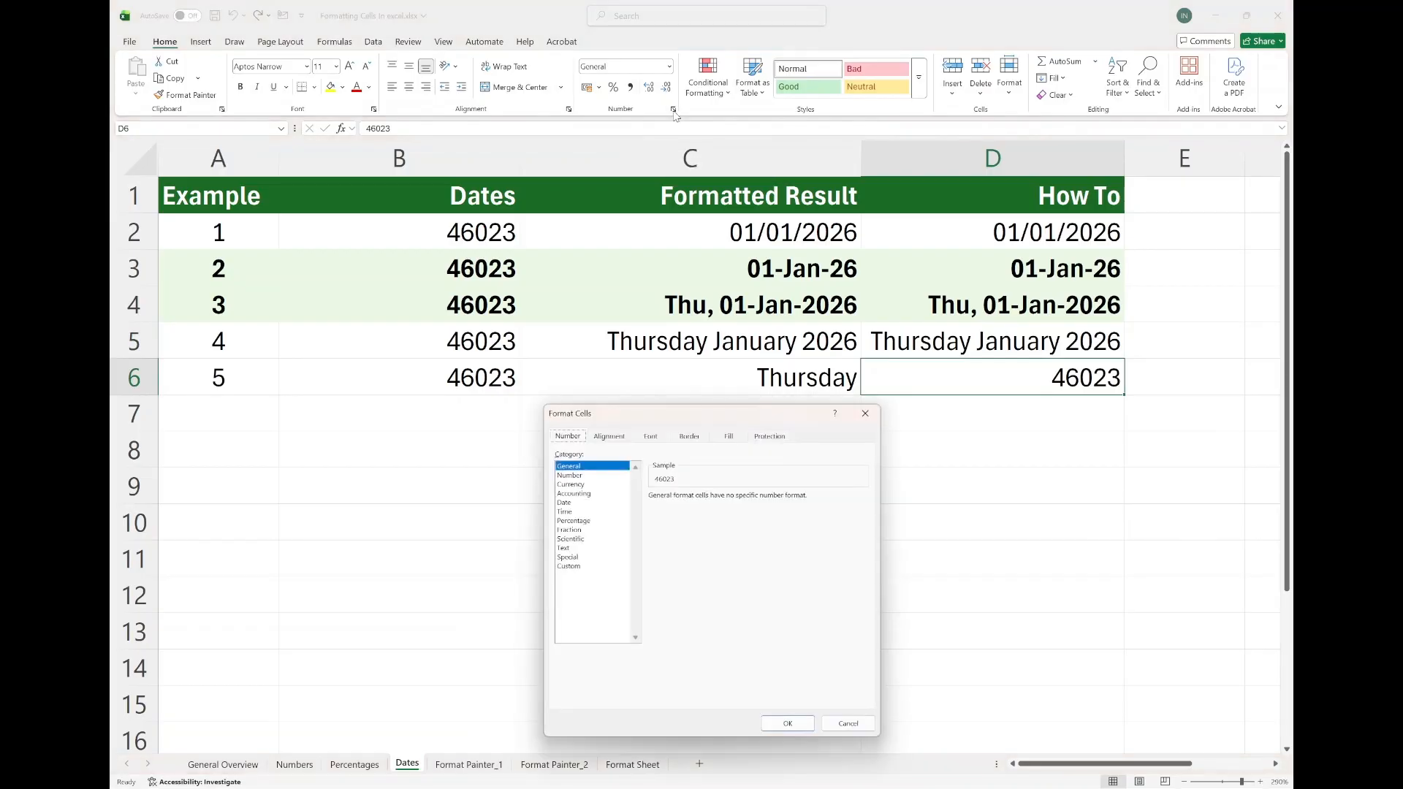
click(568, 567)
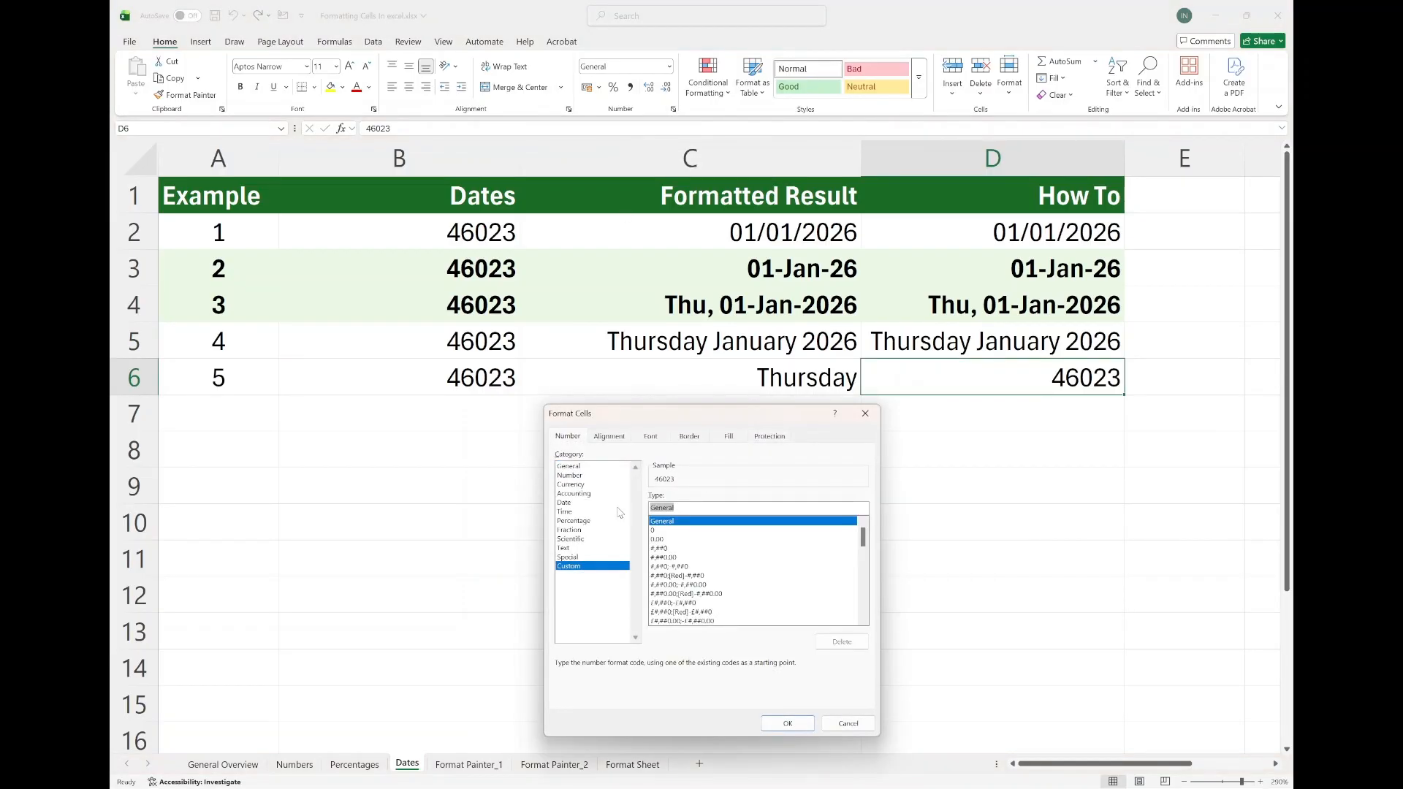
text(dddd)
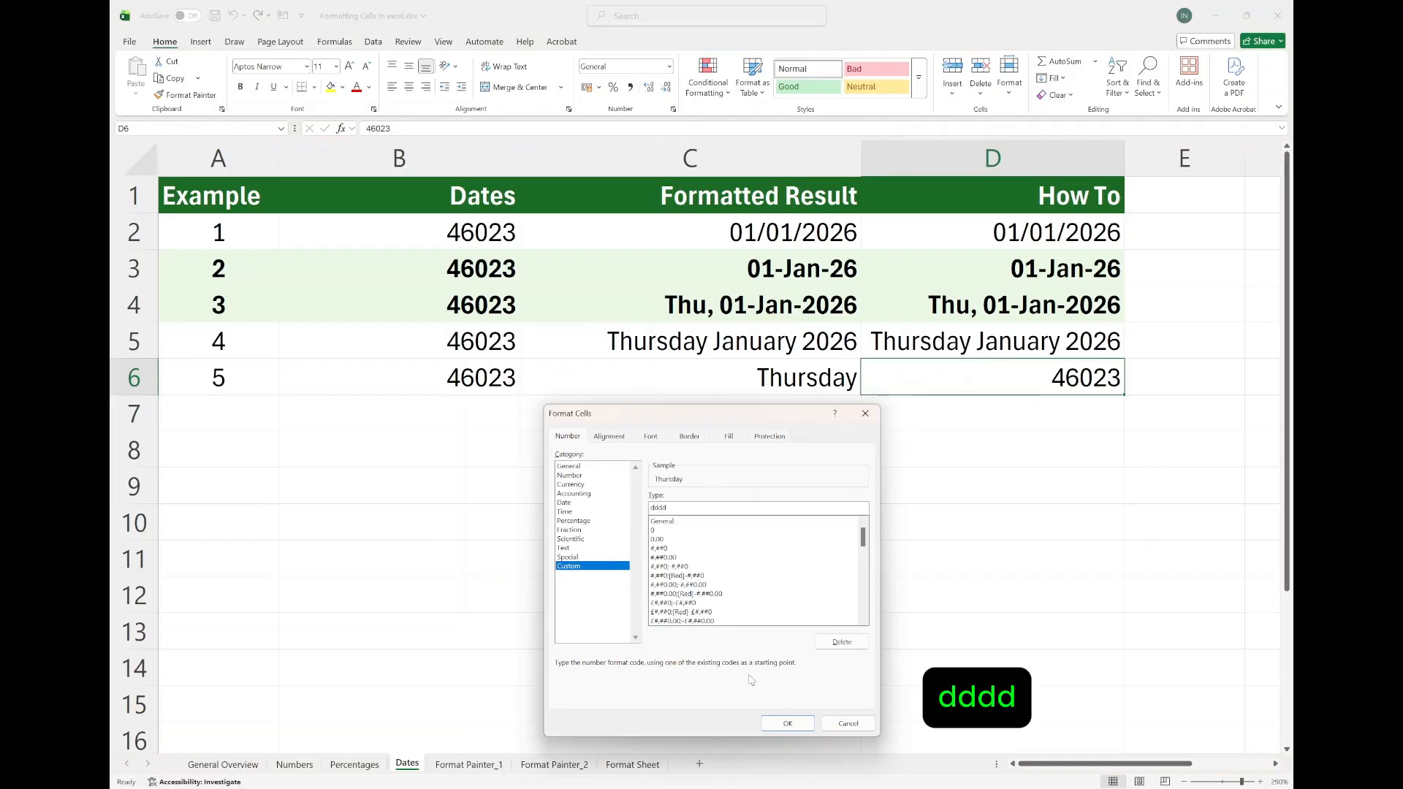
click(787, 724)
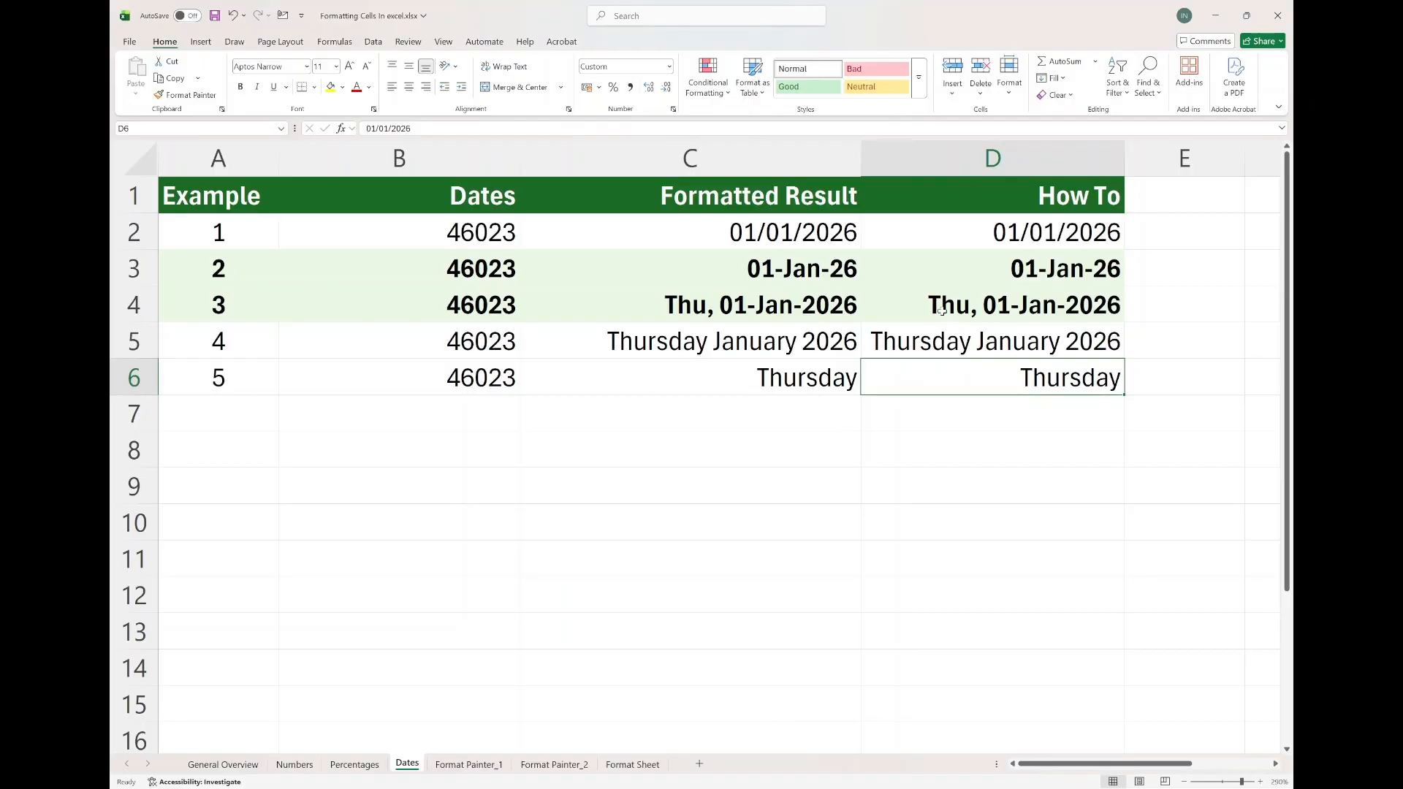
- Inspect the underlying values of the formatted cells D5 and D6, leaving their contents unedited
drag(942, 335, 948, 366)
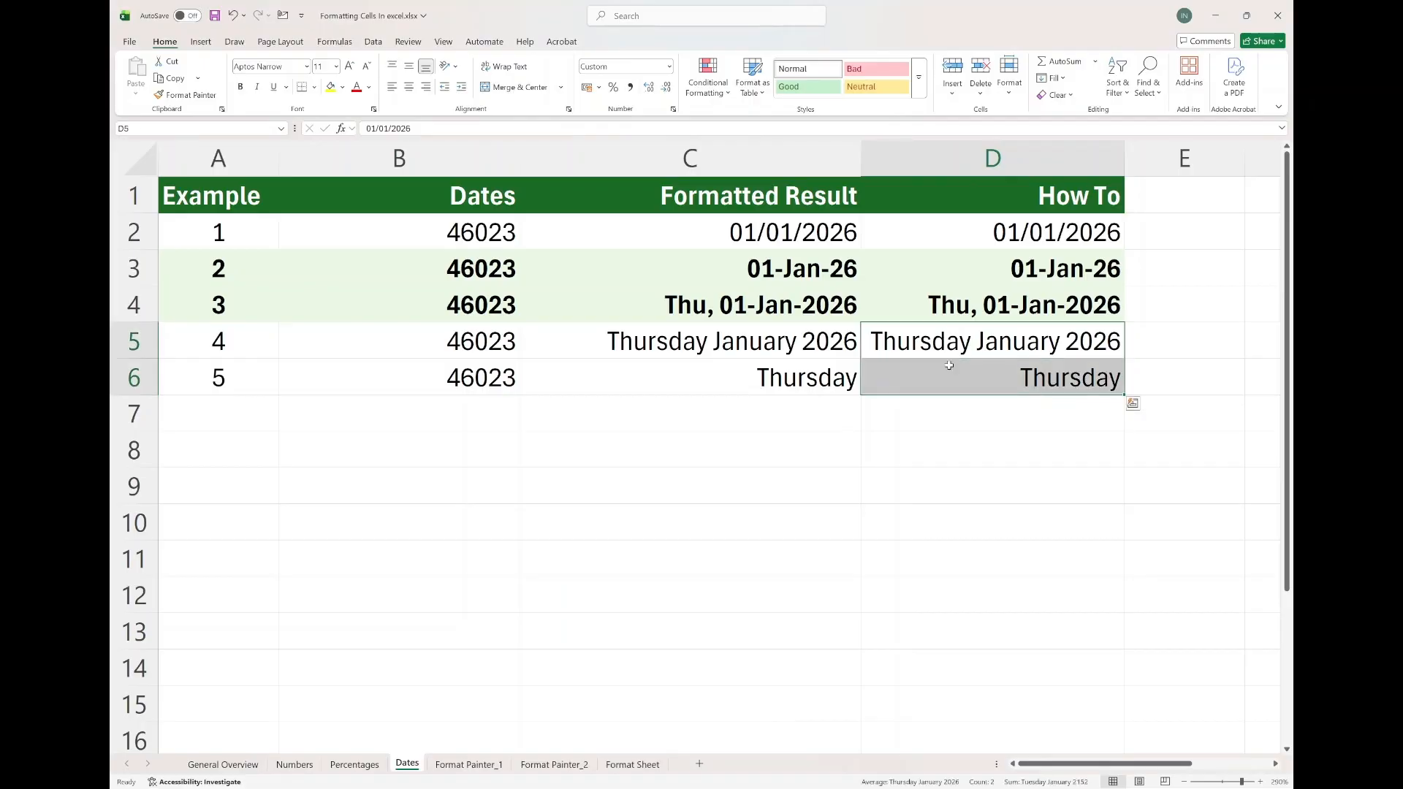
click(952, 345)
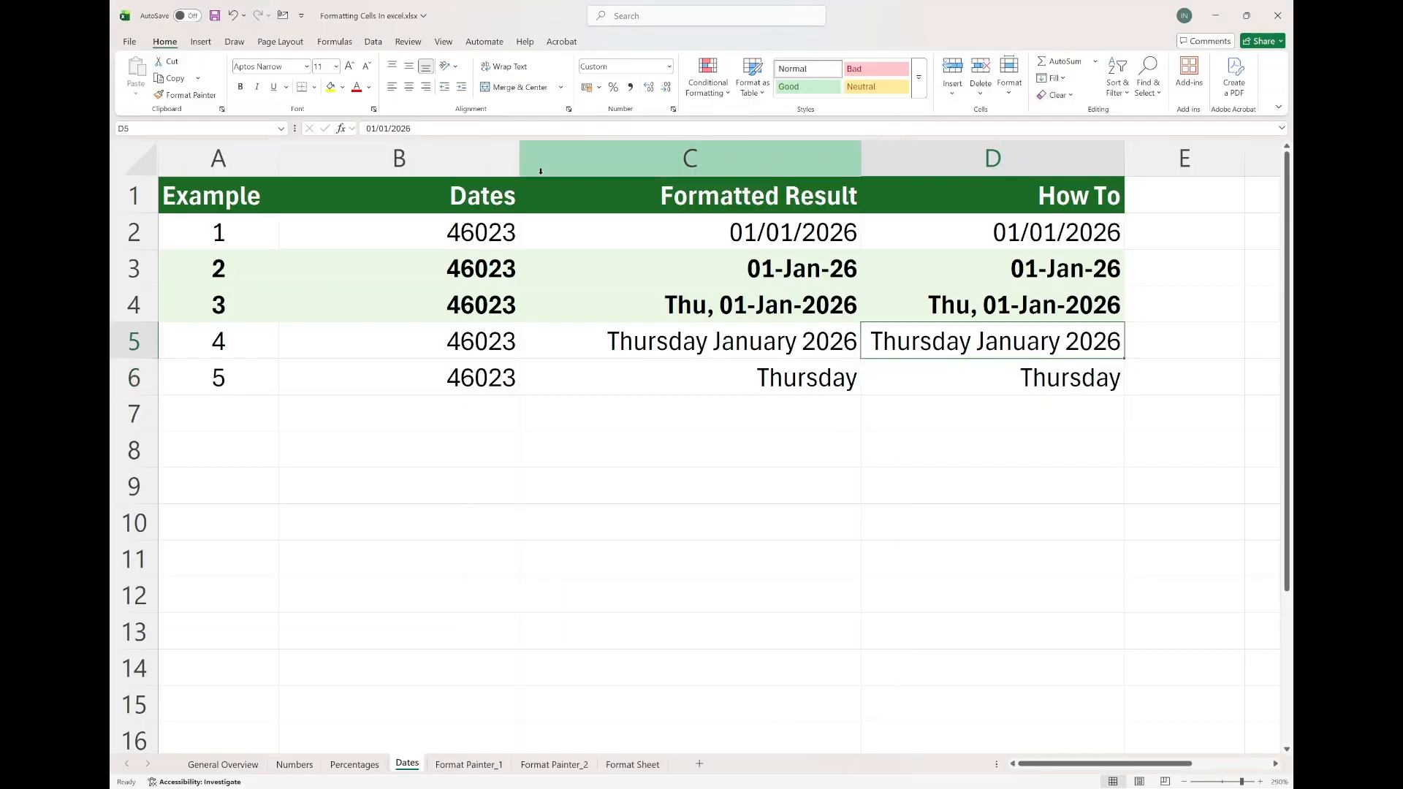
drag(414, 129, 344, 130)
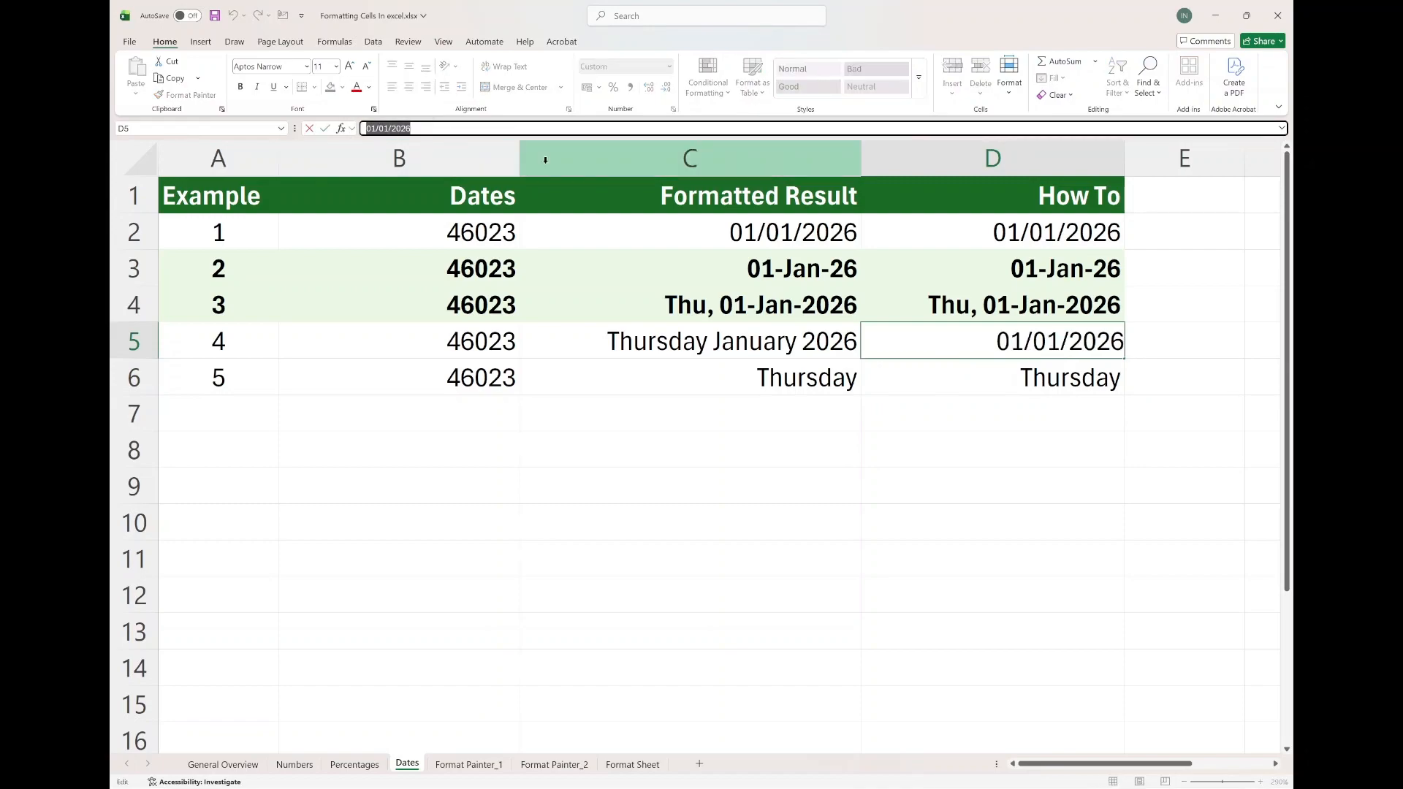
key(Escape)
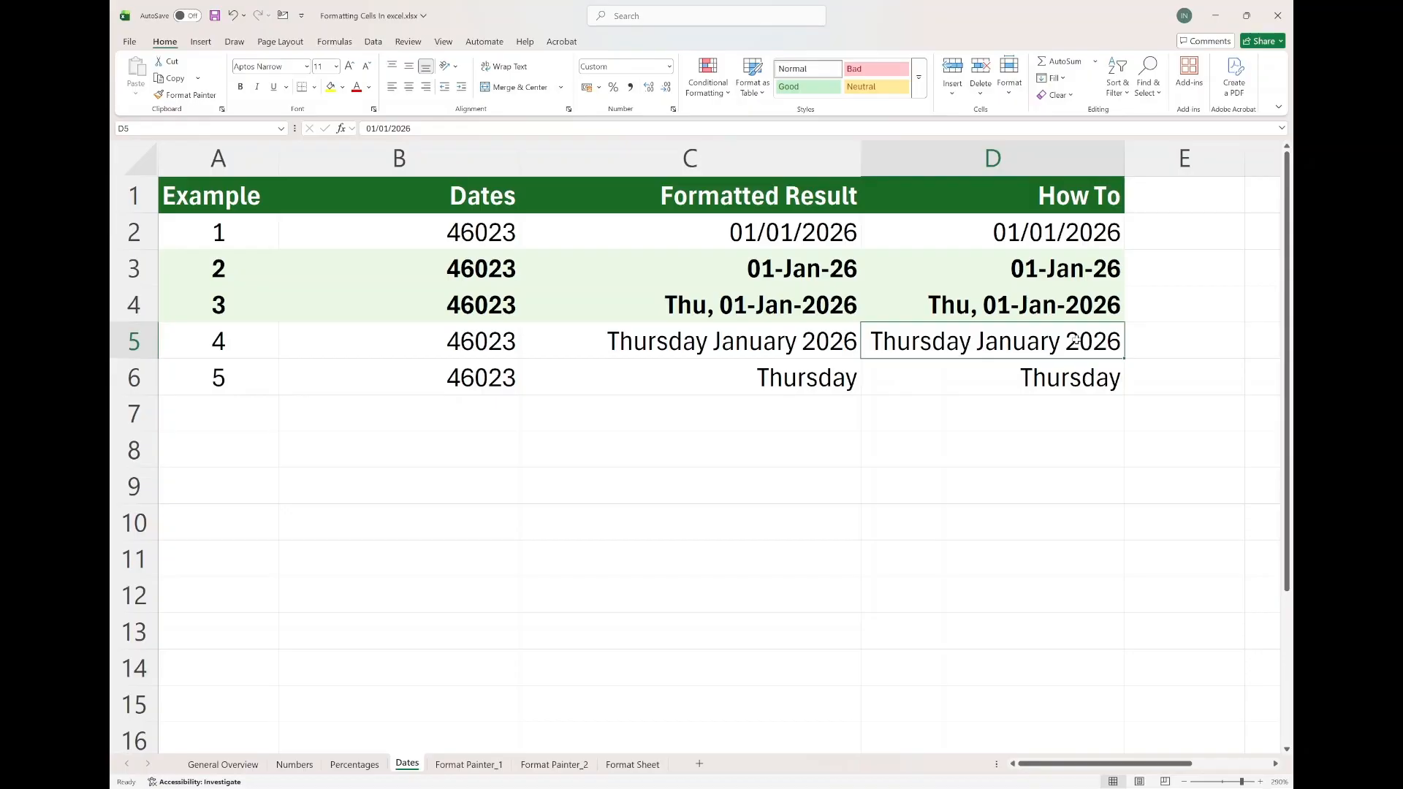
click(974, 382)
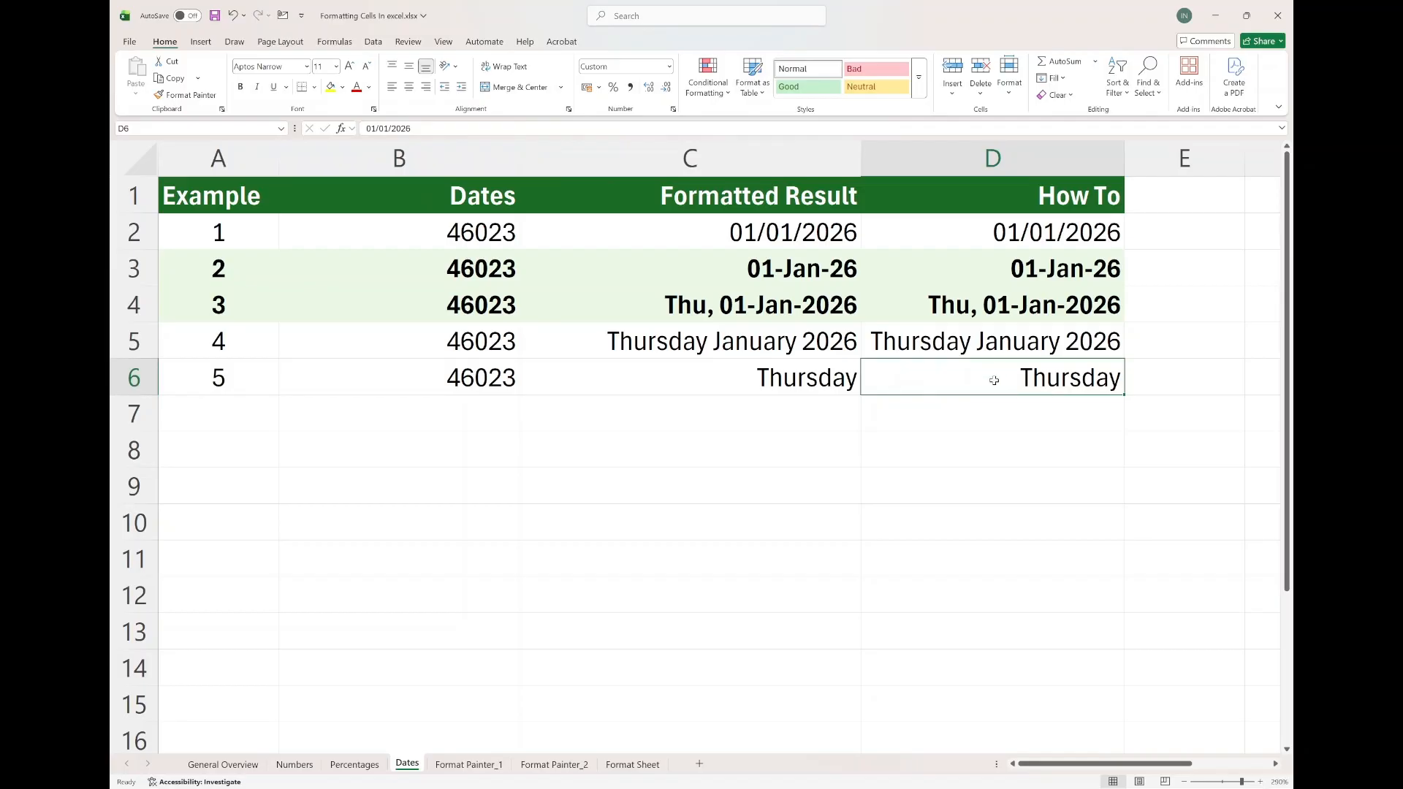
click(415, 132)
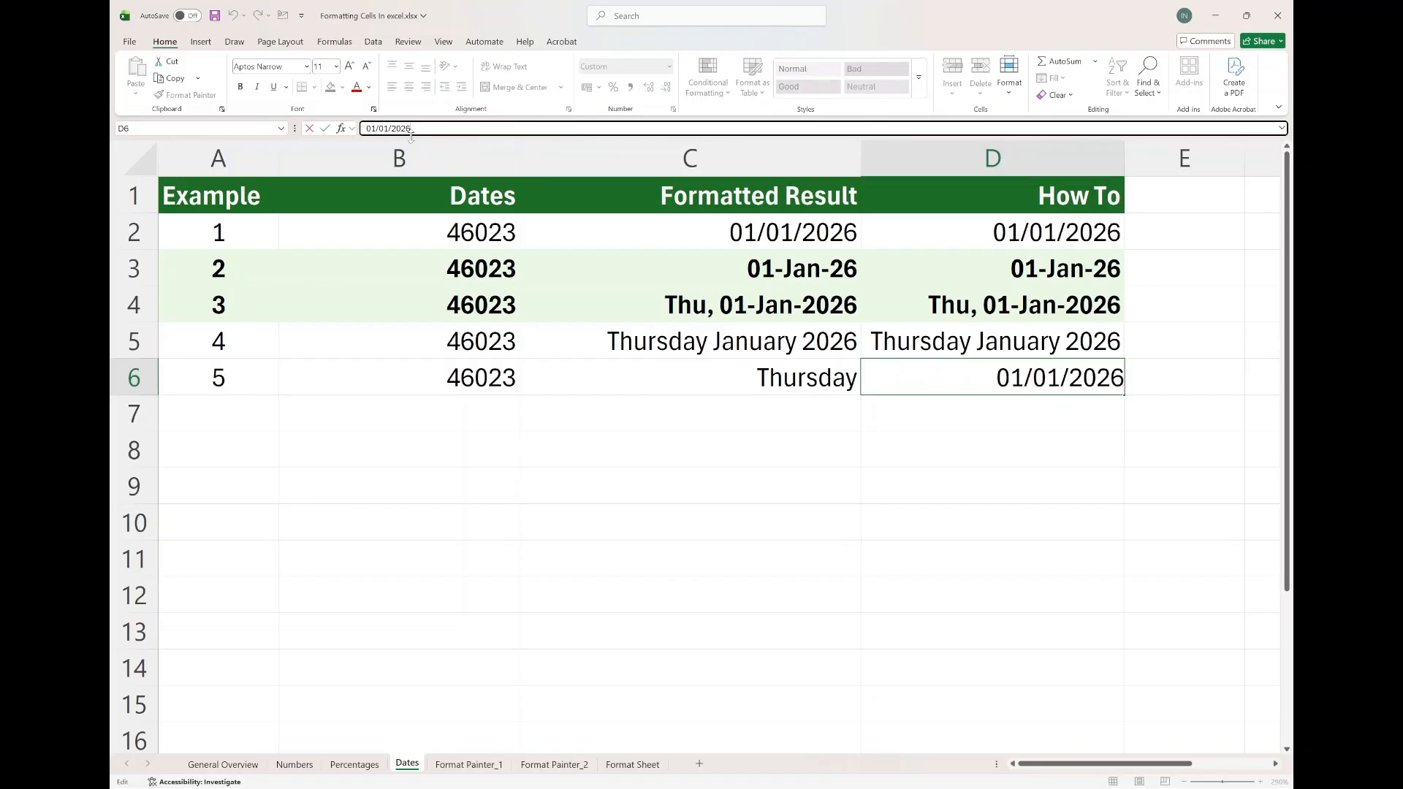
key(Escape)
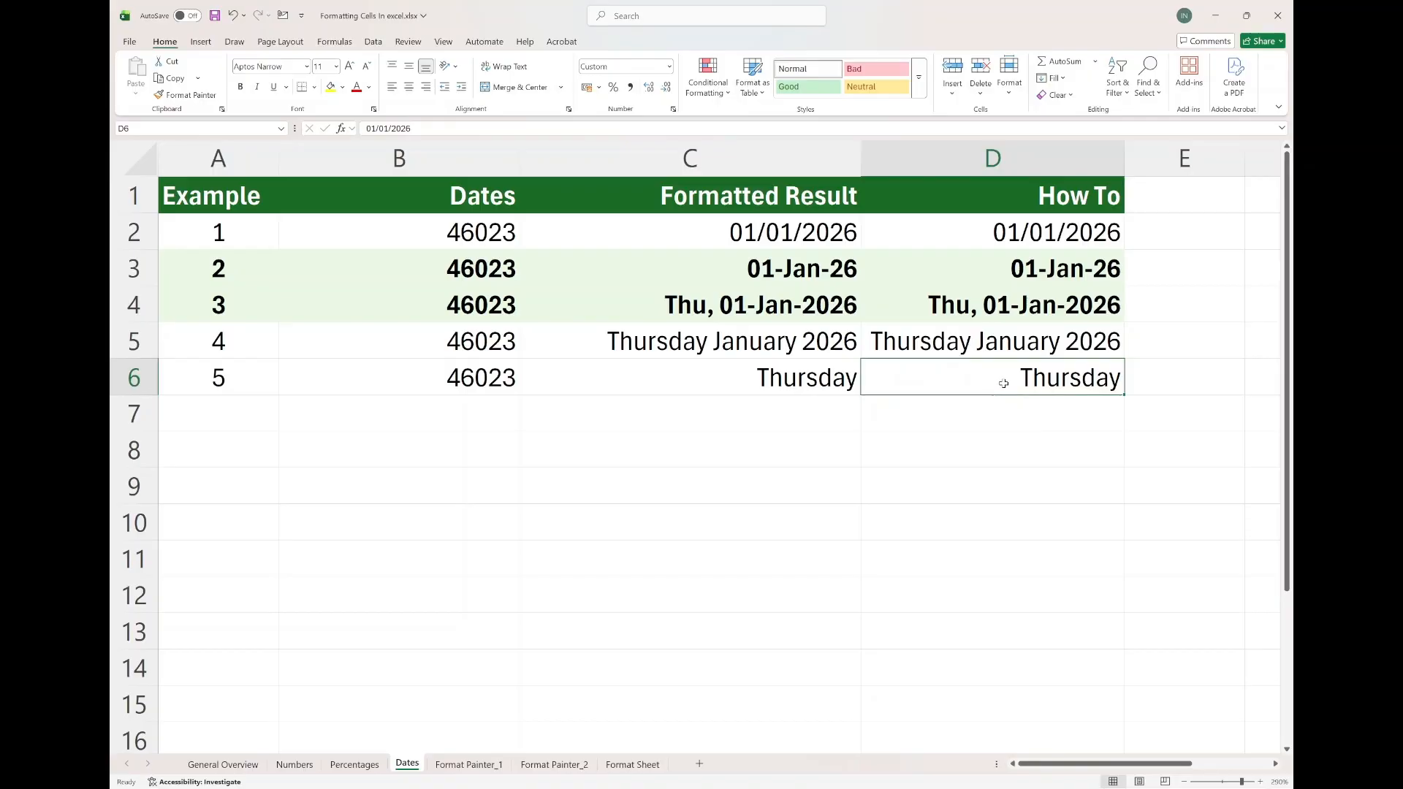
- On the Format Painter_1 sheet, select the sales amounts in B2:B11 and choose the existing custom number format #,##0;[Red](#,##0)
key(ctrl+Page_Down)
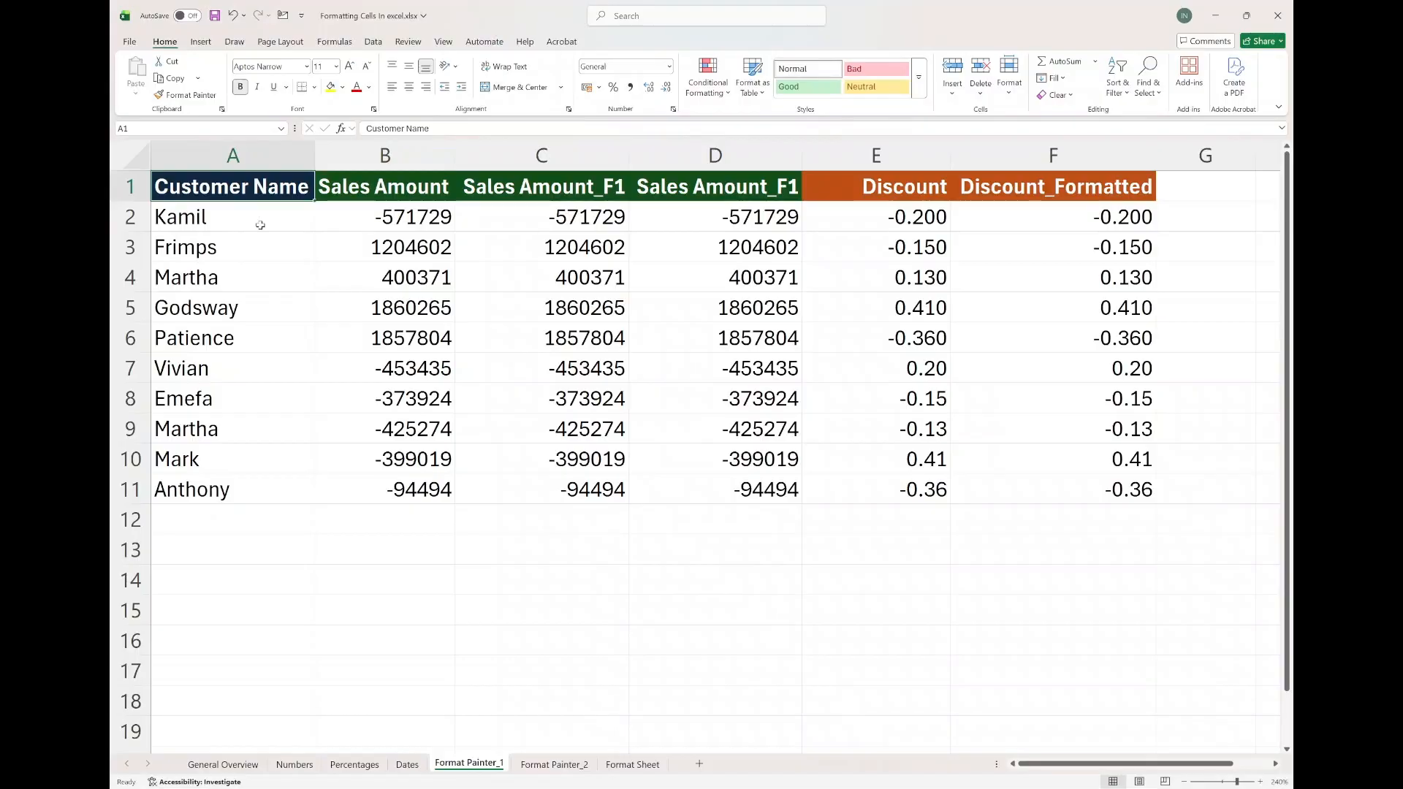
click(344, 213)
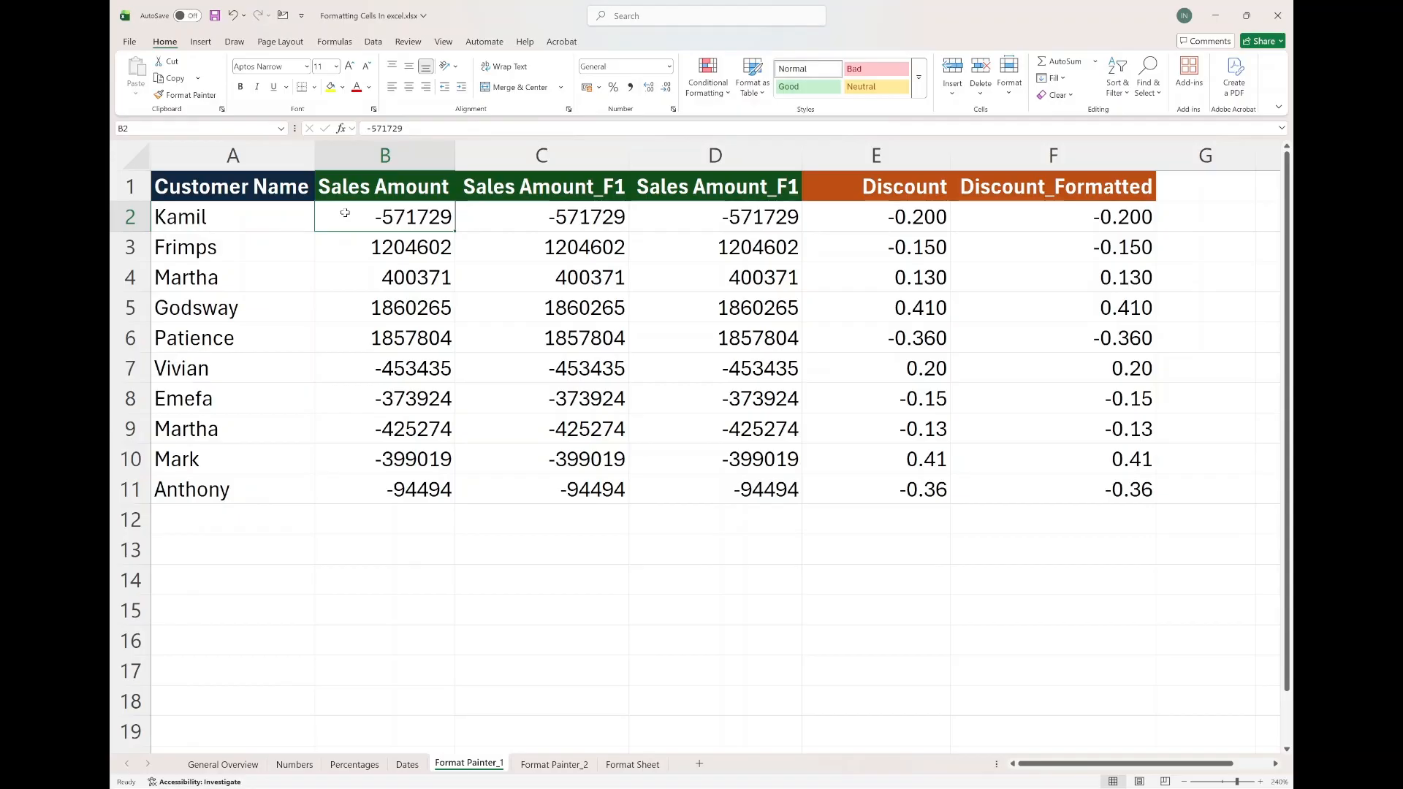
drag(345, 213, 375, 492)
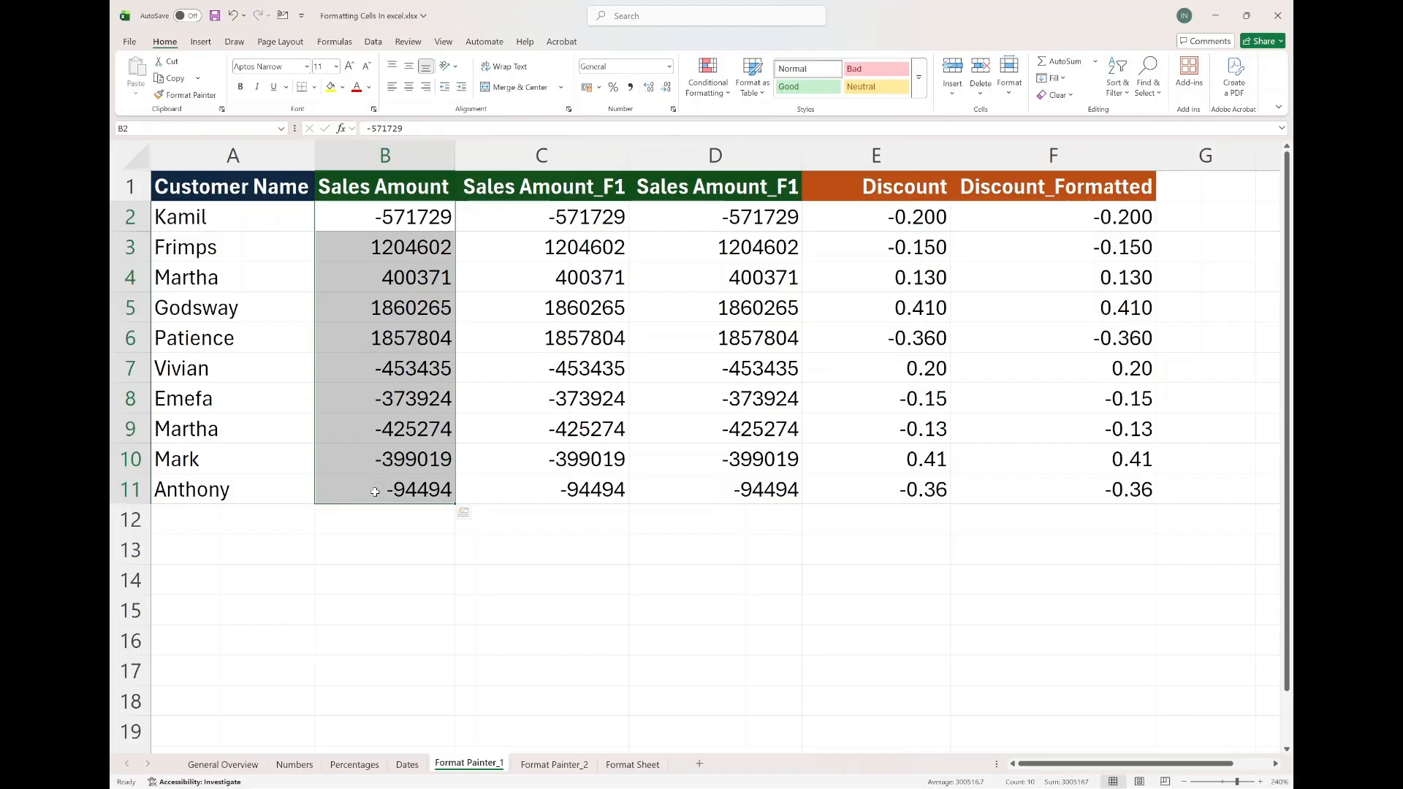
click(673, 110)
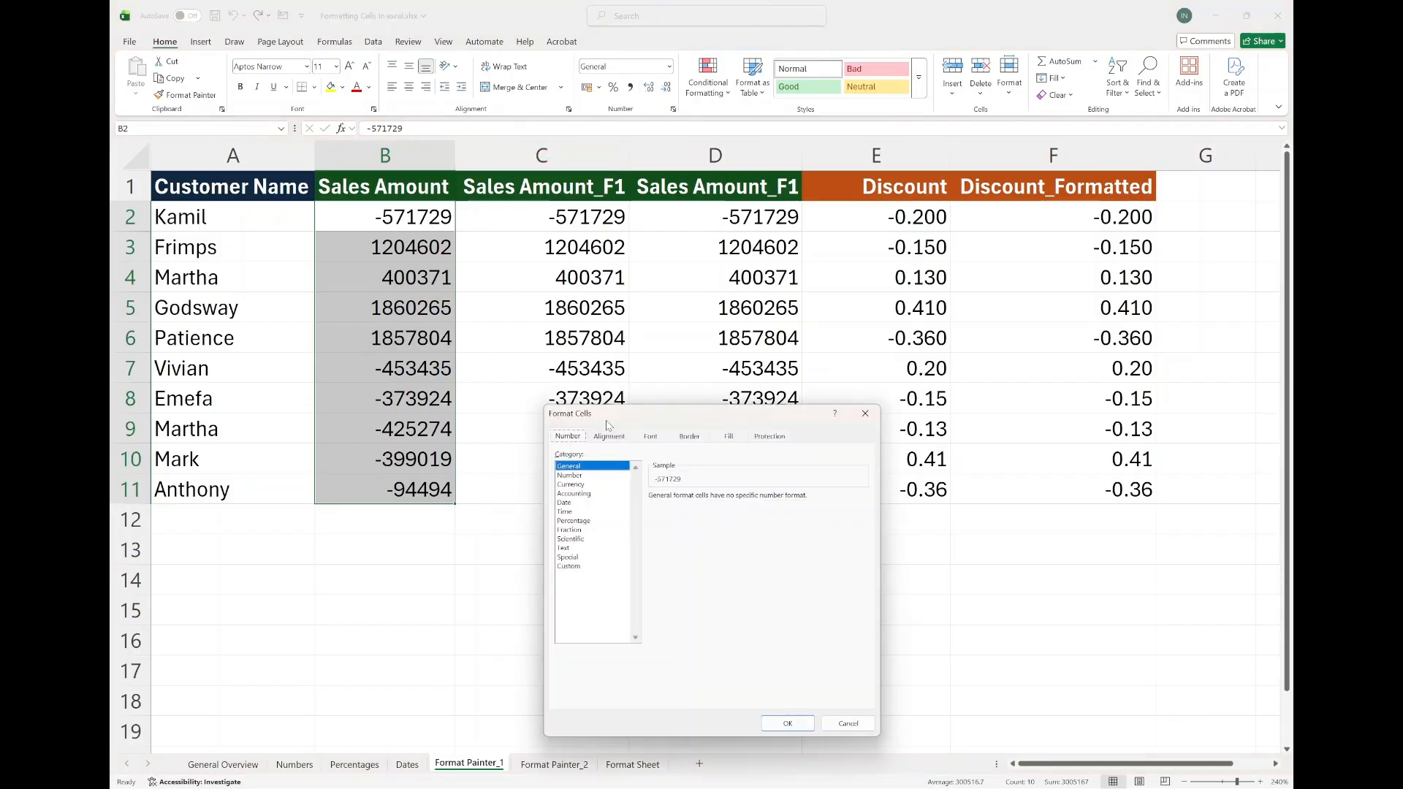
click(572, 567)
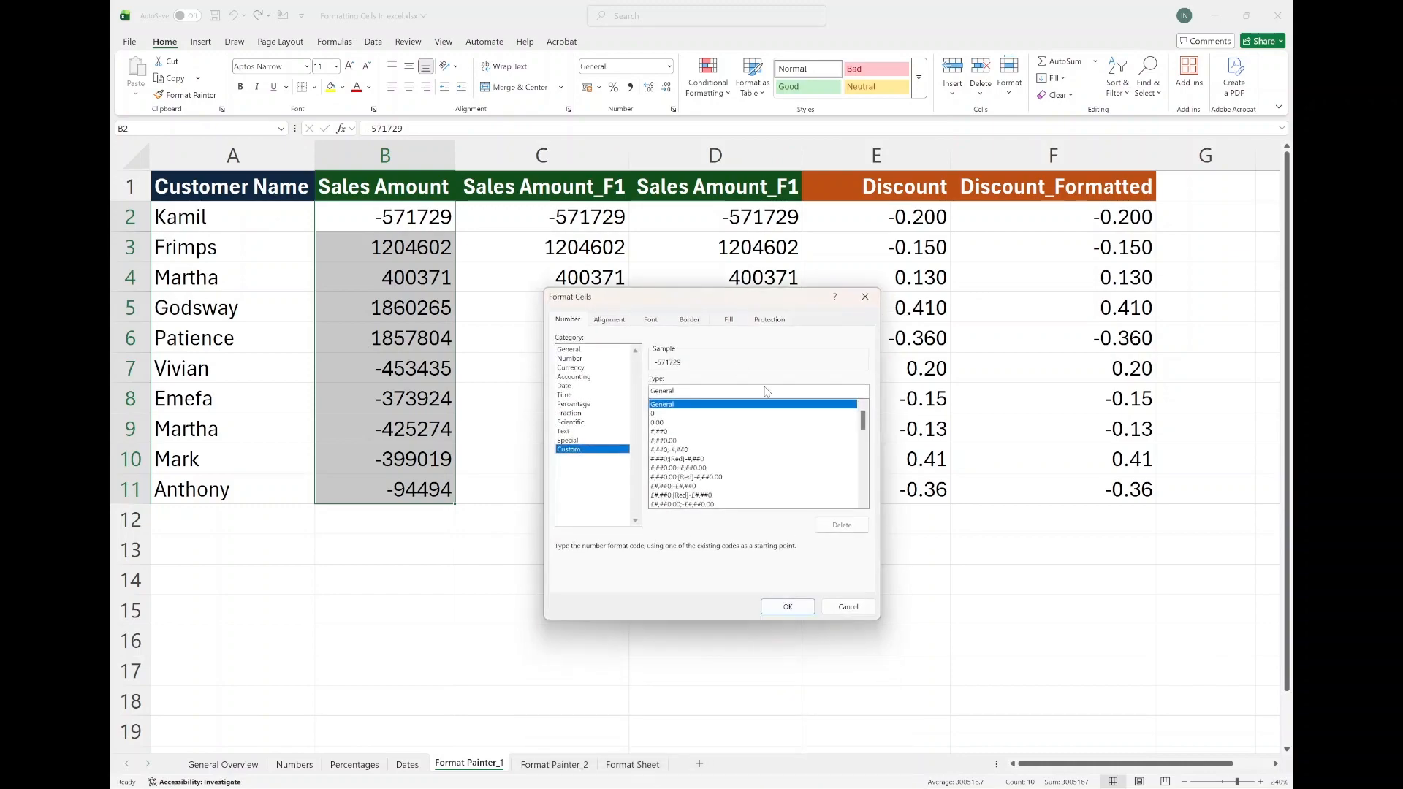
drag(863, 424, 865, 498)
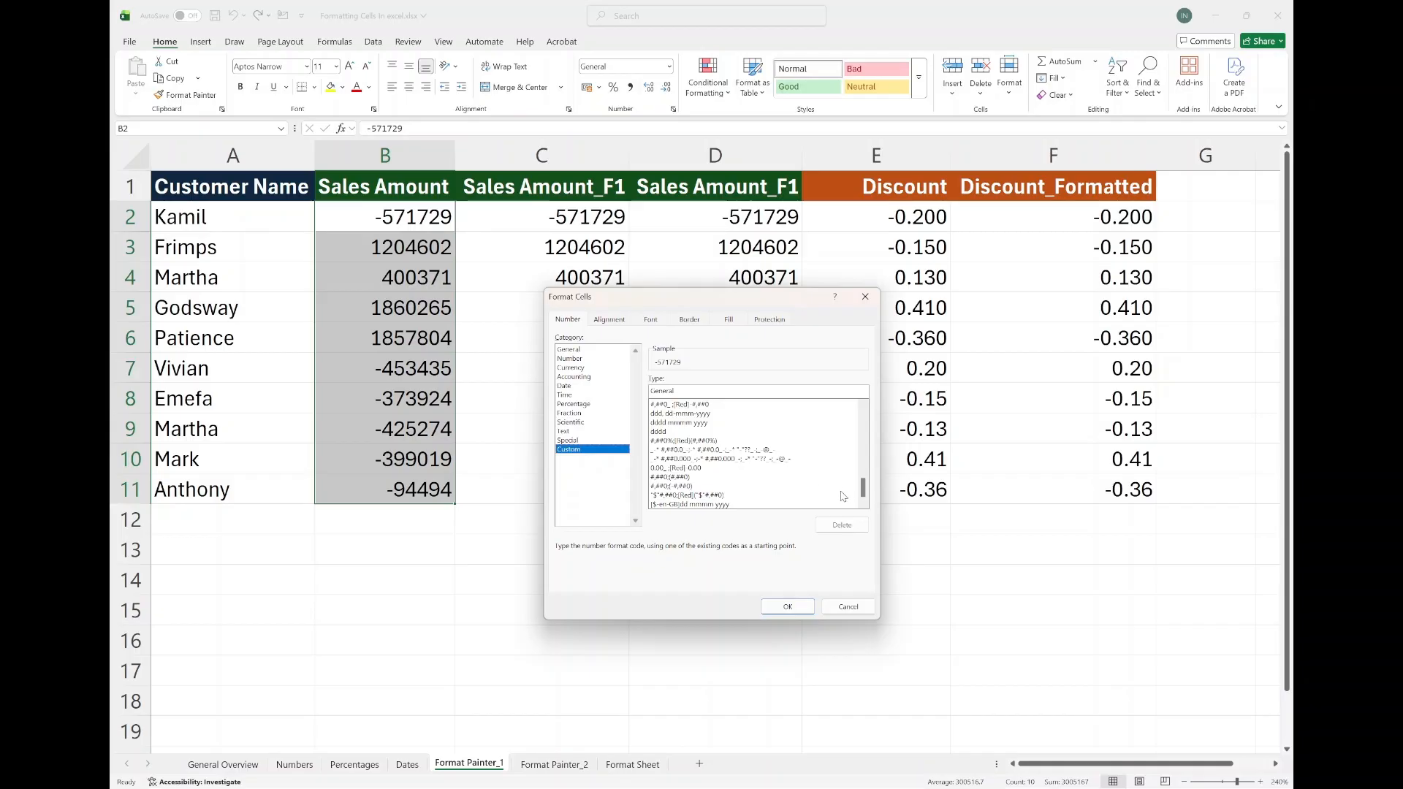
drag(861, 491, 861, 479)
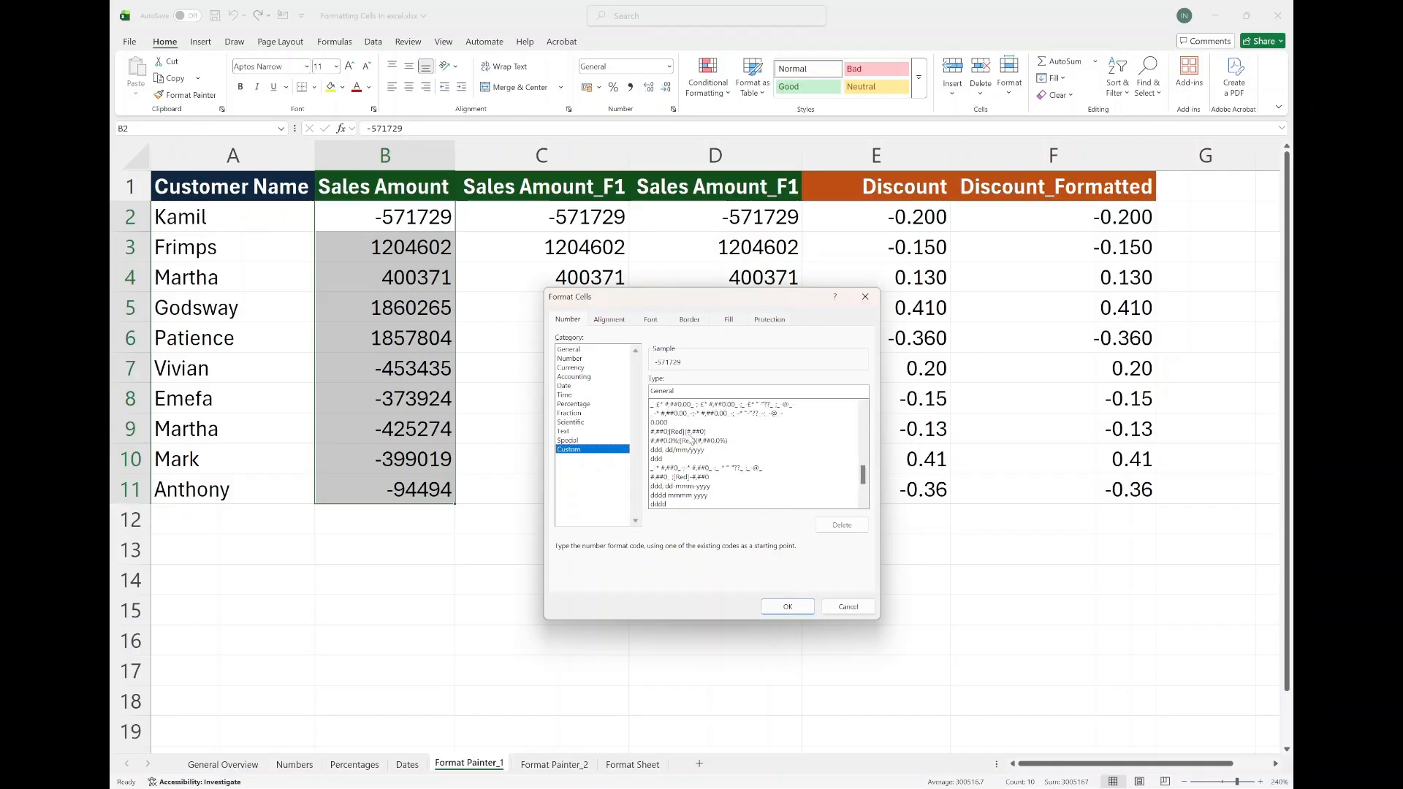
click(689, 433)
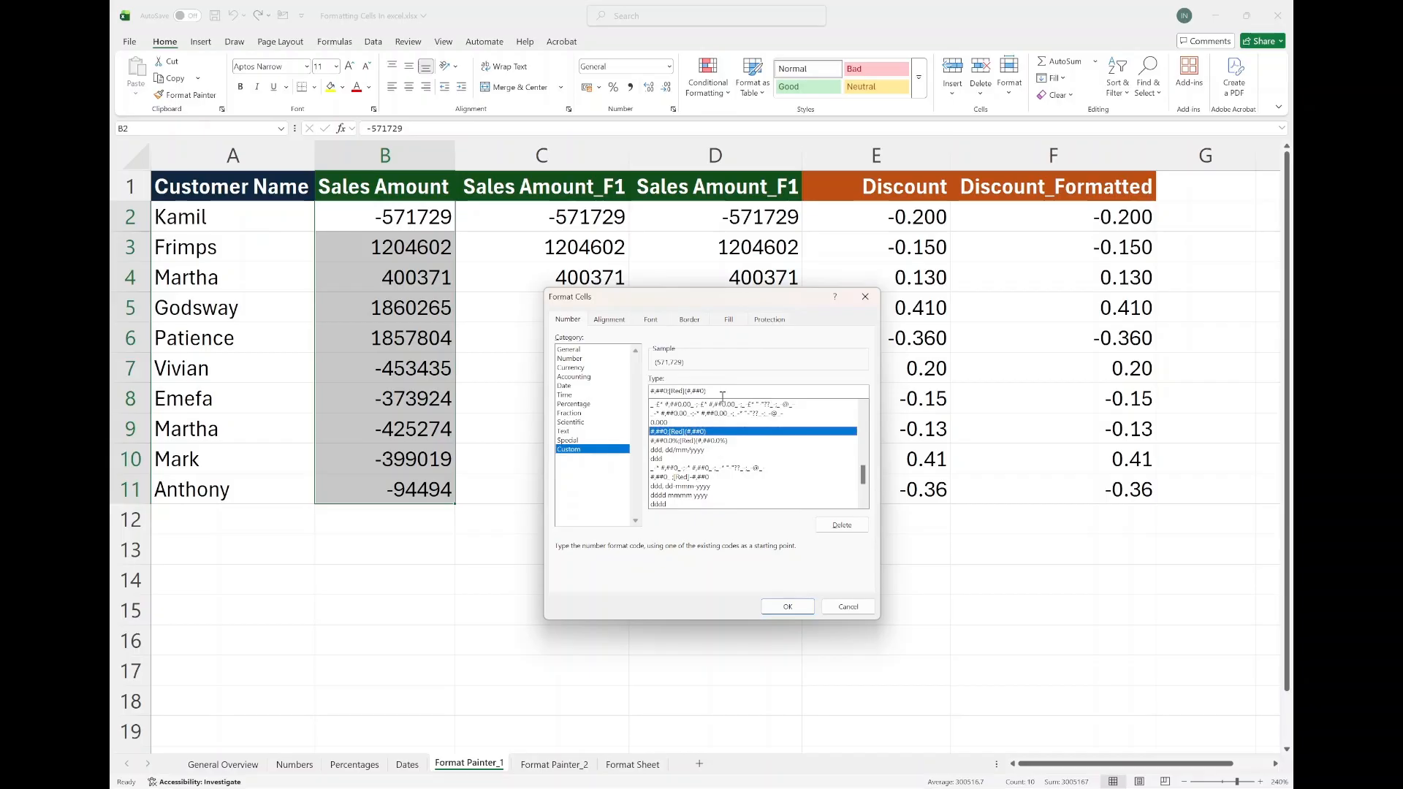
- Re-enter the custom number format as #,##0;[red](#,##0) and apply it to the sales amounts in B2:B11
drag(719, 391, 642, 390)
key(BackSpace)
text(#)
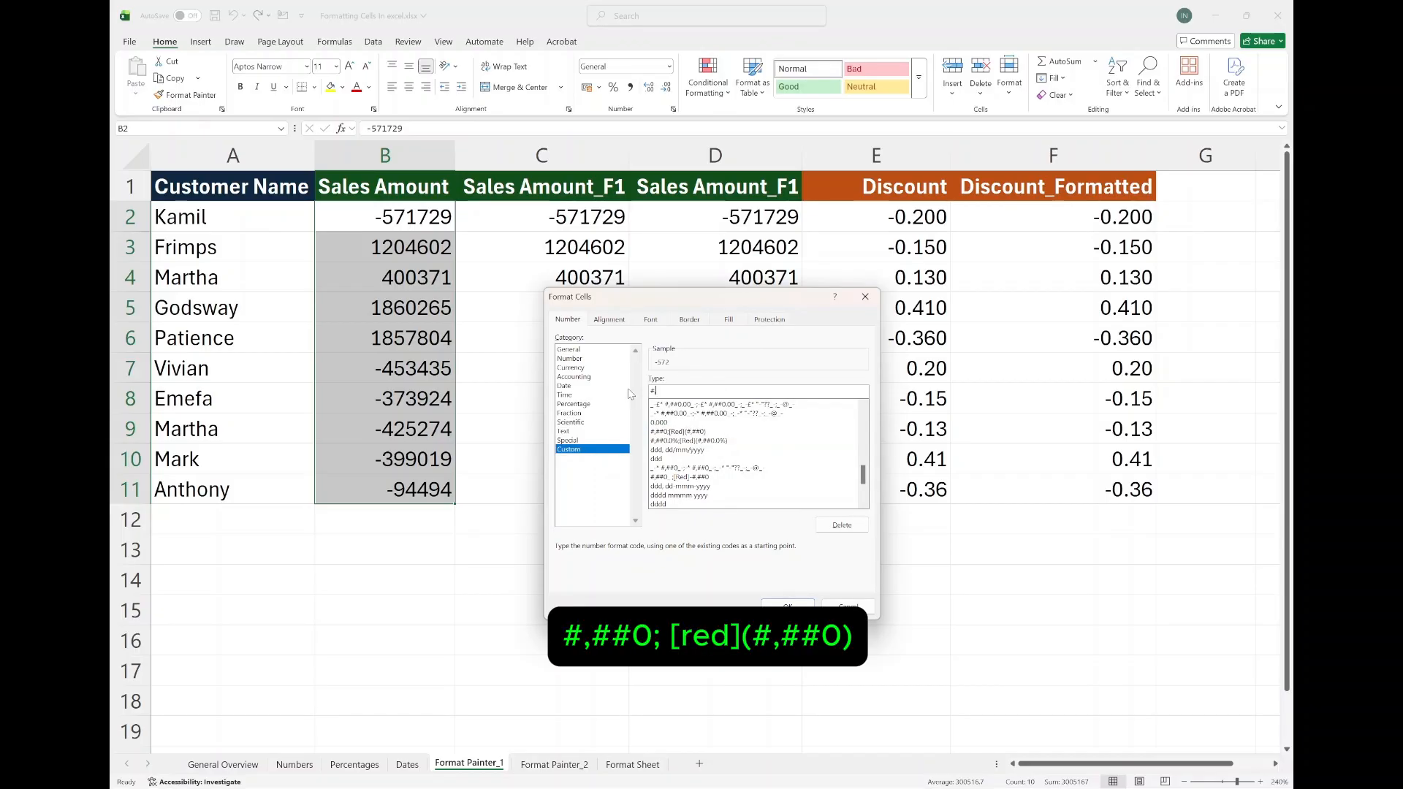
text(,##0;)
text([red](#,##0))
key(Return)
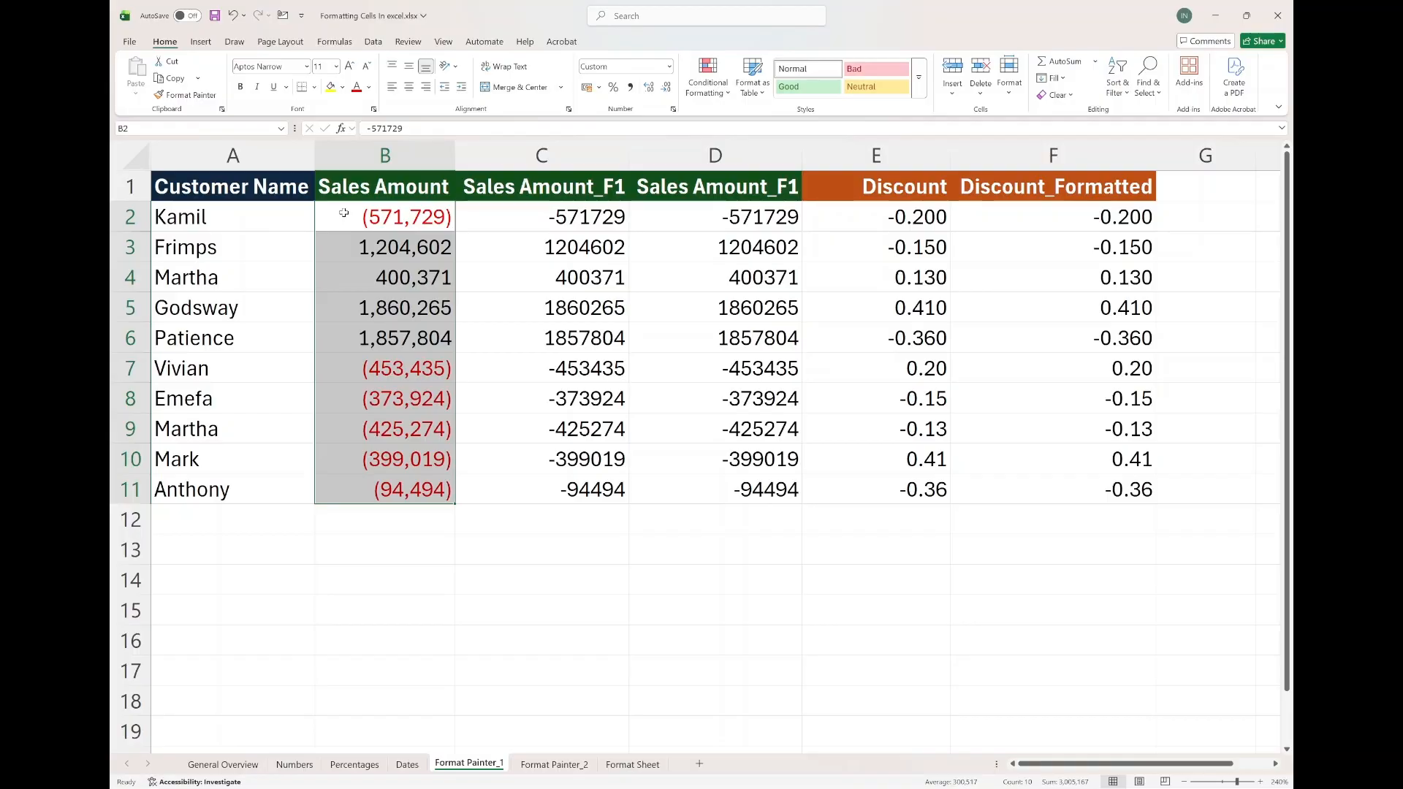
click(345, 251)
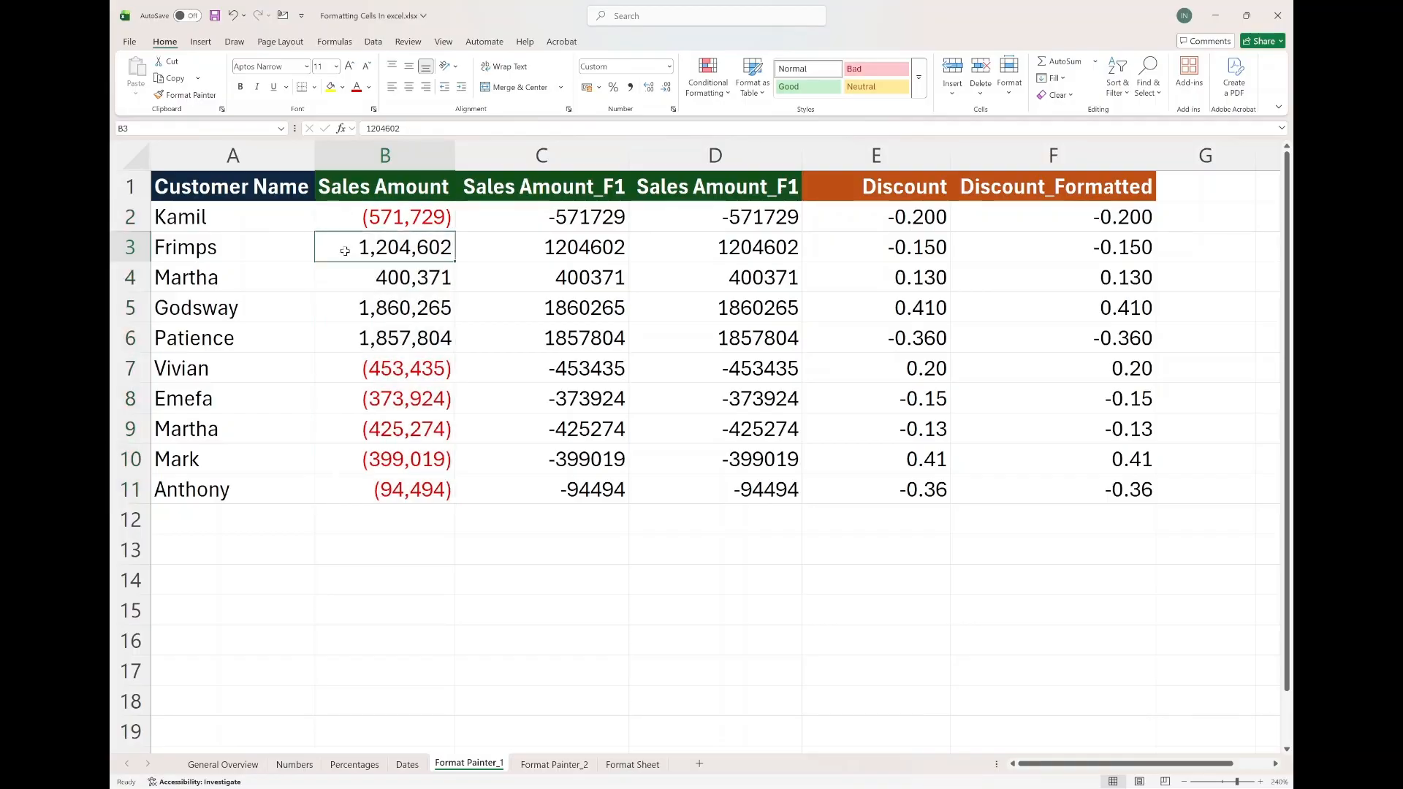
click(348, 217)
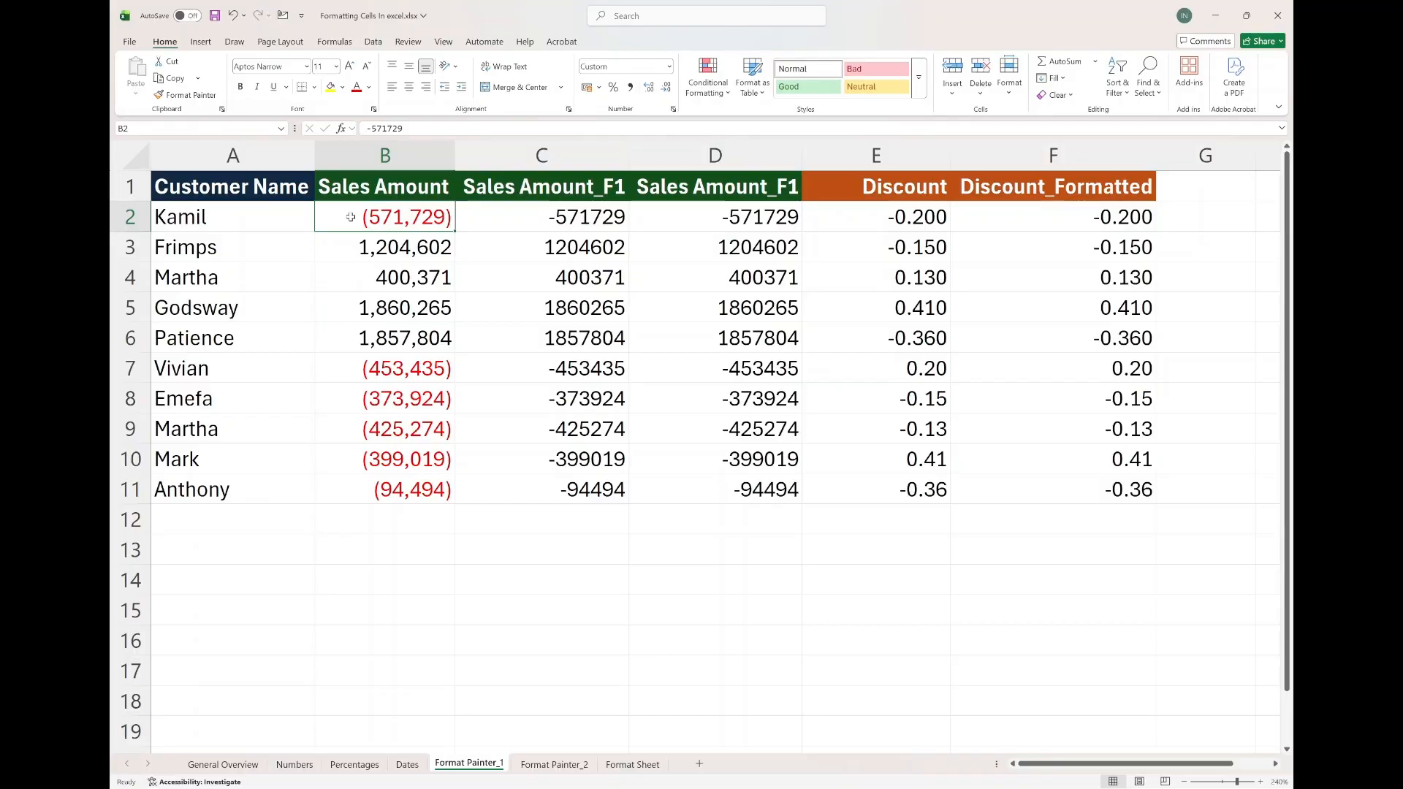
- Copy the number formatting of B2:B11 onto the Sales Amount_F1 values in C2:C11 with Format Painter
mouse_move(521, 216)
mouse_down()
mouse_move(550, 537)
mouse_move(555, 487)
mouse_up()
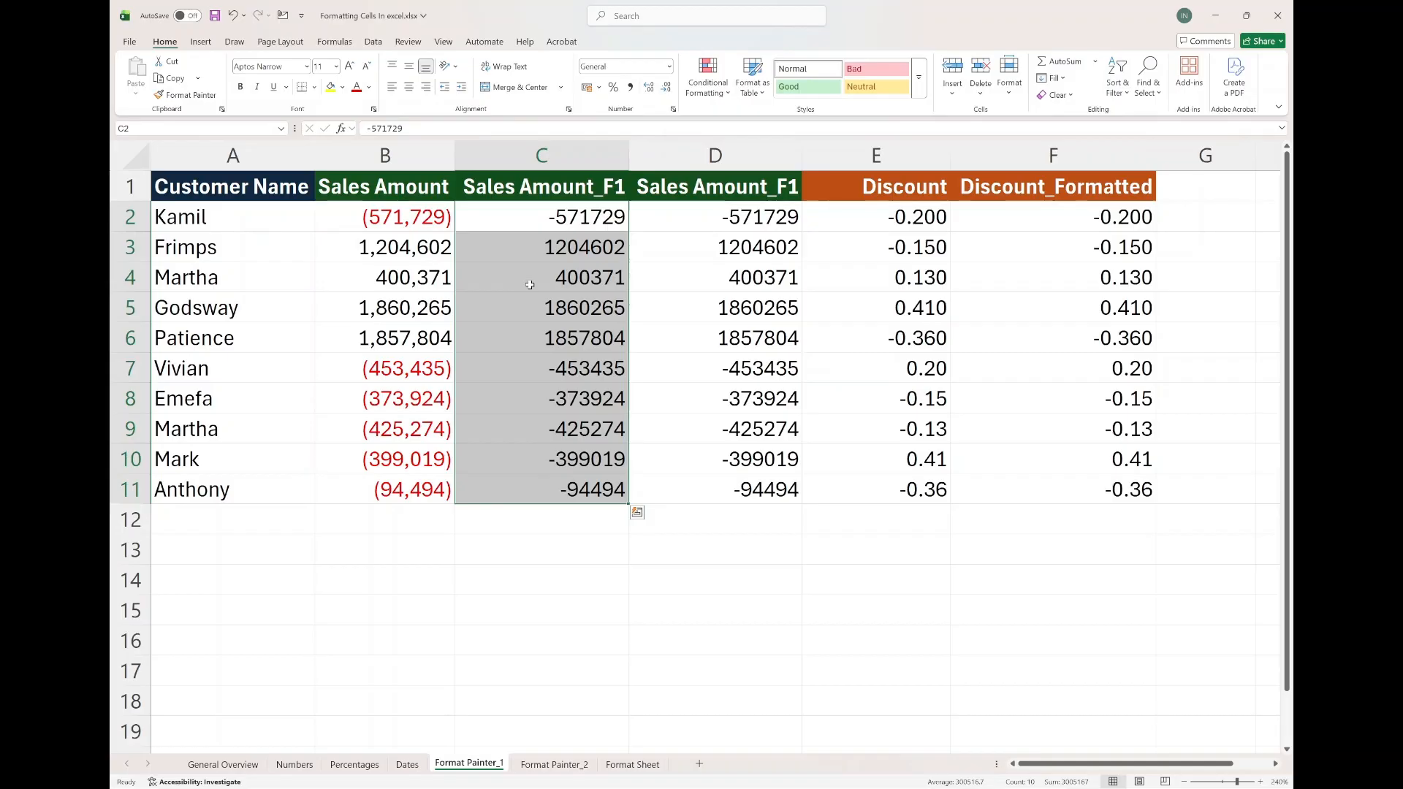
right_click(537, 222)
drag(383, 217, 404, 482)
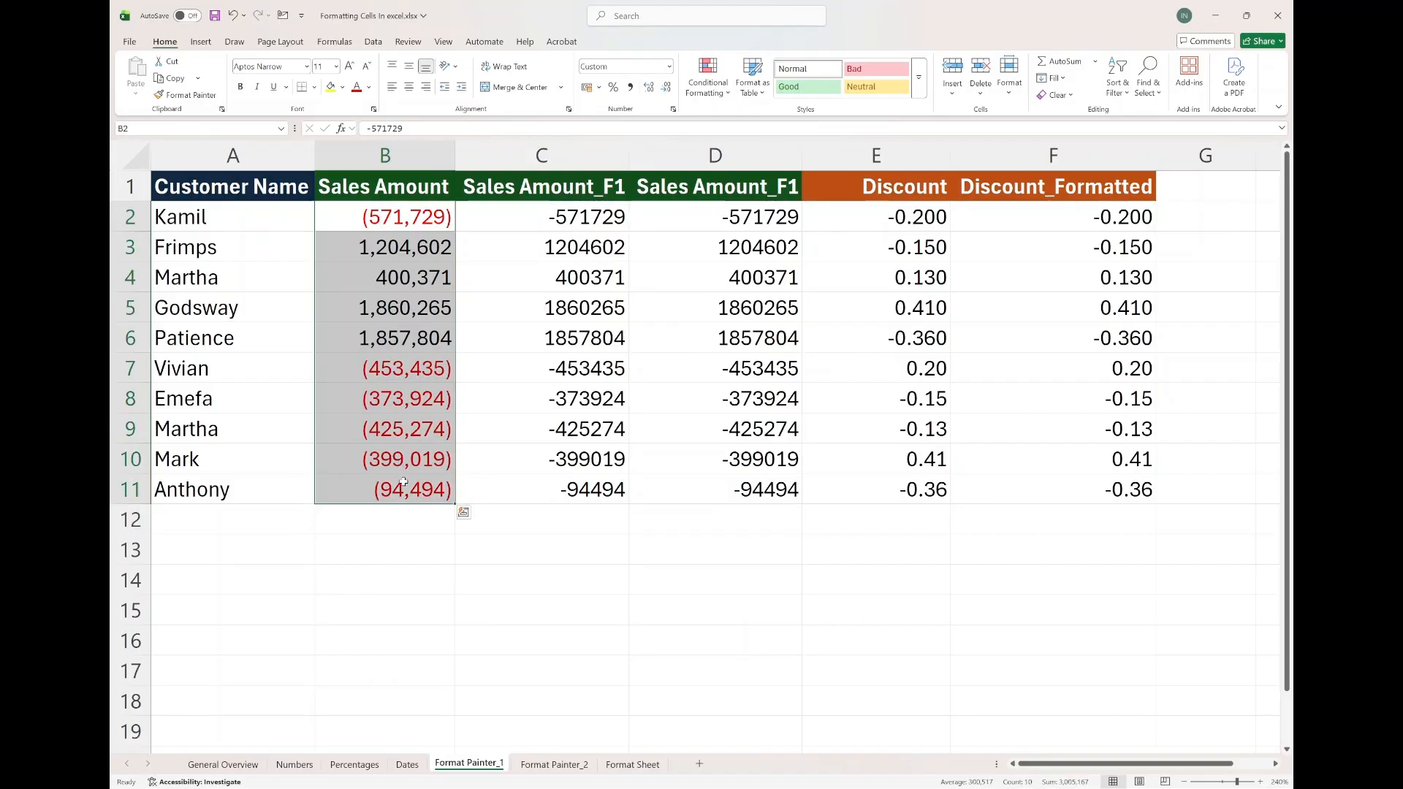
click(196, 98)
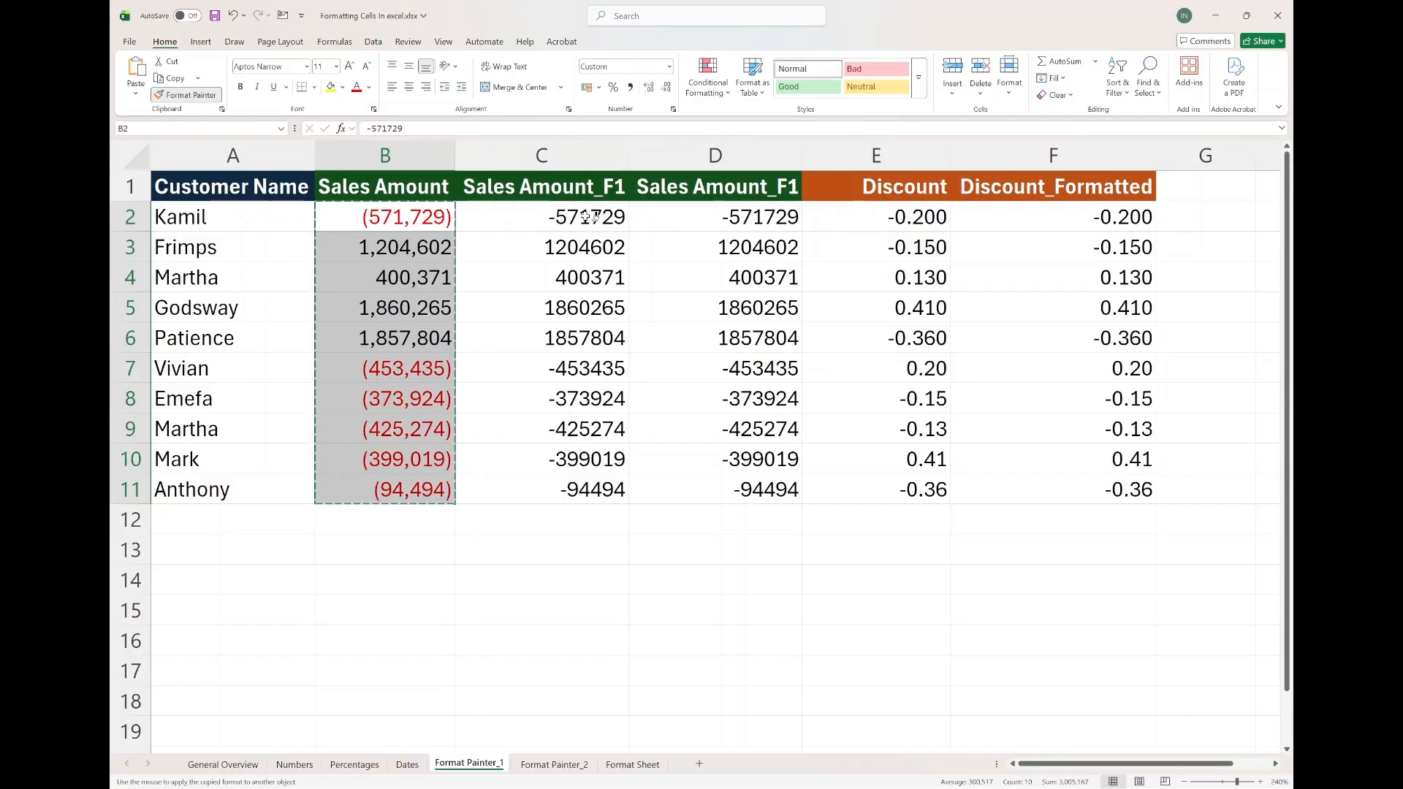
click(527, 218)
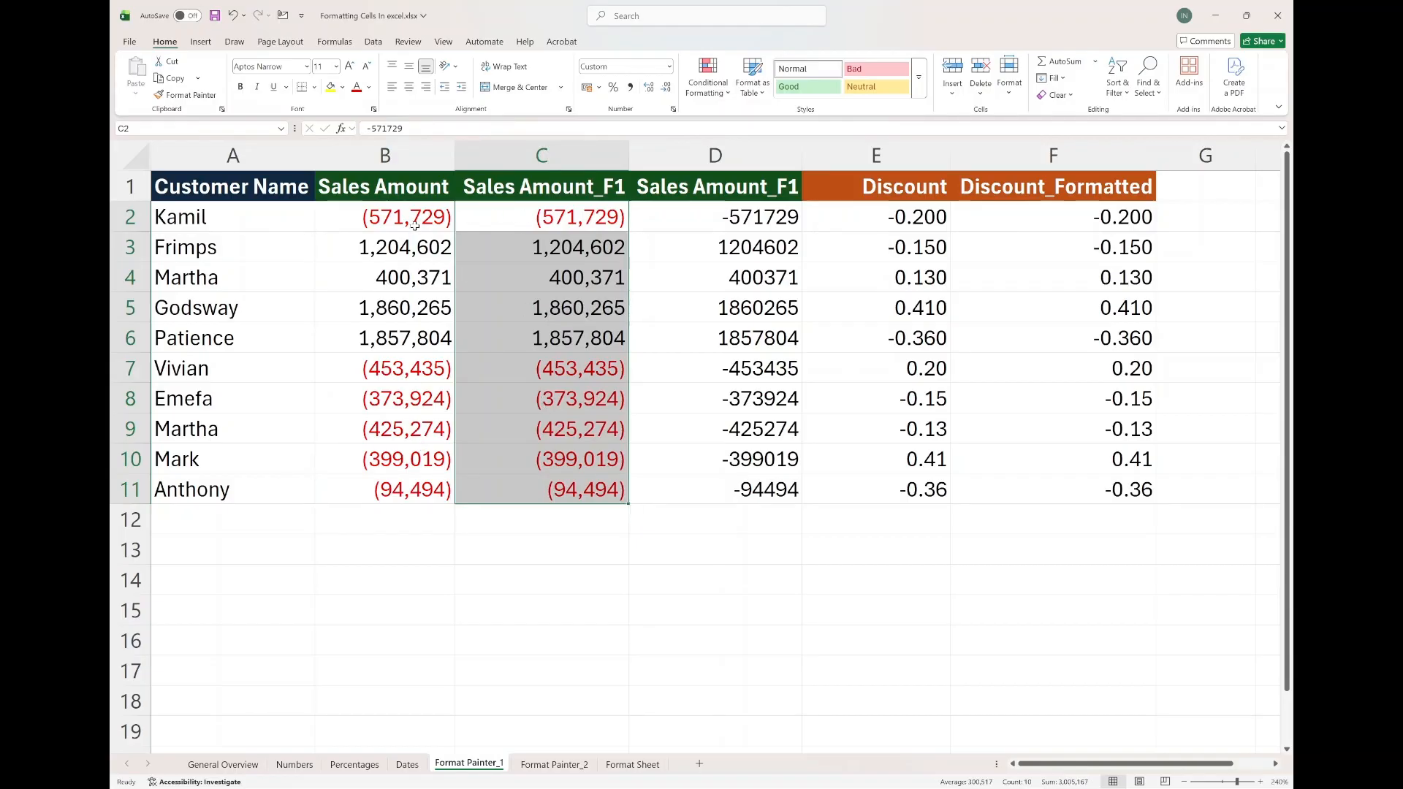
- Use the formatting of the single cell C2 to format D2:D11 with Format Painter
click(503, 221)
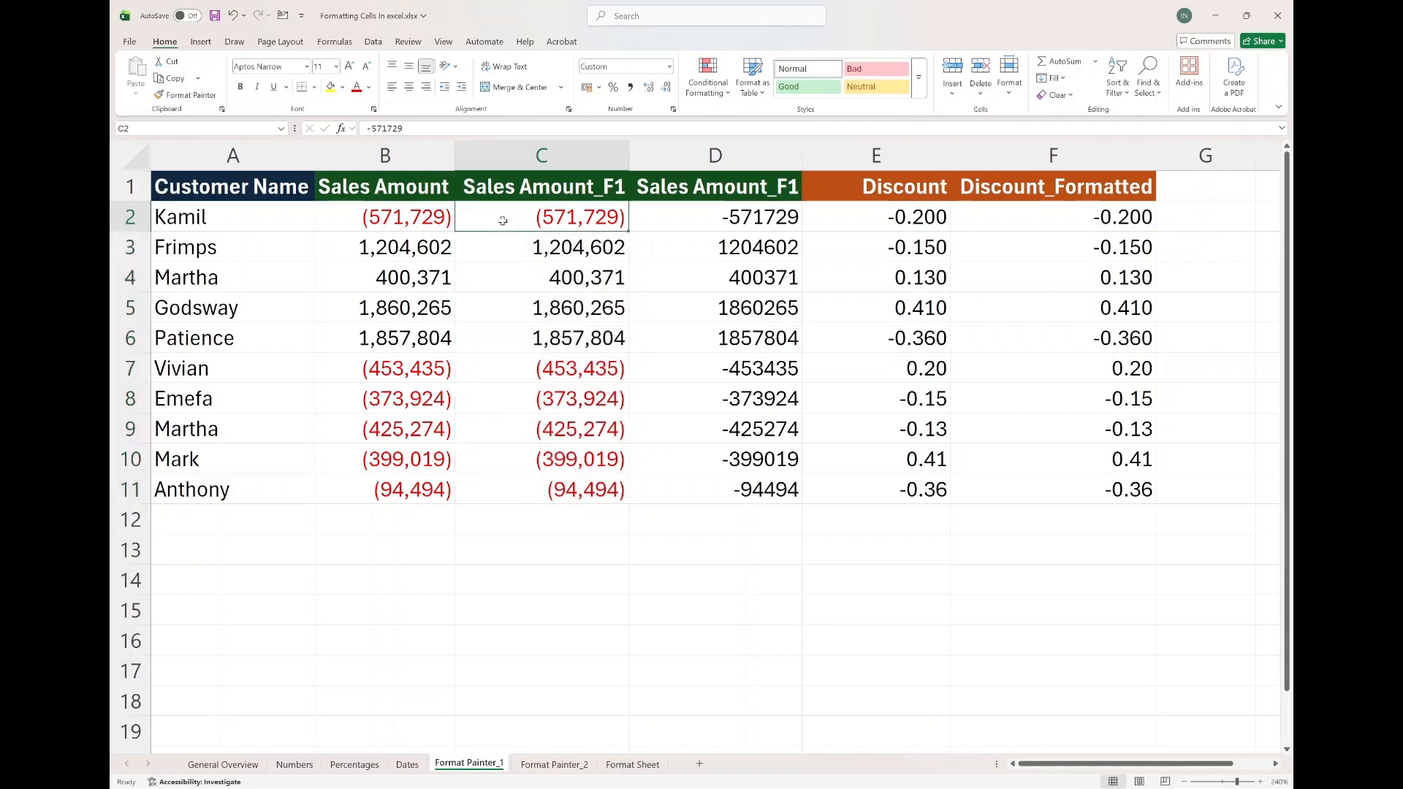
click(186, 95)
mouse_move(637, 211)
mouse_down()
mouse_move(673, 219)
mouse_move(715, 490)
mouse_up()
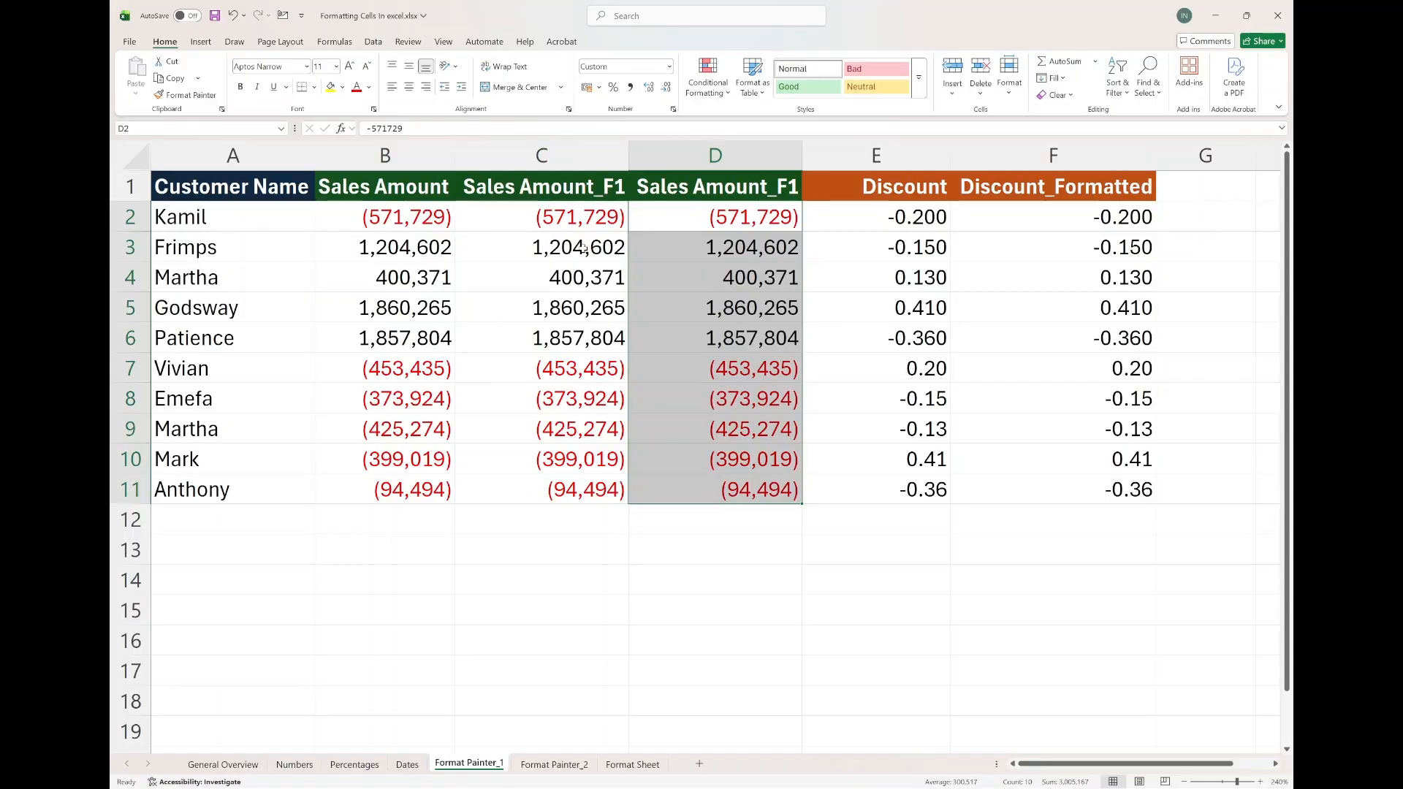
click(556, 223)
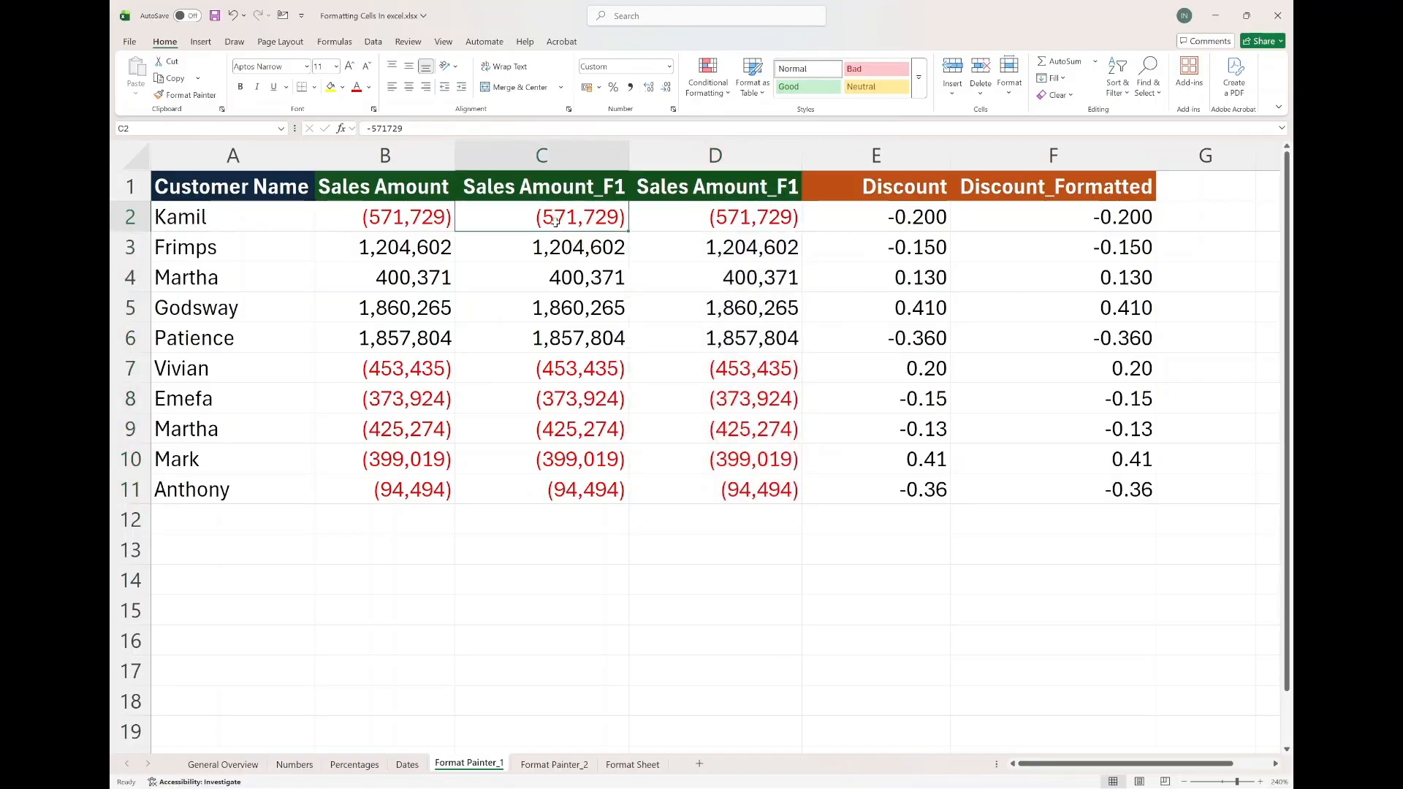
drag(668, 219, 686, 461)
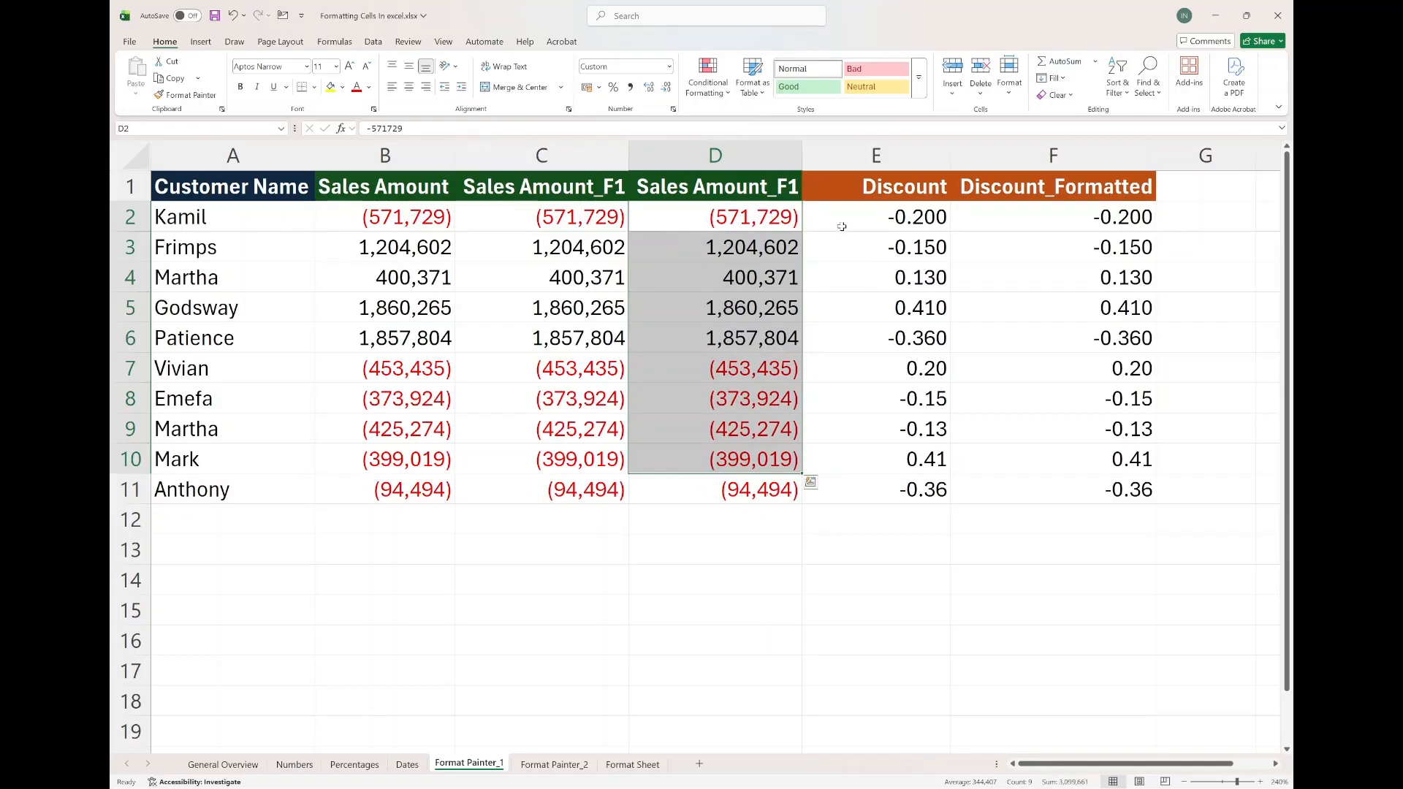
- Apply the existing custom percentage format #,##0%;[Red](#,##0%) to the Discount values in E2:E11
drag(841, 224, 865, 492)
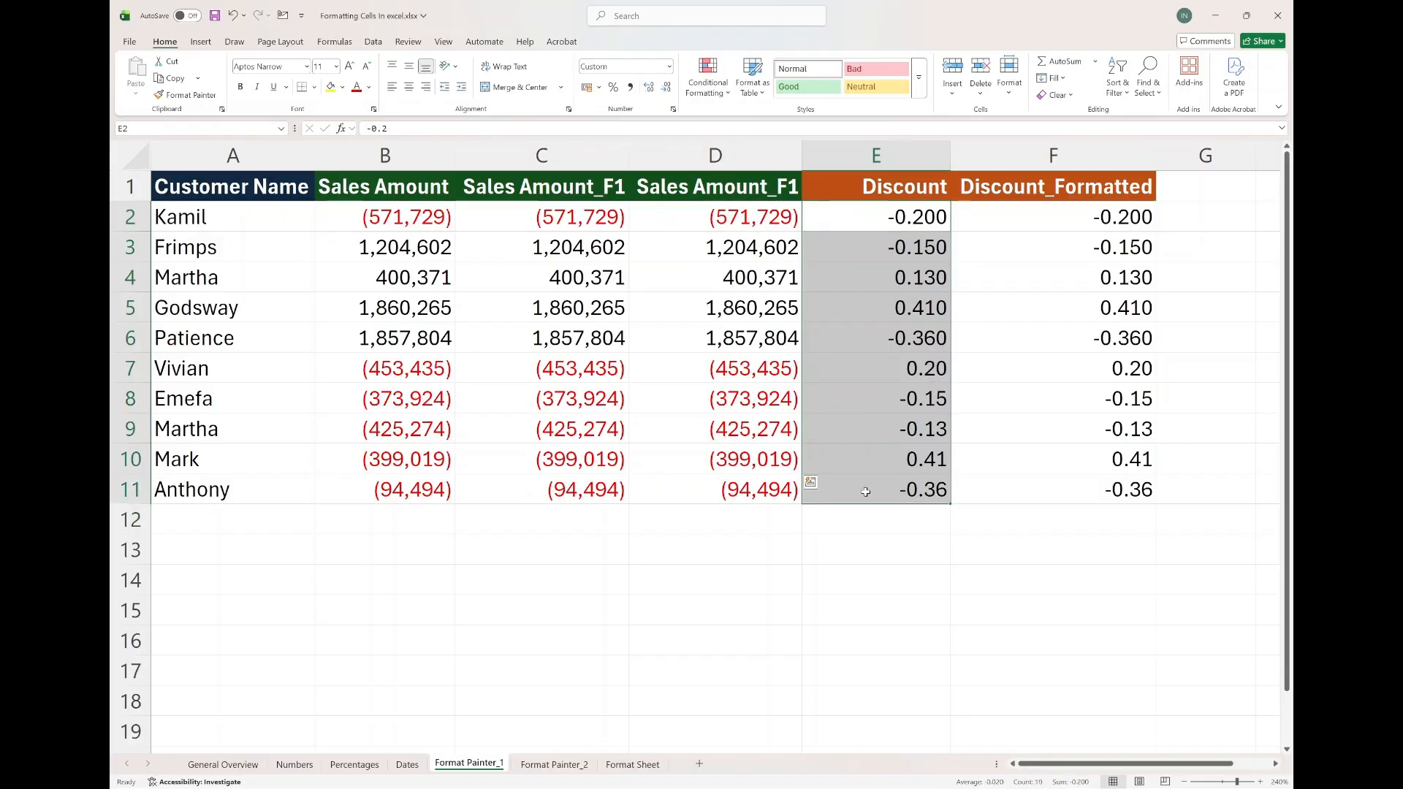
click(673, 110)
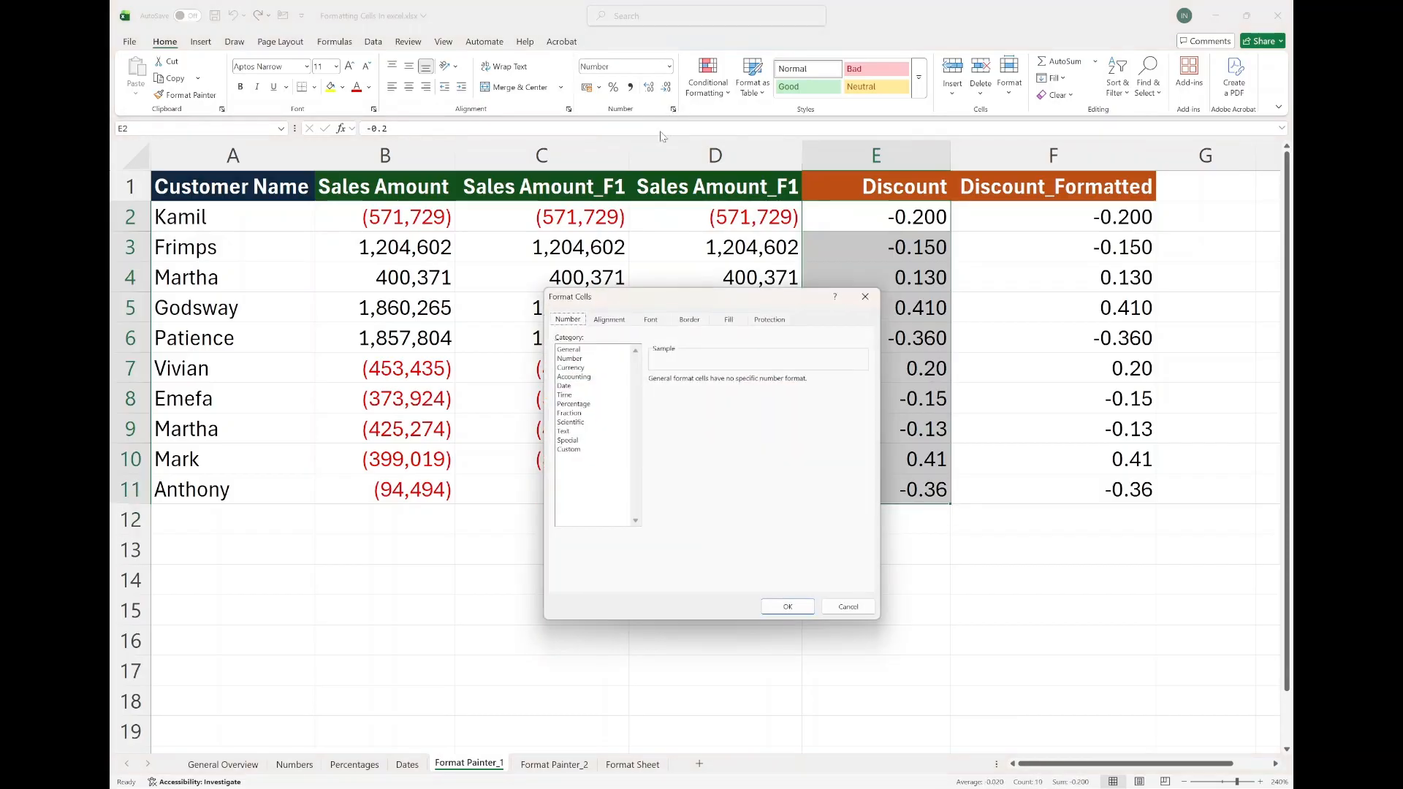
click(585, 448)
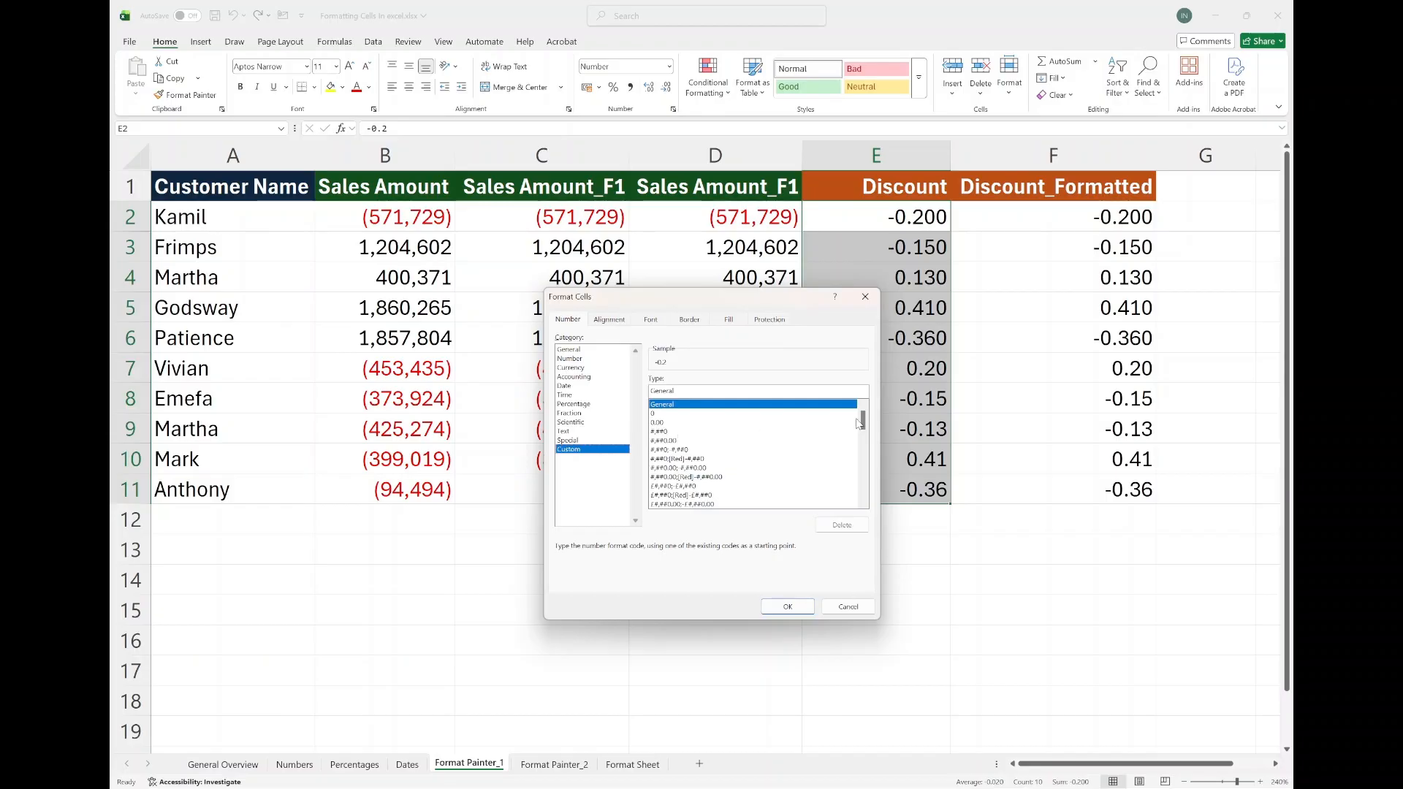
drag(863, 422, 864, 502)
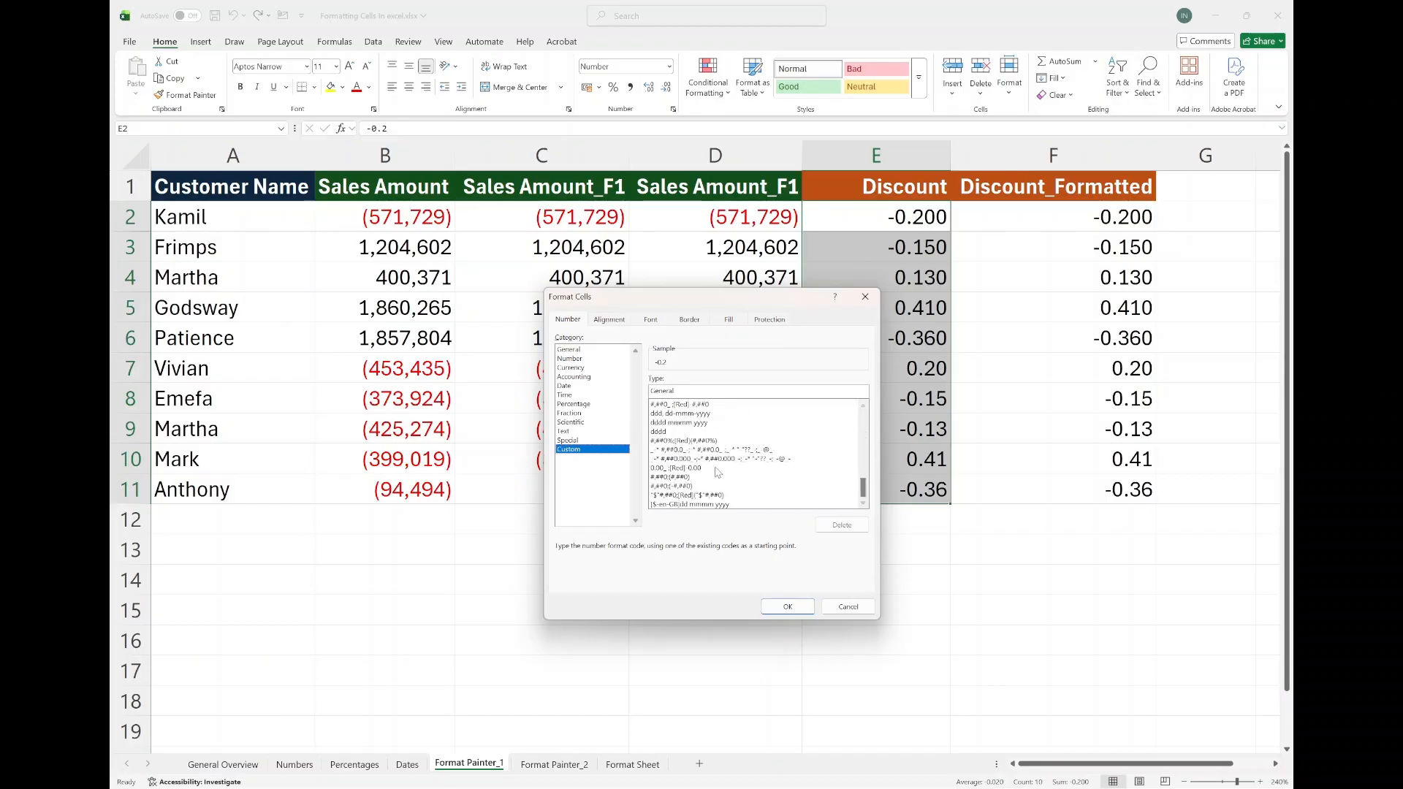
click(695, 440)
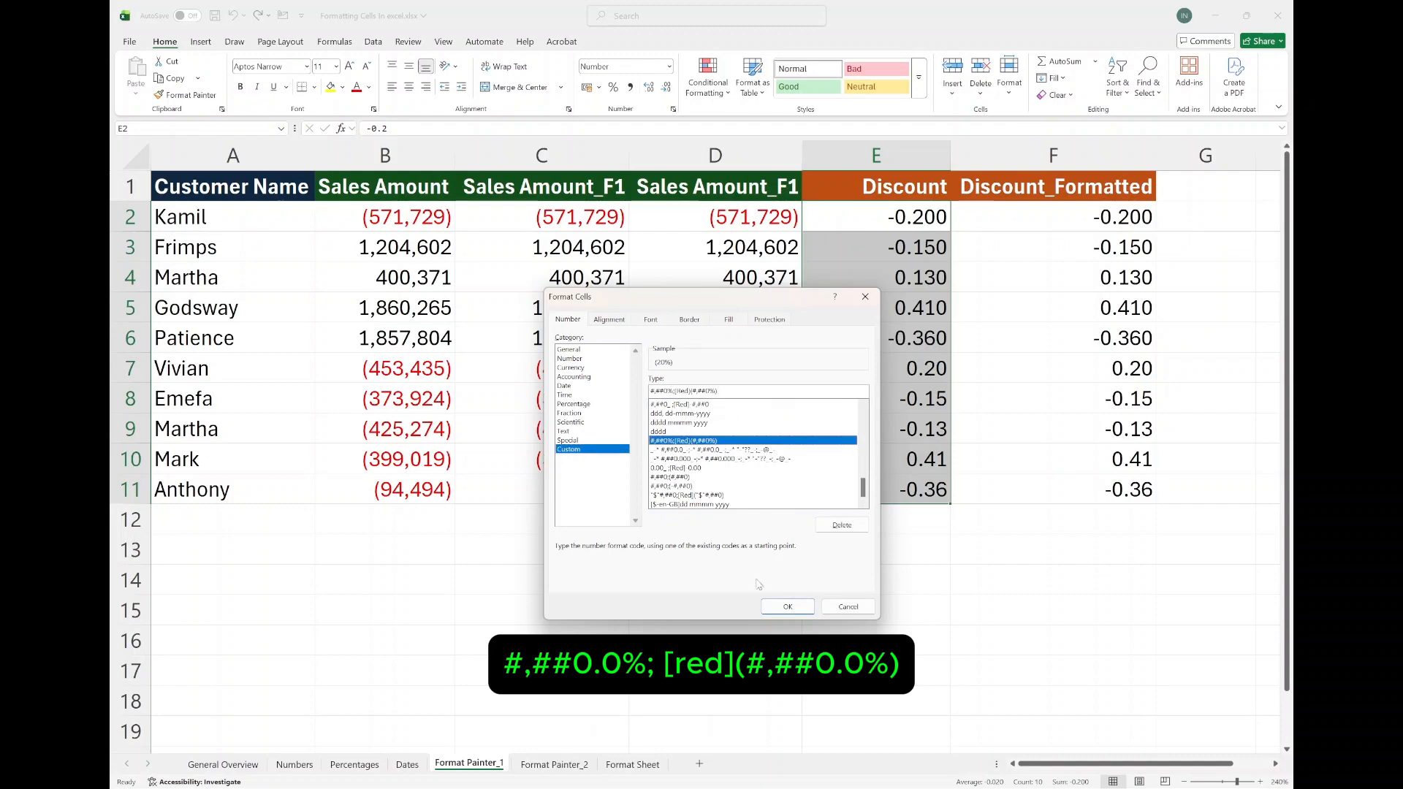
click(787, 606)
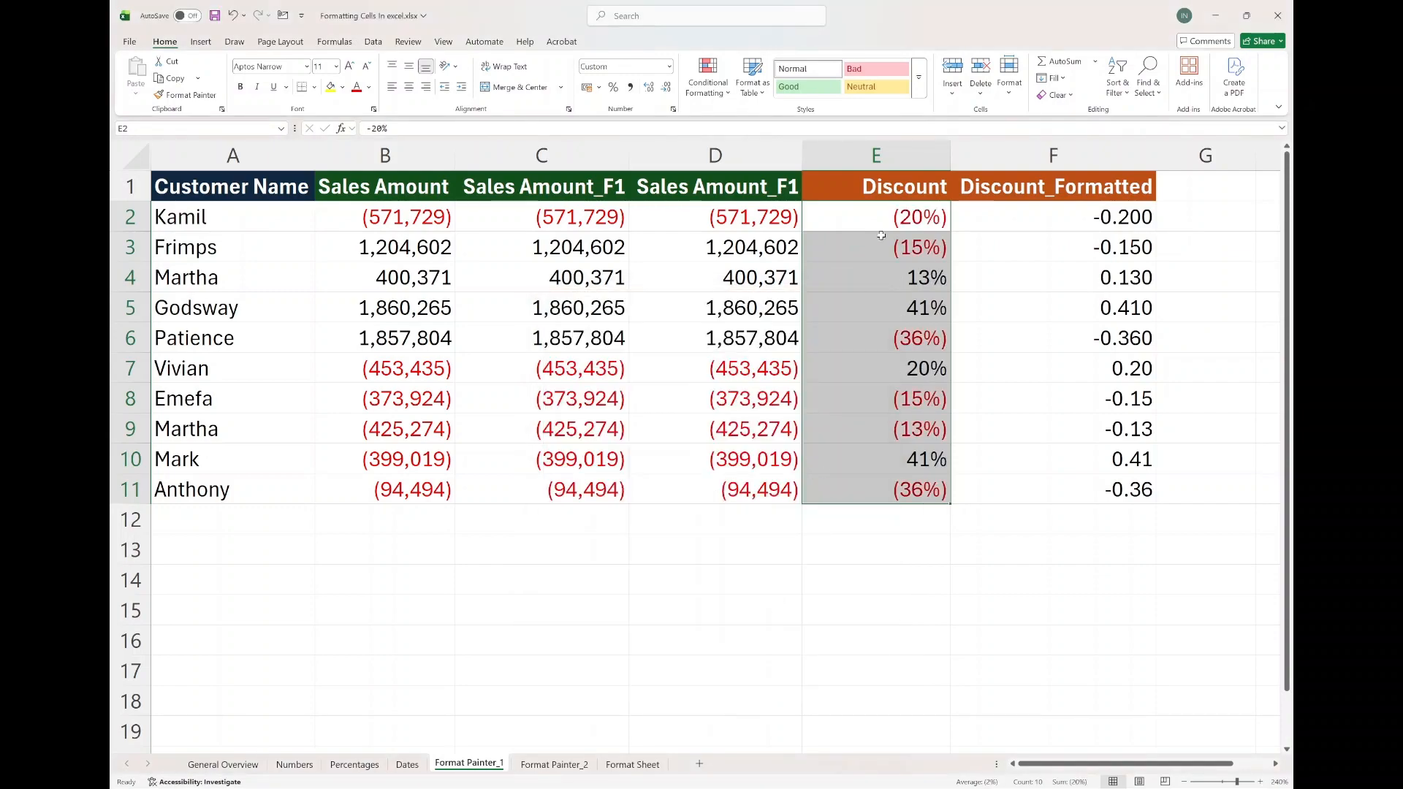
click(884, 225)
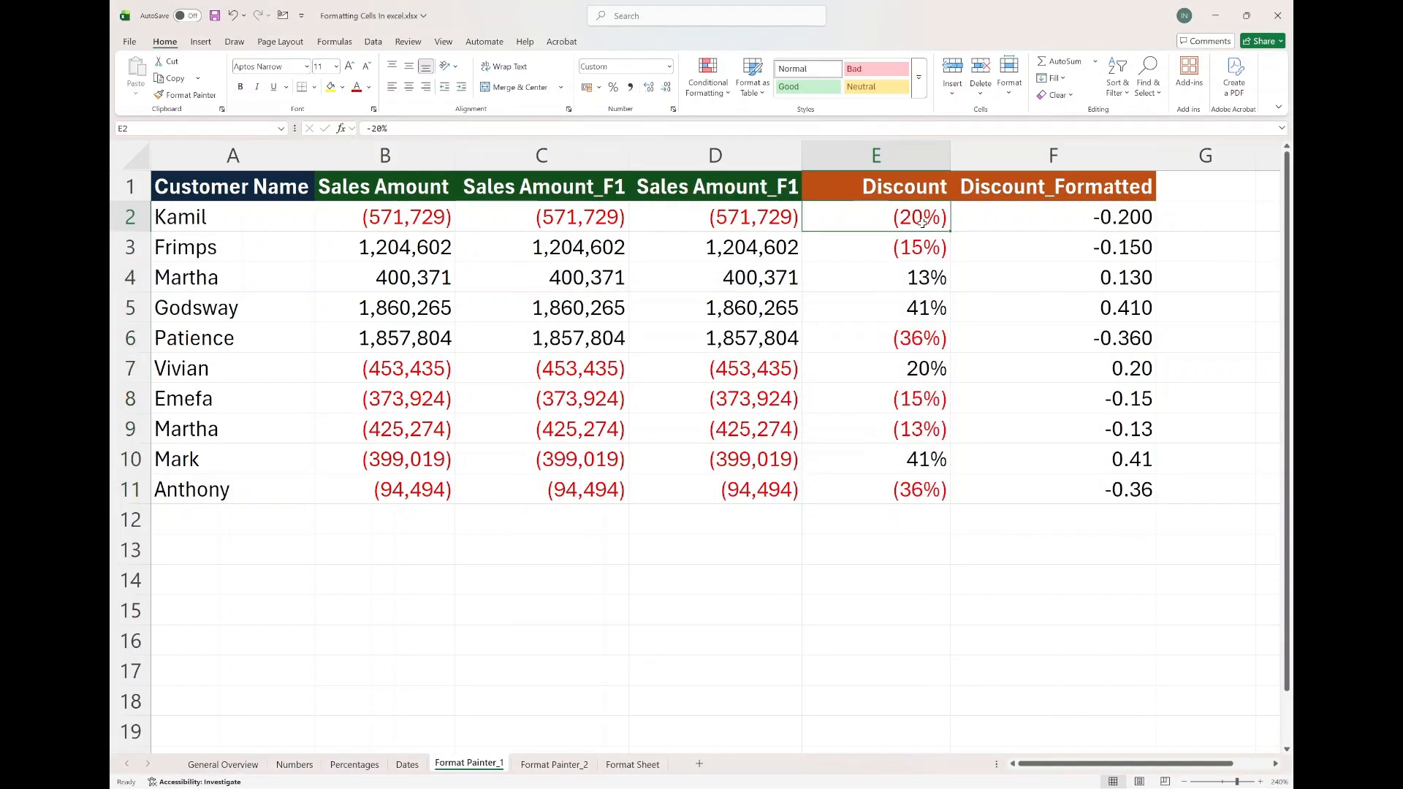
- Copy the percentage formatting of E2:E11 onto the Discount_Formatted values in F2:F11 with Format Painter
drag(988, 214, 1002, 485)
click(854, 220)
drag(851, 220, 865, 479)
click(186, 95)
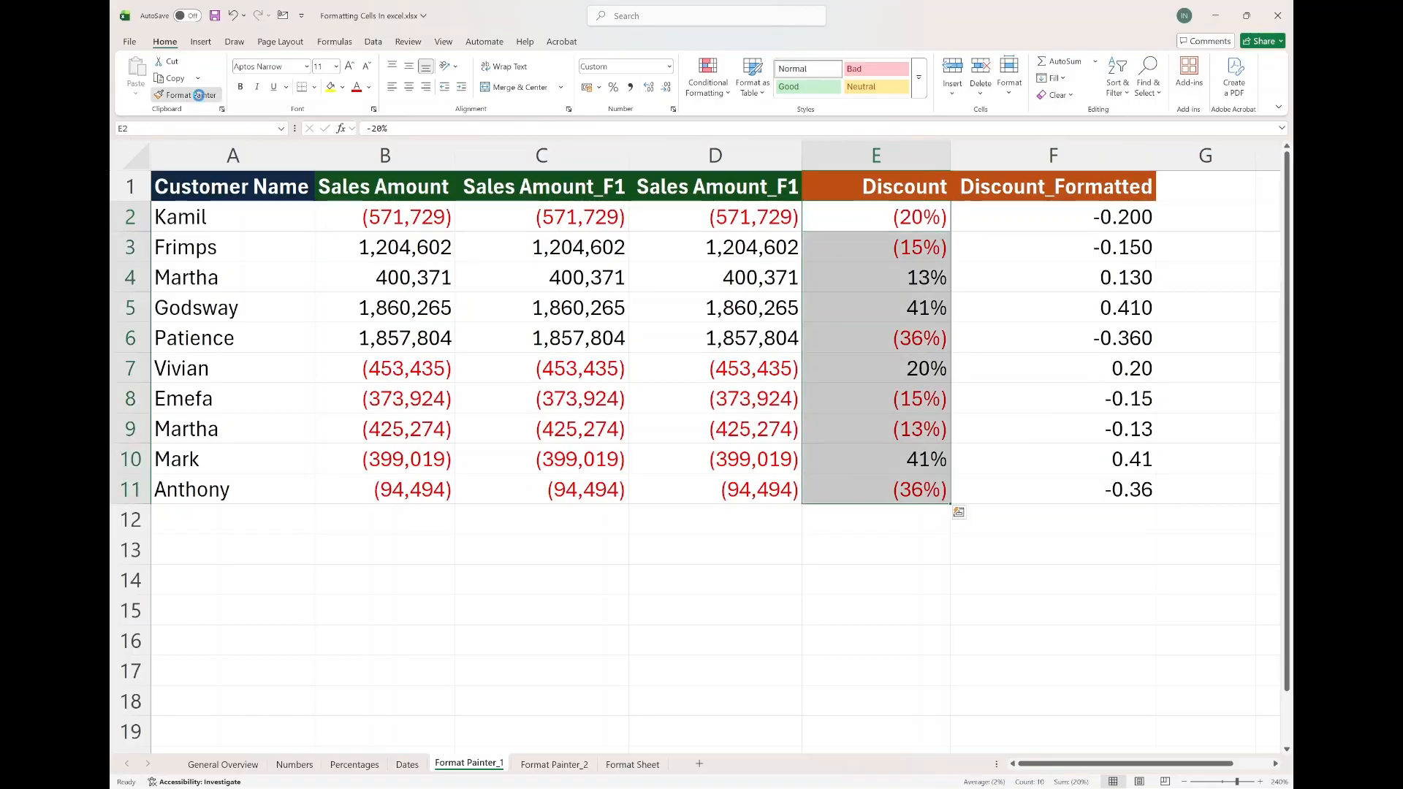
click(977, 218)
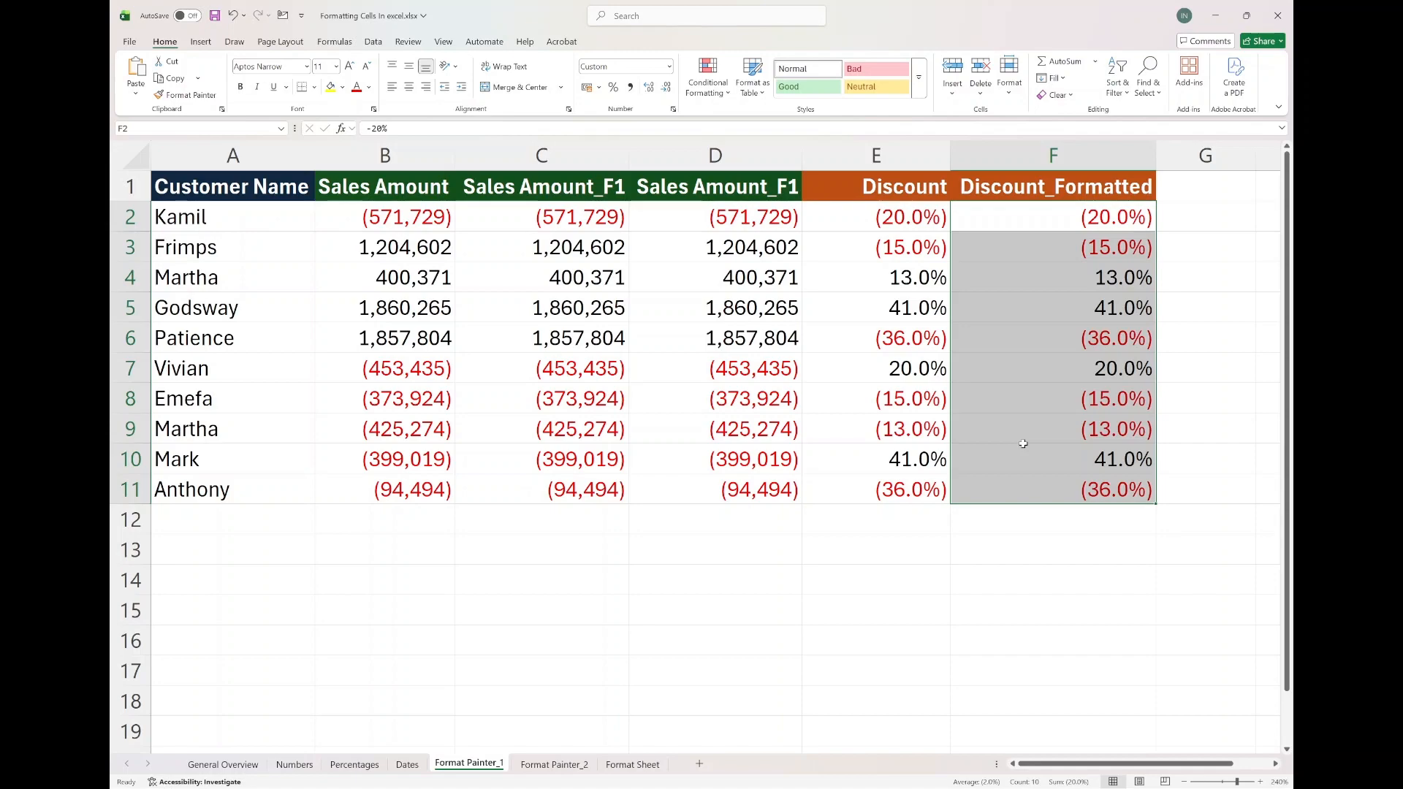
- Copy the formatting of B2:B11 on Format Painter_1 to B2:B11 and C2:C11 on Format Painter_2, keeping Format Painter active for both ranges
click(560, 765)
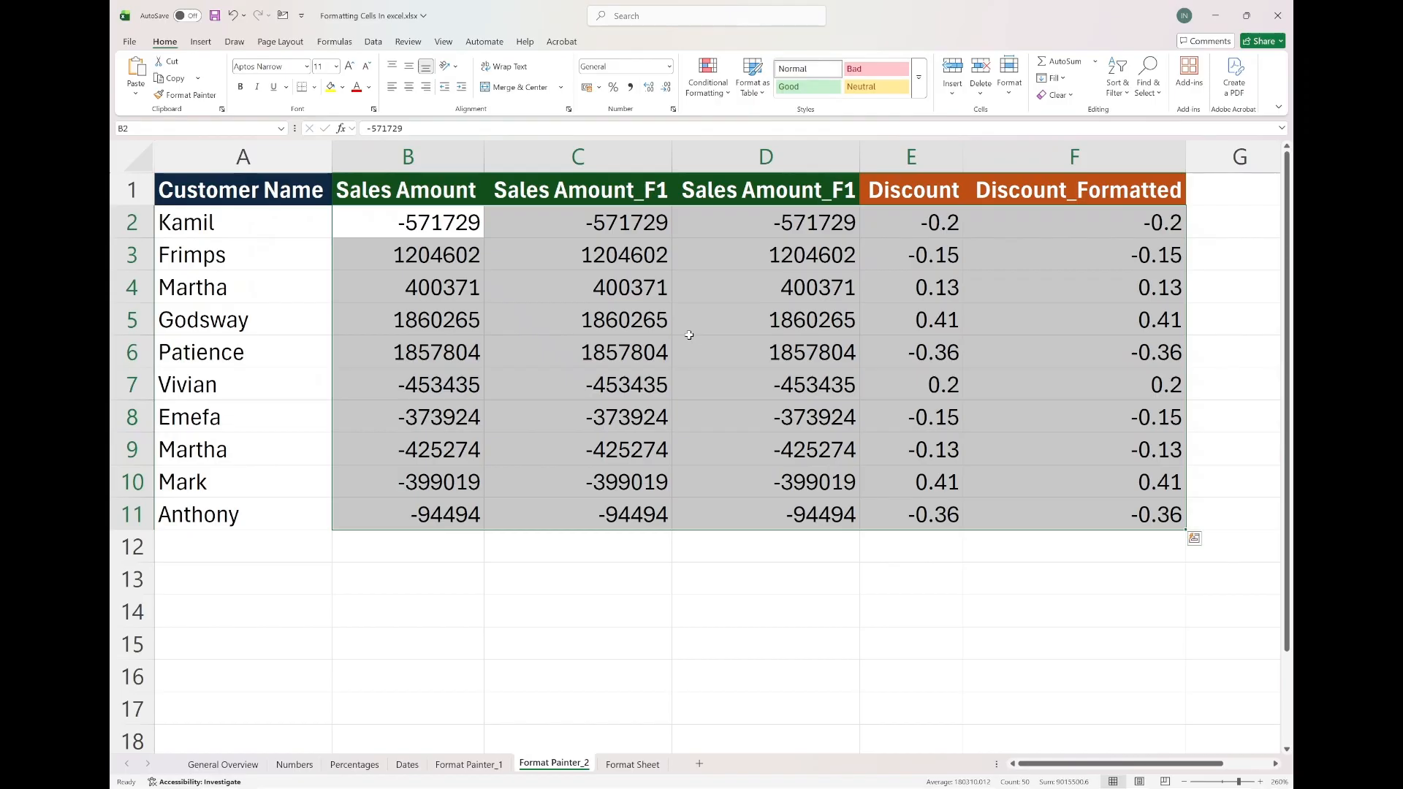
click(468, 764)
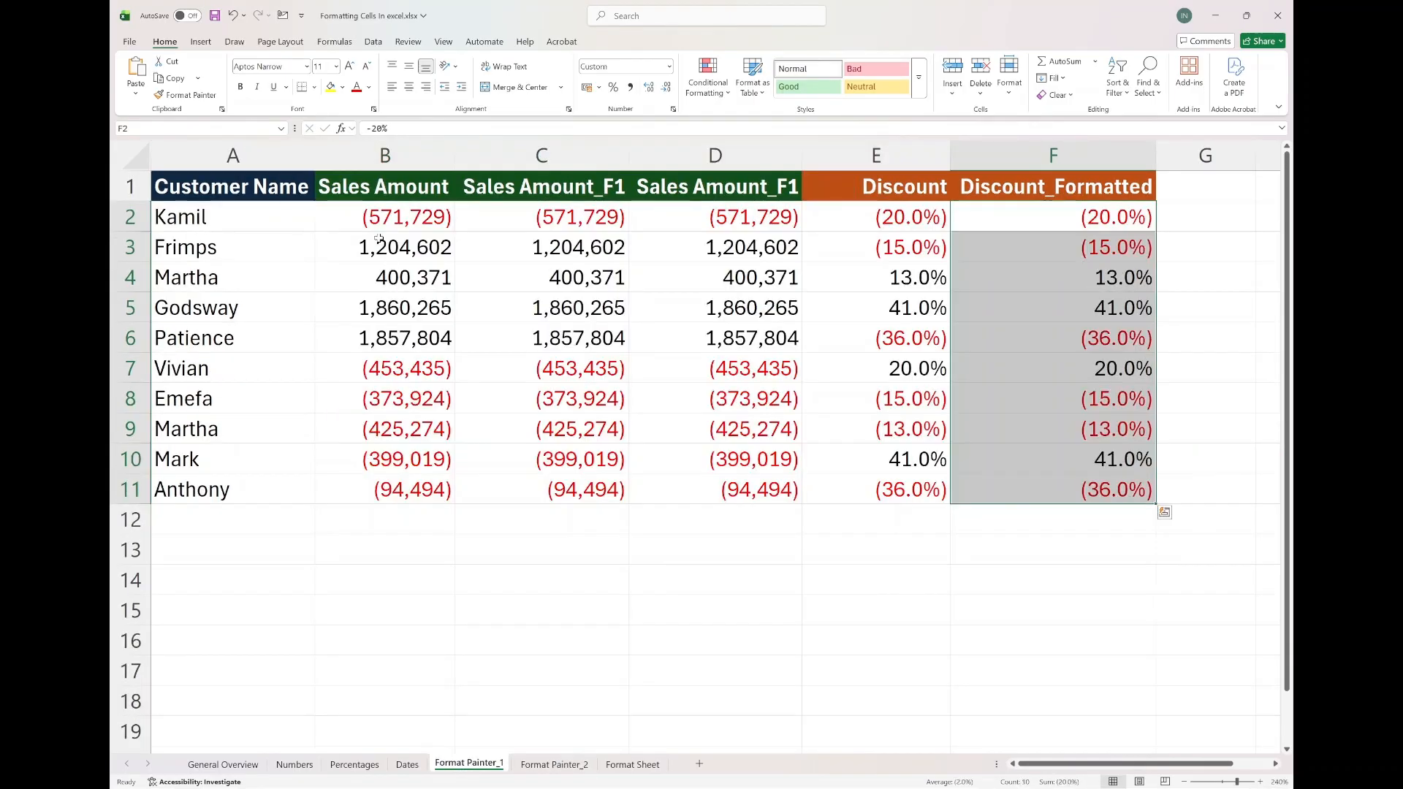
drag(366, 222, 391, 488)
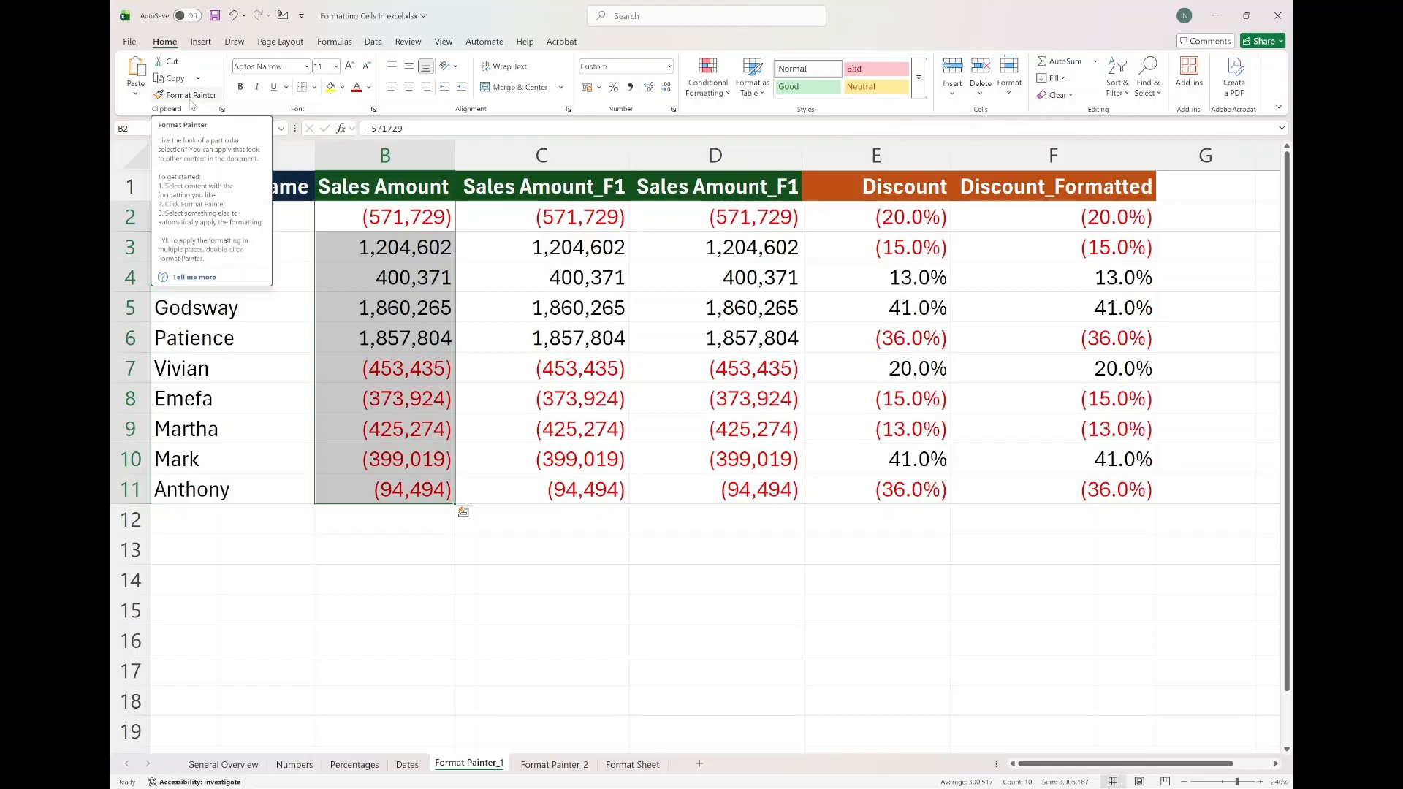
click(191, 96)
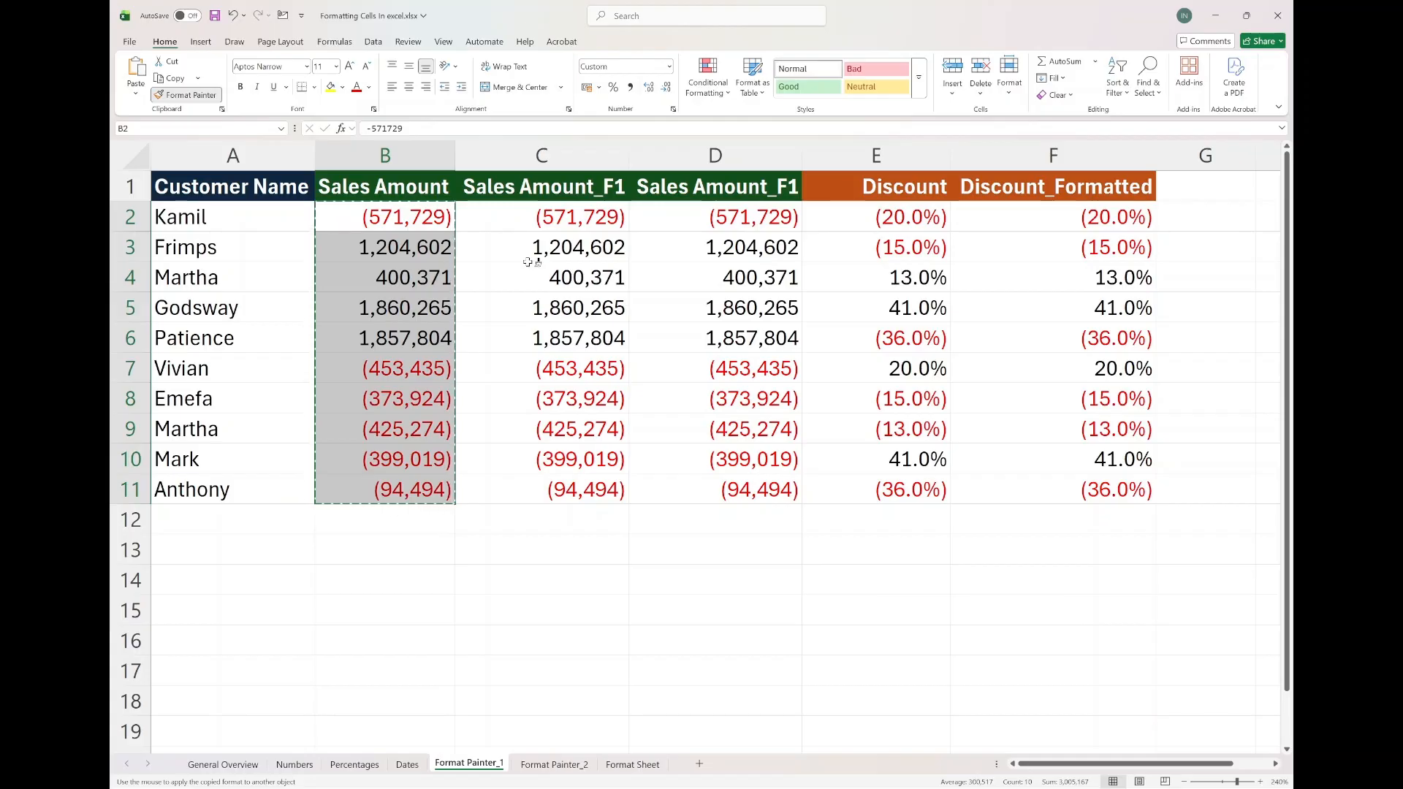
click(554, 764)
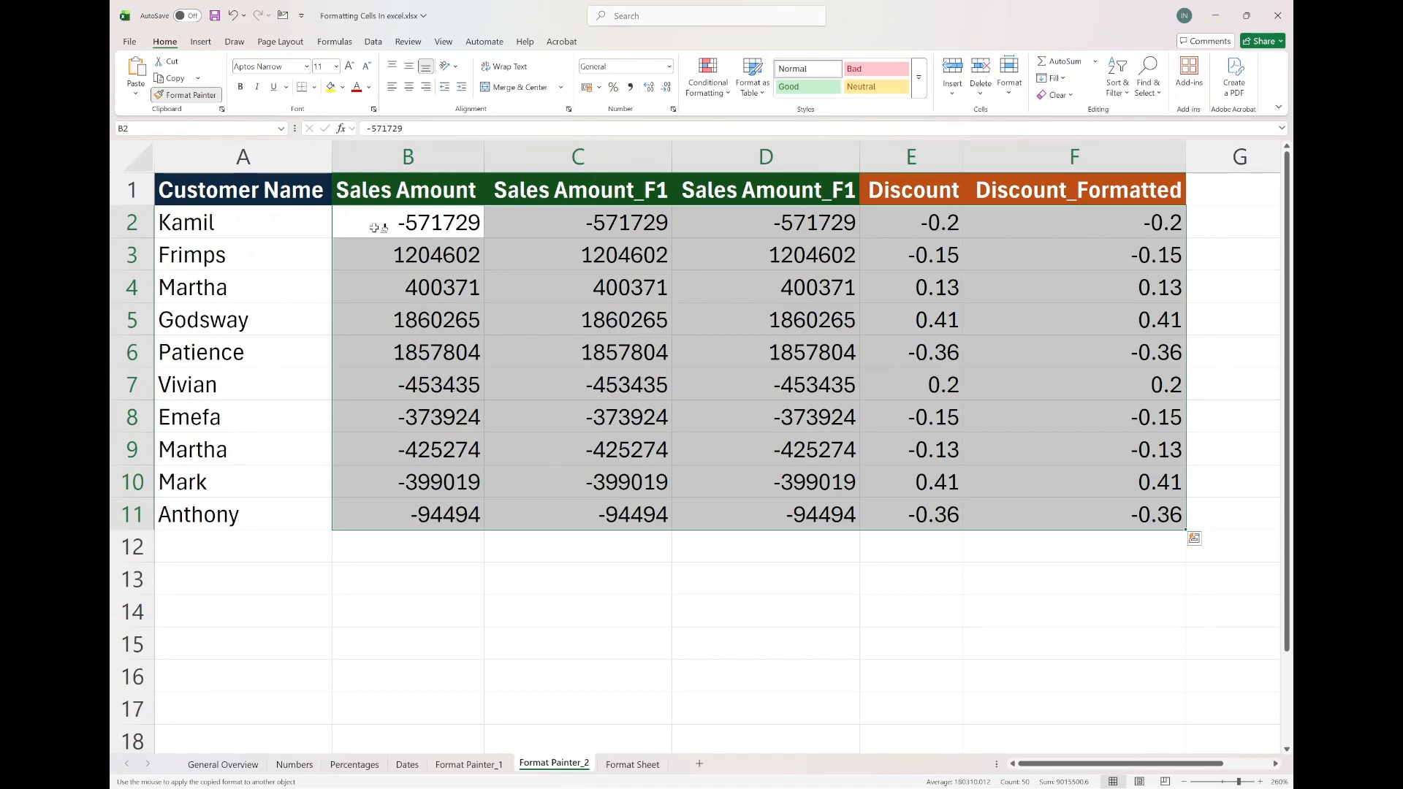
click(375, 227)
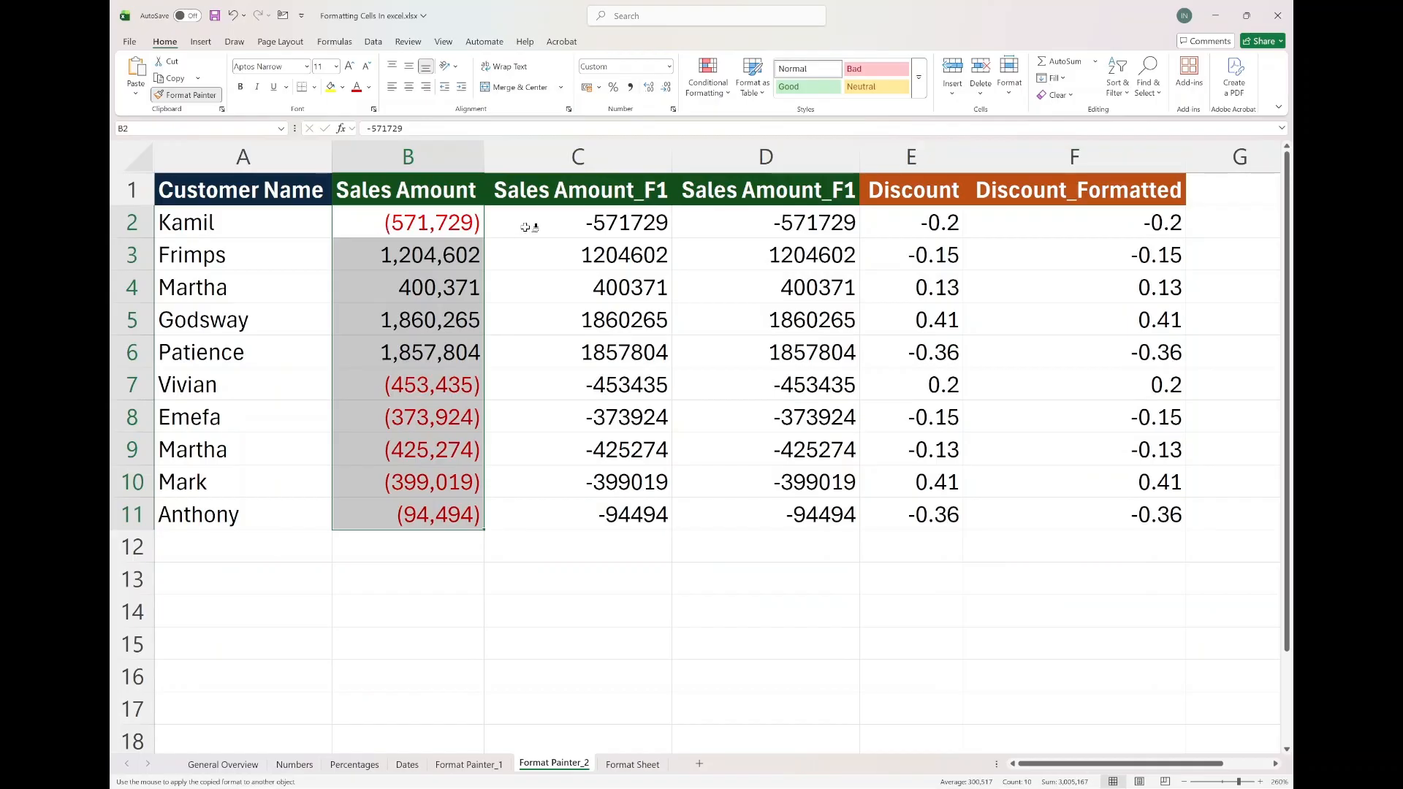
click(526, 228)
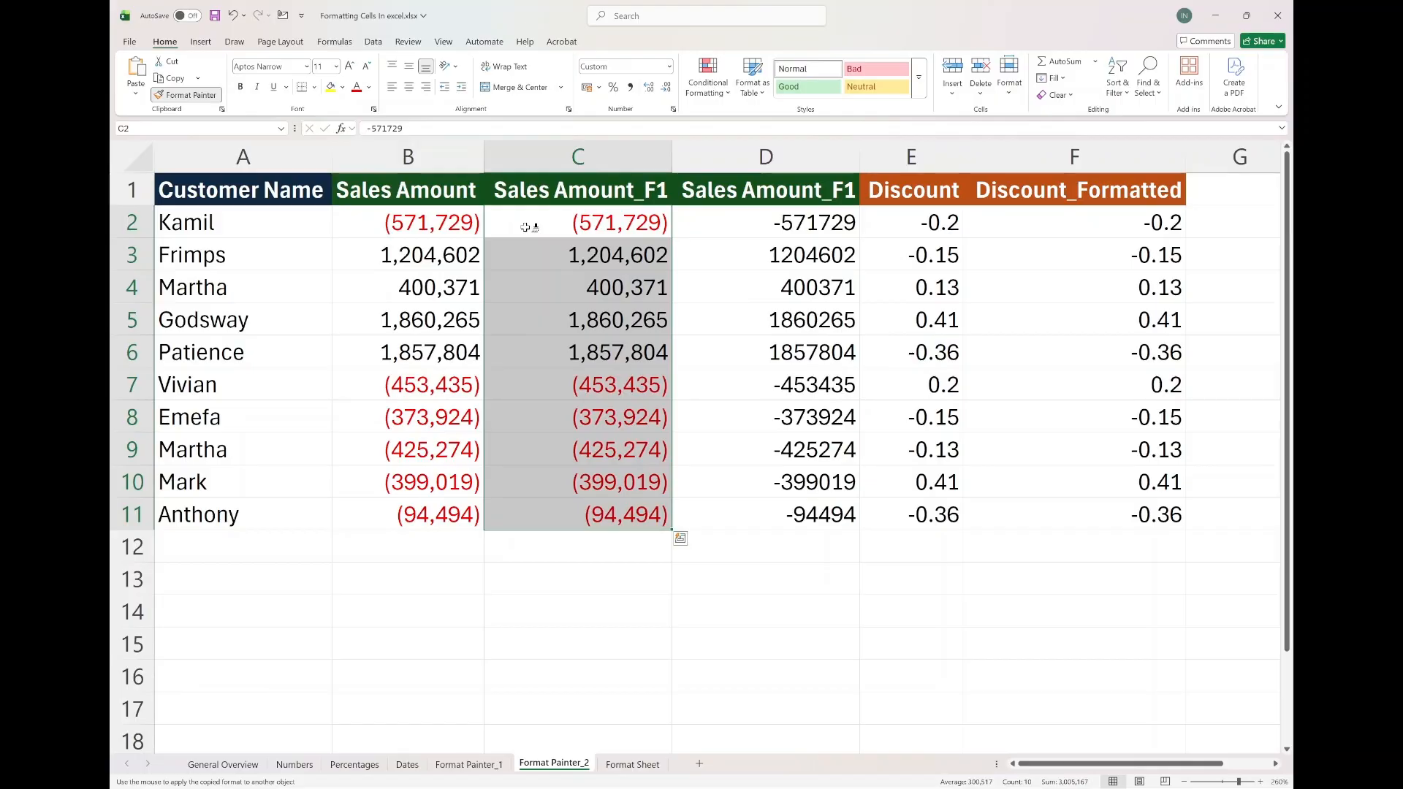
key(Escape)
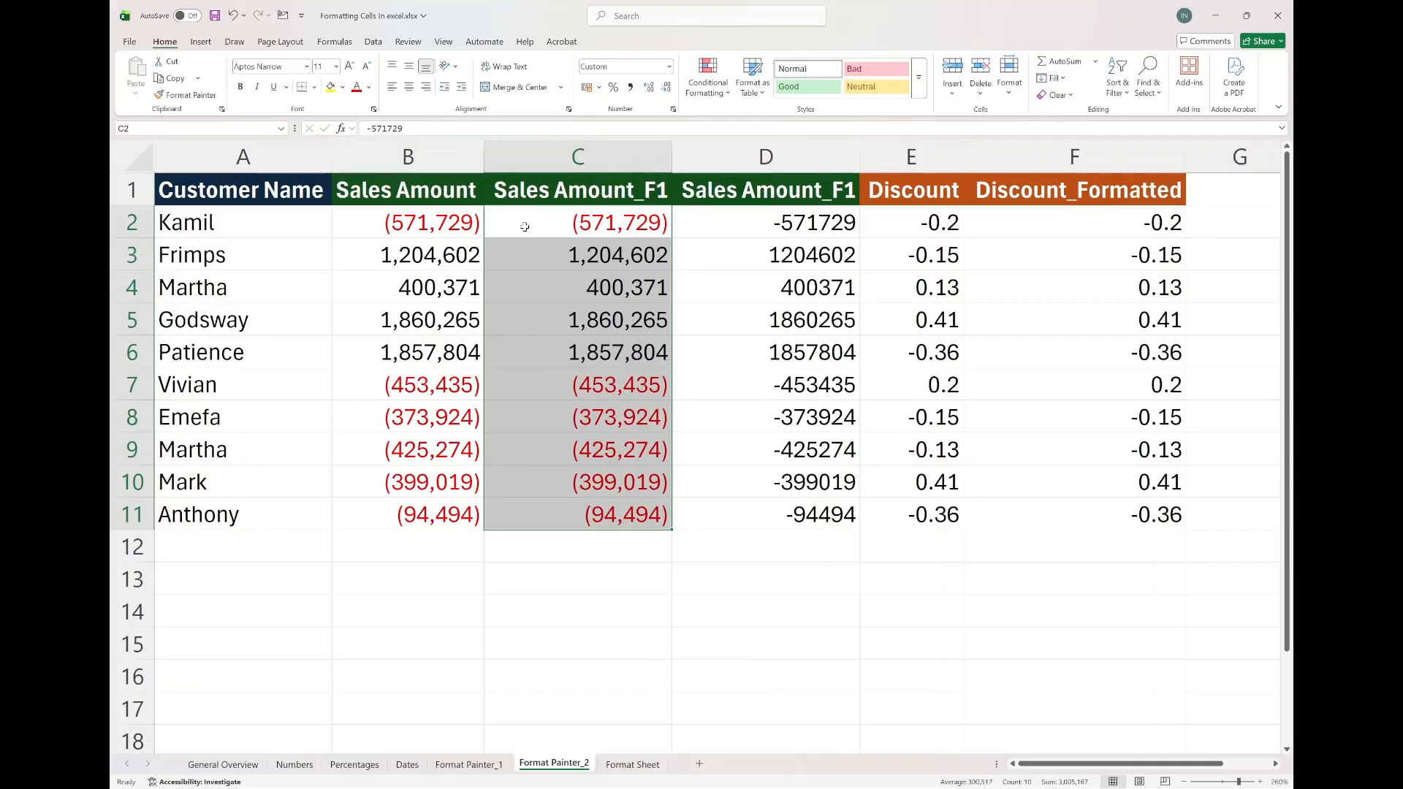
- Lock Format Painter on cell C2 and apply its formatting to D2 through D6 one by one, plus the range D7:D11
click(525, 227)
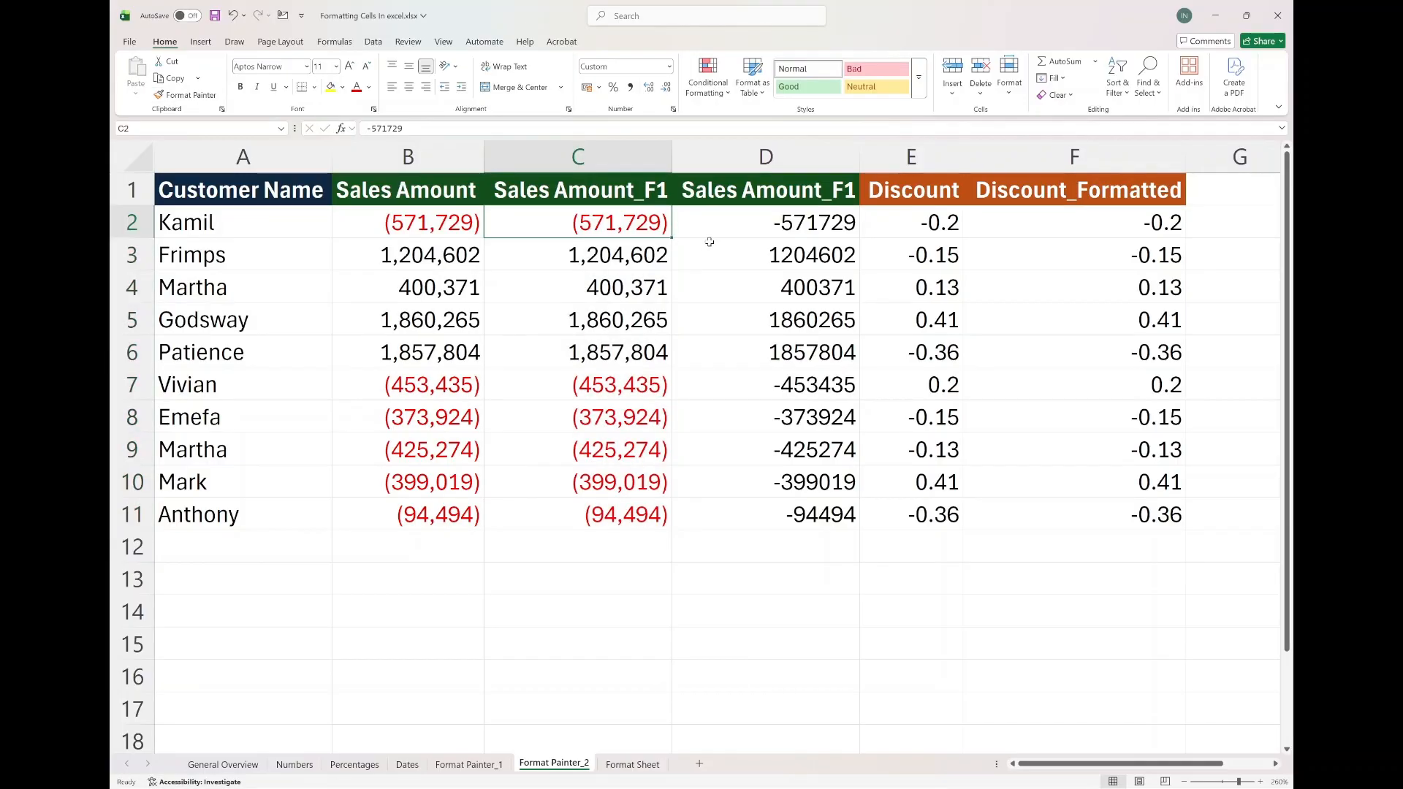
key(ctrl+c)
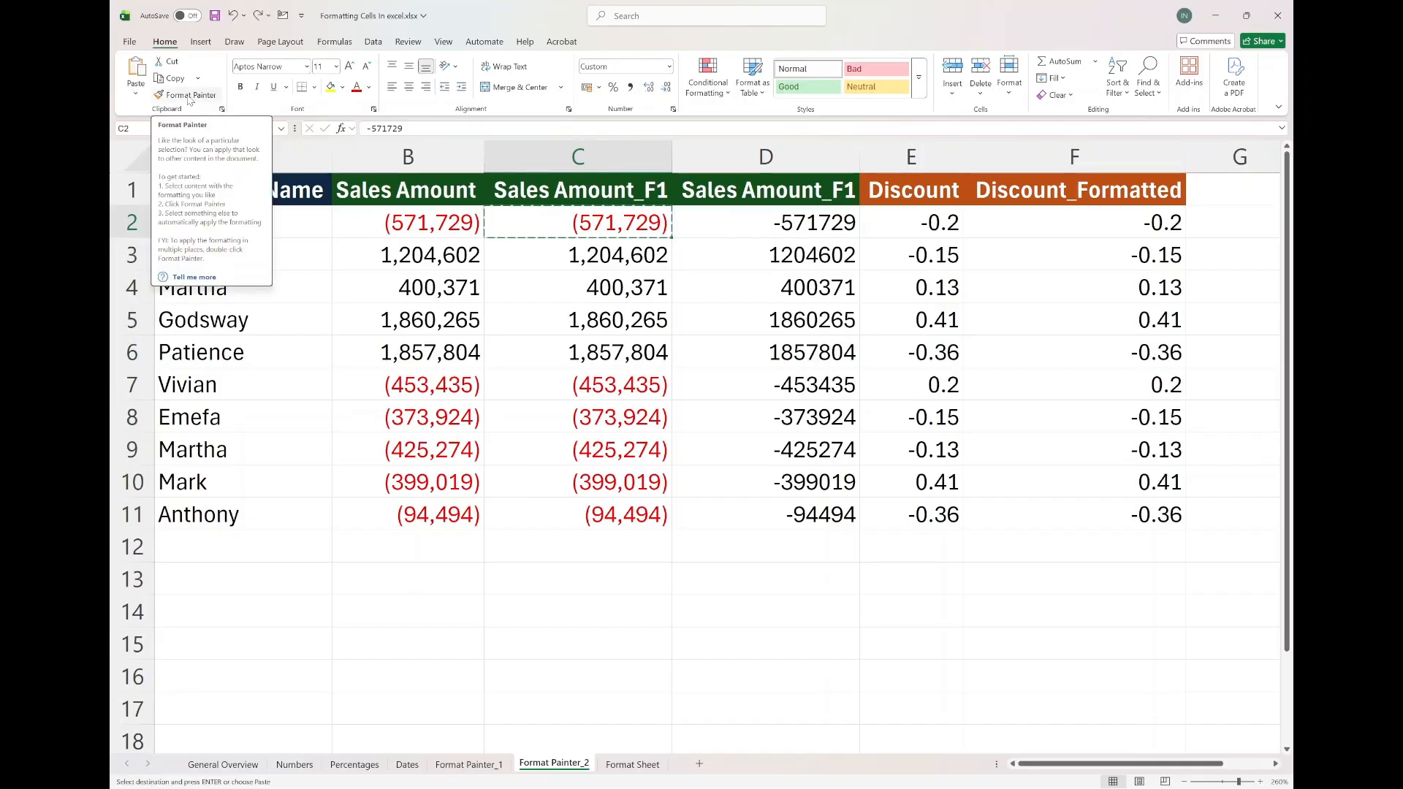
click(189, 97)
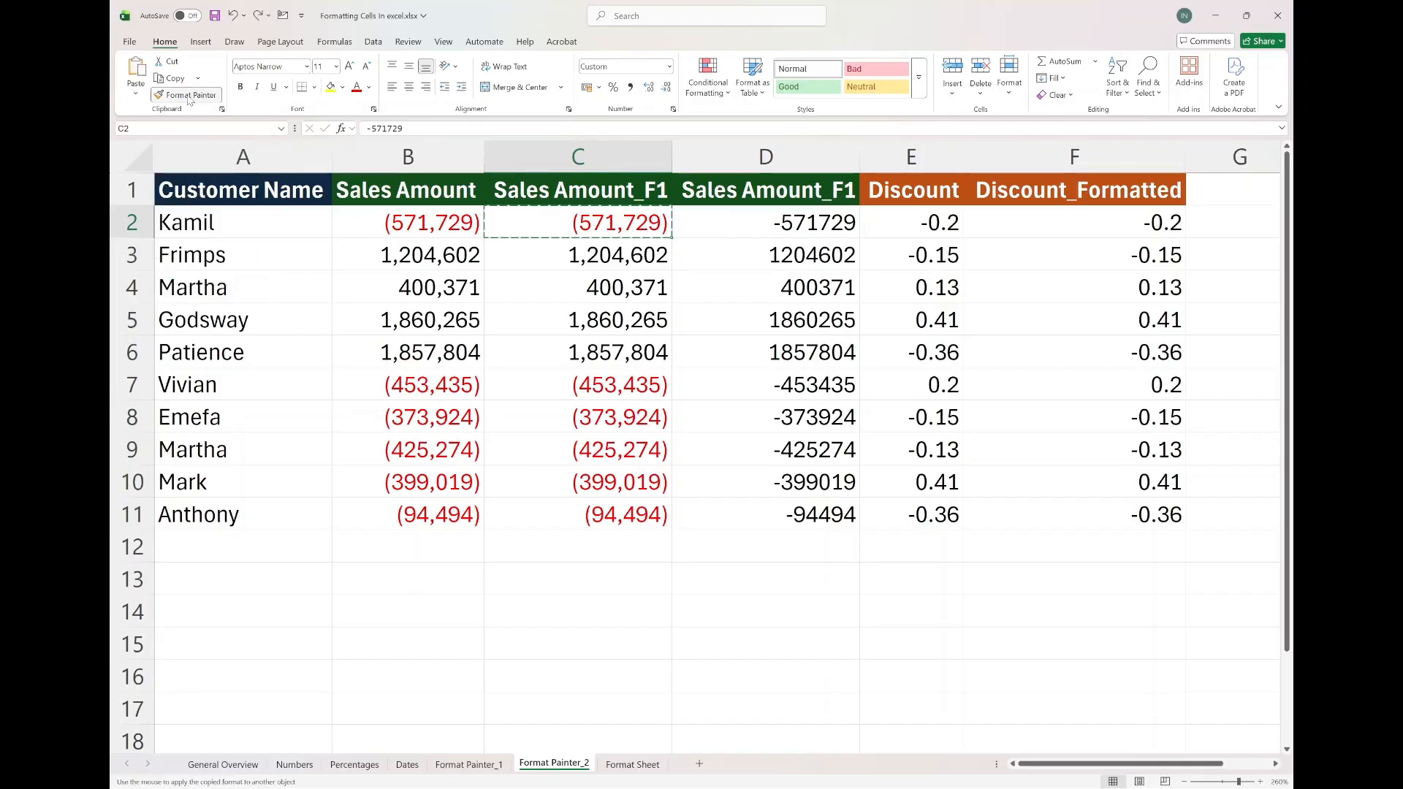
click(730, 225)
click(731, 257)
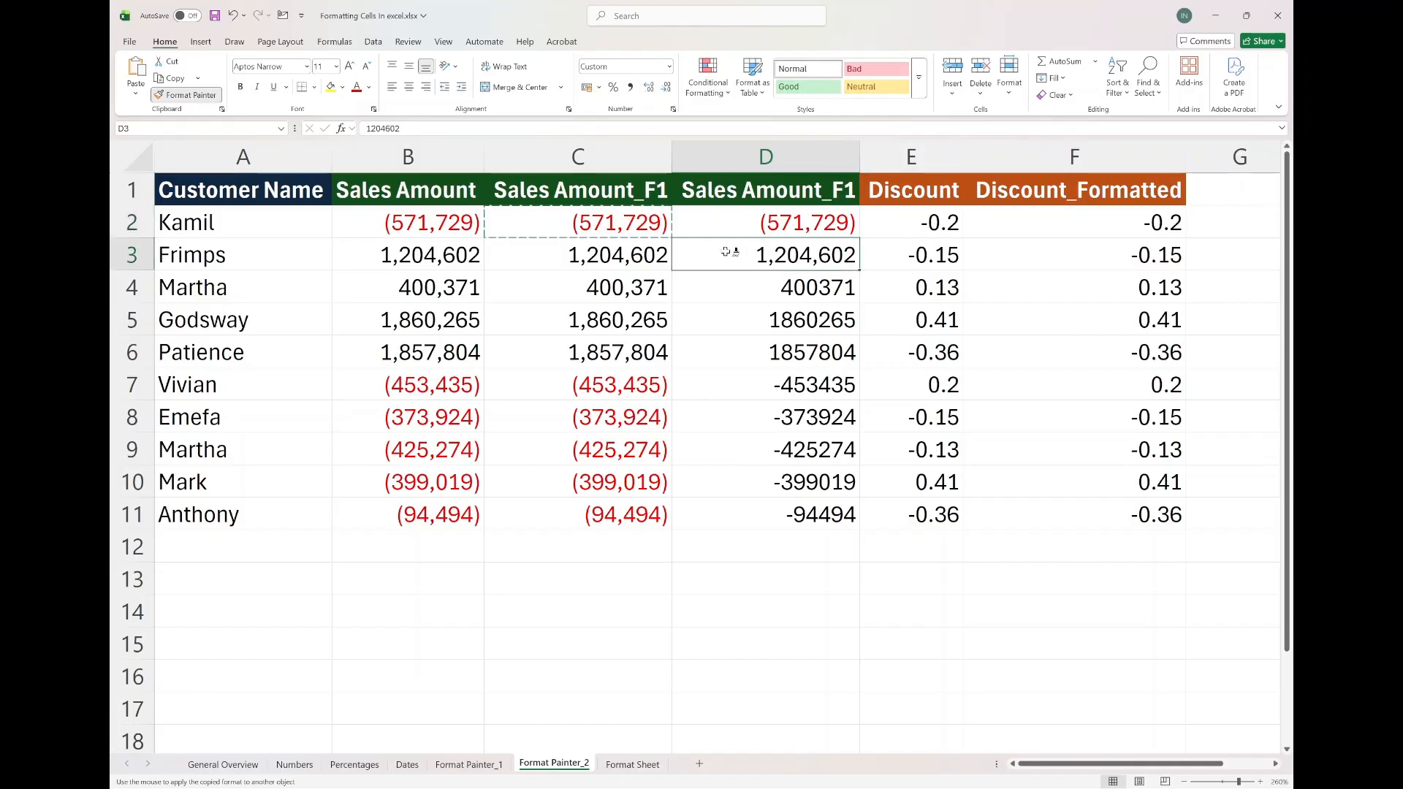
click(734, 294)
click(730, 313)
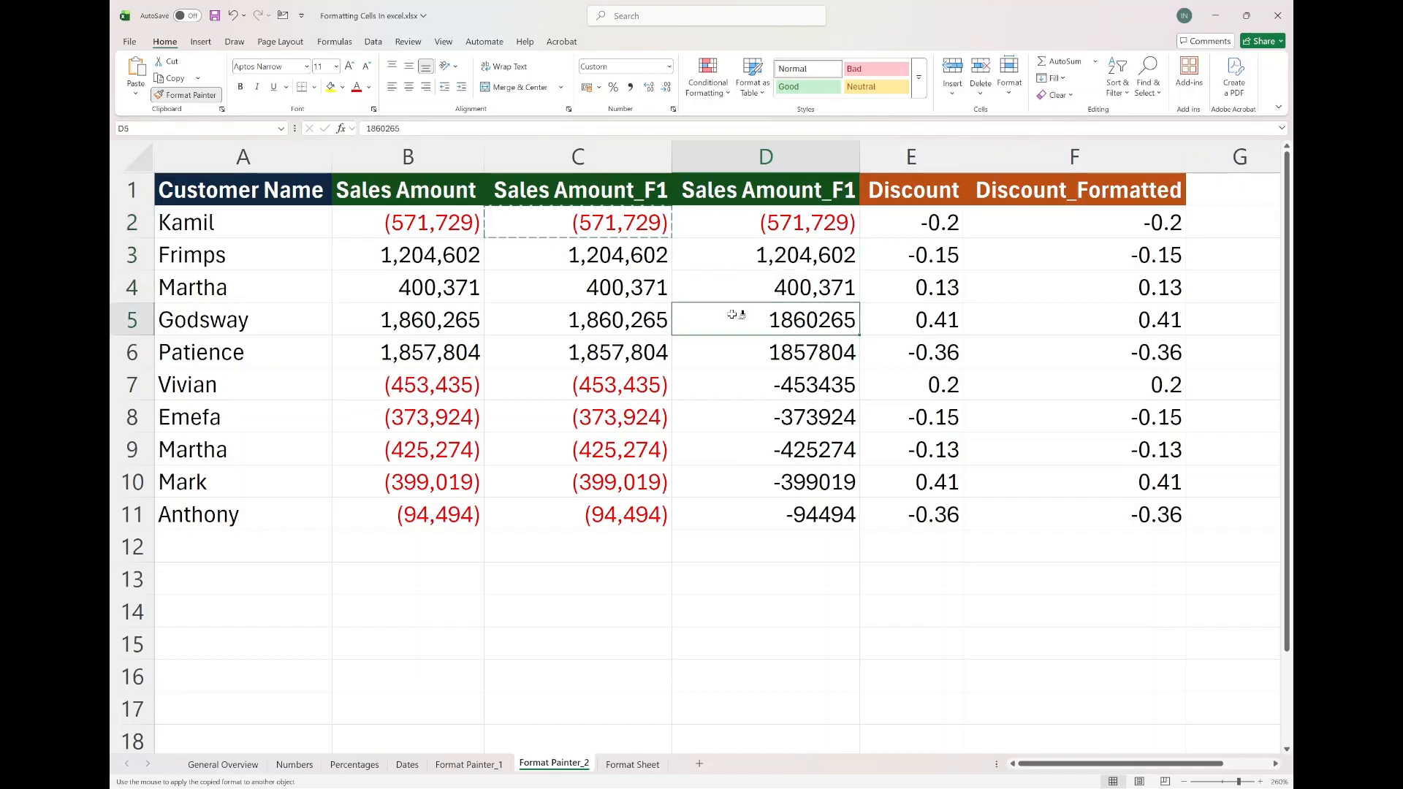
click(728, 348)
drag(730, 376, 738, 507)
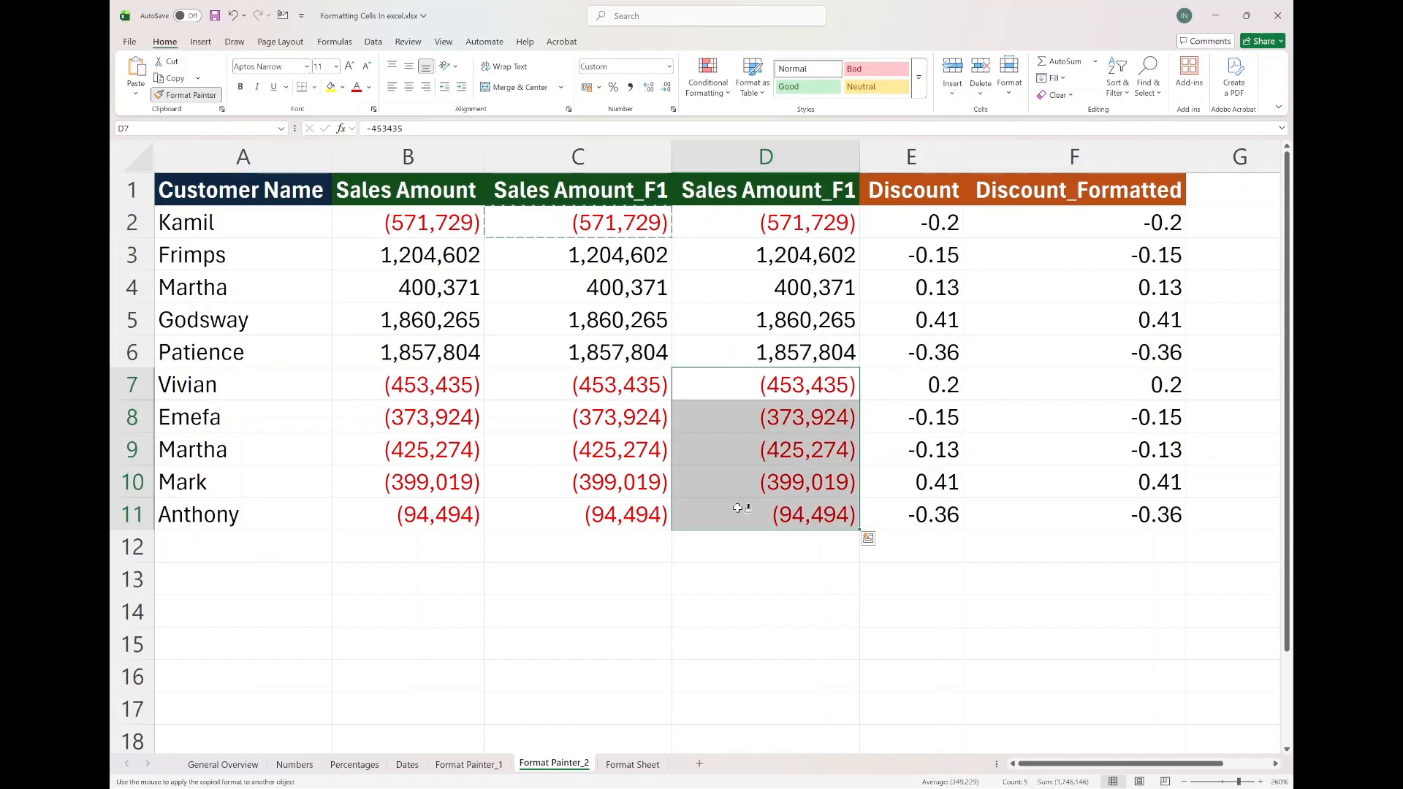
- End the locked Format Painter, and copy the formatting of E2:E11 on Format Painter_1 to E2:E11 and F2:F11 on Format Painter_2
key(Escape)
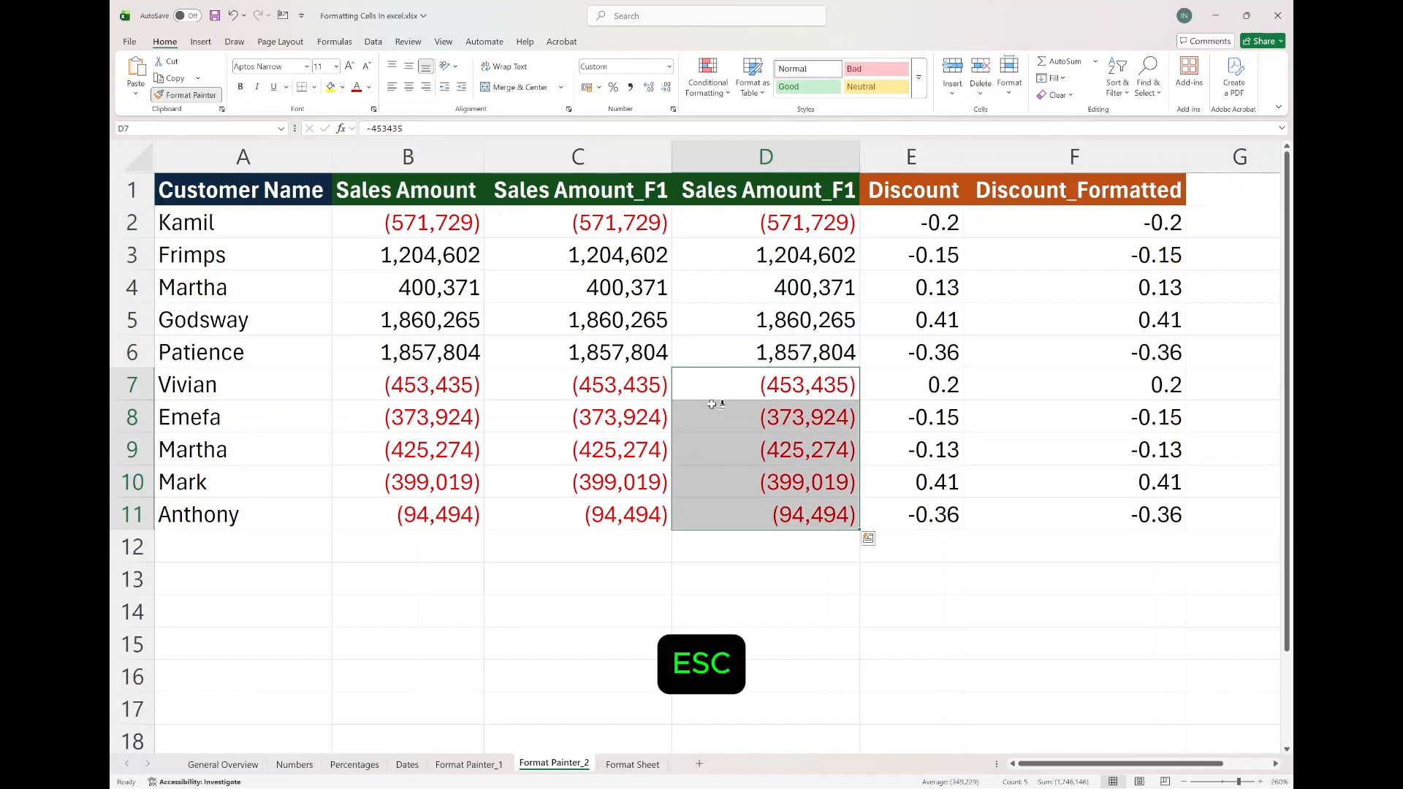
key(Escape)
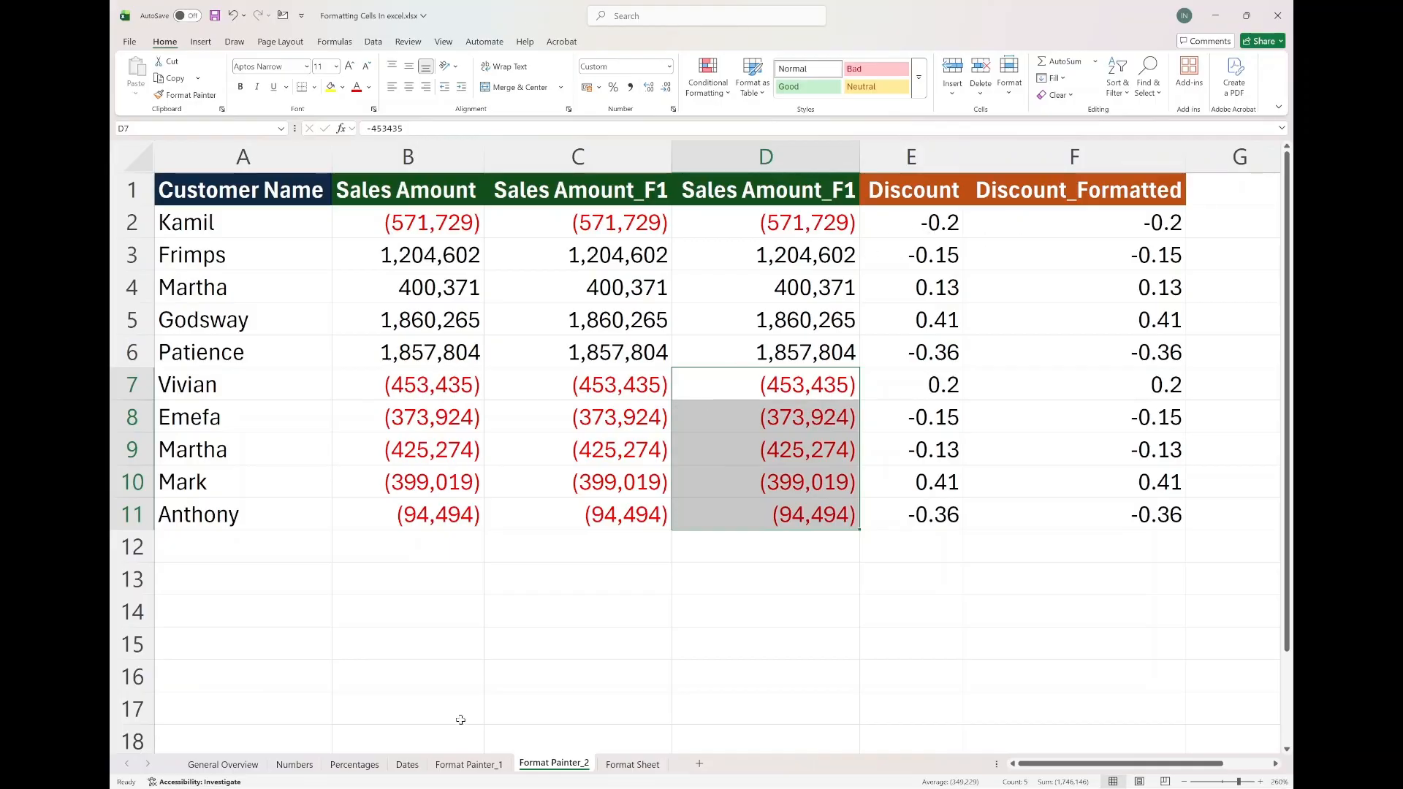
click(472, 765)
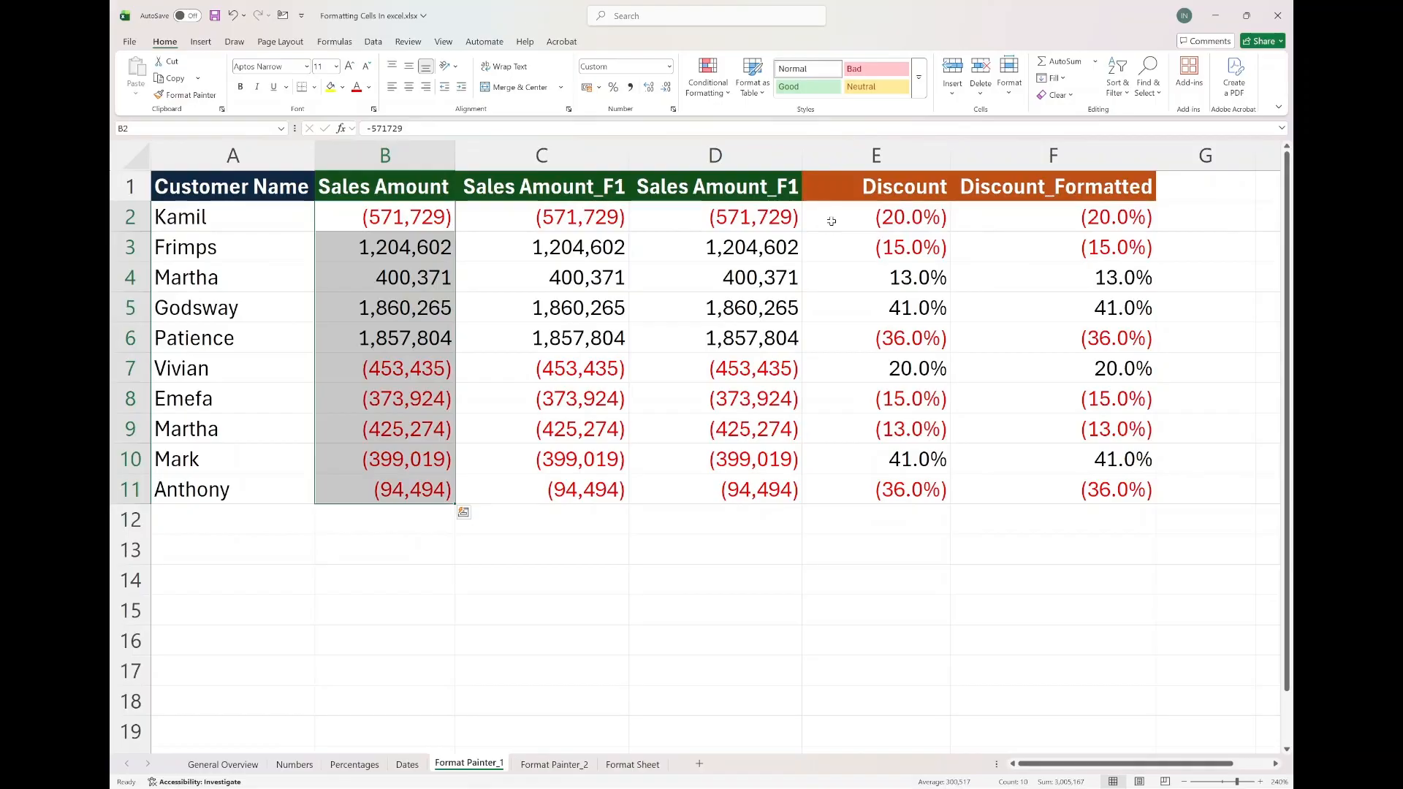
drag(831, 217, 850, 488)
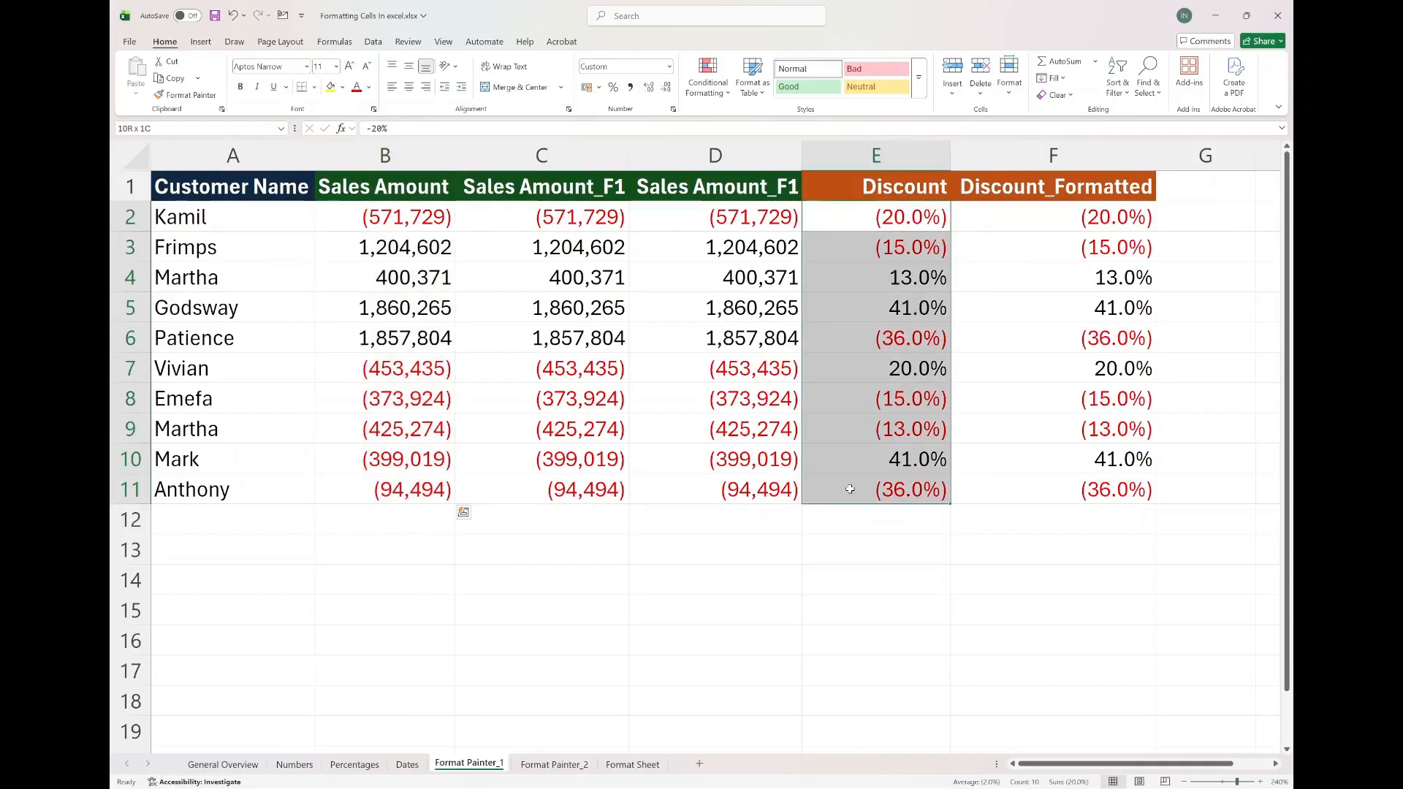
click(206, 98)
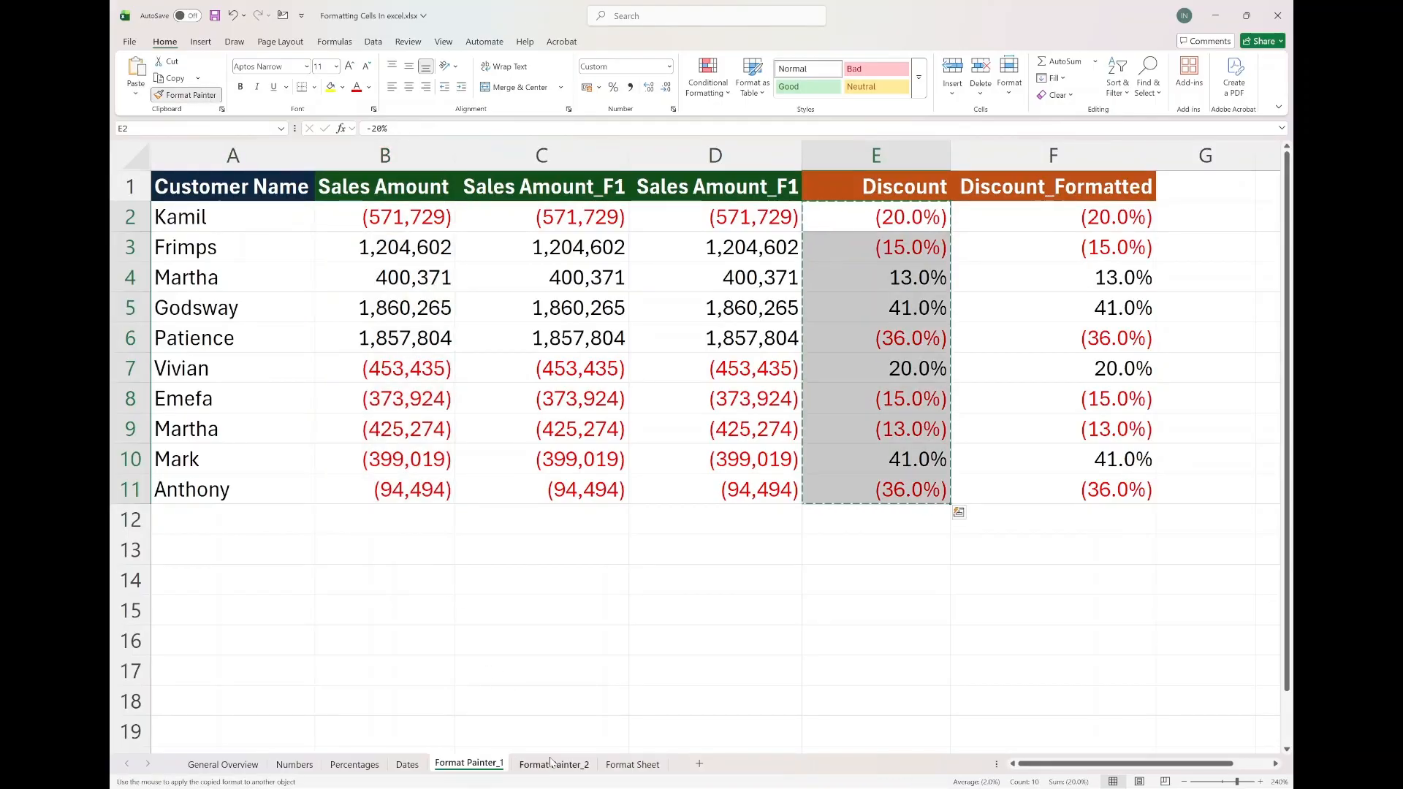
click(553, 764)
click(897, 225)
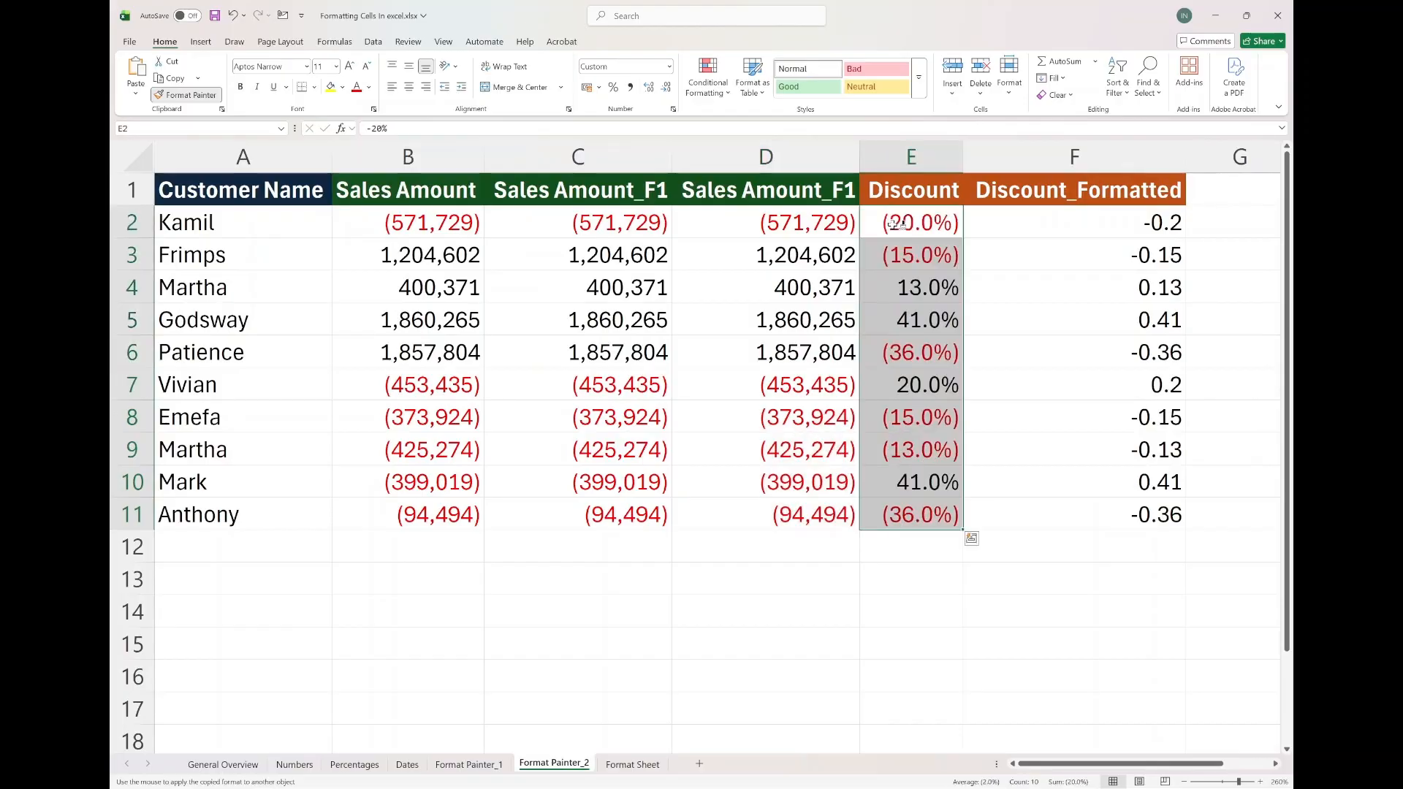
click(997, 218)
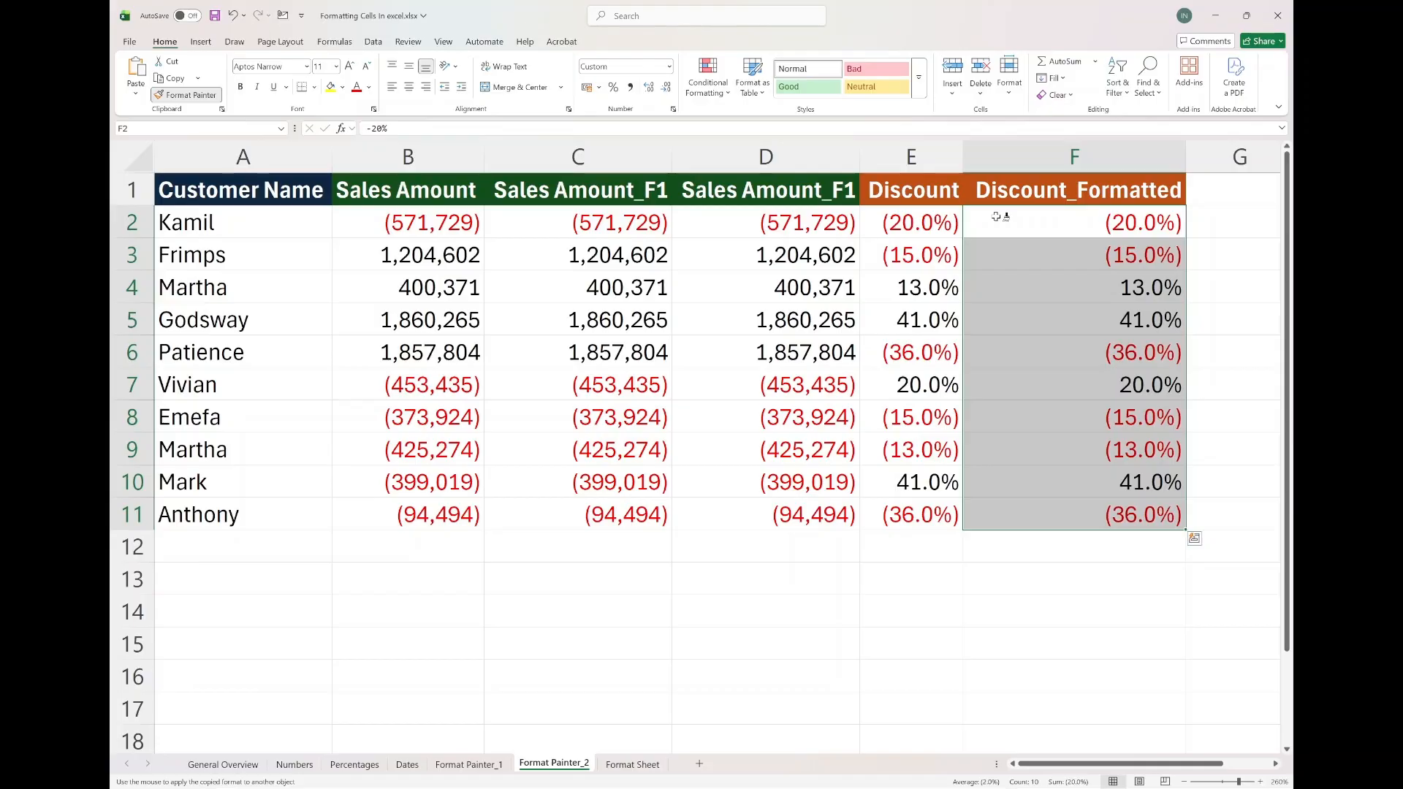
key(Escape)
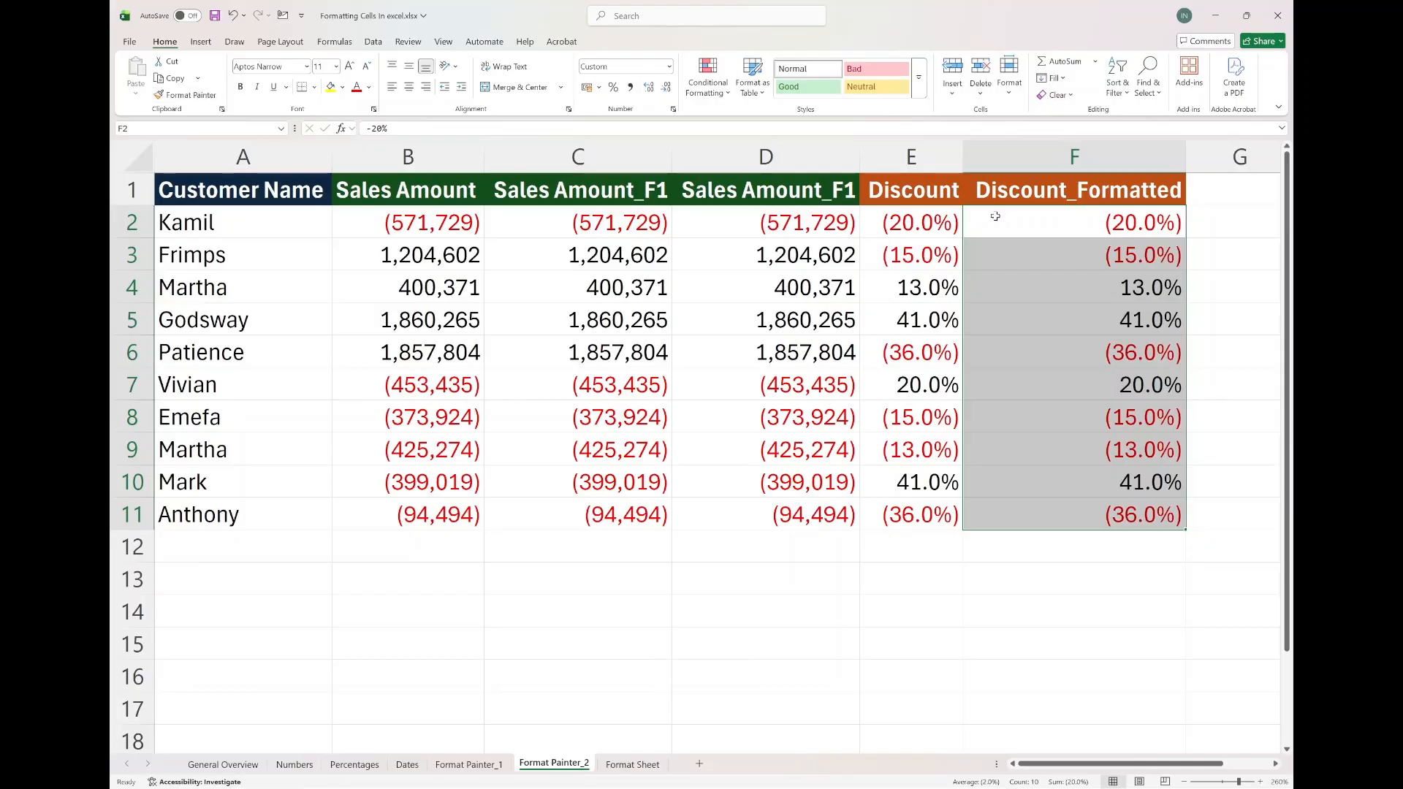
- Copy the number format code text #,##,0;[red](#,##0) from cell D6 on the Format Sheet, leaving the cell unedited
key(ctrl+Page_Down)
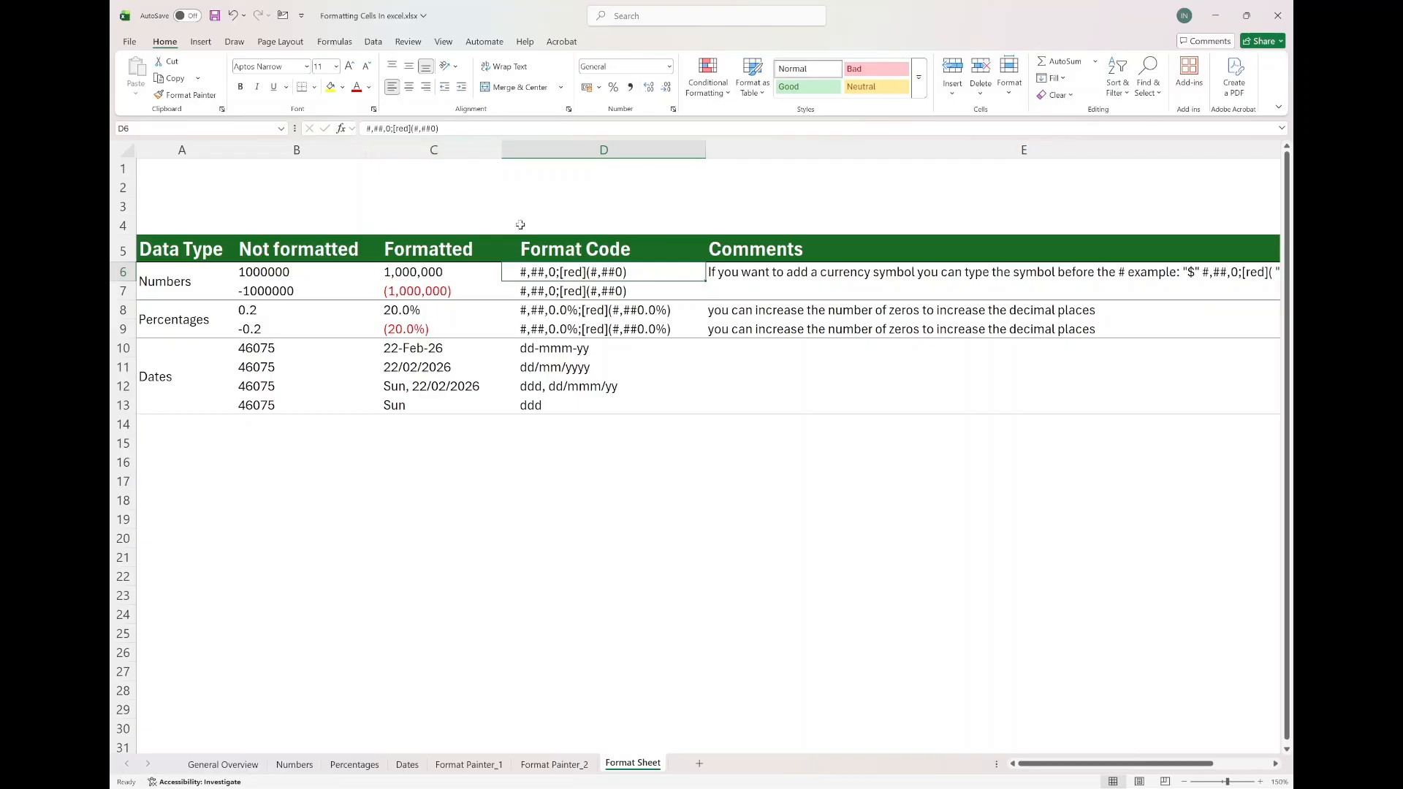
drag(464, 128, 330, 122)
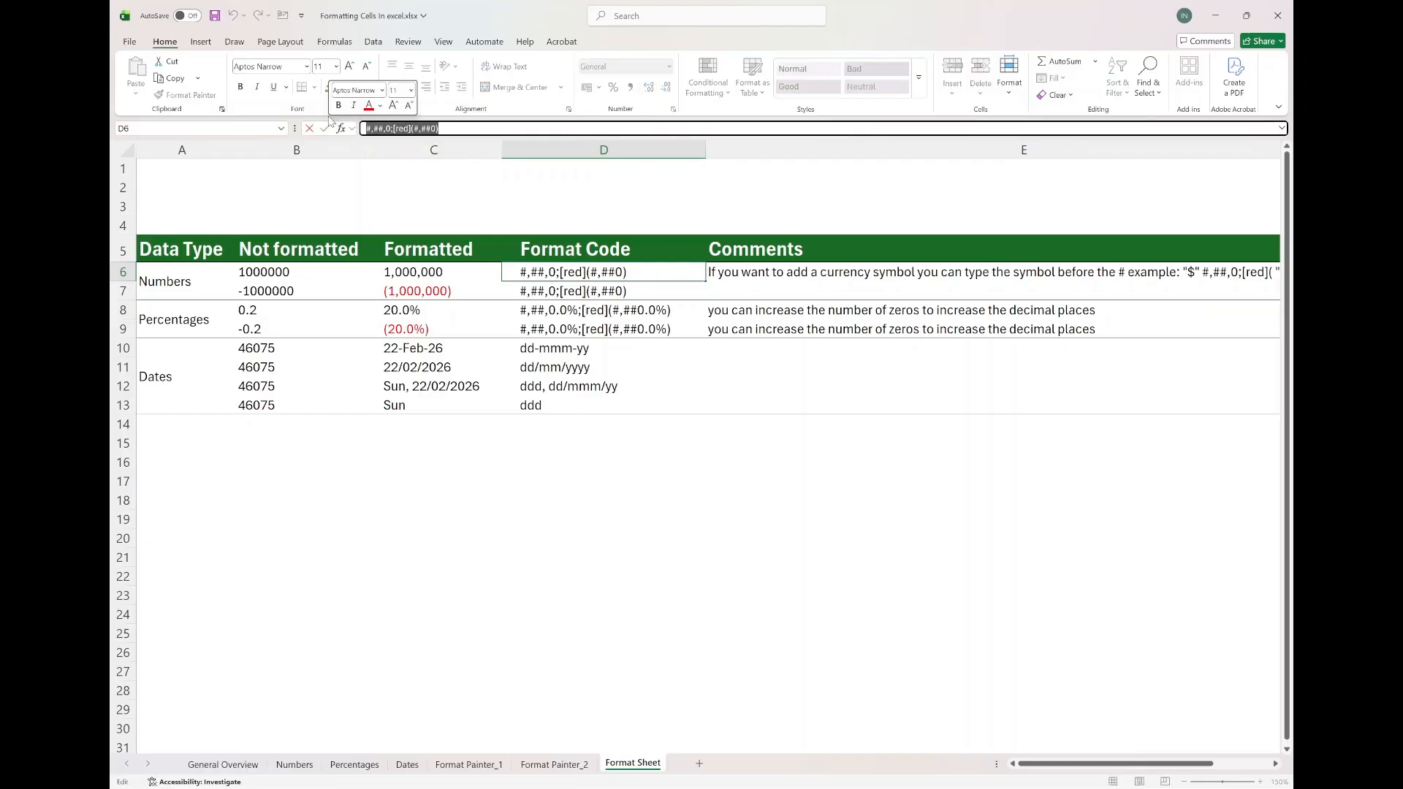
key(ctrl+c)
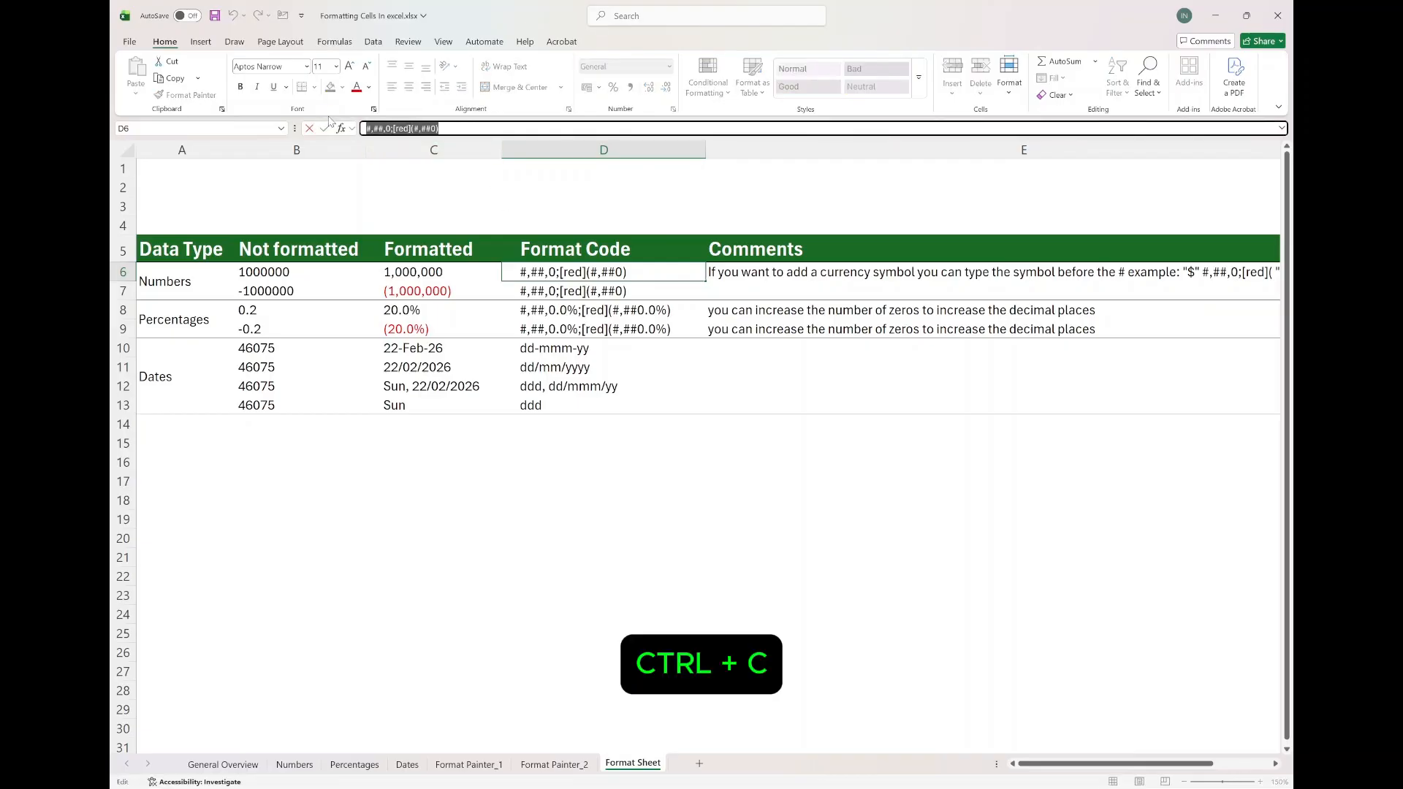
key(Escape)
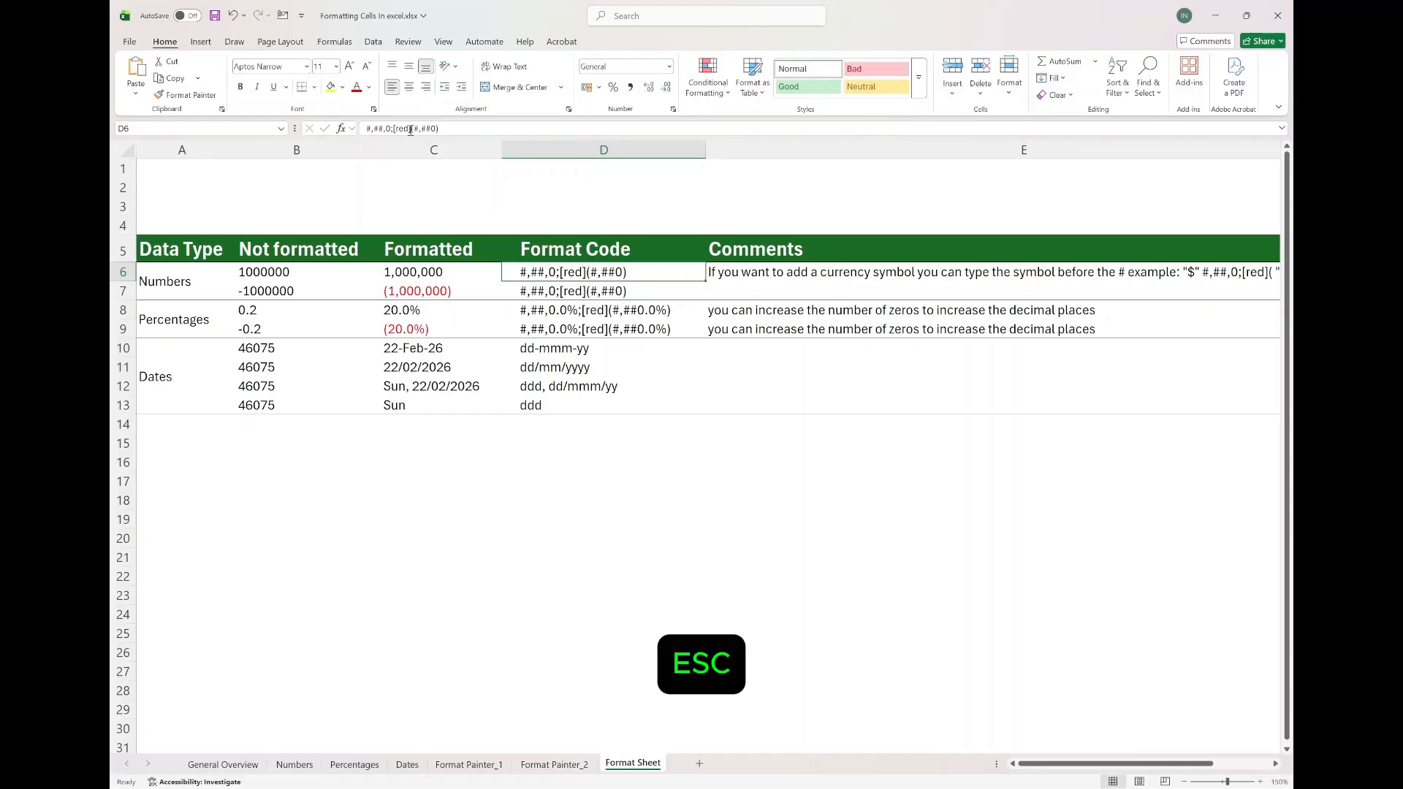
- Apply the copied code #,##,0;[red](#,##0) as a custom number format to cell D6 and save the workbook
click(674, 111)
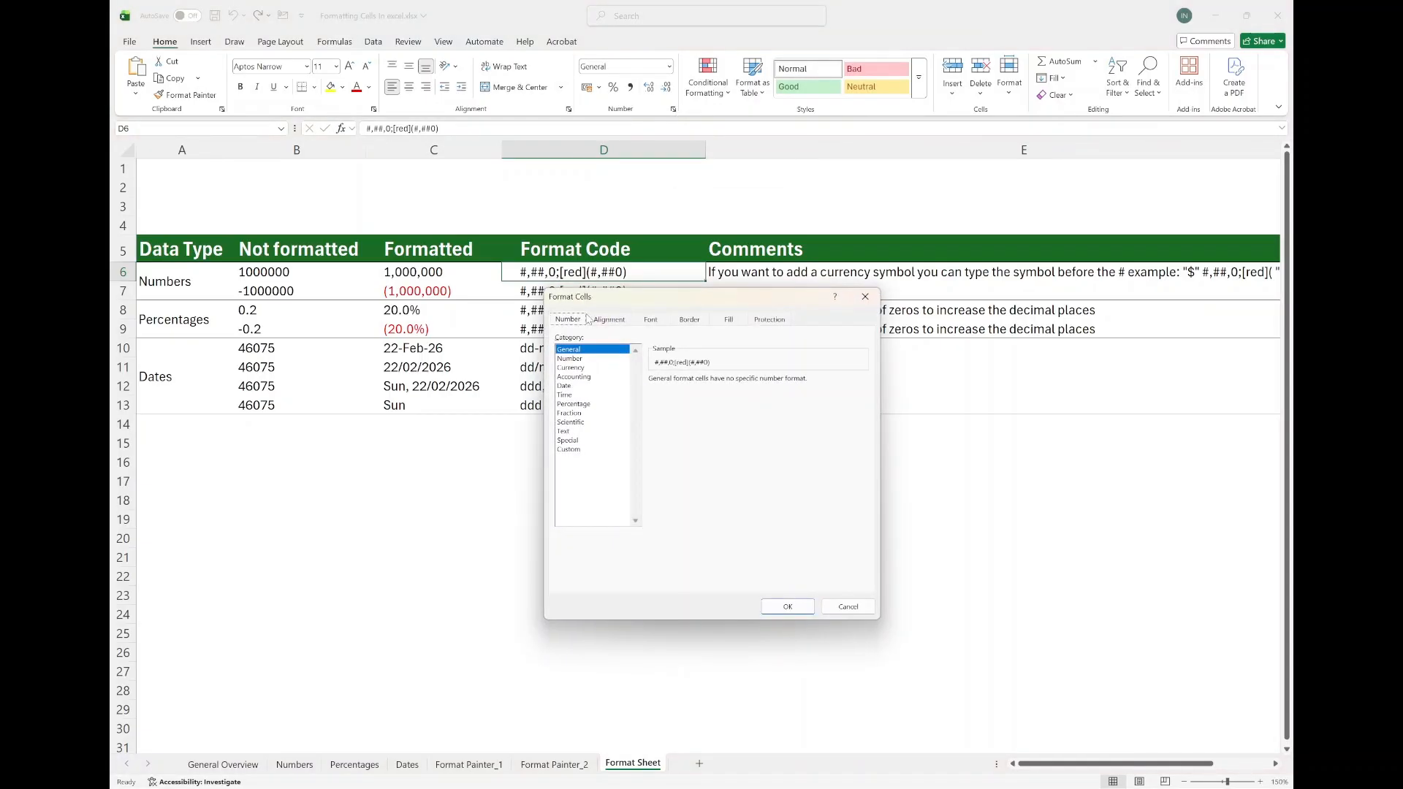
click(575, 449)
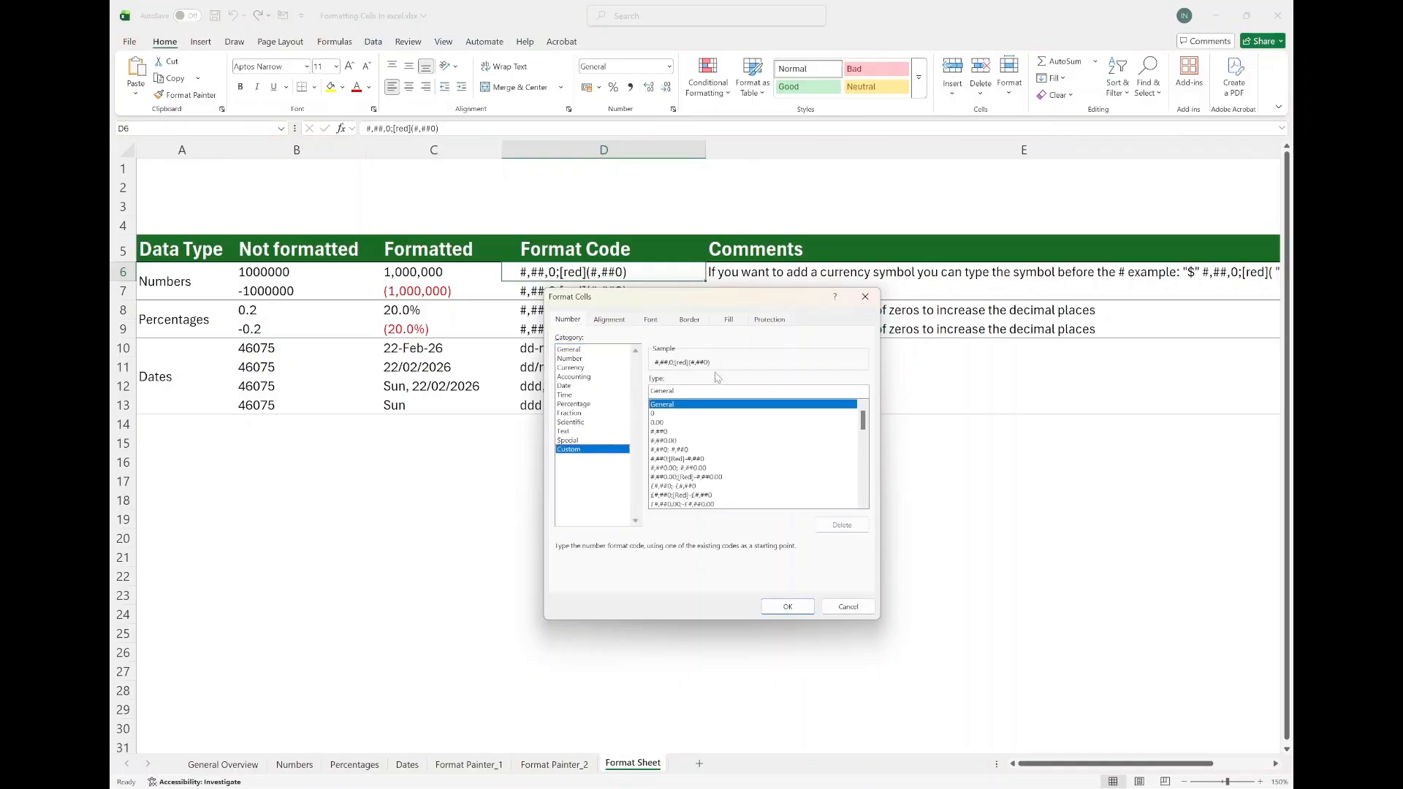
drag(698, 389, 625, 390)
key(ctrl+v)
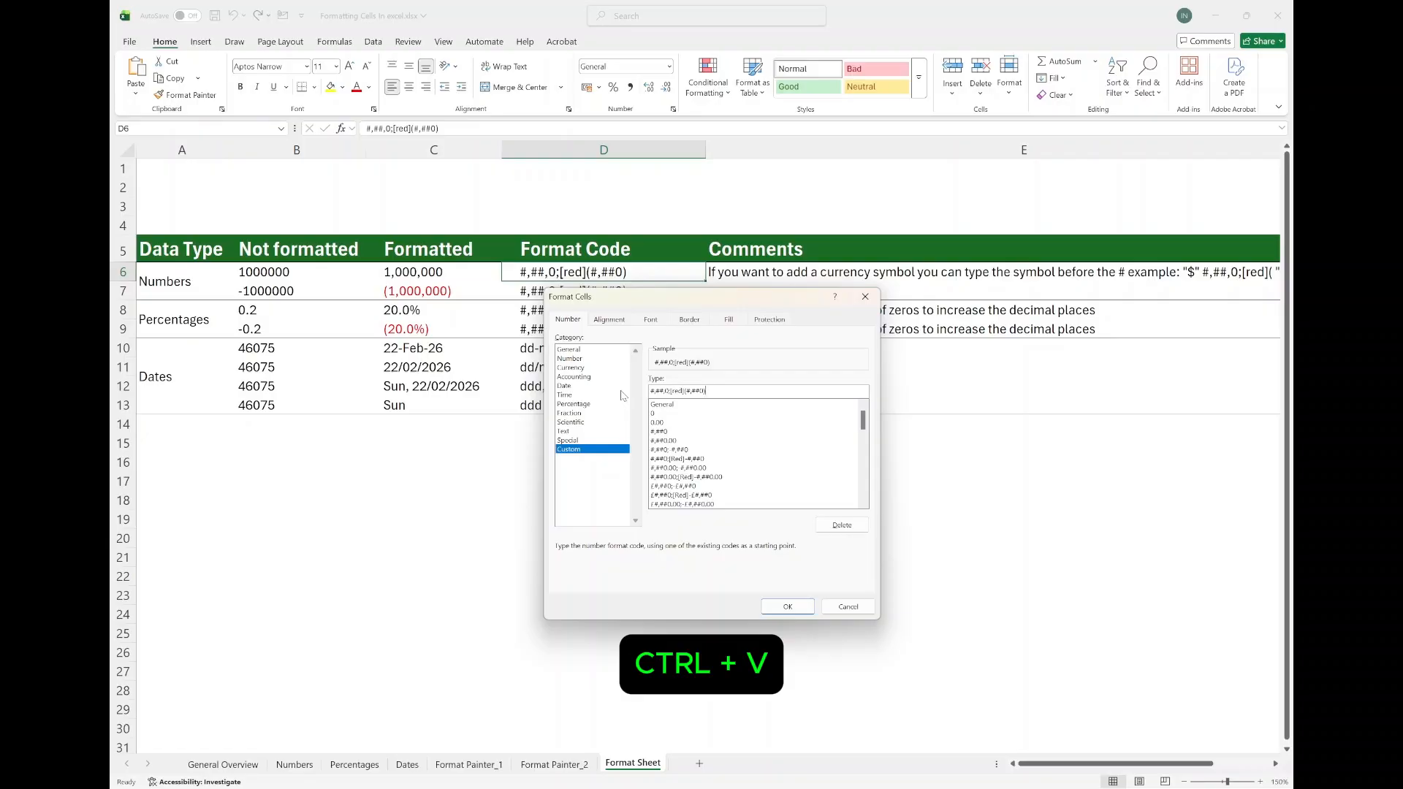
click(788, 607)
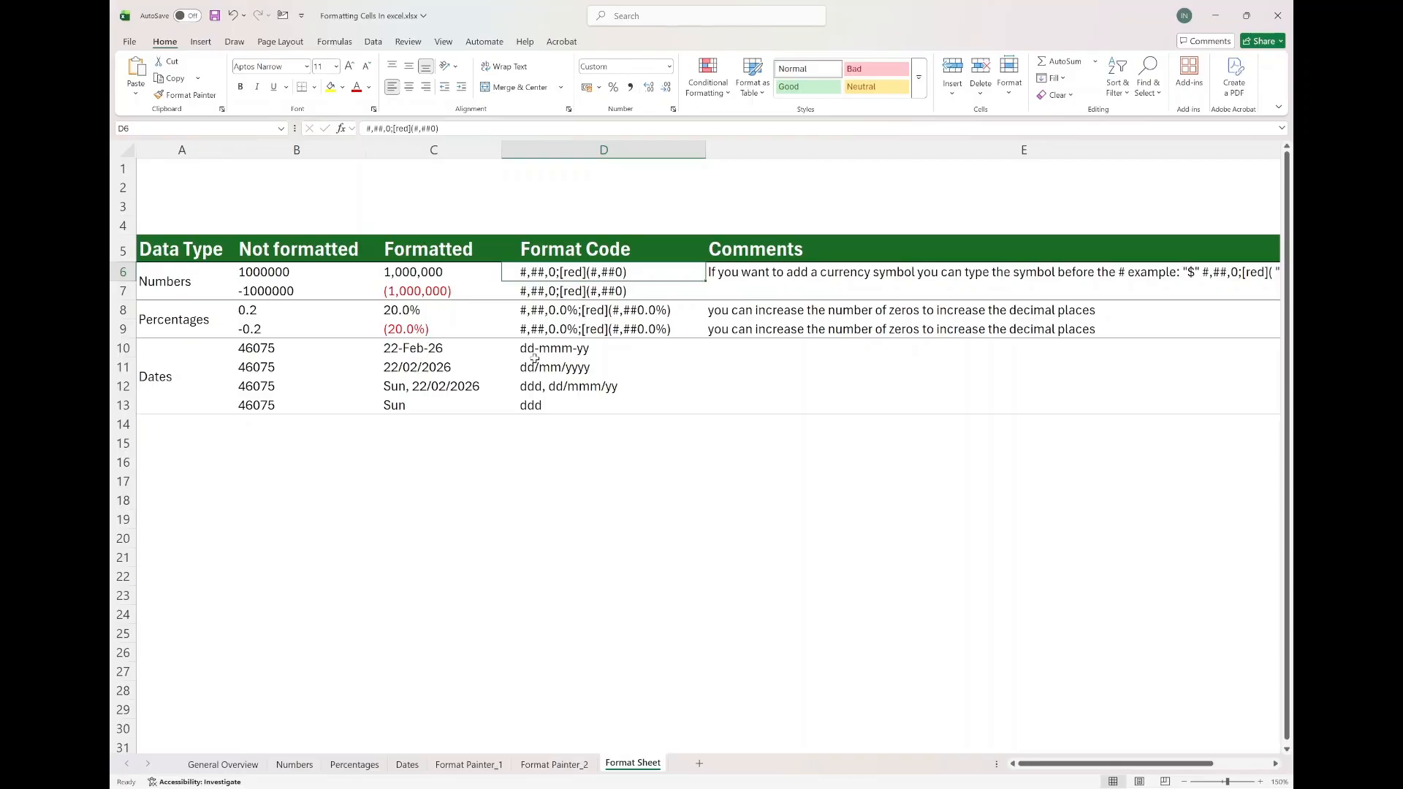
key(ctrl+s)
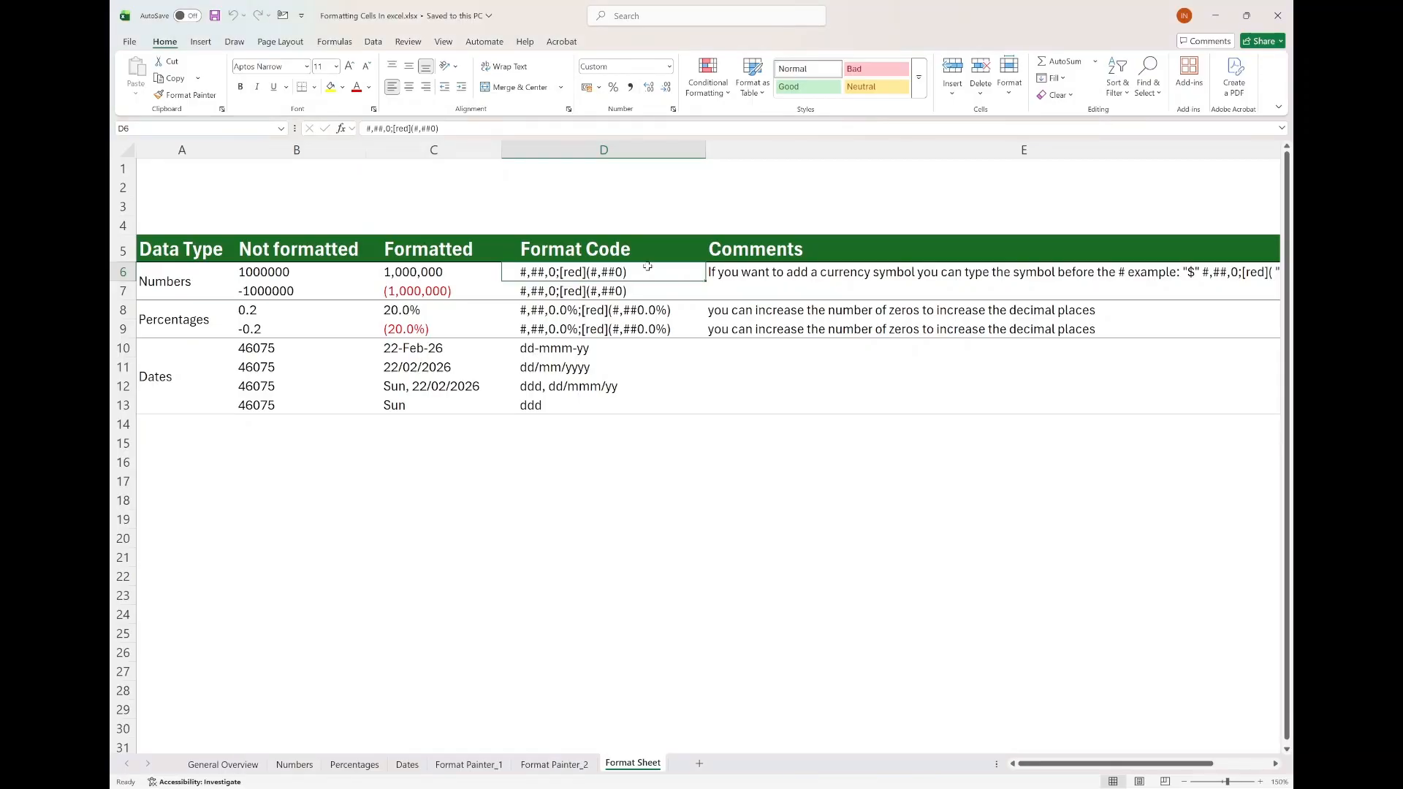